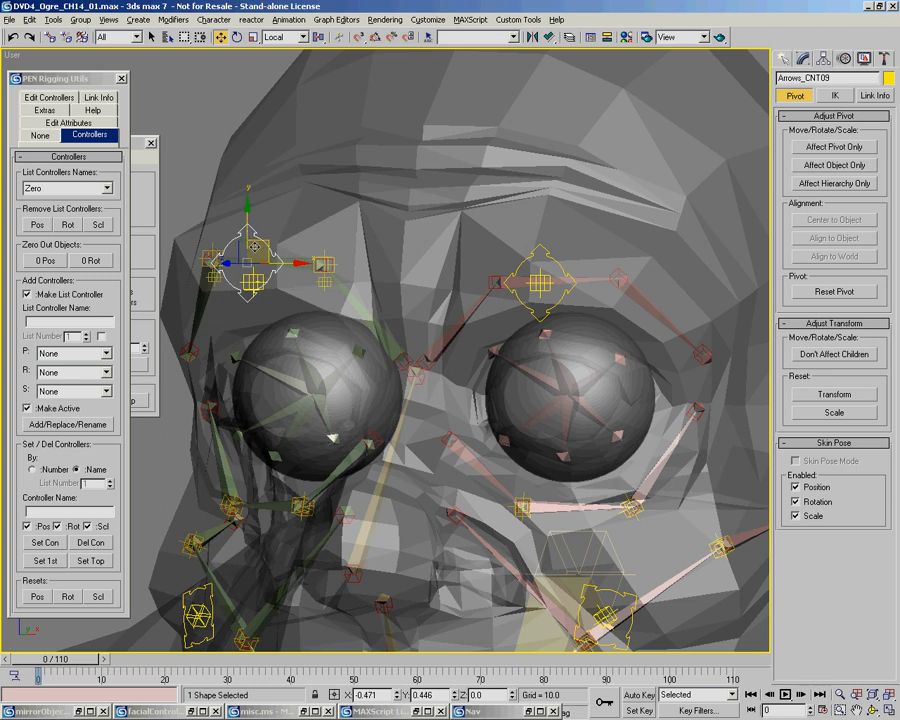
Cancel the test move of the right brow's arrow control and open the Nav track view showing its controllers
right_click(338, 252)
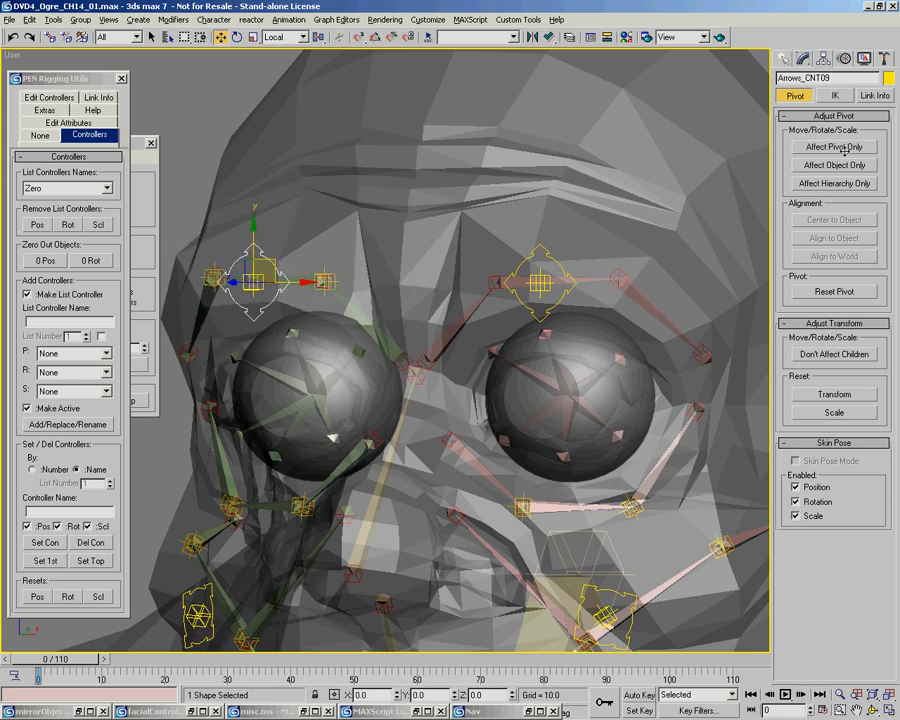
middle_drag(548, 256, 534, 244)
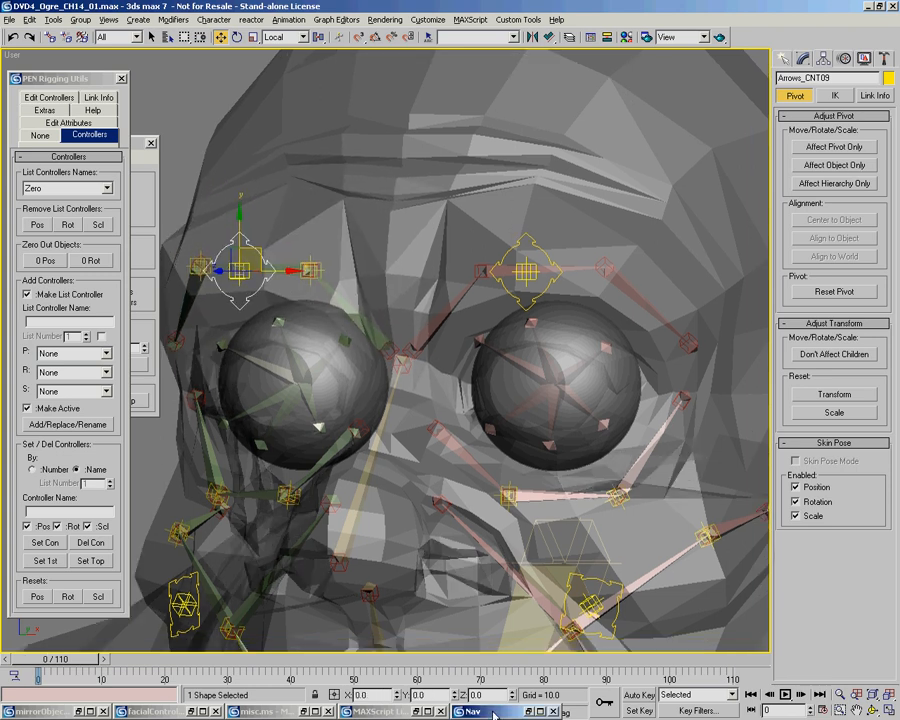
double_click(493, 715)
middle_drag(419, 320, 409, 289)
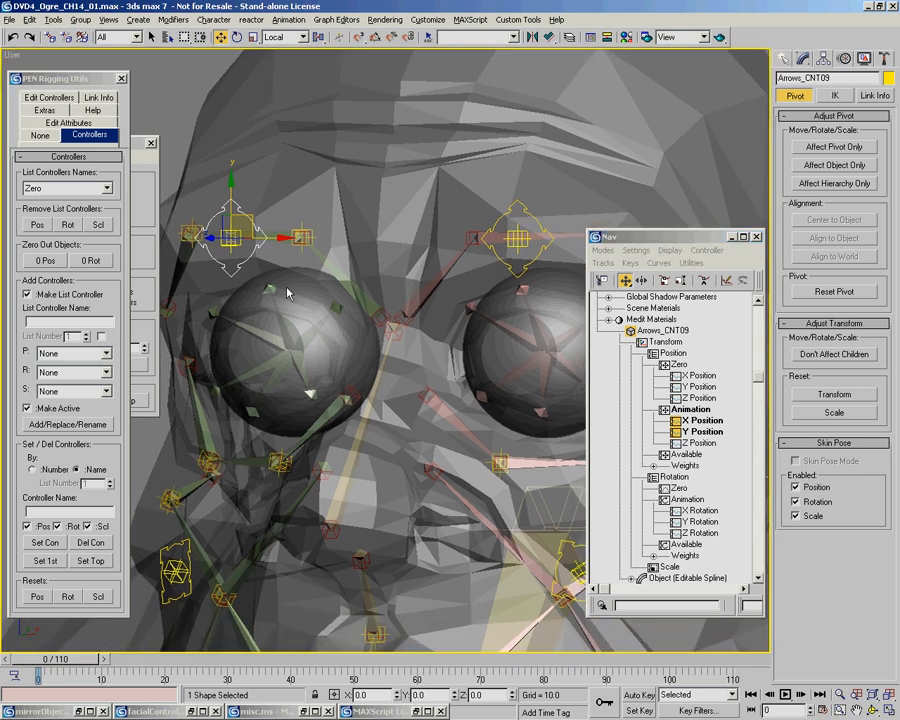
Select the right brow point group Ogre_BN_Rbrow02_PT_group beside the arrow control
key(ctrl+r)
drag(321, 300, 374, 311)
key(ctrl+p)
key(alt+z)
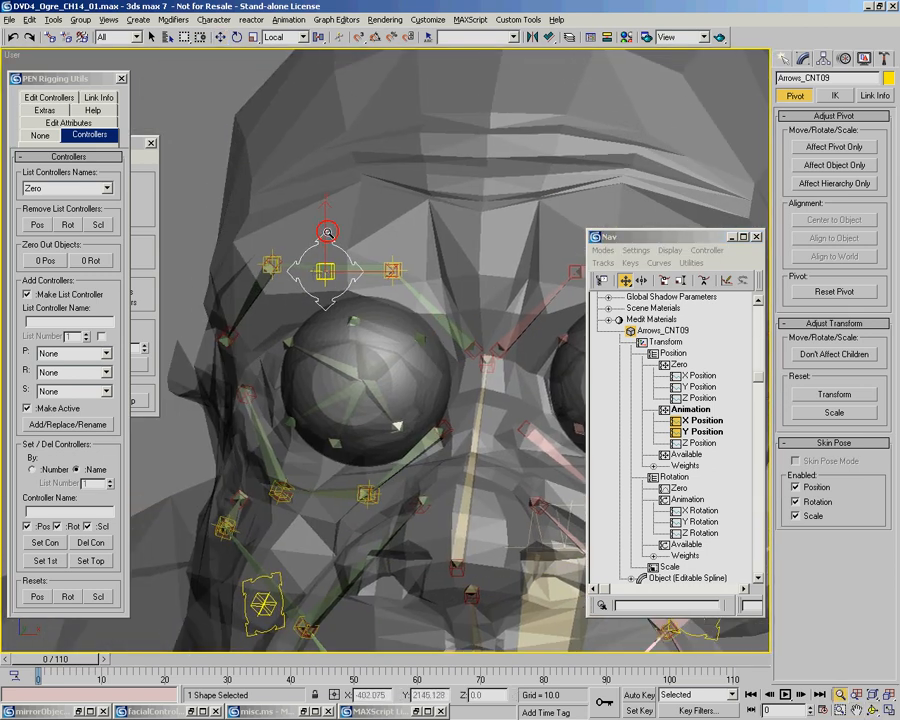
drag(326, 238, 340, 293)
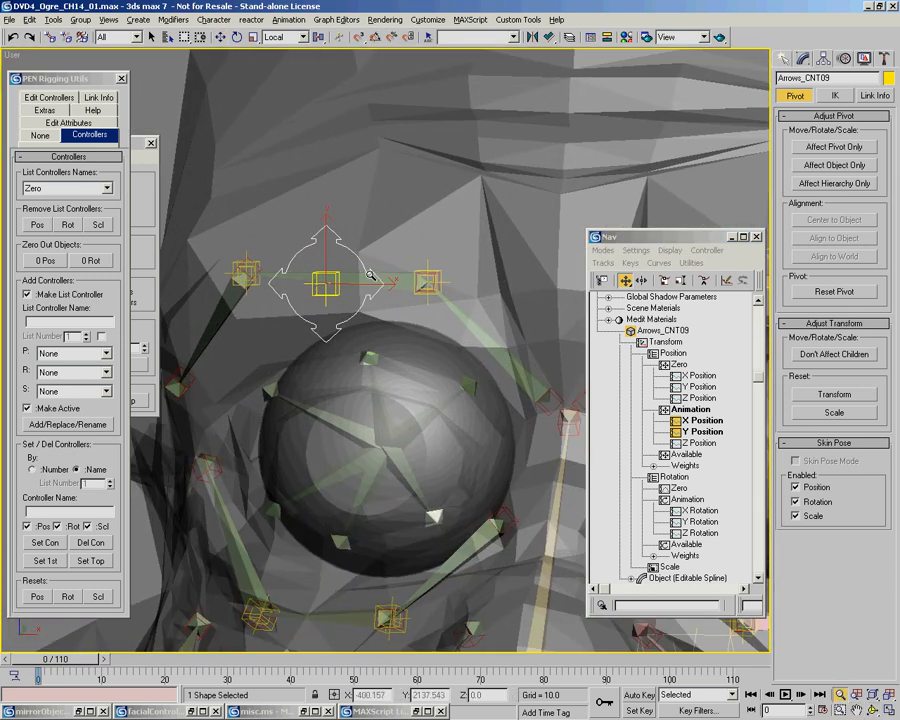
key(w)
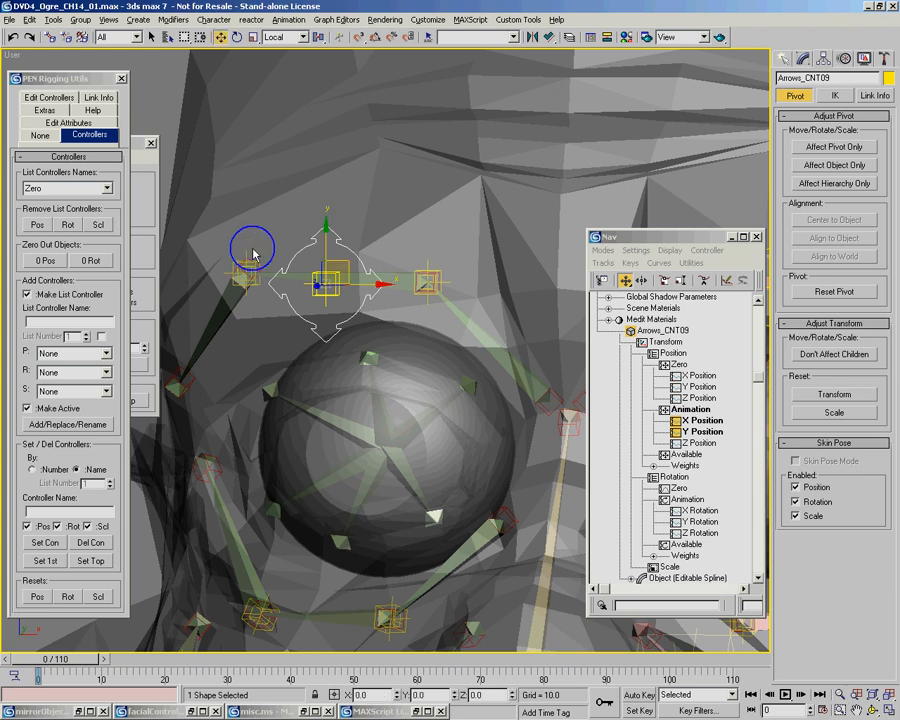
click(333, 312)
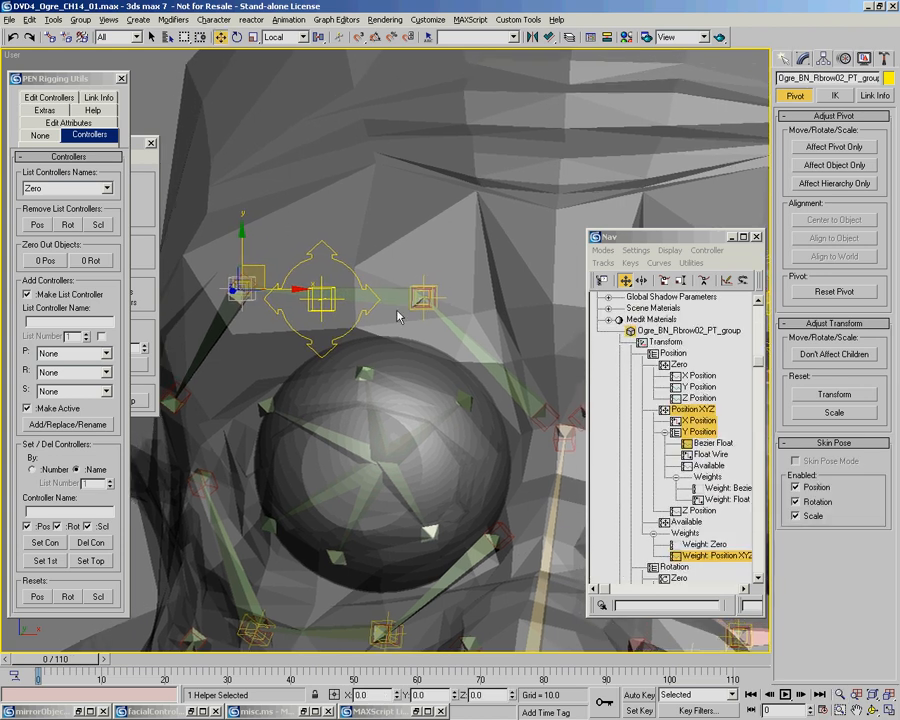
Examine the right brow point group from several angles together with its Position XYZ controllers
drag(357, 347, 352, 360)
key(alt+z)
drag(227, 303, 231, 239)
key(ctrl+r)
drag(347, 346, 376, 356)
key(alt+z)
drag(346, 314, 354, 353)
middle_drag(360, 342, 349, 331)
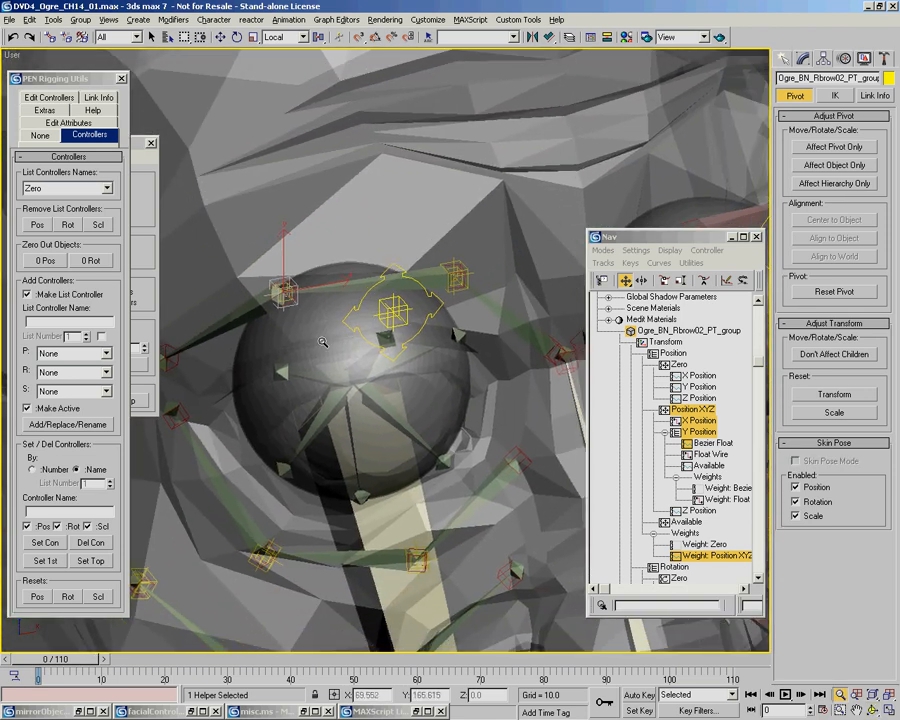
drag(280, 288, 293, 267)
middle_drag(254, 307, 447, 281)
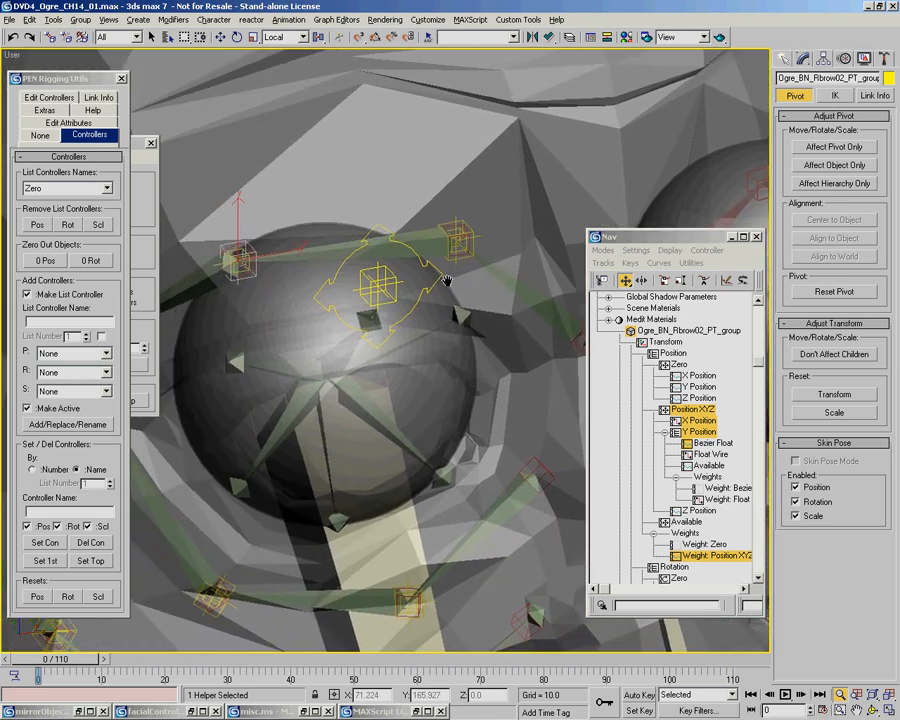
drag(619, 438, 610, 395)
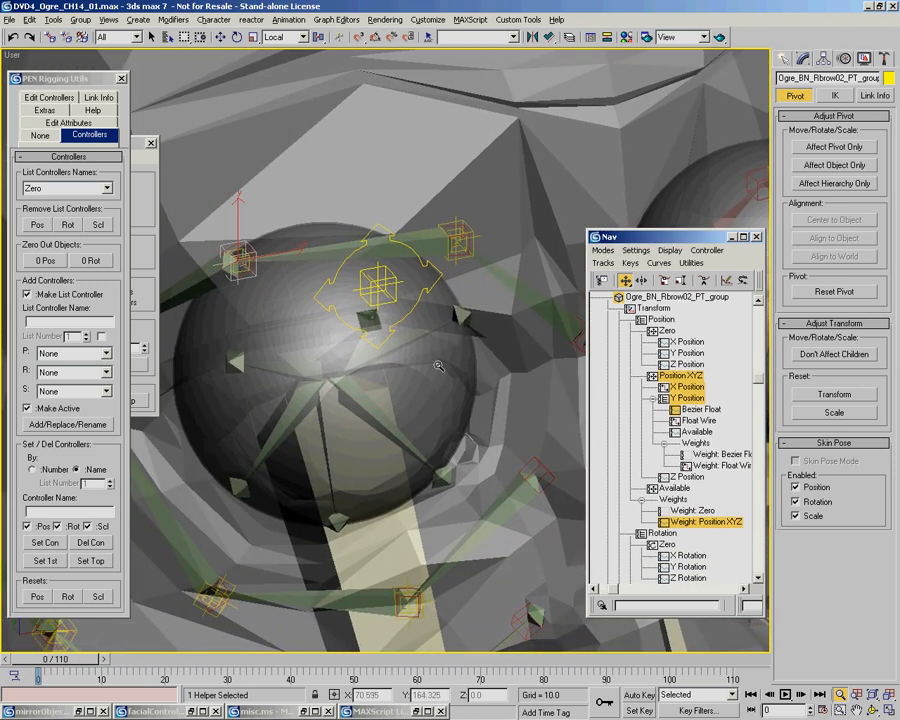
Test-move the right brow's arrow control and undo the movement
alt+middle_drag(396, 318, 378, 208)
click(344, 272)
alt+middle_drag(344, 272, 432, 260)
mouse_move(441, 269)
mouse_down()
mouse_move(462, 268)
mouse_move(437, 268)
mouse_move(448, 268)
mouse_up()
key(ctrl+z)
alt+middle_drag(428, 327, 277, 322)
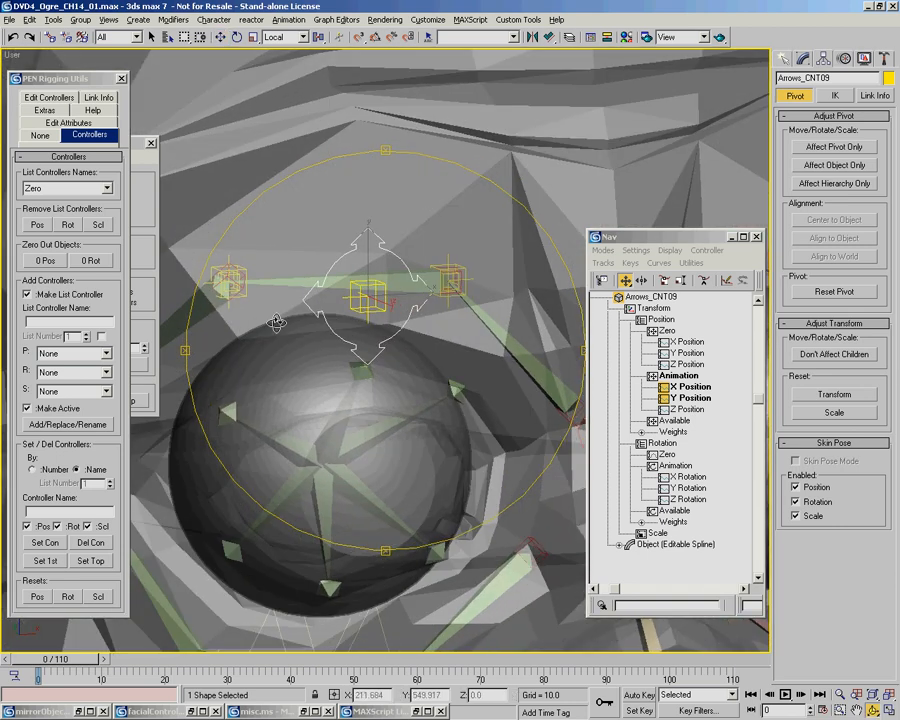
Open the wire parameters of Ogre_BN_Rbrow02_PT_group's X Position to review its expression
right_click(229, 252)
click(229, 252)
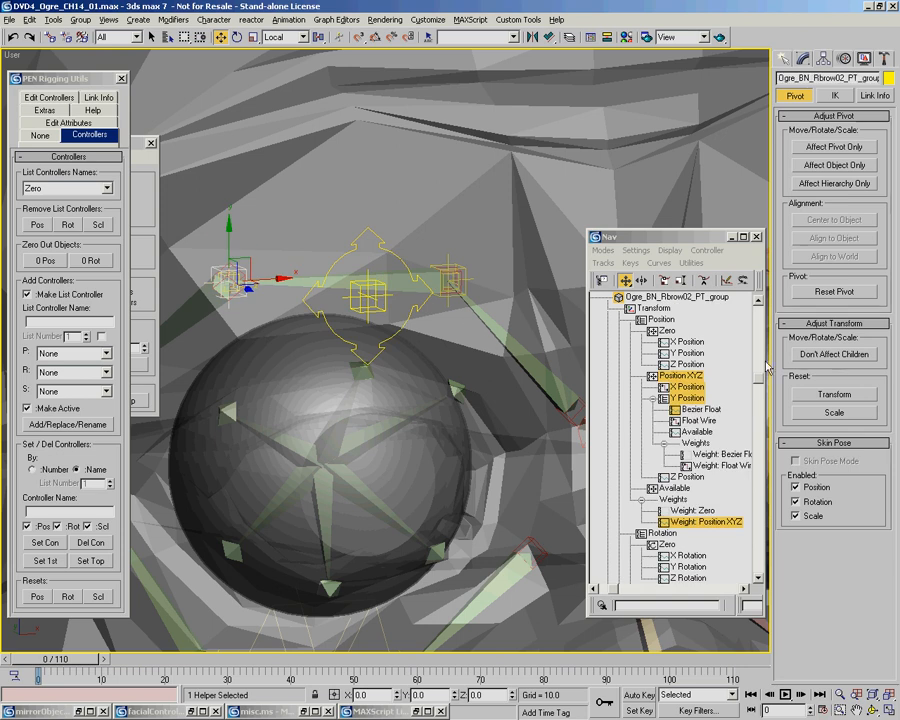
click(680, 388)
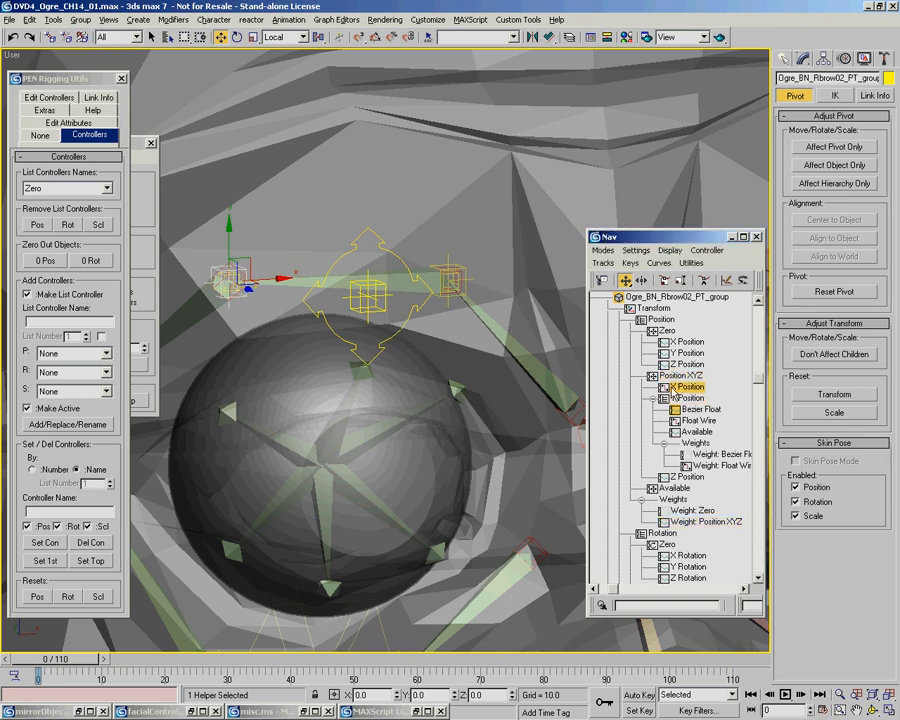
right_click(689, 395)
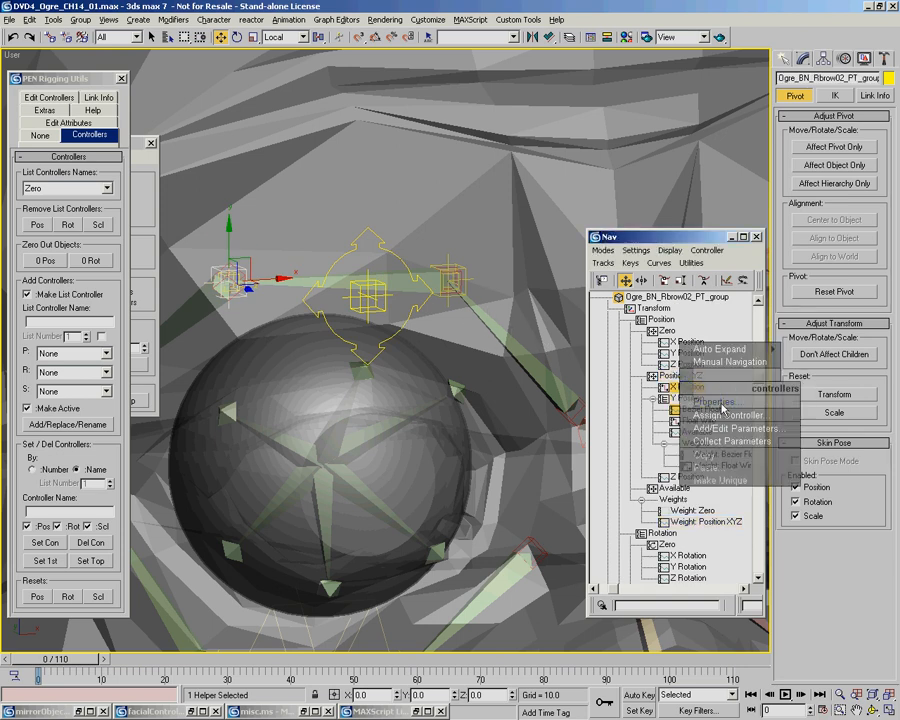
click(718, 406)
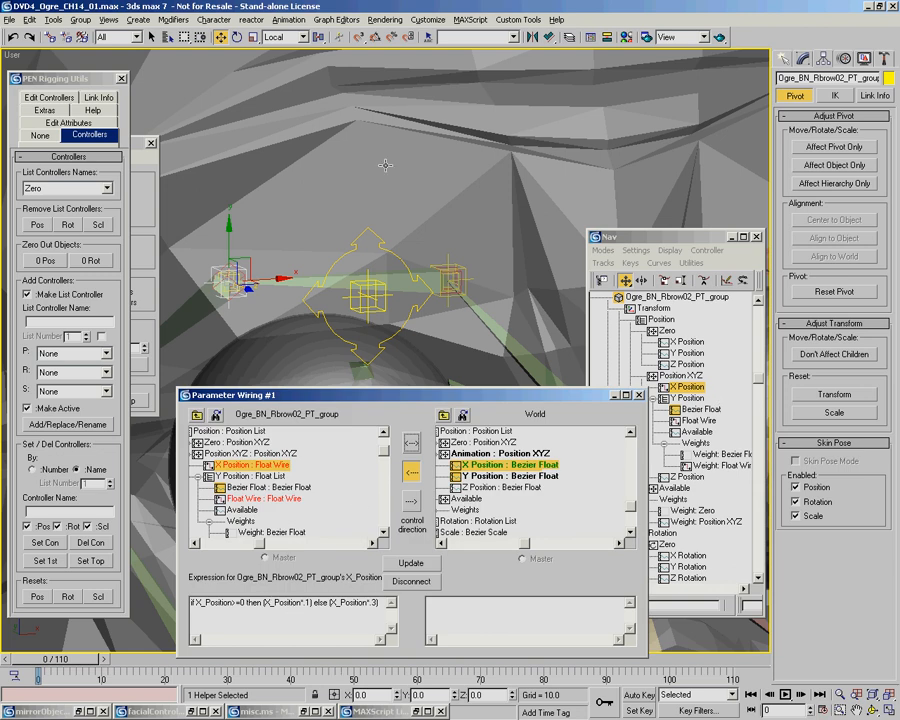
Test the X Position wiring by moving the right brow's arrow control along its local X axis, cancelling the move
click(404, 292)
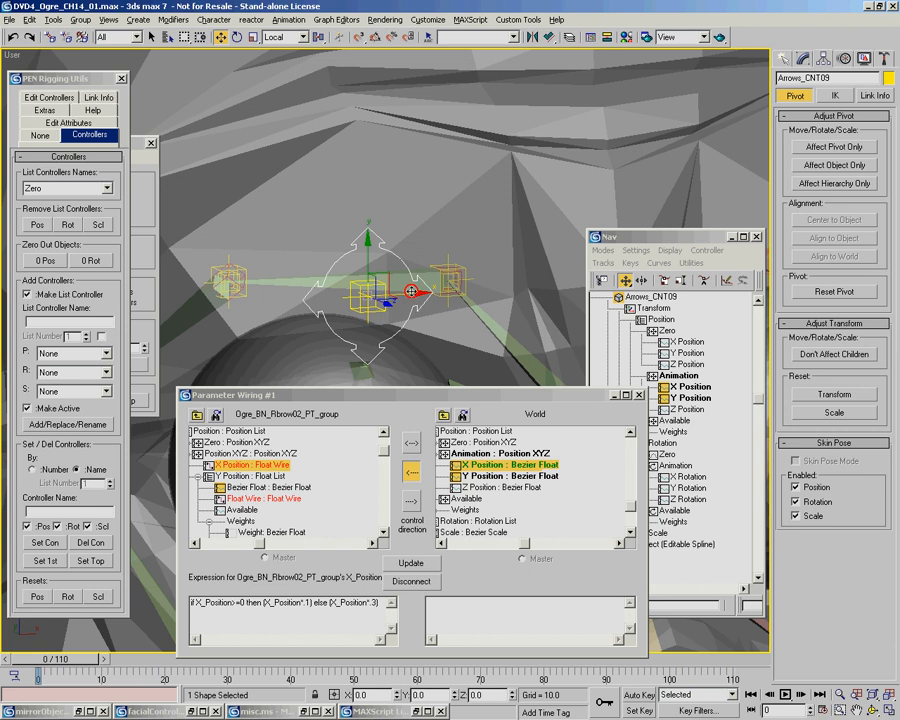
mouse_move(404, 292)
mouse_down()
mouse_move(447, 289)
mouse_move(350, 292)
mouse_move(395, 299)
mouse_up()
right_click(447, 289)
right_click(395, 299)
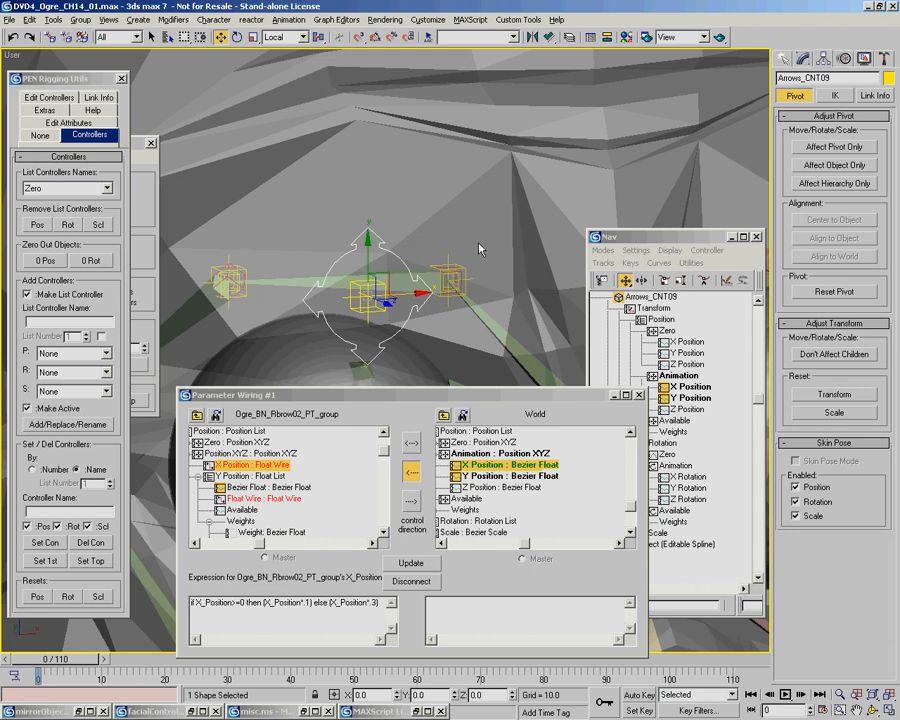
Close the wiring window and inspect the Float Wire and its weight under Ogre_BN_Rbrow02_PT_group's Y Position
click(230, 262)
click(637, 395)
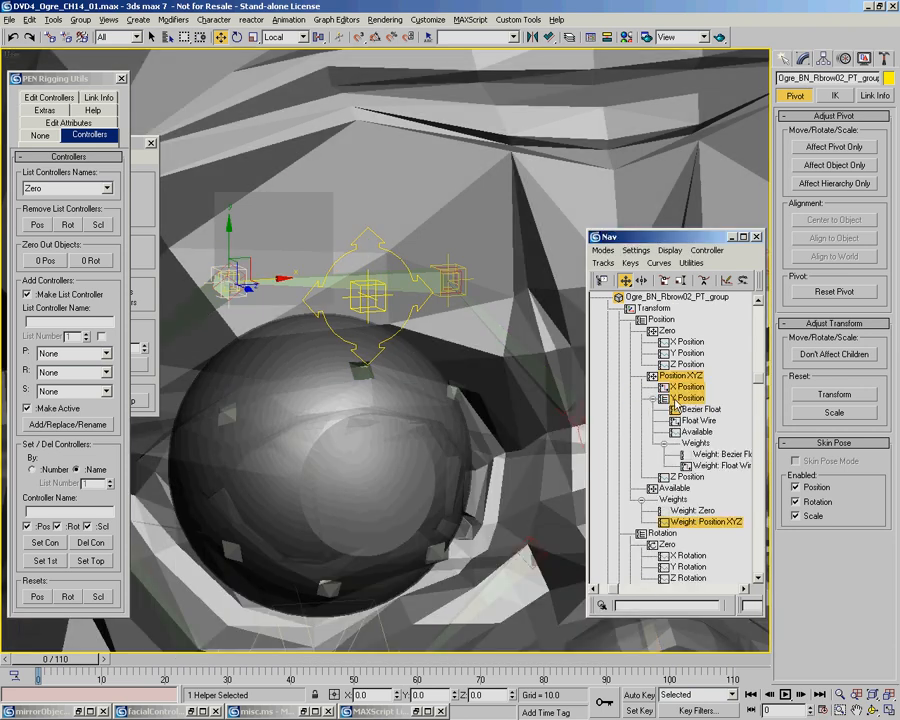
click(679, 399)
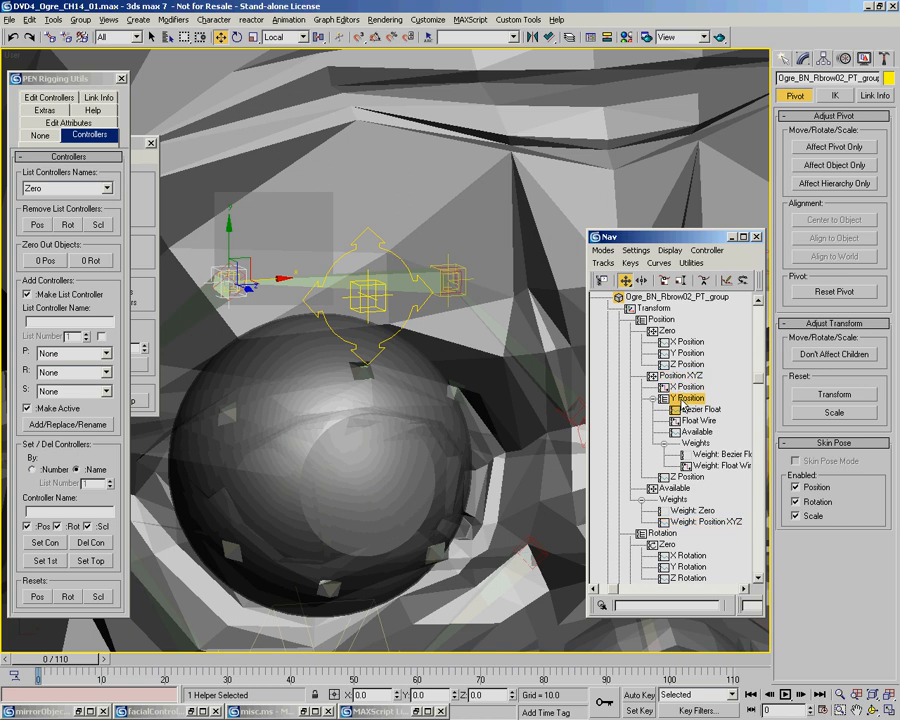
click(696, 423)
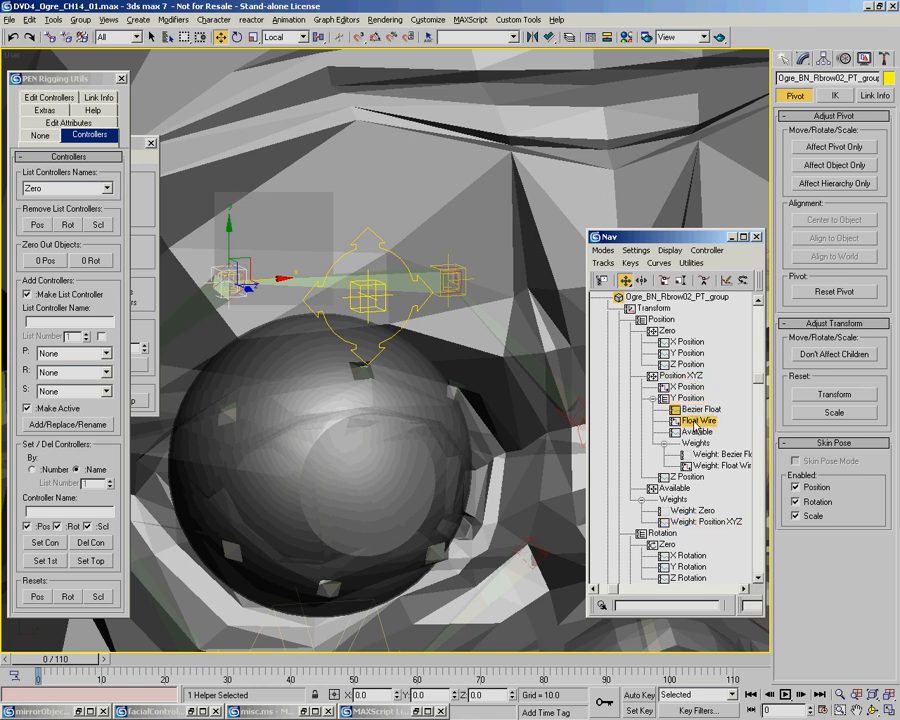
click(704, 466)
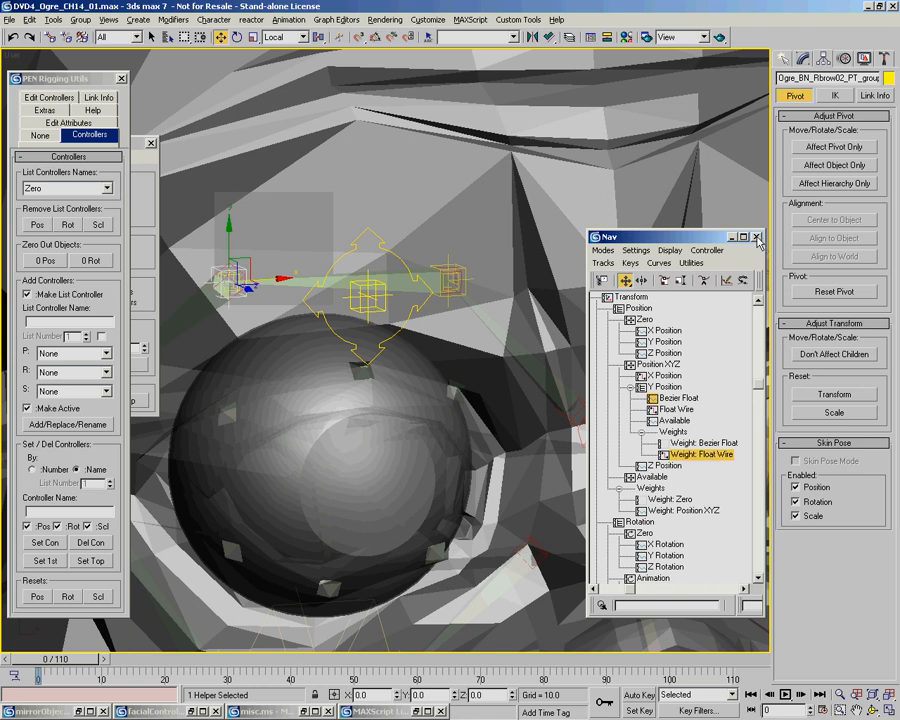
Select both left brow point helpers and group each one separately, aligned to its local axes
scroll(454, 249, down, 1)
middle_drag(454, 249, 273, 222)
scroll(273, 222, down, 1)
alt+middle_drag(418, 258, 272, 276)
scroll(350, 255, up, 2)
click(334, 263)
middle_drag(473, 277, 367, 258)
ctrl+click(478, 252)
middle_drag(451, 250, 461, 218)
click(141, 243)
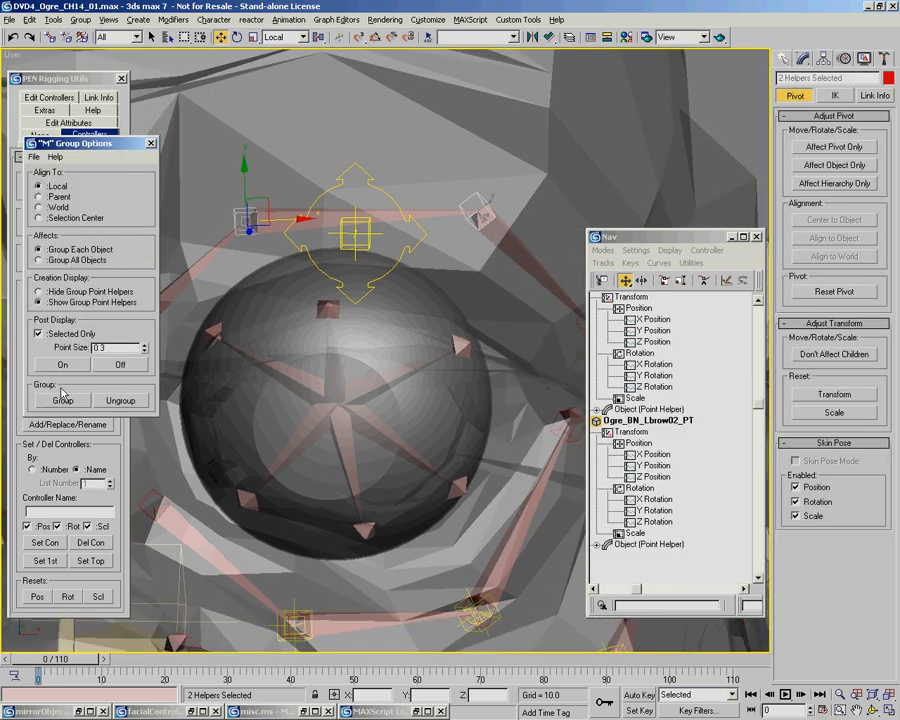
click(62, 401)
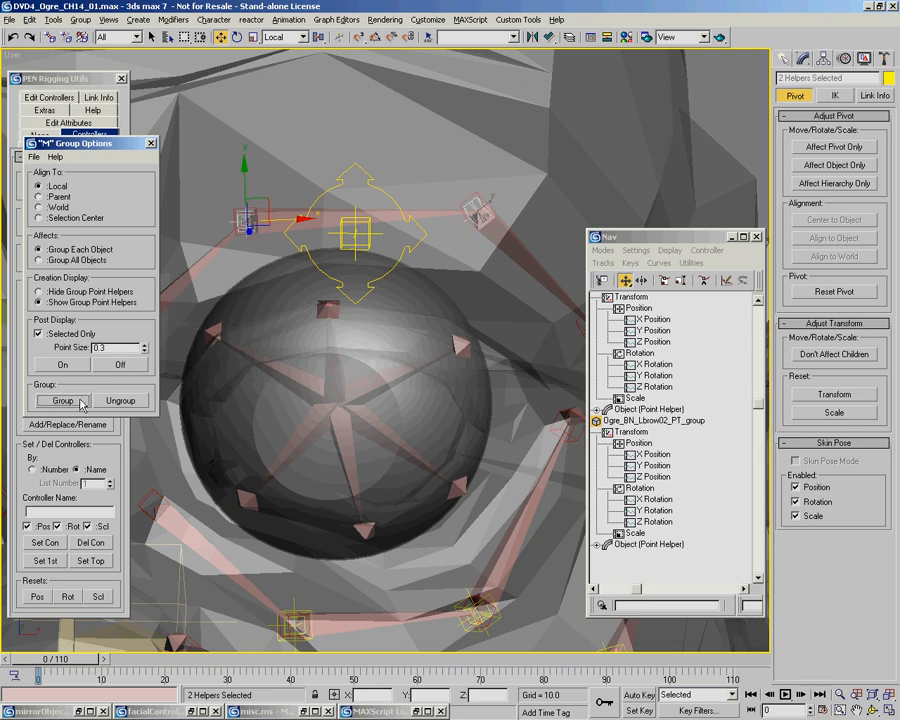
Set the point size to 0.5 and apply it to the two left brow group helpers
click(144, 344)
click(144, 344)
click(62, 364)
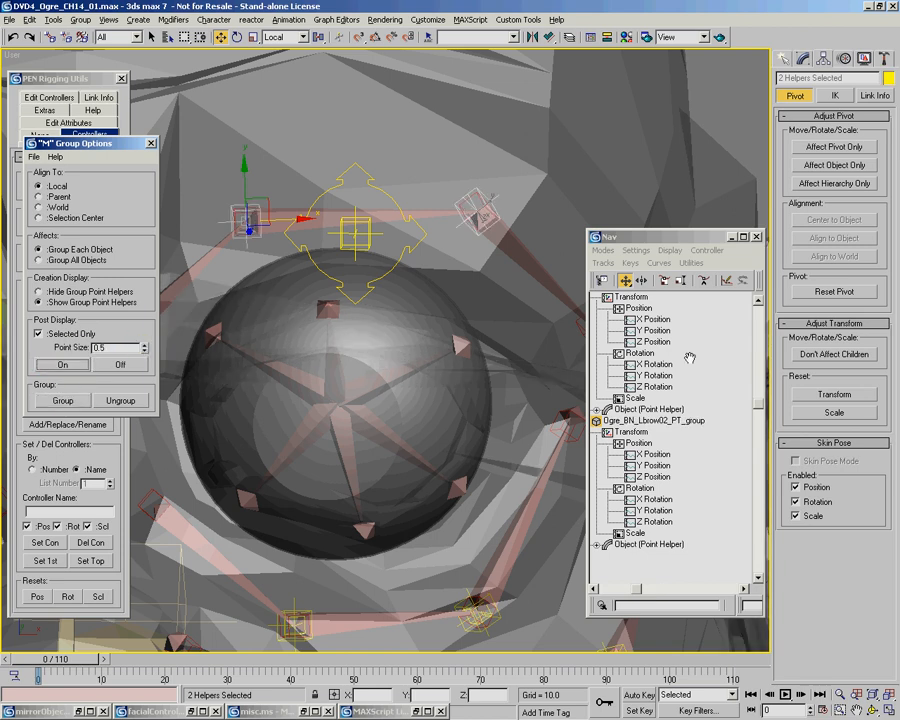
Align the two group helpers' X, Y and Z orientation to the left brow control Arrows_CNT11 without affecting their children
click(834, 354)
right_click(376, 342)
click(405, 322)
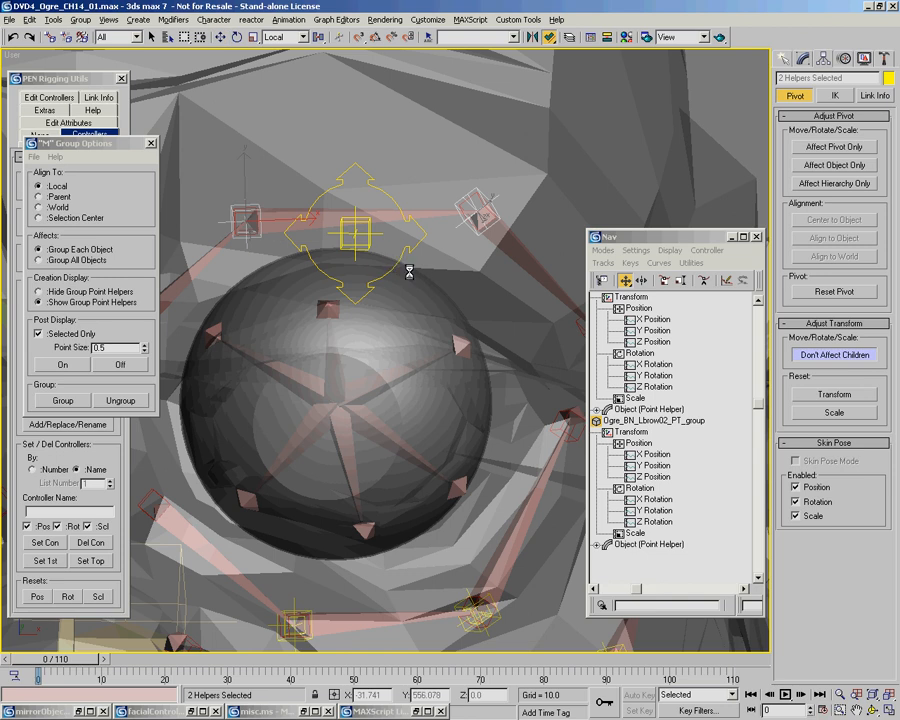
click(485, 205)
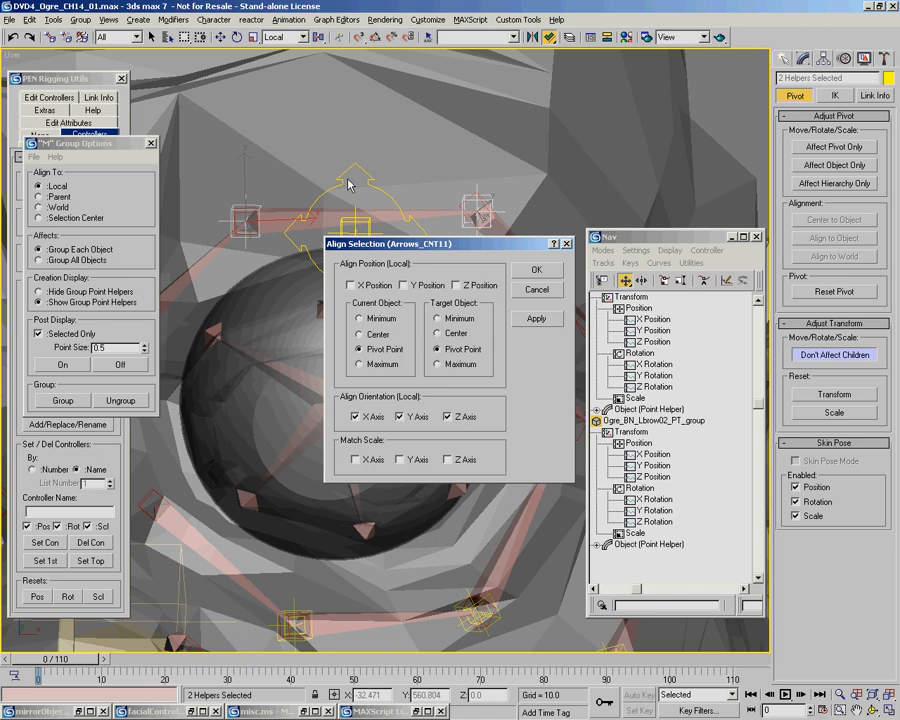
click(535, 272)
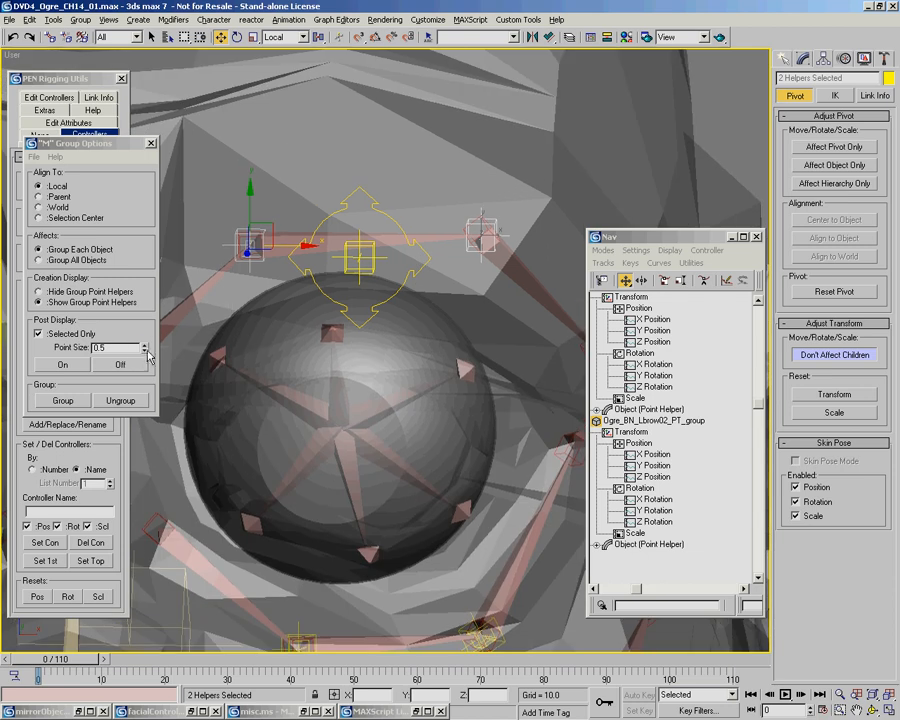
Set the point size to 0.3 and group each of the two left brow helpers again
click(145, 351)
click(145, 351)
click(63, 401)
Select the new groups' parent, Ogre_BN_Jaw00_group, and inspect the left brow and surrounding face rig
middle_drag(422, 350, 439, 346)
scroll(440, 348, down, 4)
key(ctrl+r)
drag(334, 345, 356, 354)
key(Page_Up)
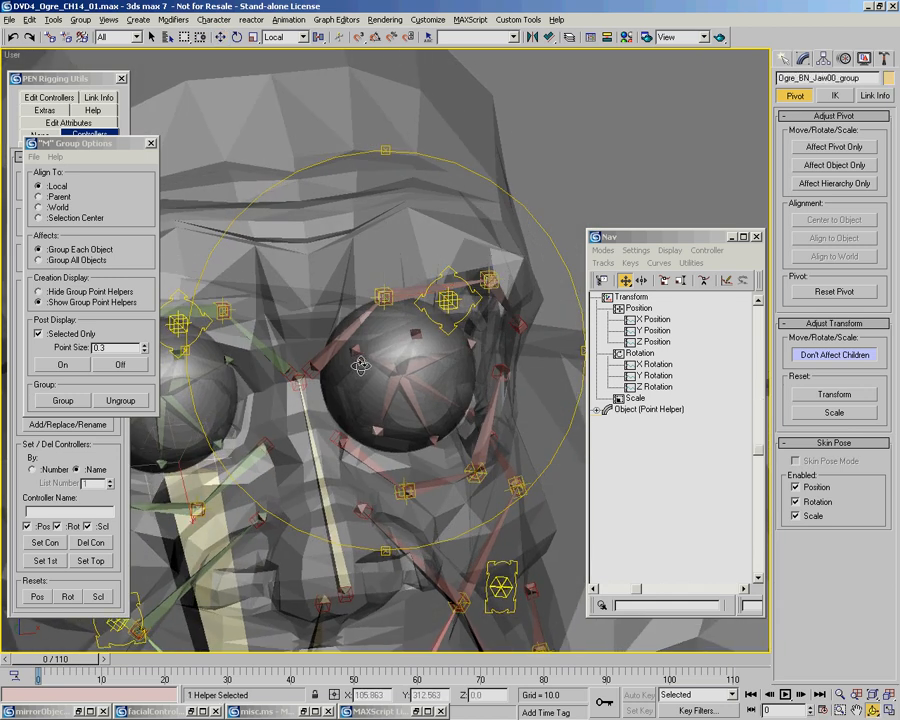
middle_drag(322, 446, 380, 355)
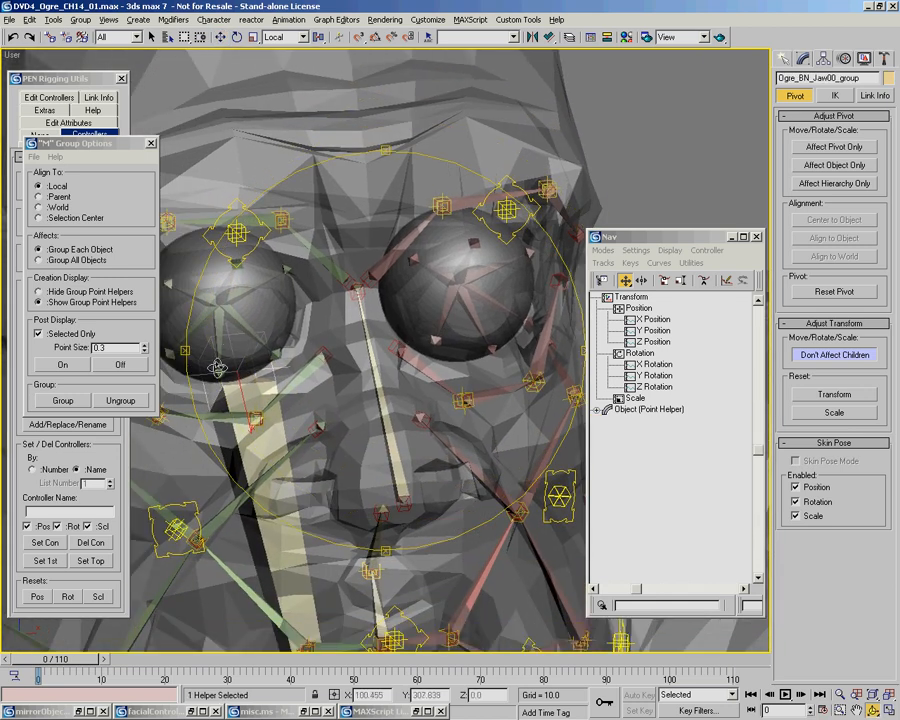
drag(207, 345, 257, 357)
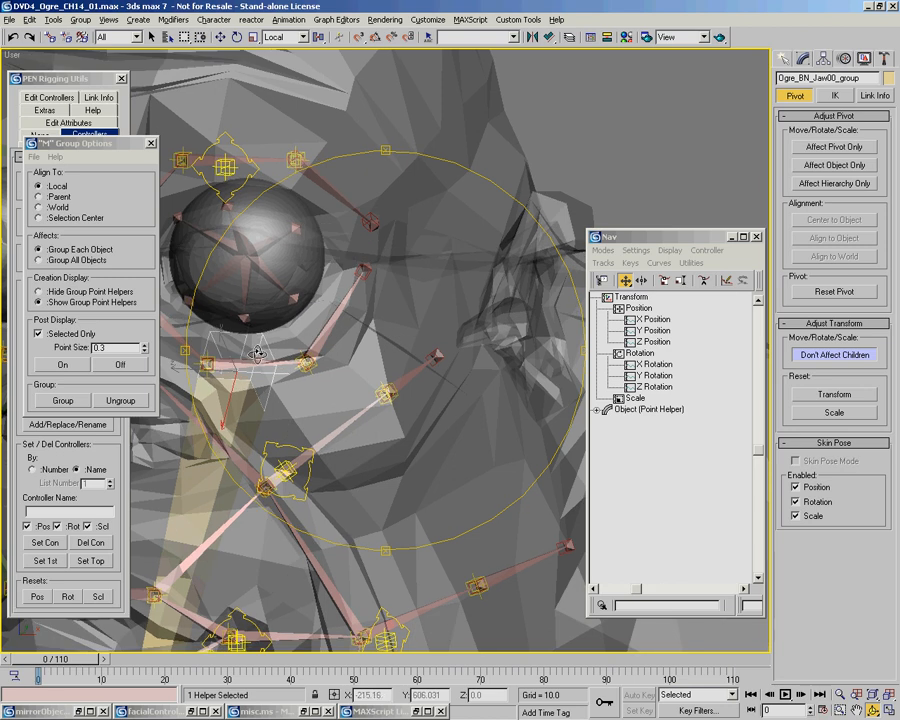
middle_drag(257, 357, 345, 394)
drag(371, 400, 407, 309)
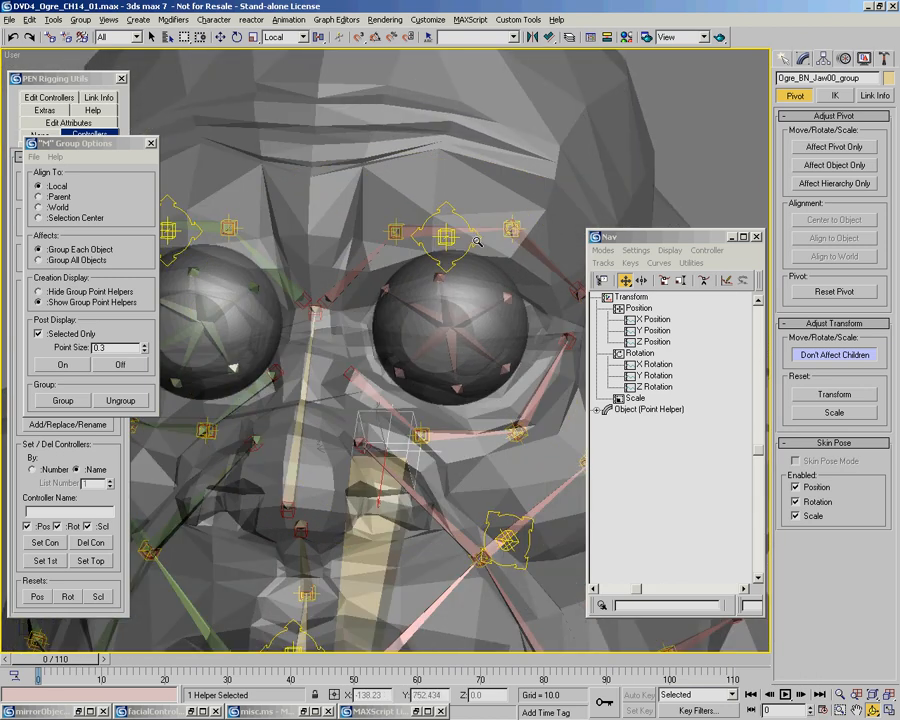
scroll(486, 234, up, 3)
middle_drag(438, 244, 347, 226)
scroll(347, 226, up, 2)
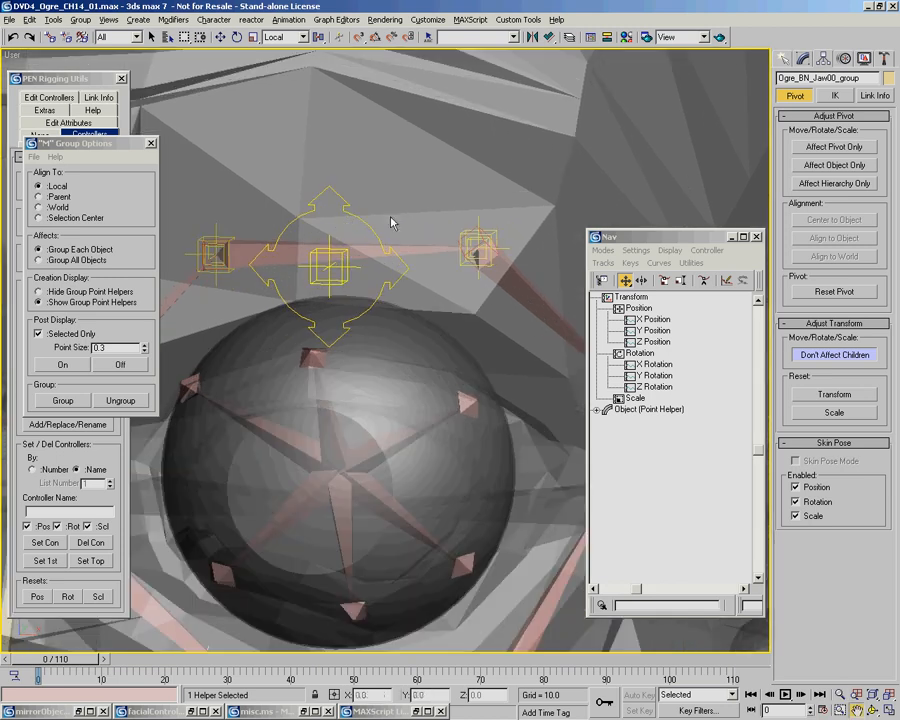
Check the left brow arrow control's group helper, reselect the jaw group and return to the left brow helpers
middle_drag(338, 425, 365, 322)
middle_drag(341, 113, 334, 271)
click(349, 291)
middle_drag(362, 461, 404, 301)
scroll(404, 301, down, 4)
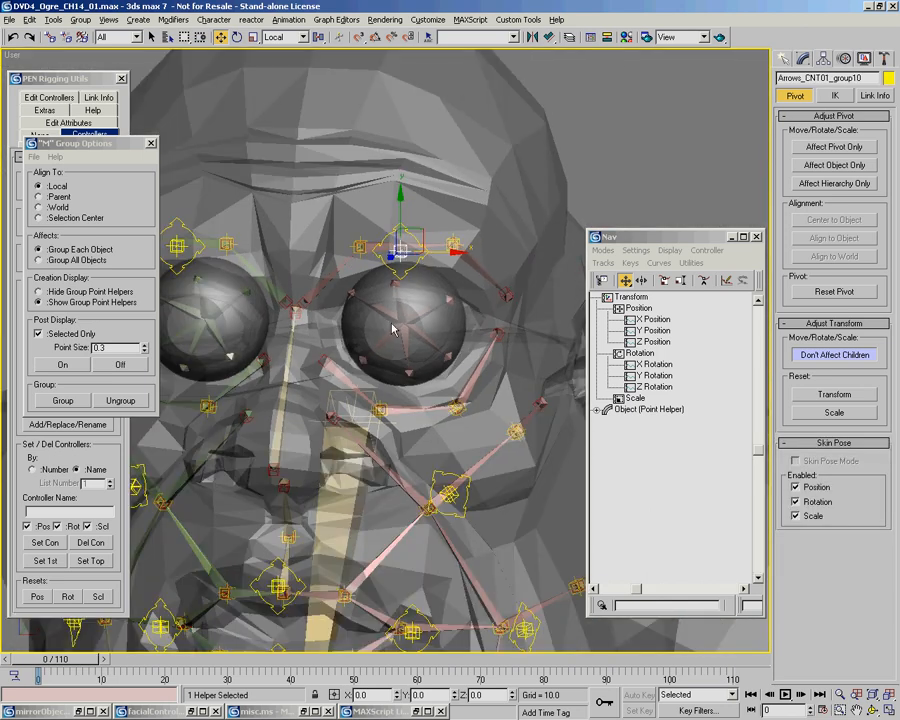
click(344, 401)
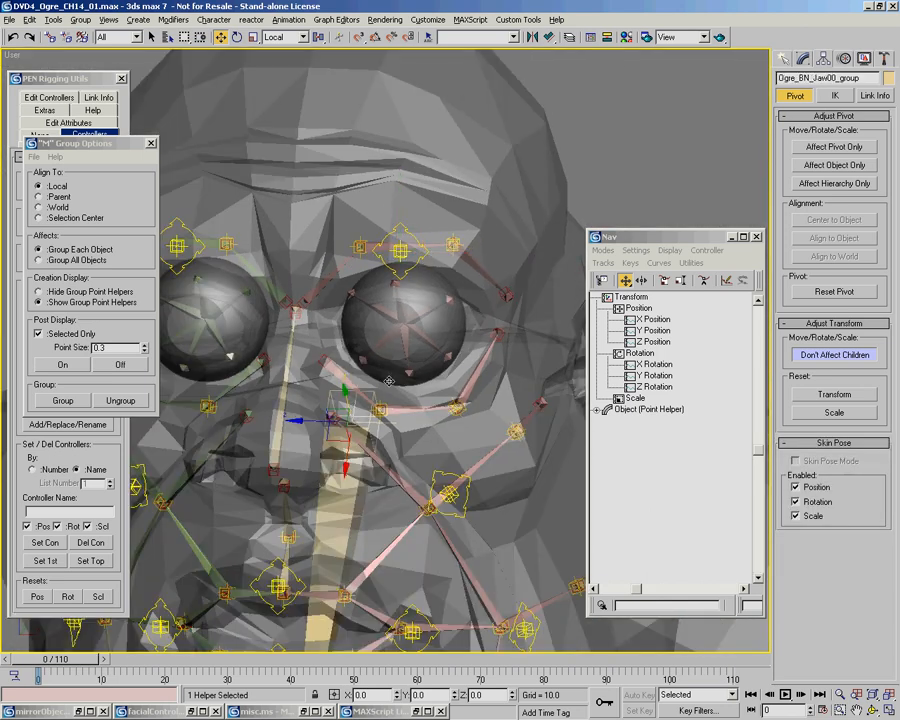
scroll(375, 255, up, 5)
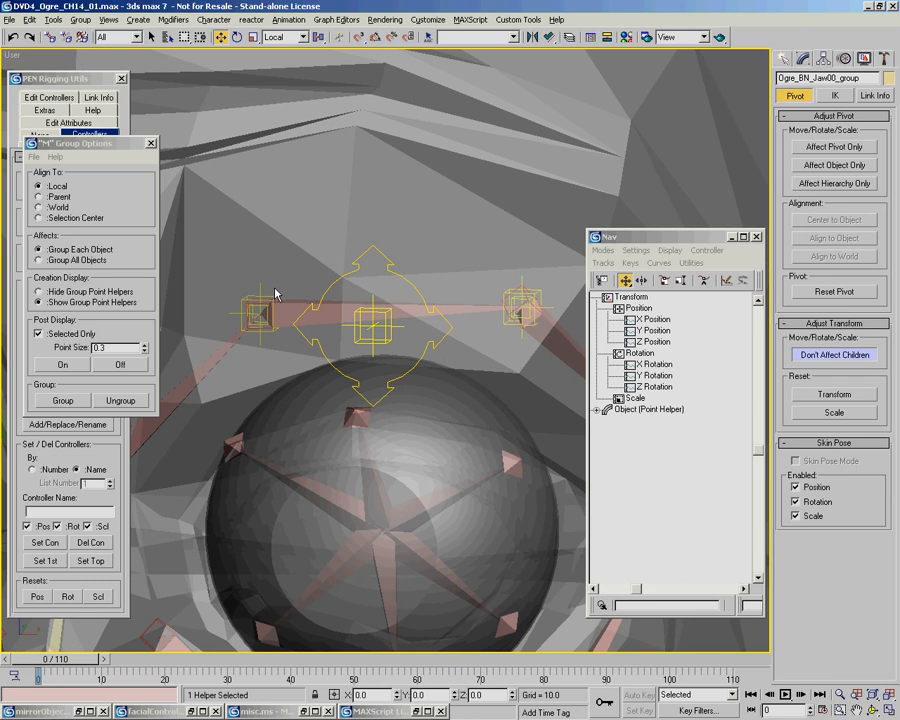
Zero out the position and rotation of the two left brow group helpers, Ogre_BN_Lbrow01_PT_group and Ogre_BN_Lbrow02_PT_group
click(258, 286)
mouse_move(422, 323)
alt+middle_down()
mouse_move(414, 299)
mouse_move(388, 338)
mouse_move(404, 334)
mouse_move(397, 319)
mouse_move(405, 303)
mouse_move(406, 318)
alt+middle_up()
key(w)
click(495, 241)
click(112, 443)
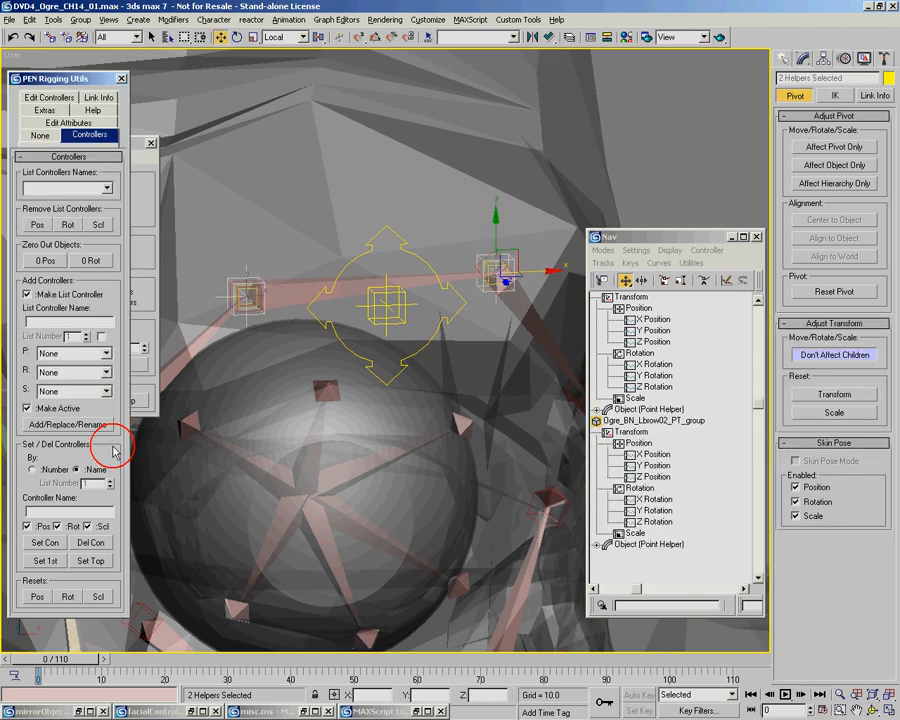
click(58, 260)
click(91, 260)
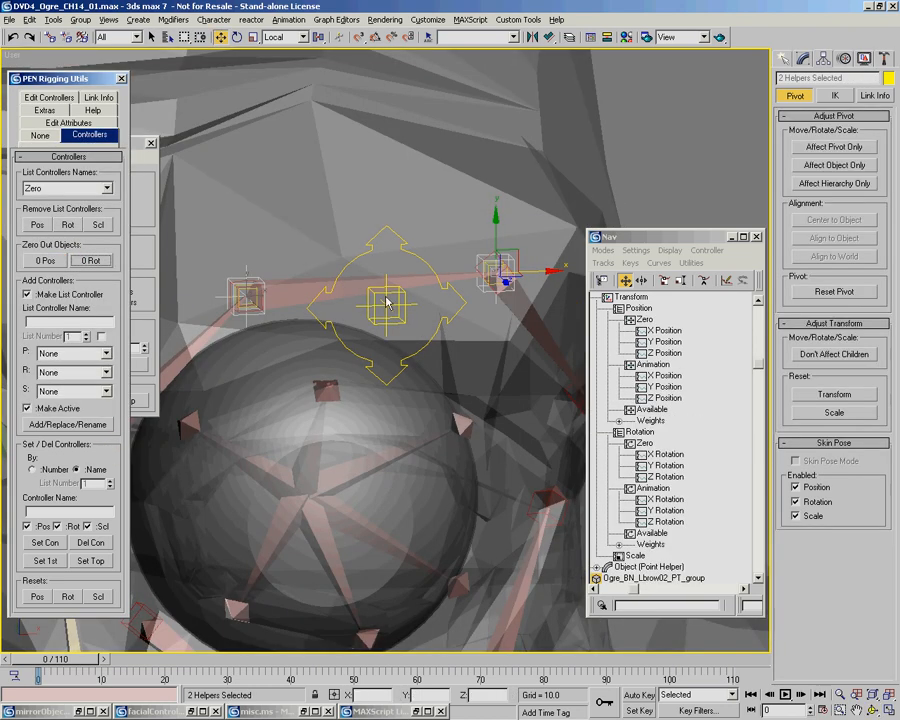
Assign a Float List controller to the Animation Y Position track of Ogre_BN_Lbrow01_PT_group
middle_drag(452, 303, 445, 314)
click(237, 241)
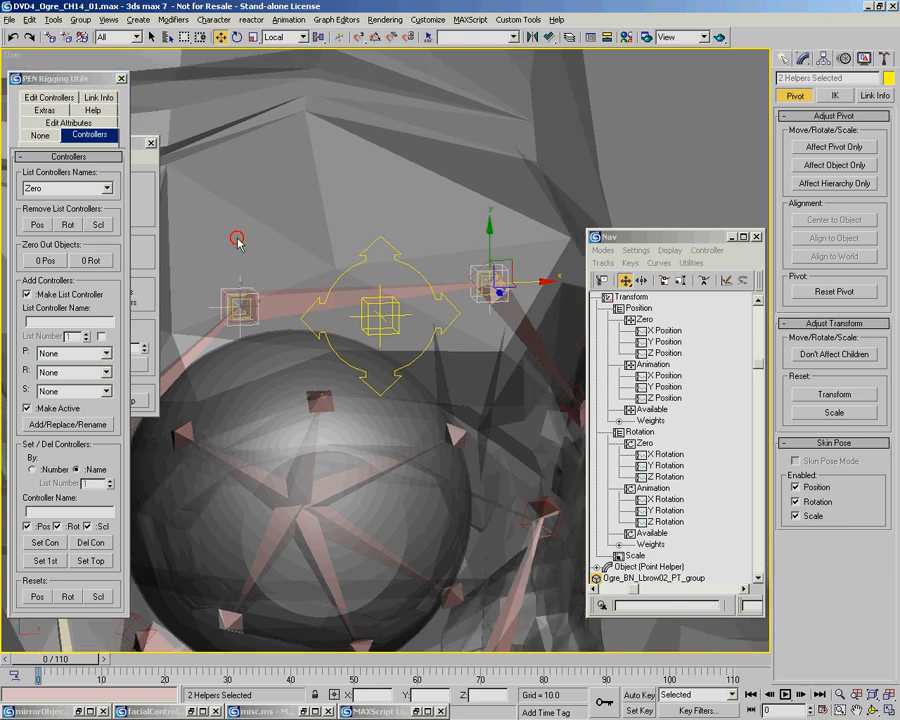
click(259, 326)
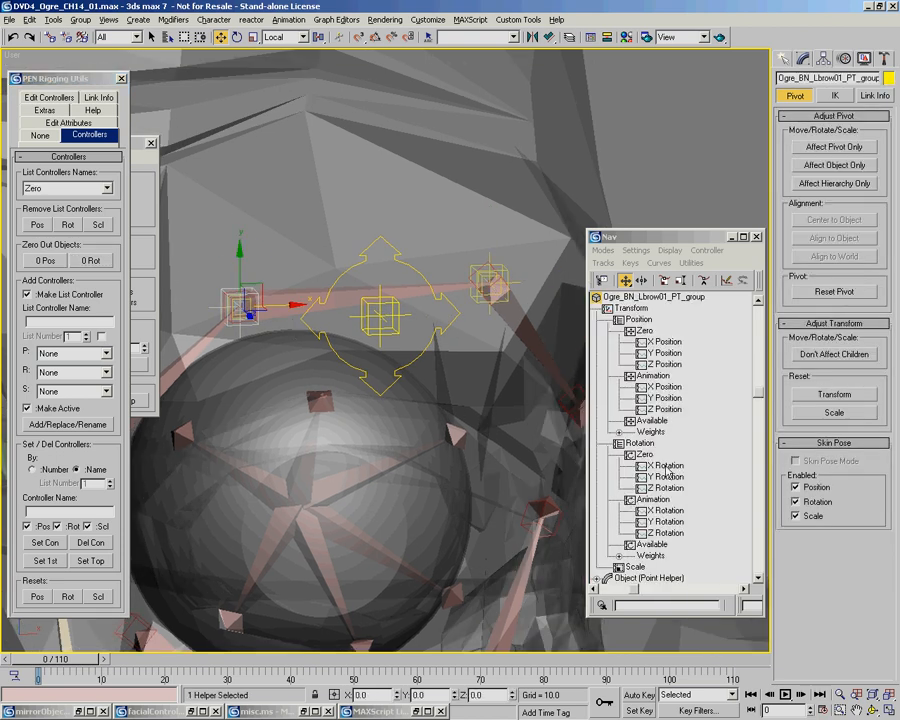
click(660, 398)
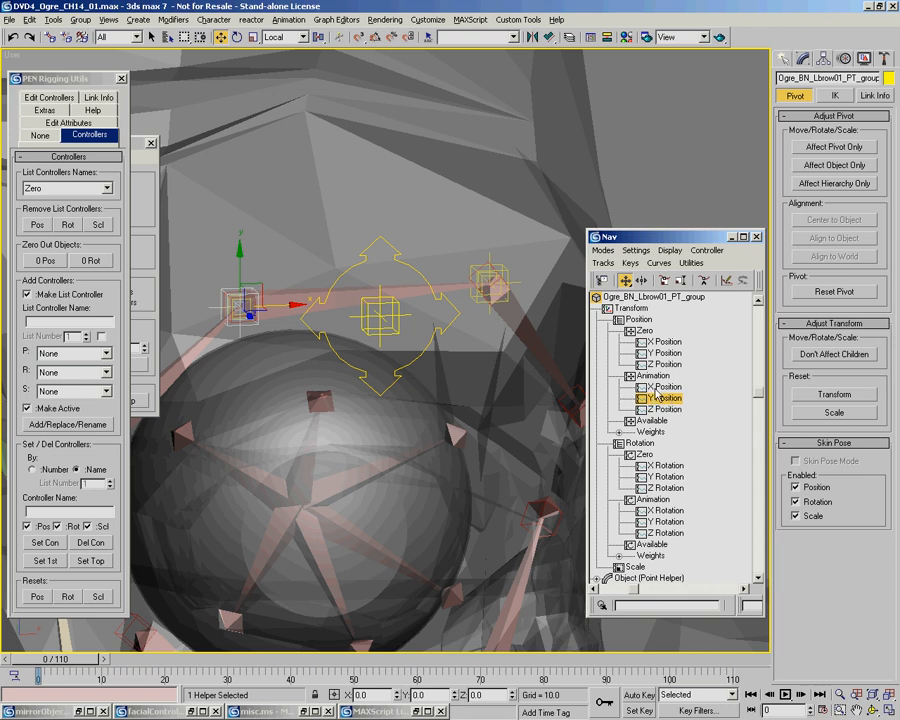
right_click(666, 405)
click(692, 427)
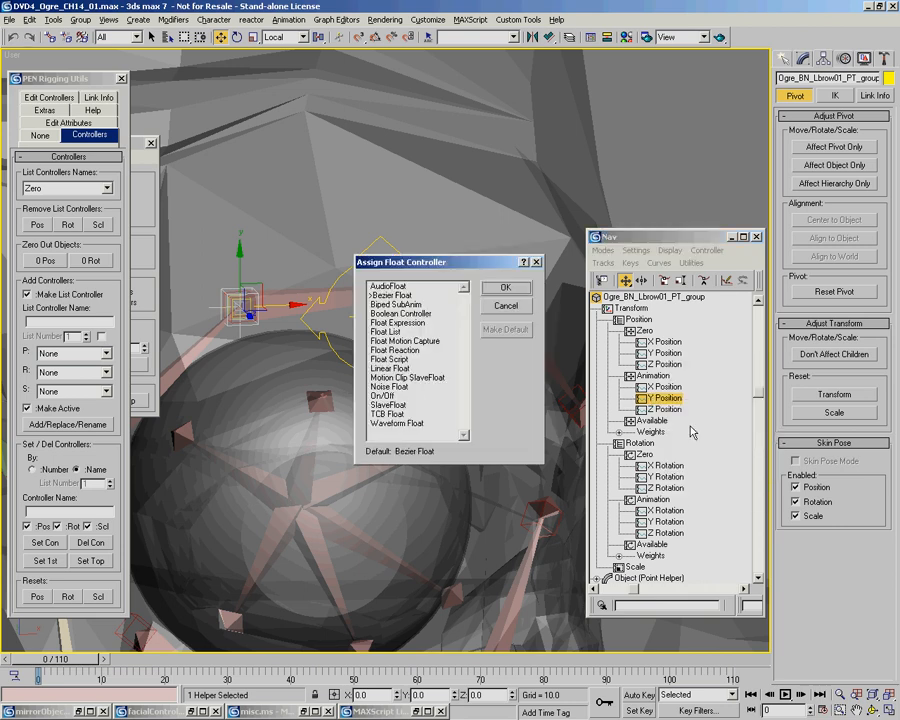
double_click(390, 331)
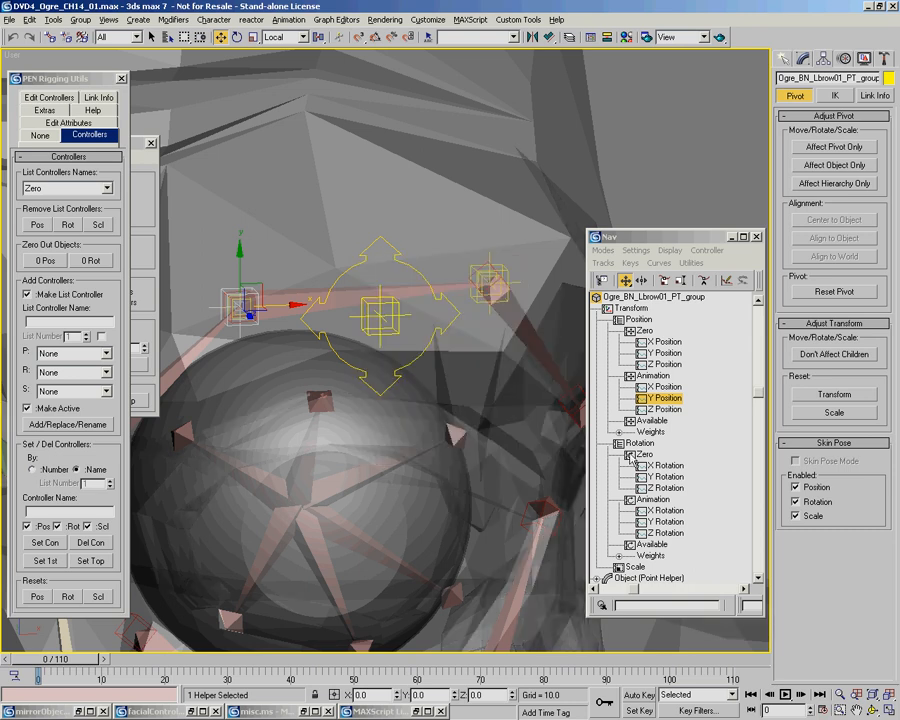
Expand the Y Position float list and examine its Bezier Float, Available and Weights tracks alongside the brow rig
click(629, 398)
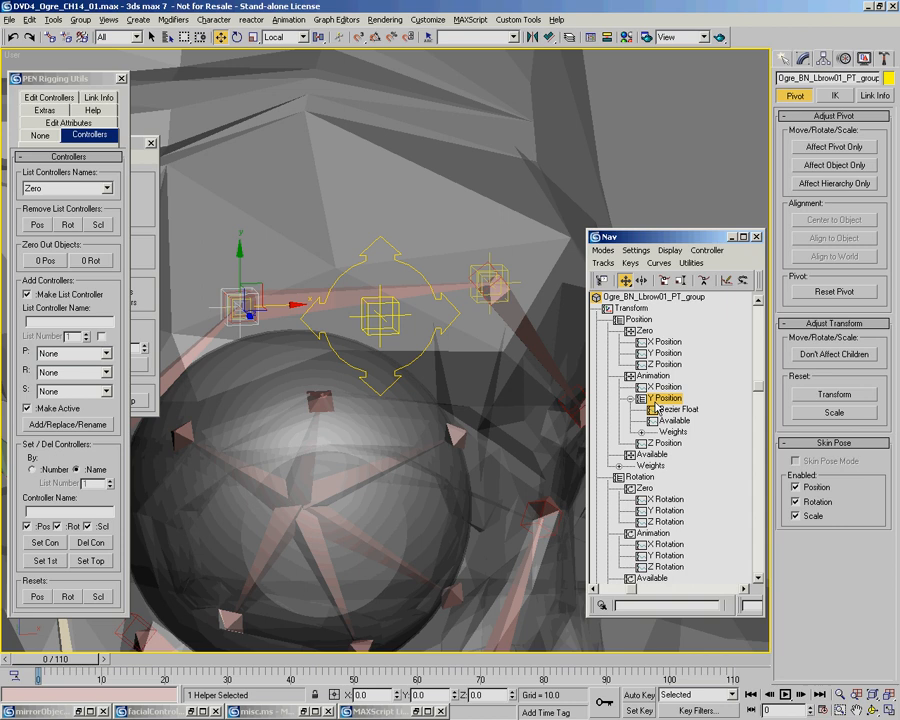
click(672, 411)
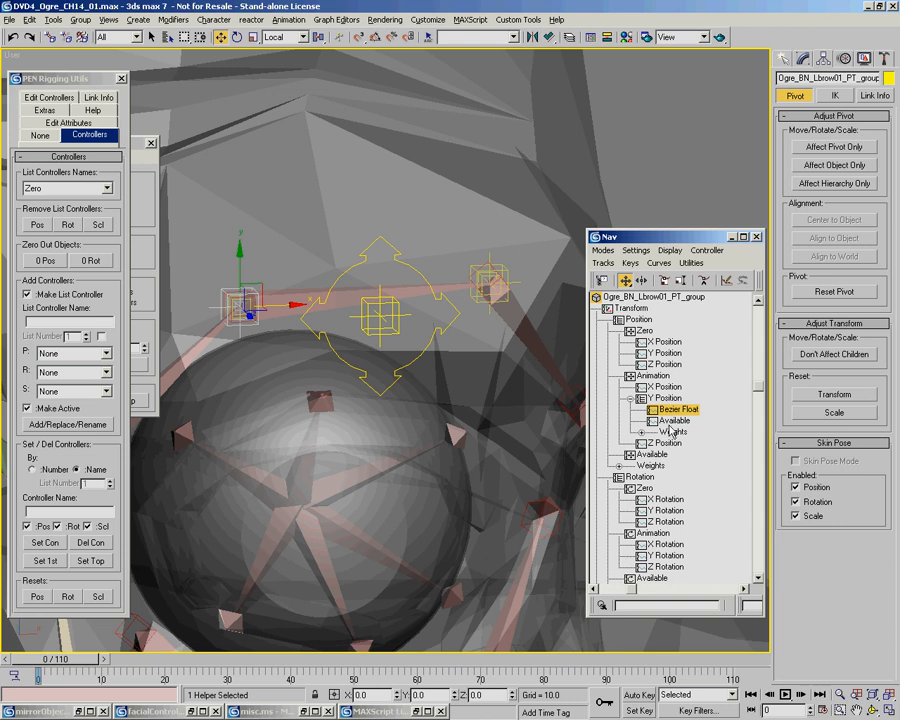
click(672, 421)
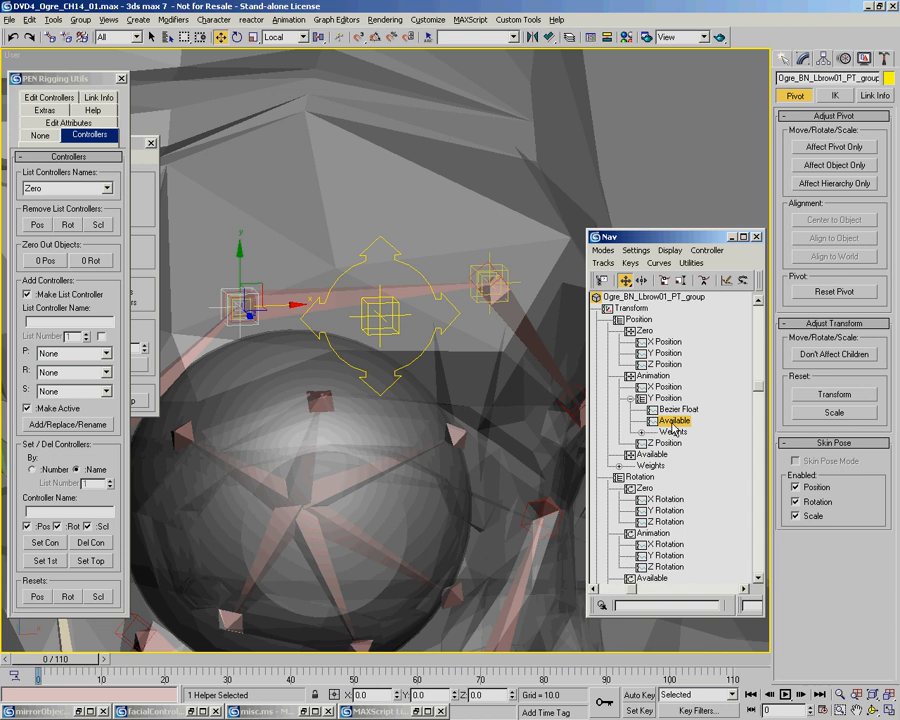
click(642, 431)
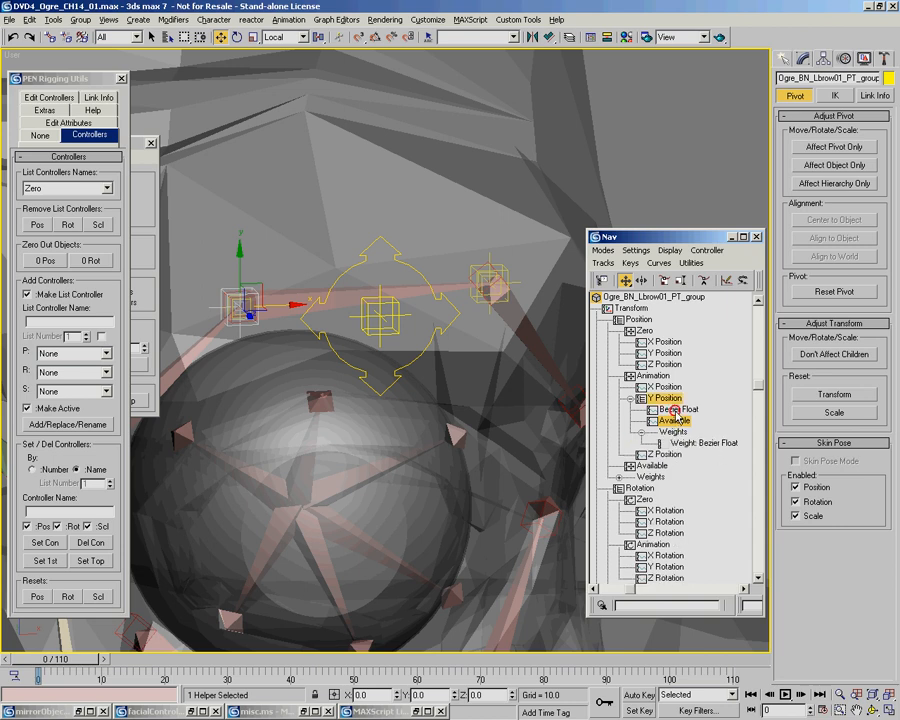
click(679, 409)
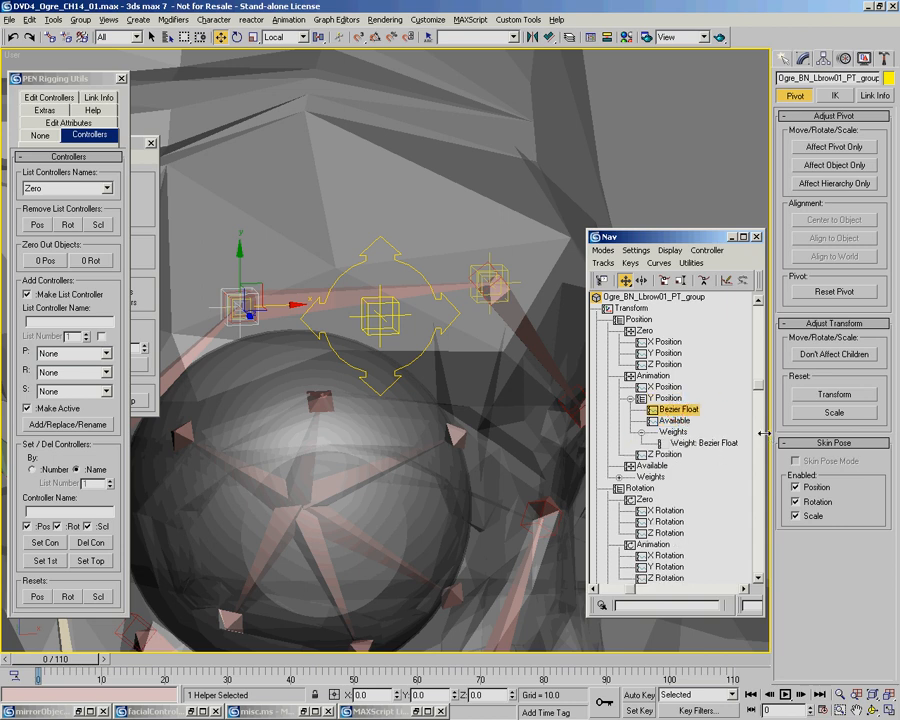
click(676, 421)
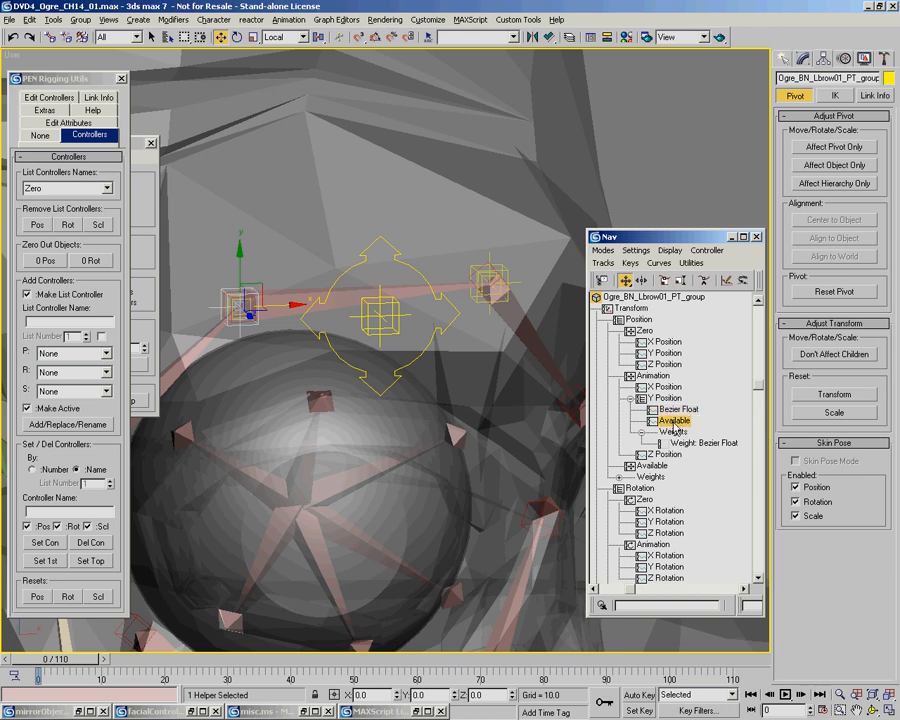
click(671, 409)
click(671, 421)
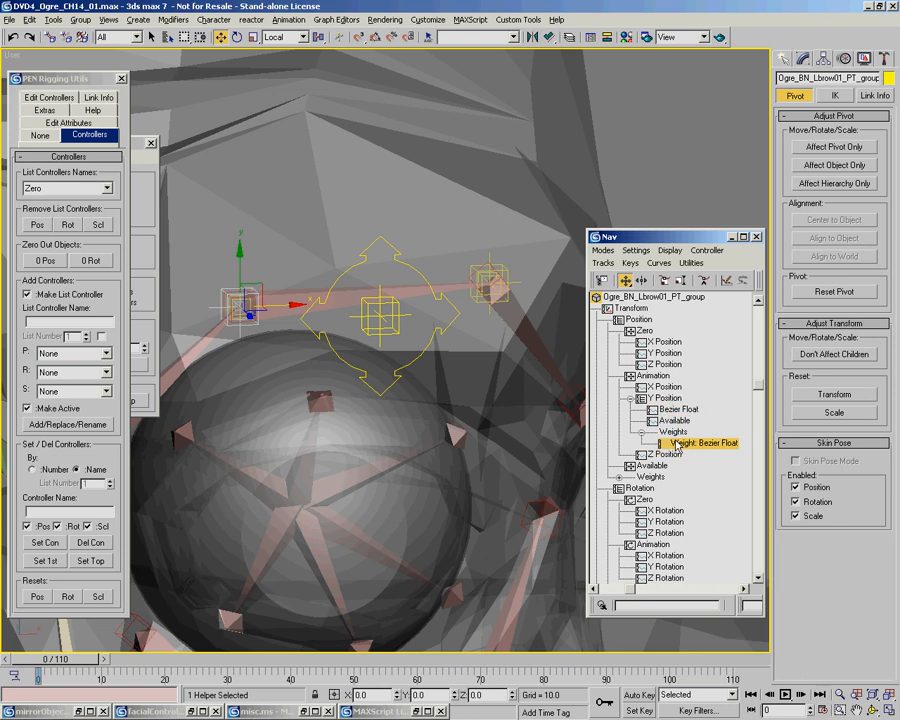
click(672, 409)
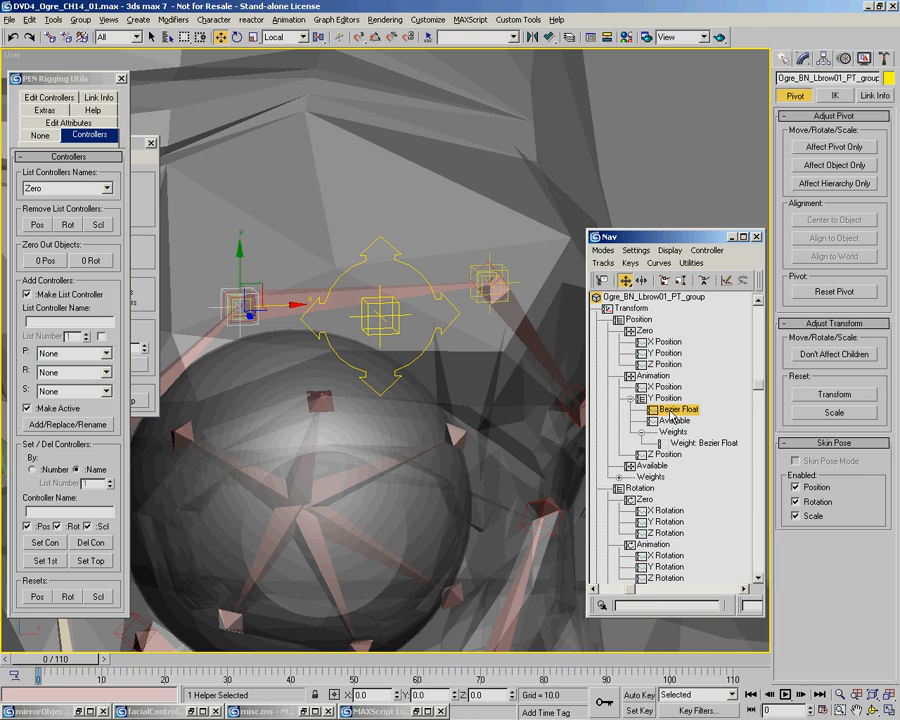
middle_drag(393, 337, 412, 337)
middle_drag(327, 277, 312, 284)
key(ctrl+r)
drag(342, 312, 349, 311)
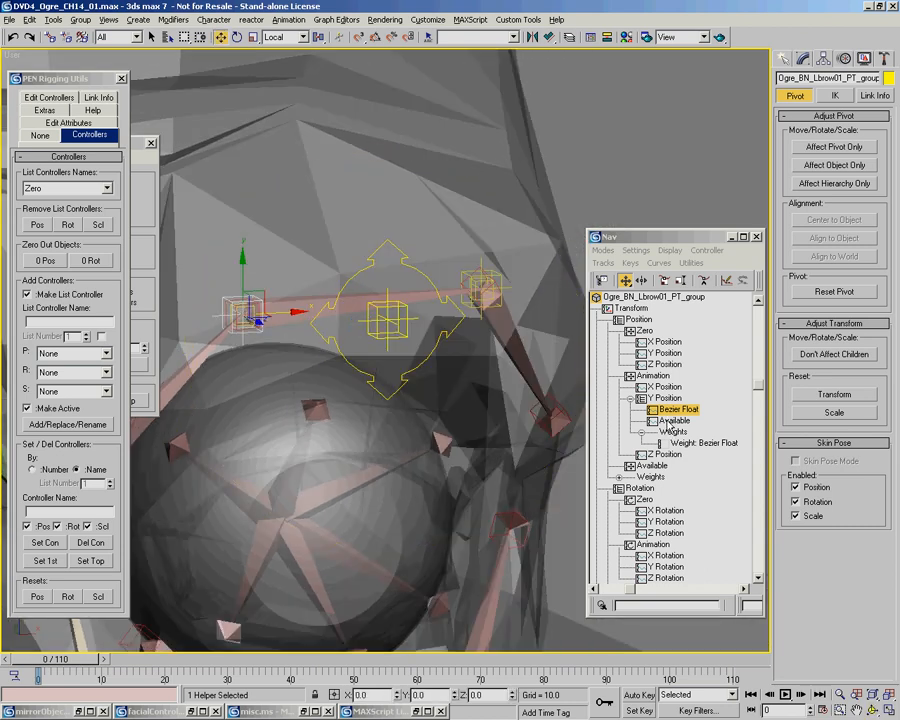
click(660, 421)
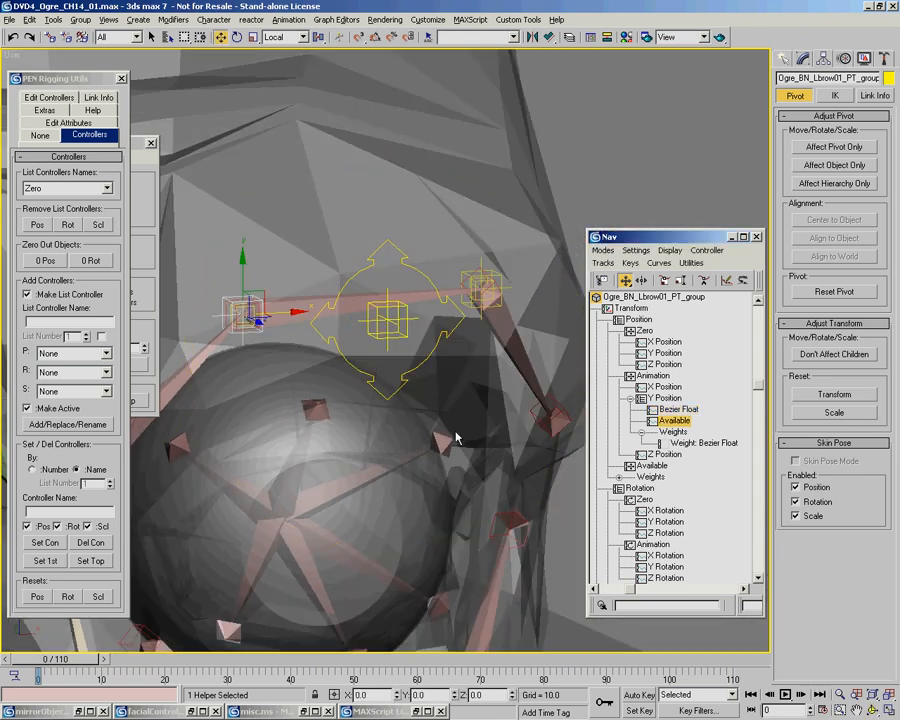
click(672, 410)
alt+middle_drag(346, 372, 322, 362)
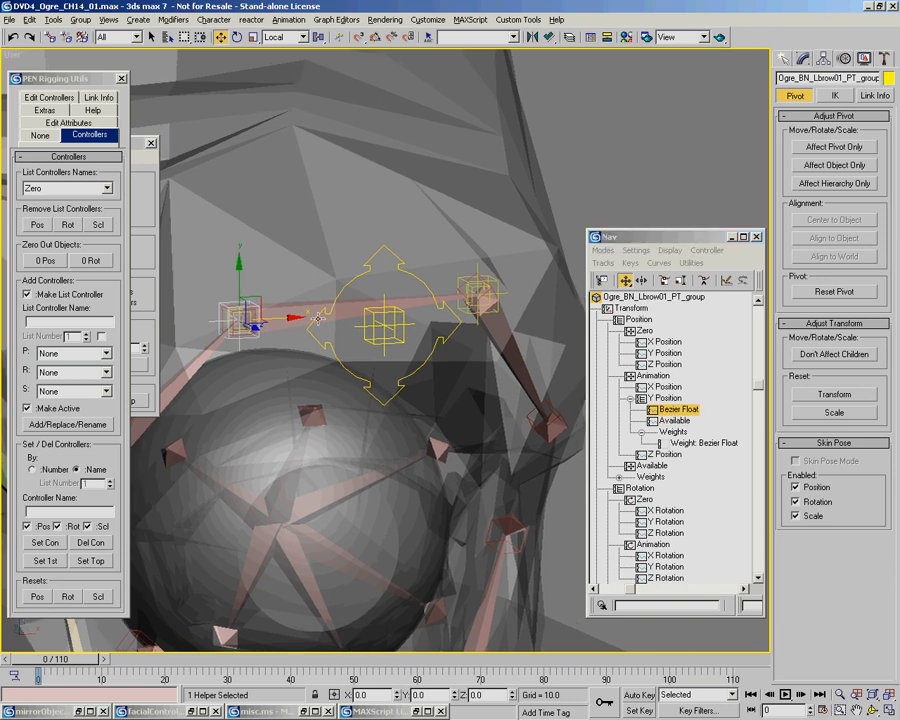
Wire the Available slot of Ogre_BN_Lbrow01_PT_group's Animation Y Position list one-way so that Arrows_CNT11's Animation Y Position drives it
right_click(276, 428)
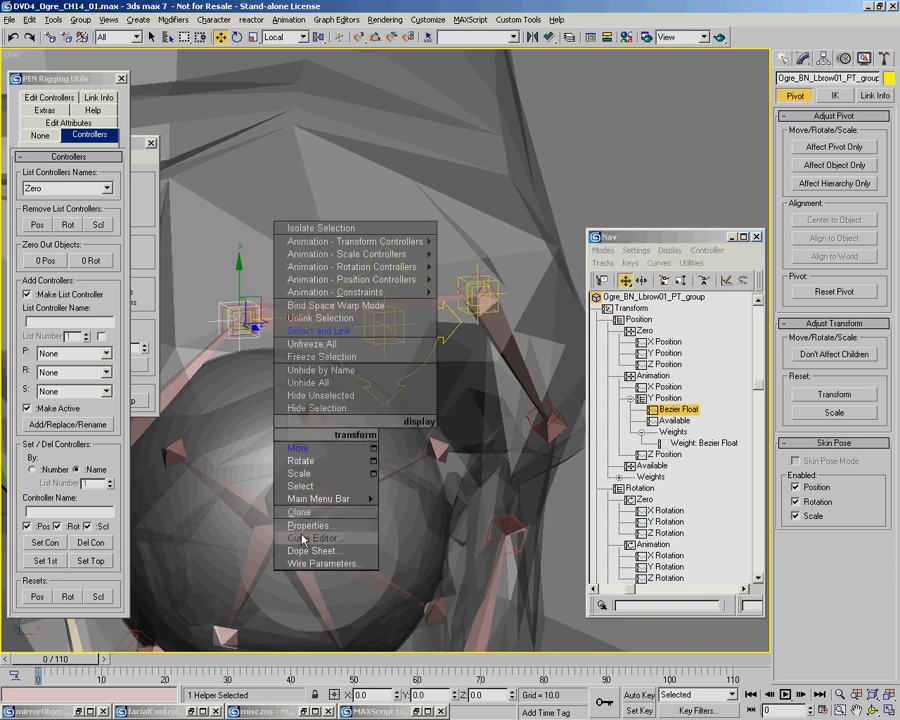
click(300, 563)
mouse_move(230, 327)
mouse_move(312, 327)
mouse_move(366, 340)
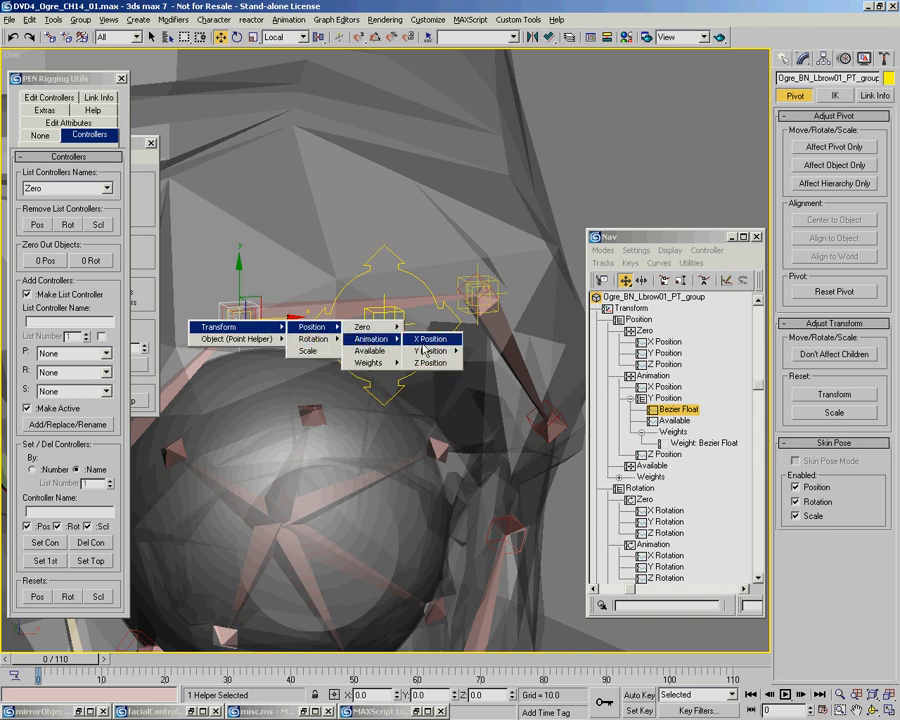
mouse_move(432, 351)
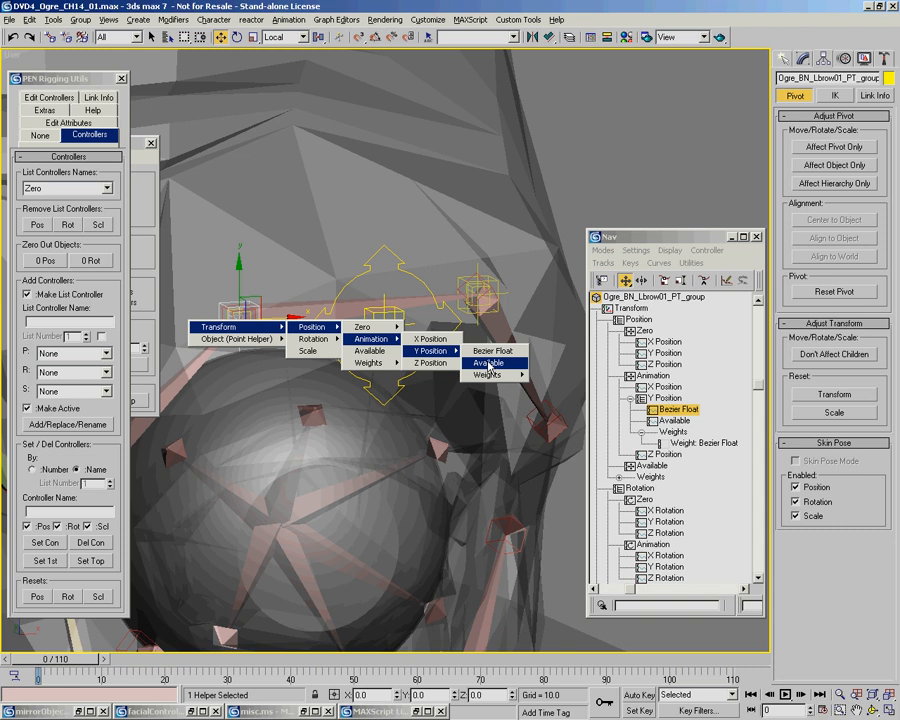
click(489, 364)
click(408, 266)
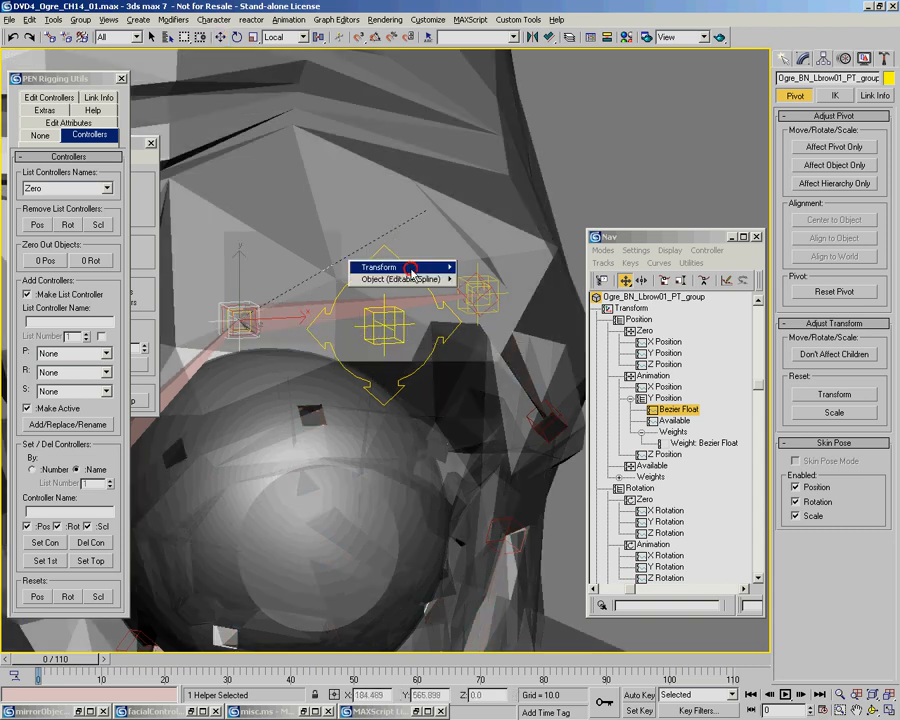
mouse_move(410, 268)
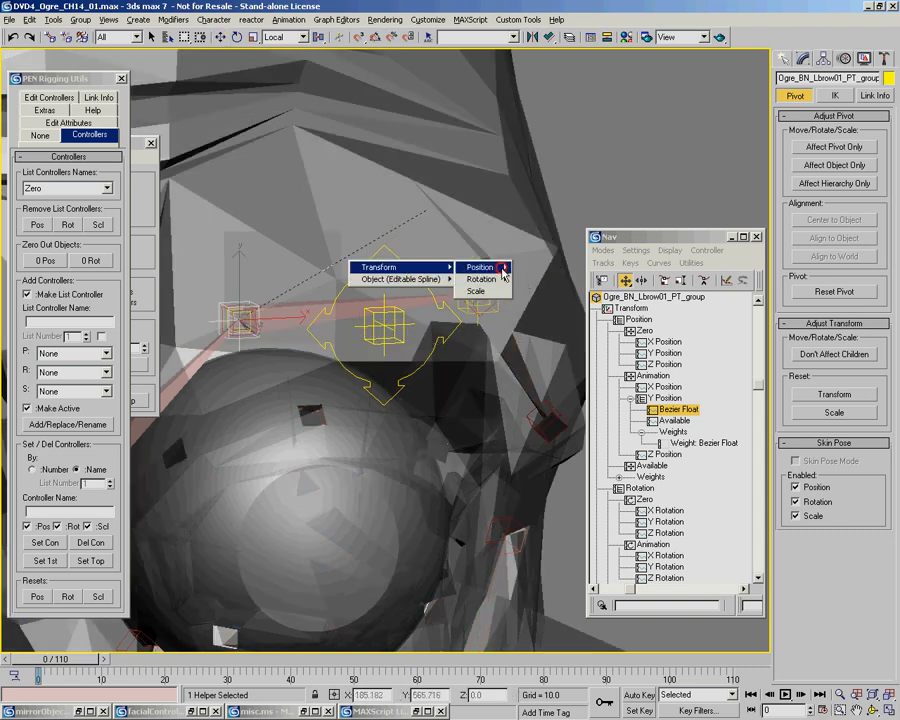
mouse_move(503, 275)
mouse_move(538, 279)
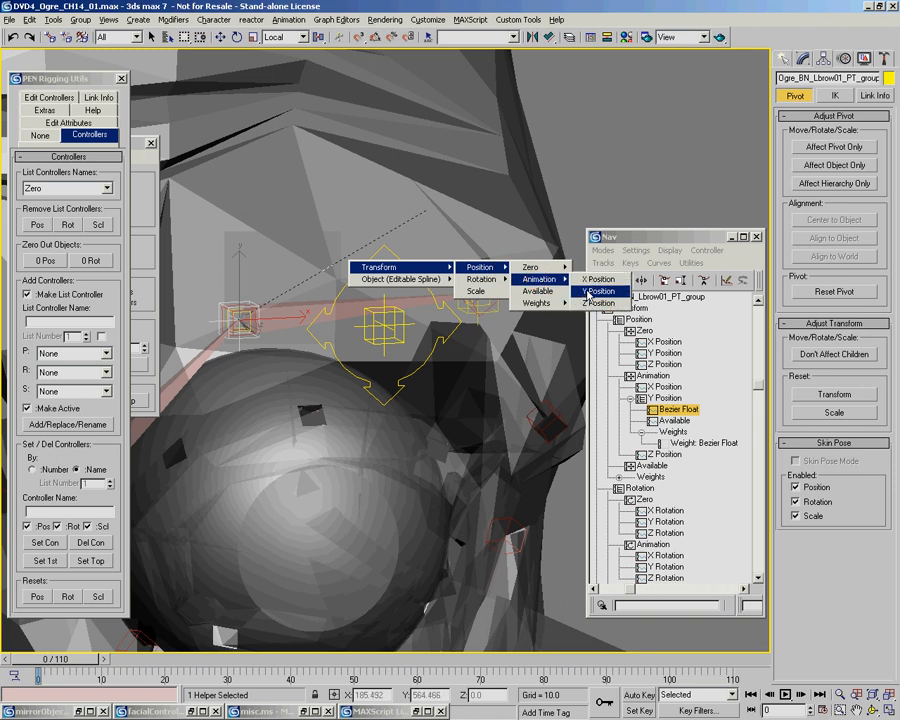
click(598, 291)
click(411, 471)
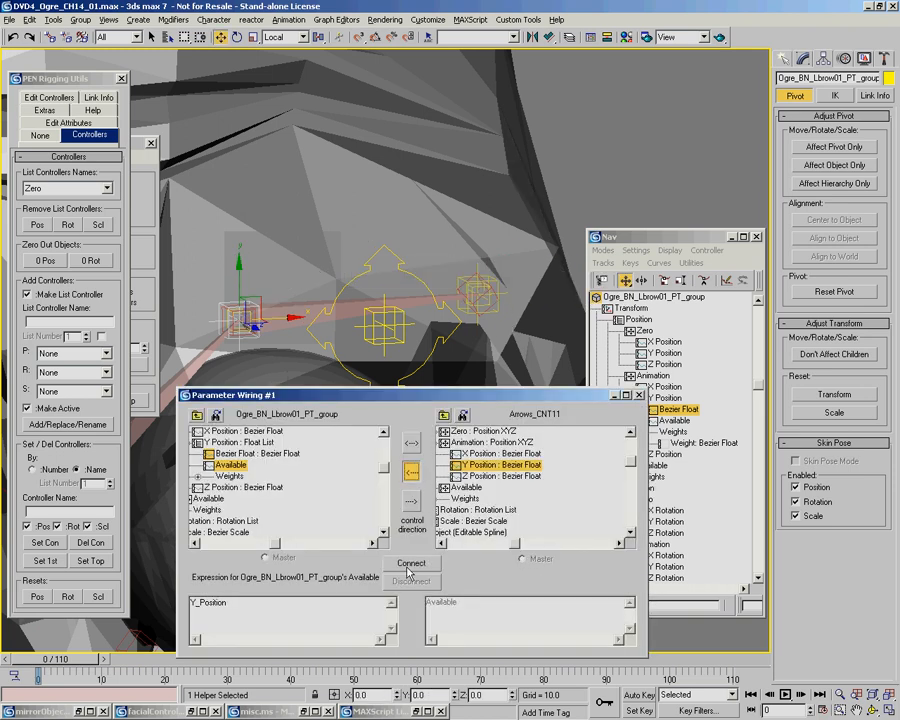
click(411, 563)
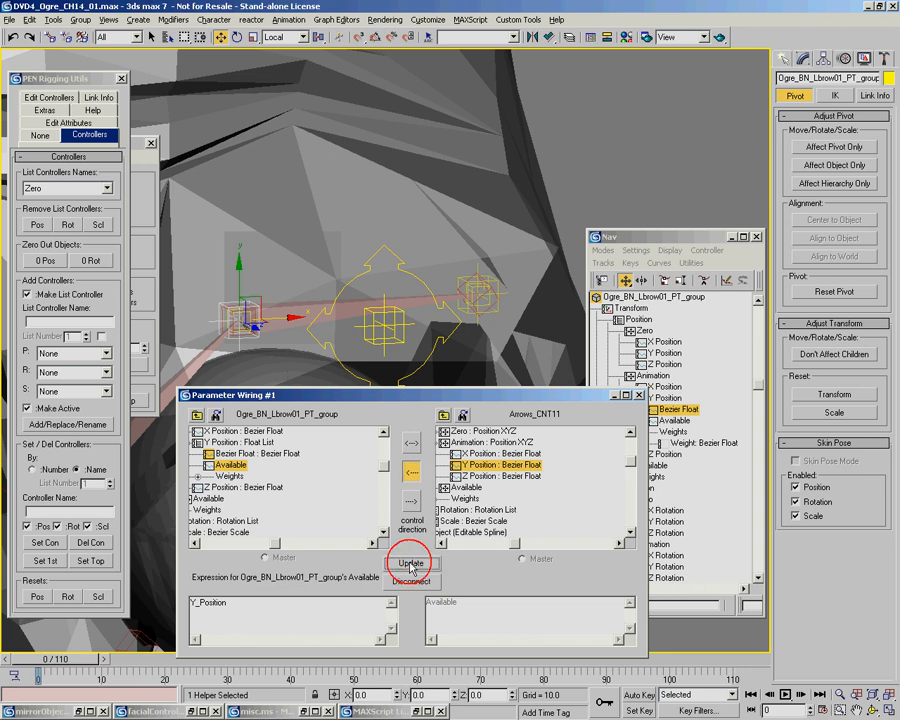
Move the arrow control Arrows_CNT11 along its Y axis to test the wired brow helper
click(401, 271)
middle_drag(413, 294, 436, 182)
scroll(436, 182, down, 3)
drag(414, 207, 414, 175)
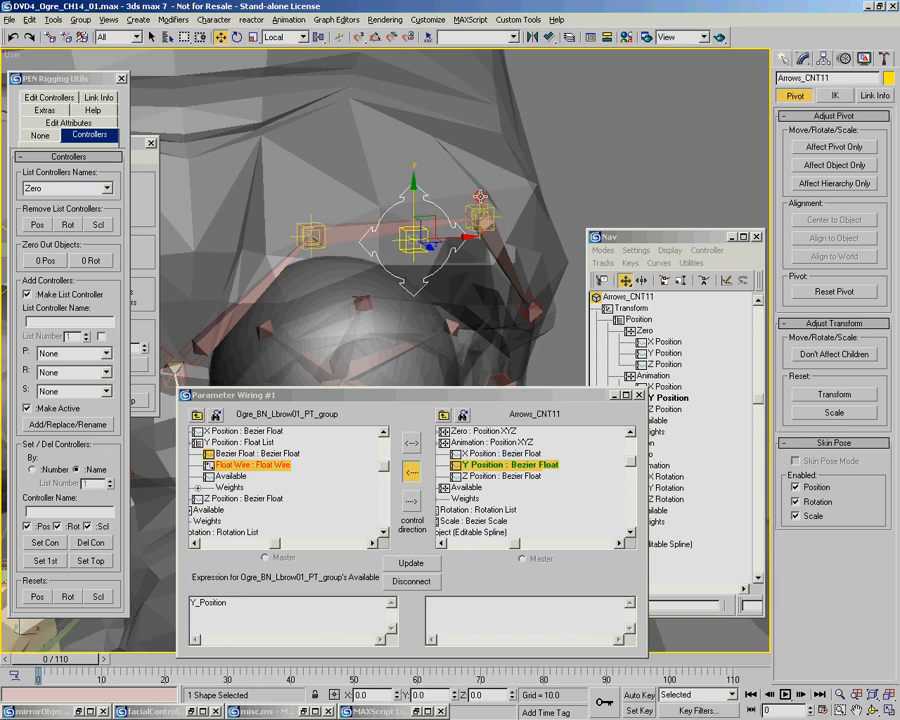
Assign a Float List controller to the Animation Y Position track of Ogre_BN_Lbrow02_PT_group
click(412, 228)
right_click(430, 257)
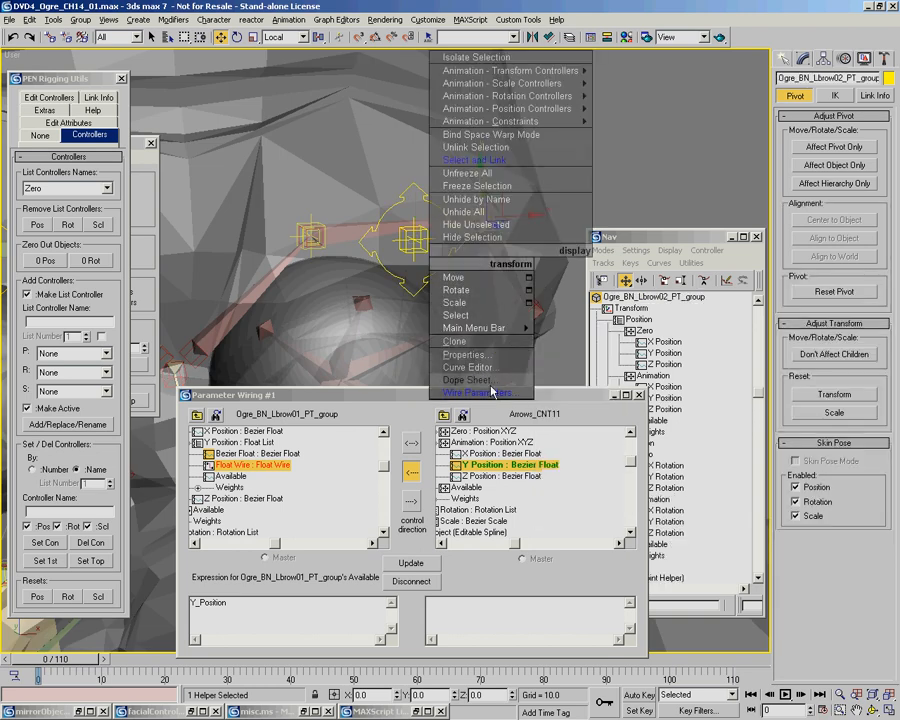
click(500, 392)
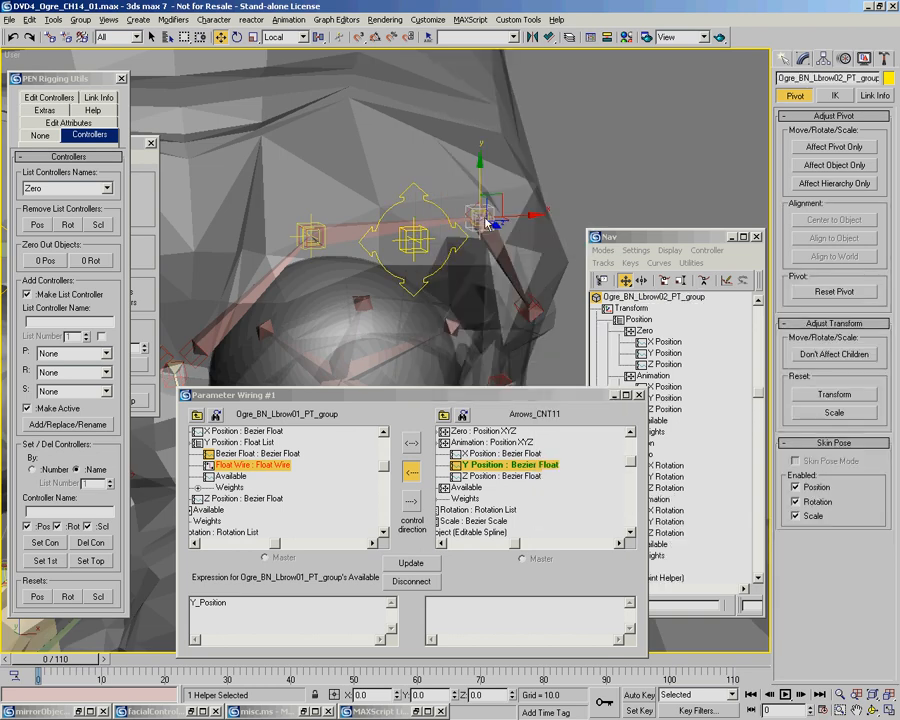
click(698, 4)
click(664, 401)
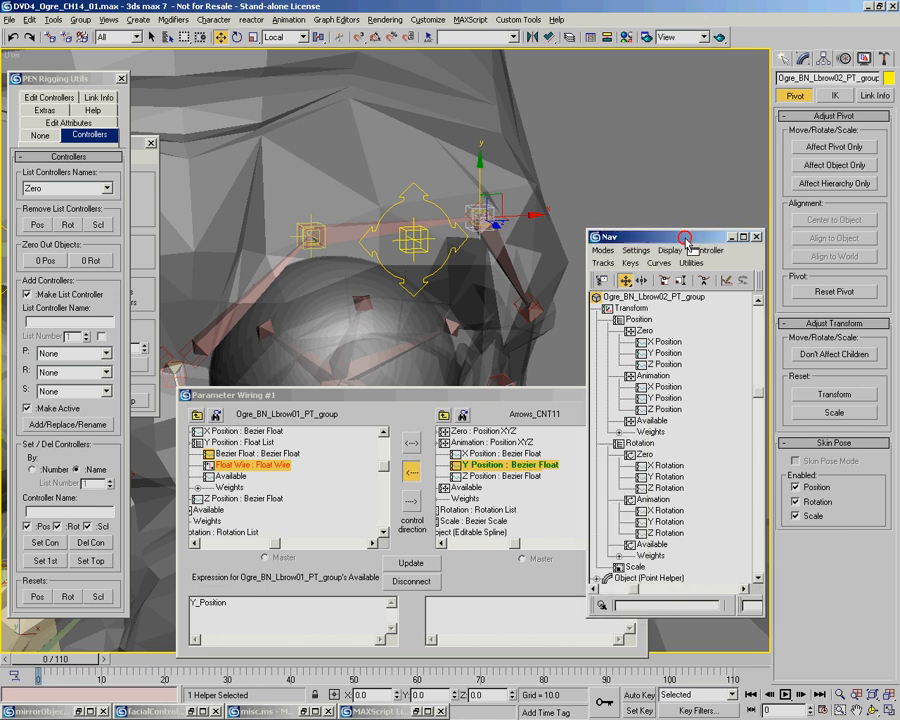
right_click(670, 399)
click(490, 301)
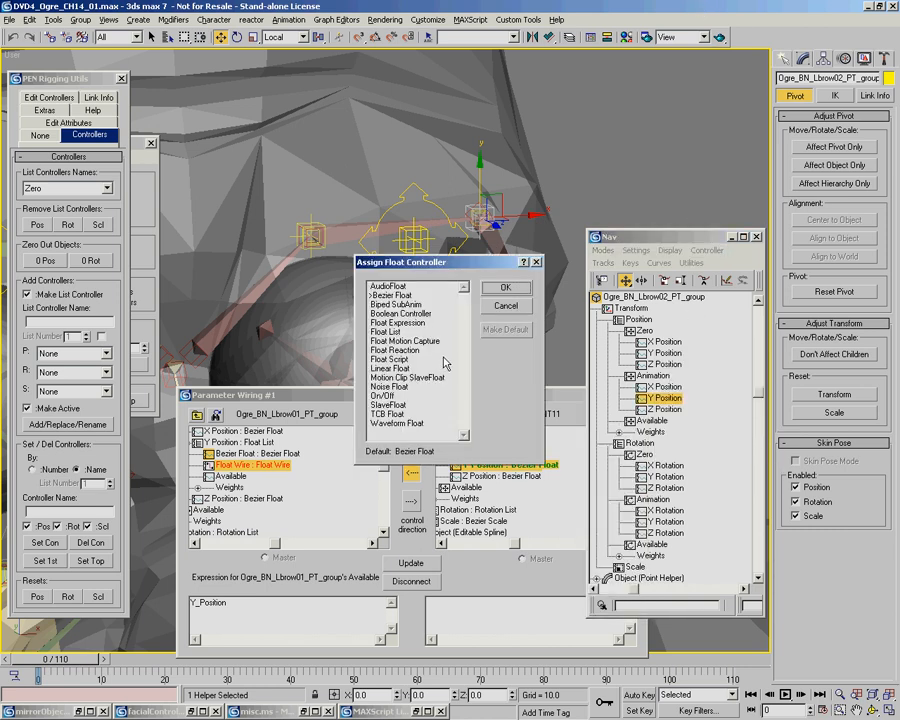
double_click(391, 330)
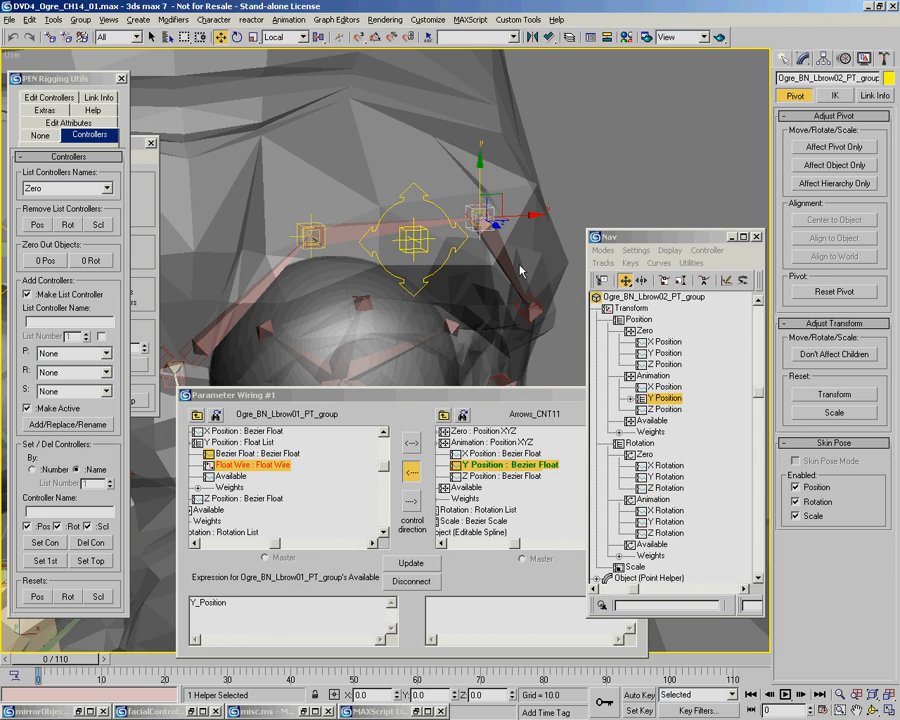
Wire the Available slot of Ogre_BN_Lbrow02_PT_group's Animation Y Position list one-way so that Arrows_CNT11's Animation Y Position drives it
right_click(428, 243)
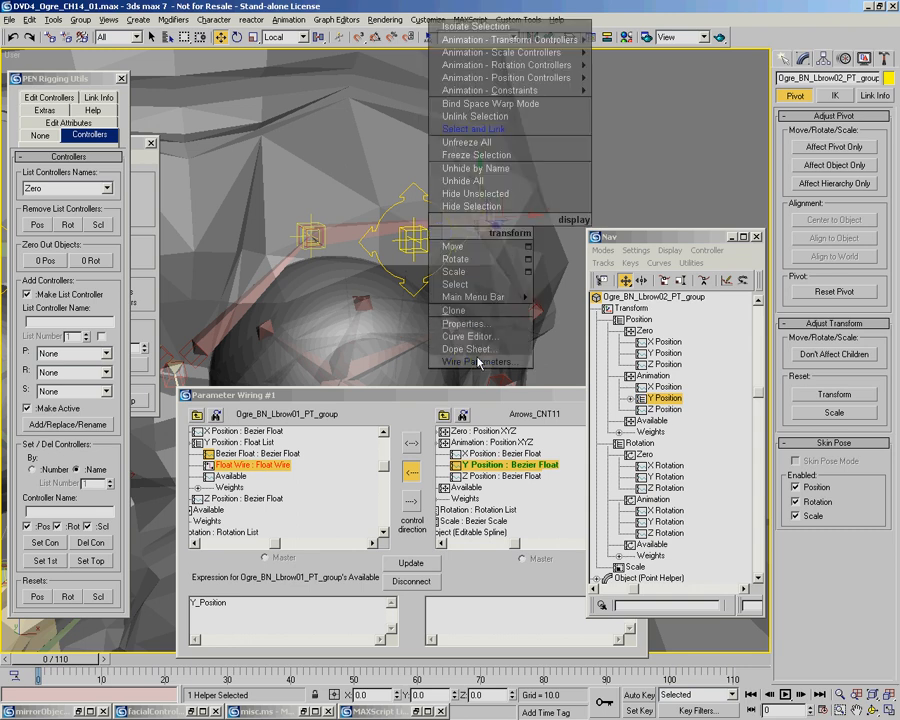
click(490, 354)
click(432, 216)
mouse_move(505, 225)
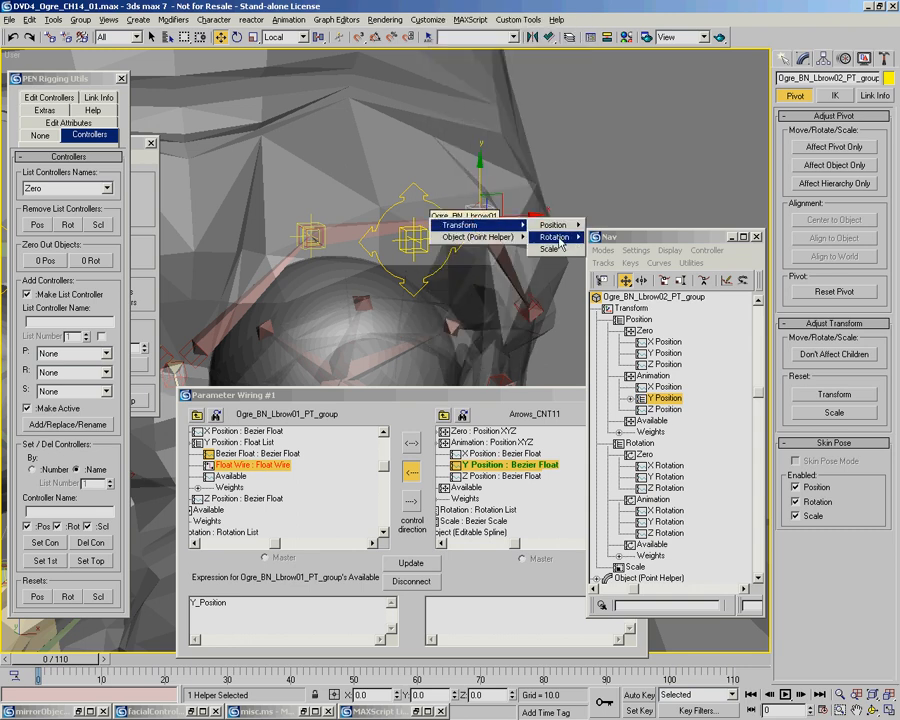
mouse_move(562, 230)
mouse_move(610, 237)
mouse_move(670, 249)
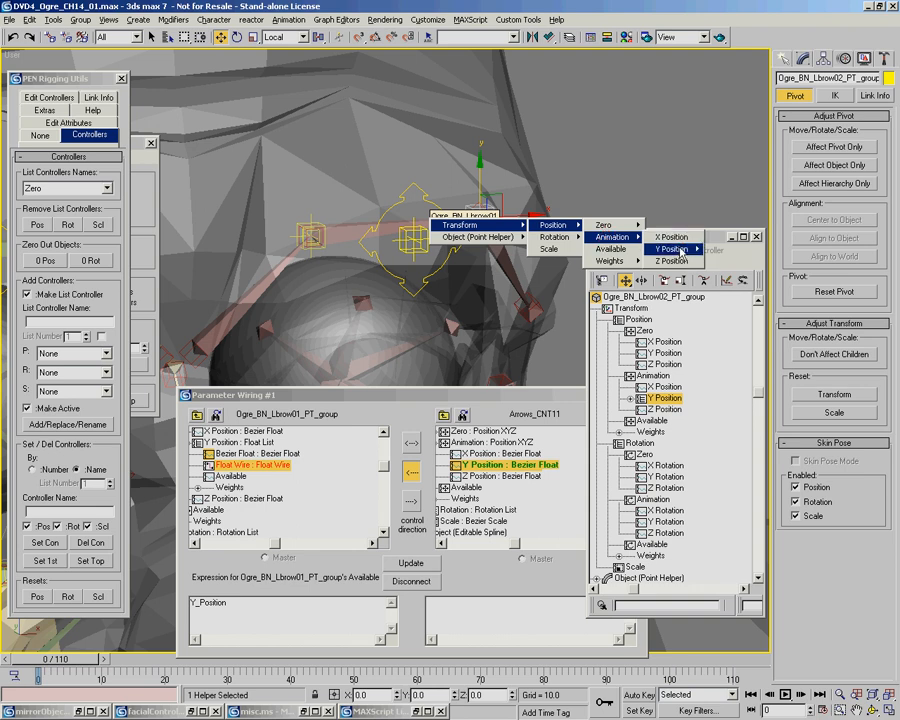
click(719, 253)
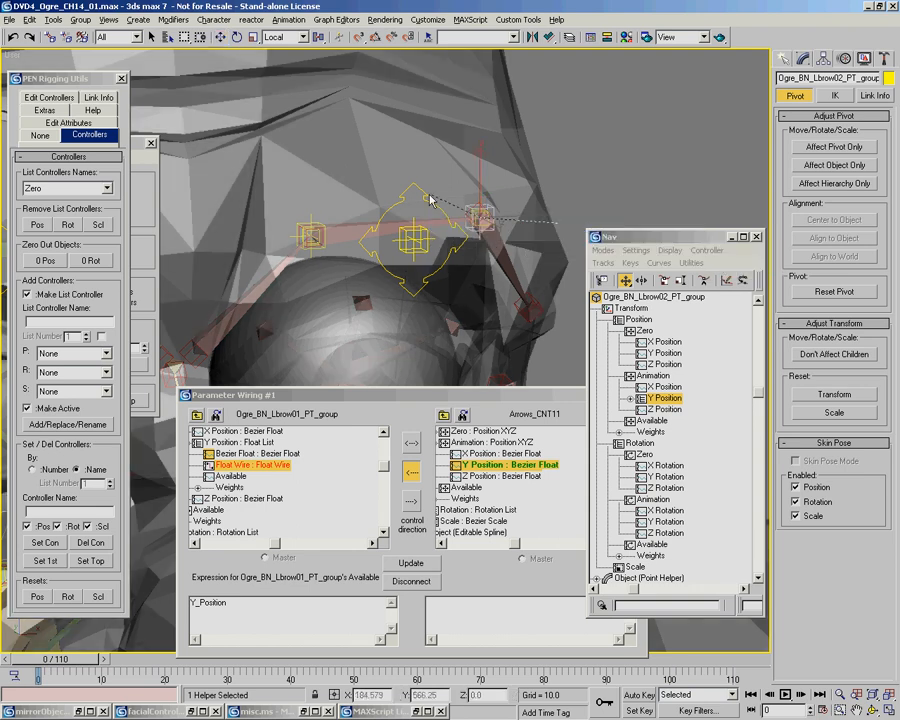
click(371, 201)
mouse_move(440, 205)
mouse_move(505, 205)
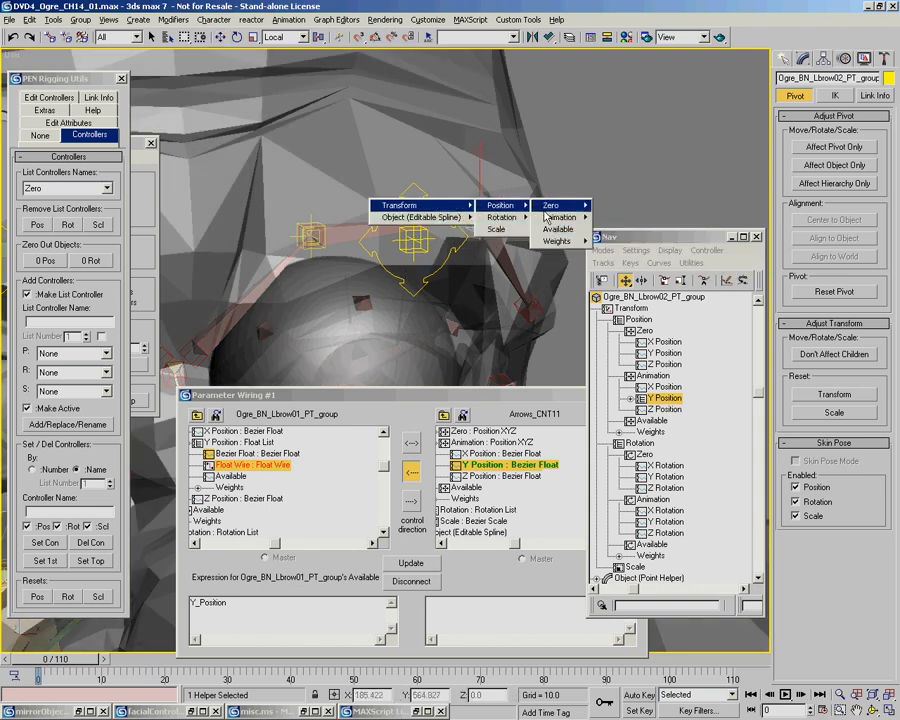
mouse_move(560, 218)
click(612, 229)
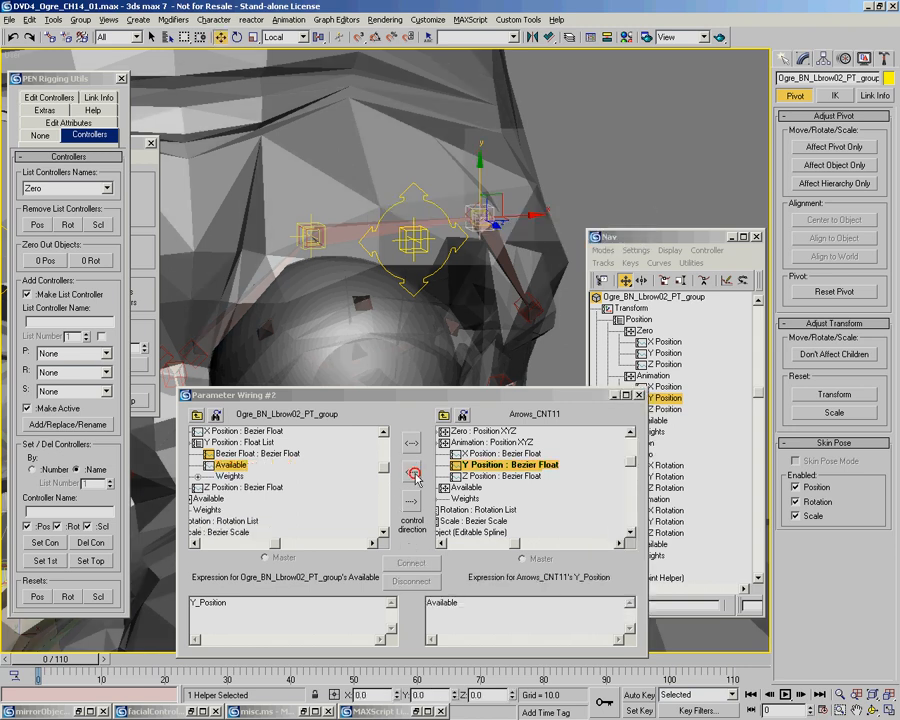
click(412, 471)
click(409, 560)
Move the arrow control Arrows_CNT11 temporarily to test that it drives both brow helpers
click(424, 195)
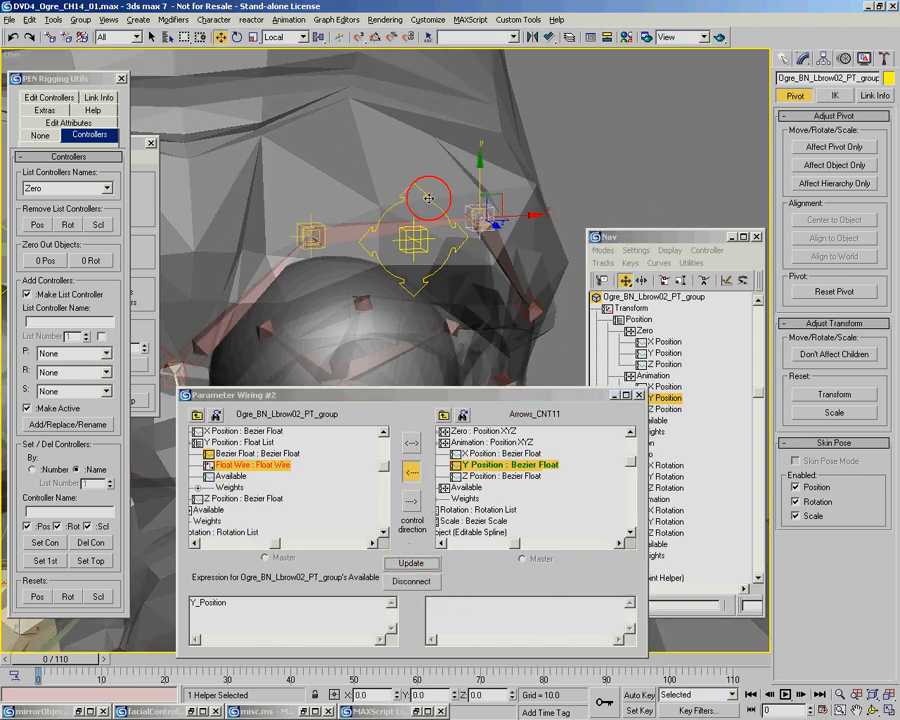
drag(417, 206, 362, 207)
right_click(363, 207)
Select Ogre_BN_Lbrow01_PT_group, show its motion parameters and examine the Float Wire and its weight track in the Animation Y Position list
click(310, 214)
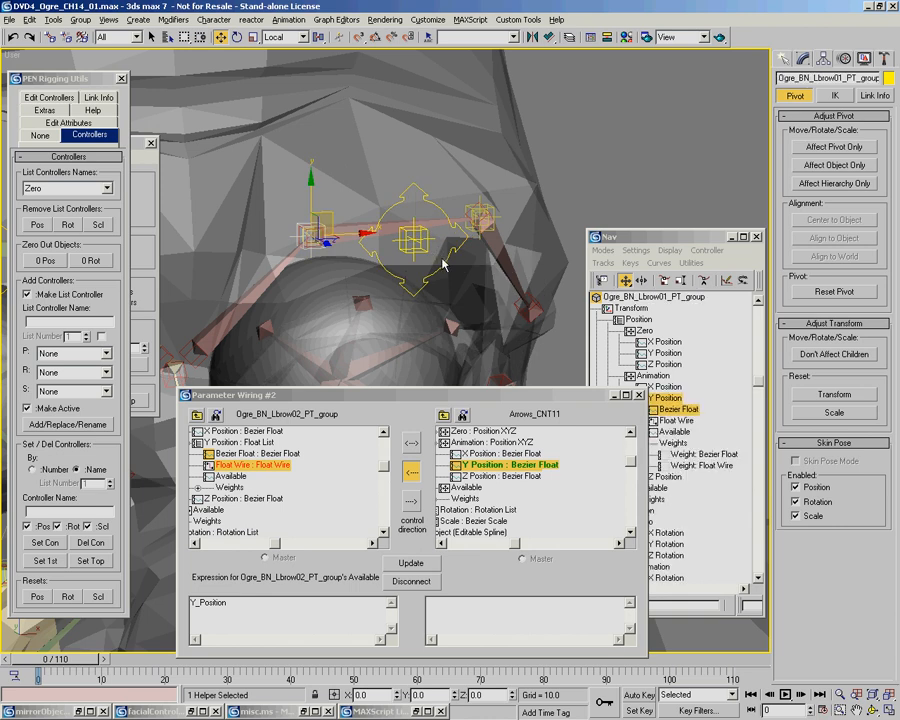
middle_drag(368, 261, 390, 264)
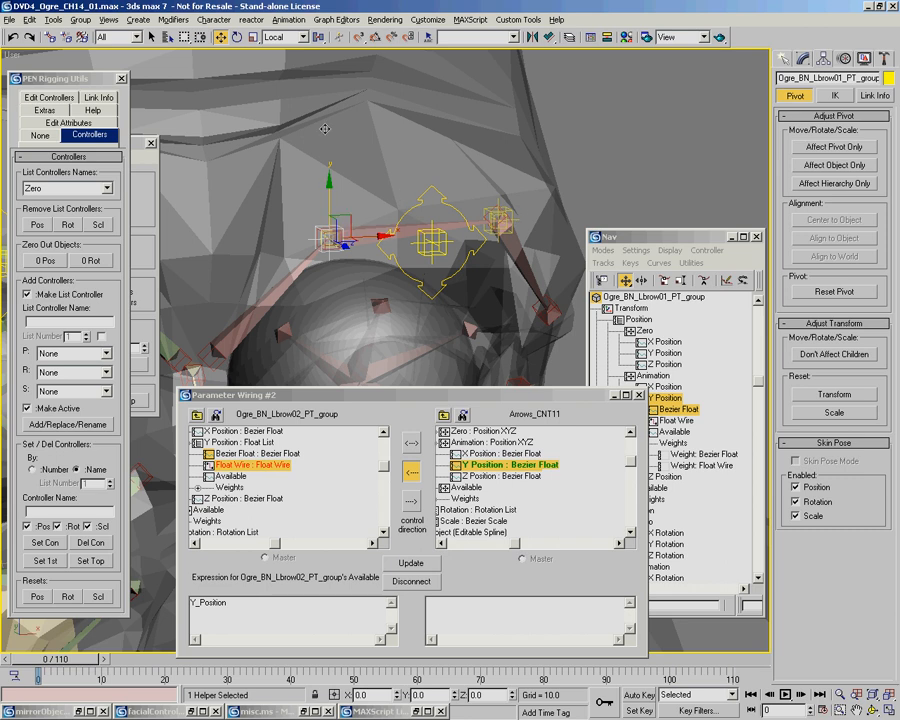
middle_drag(335, 253, 323, 264)
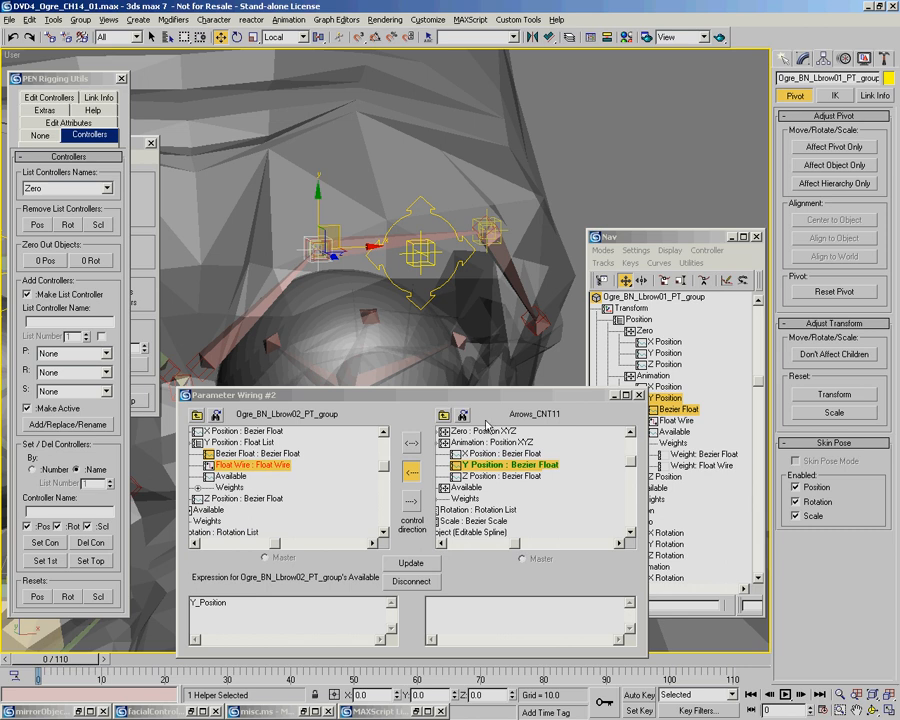
click(845, 58)
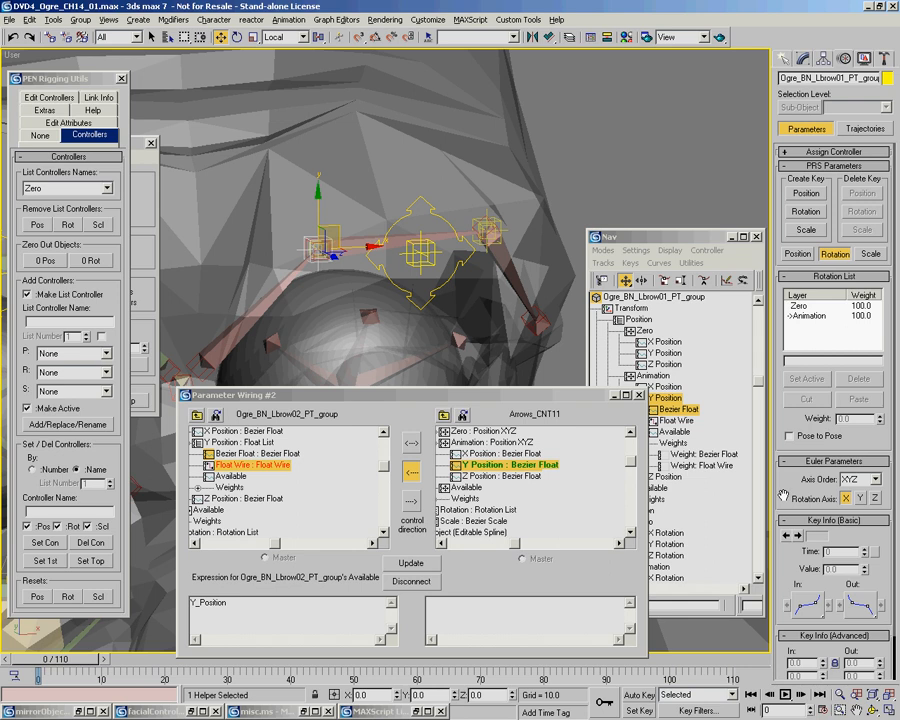
middle_drag(387, 242, 361, 248)
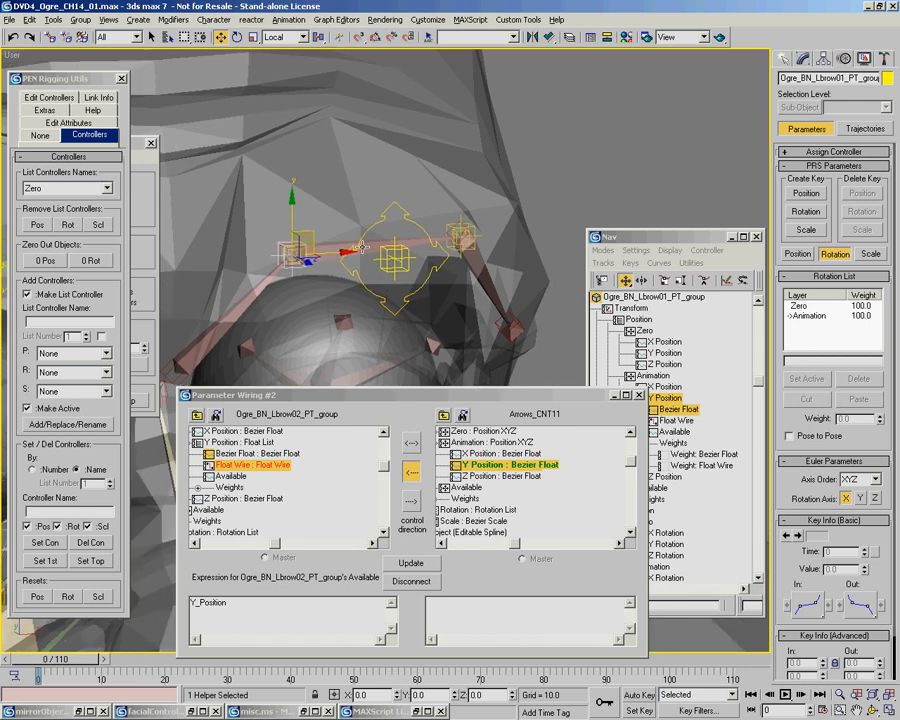
scroll(360, 230, up, 3)
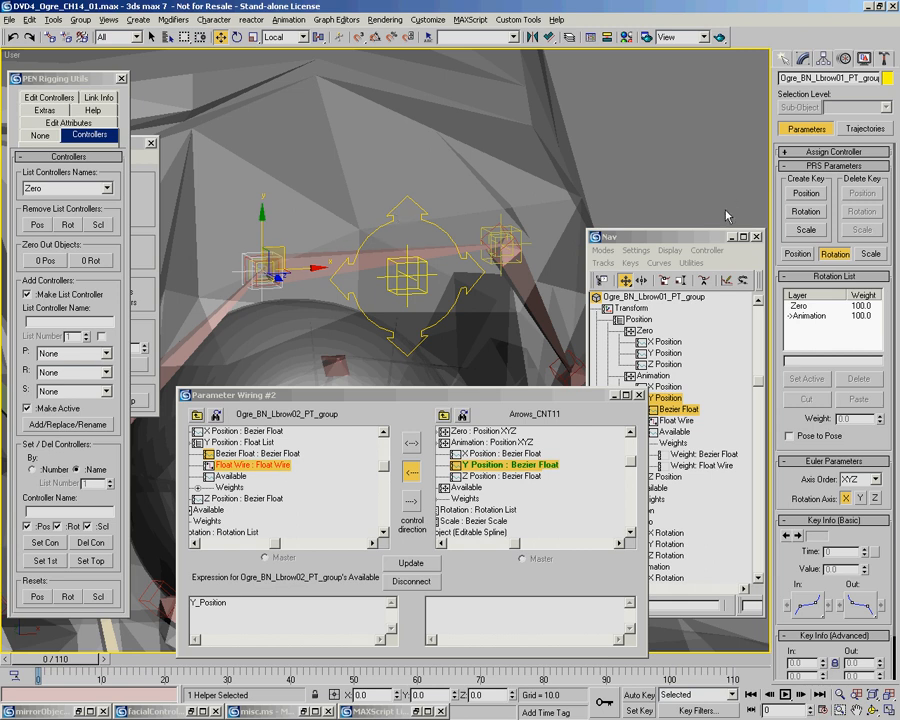
click(705, 237)
click(675, 421)
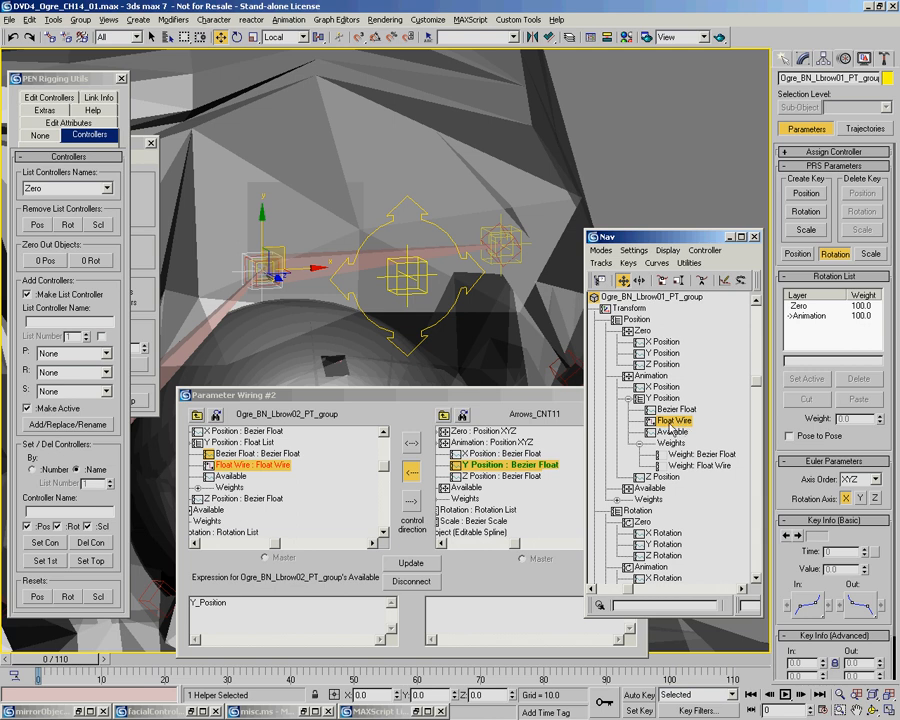
click(700, 465)
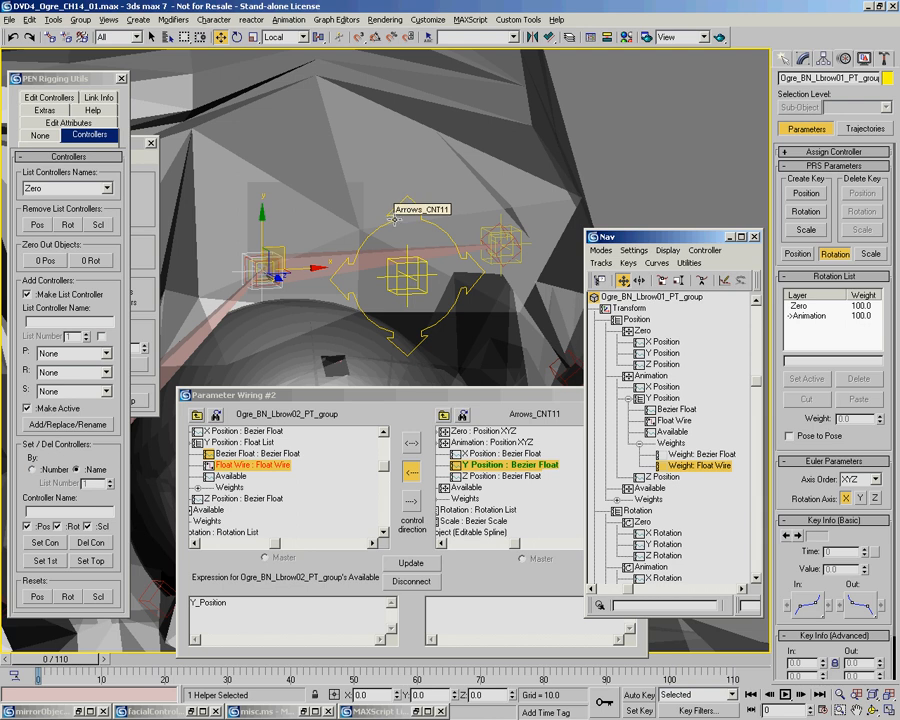
Pair the Weight: Float Wire of Ogre_BN_Lbrow01_PT_group's Animation Y Position with Arrows_CNT11's Animation X Position for parameter wiring
right_click(260, 213)
click(345, 362)
mouse_move(295, 277)
mouse_move(335, 277)
mouse_move(393, 289)
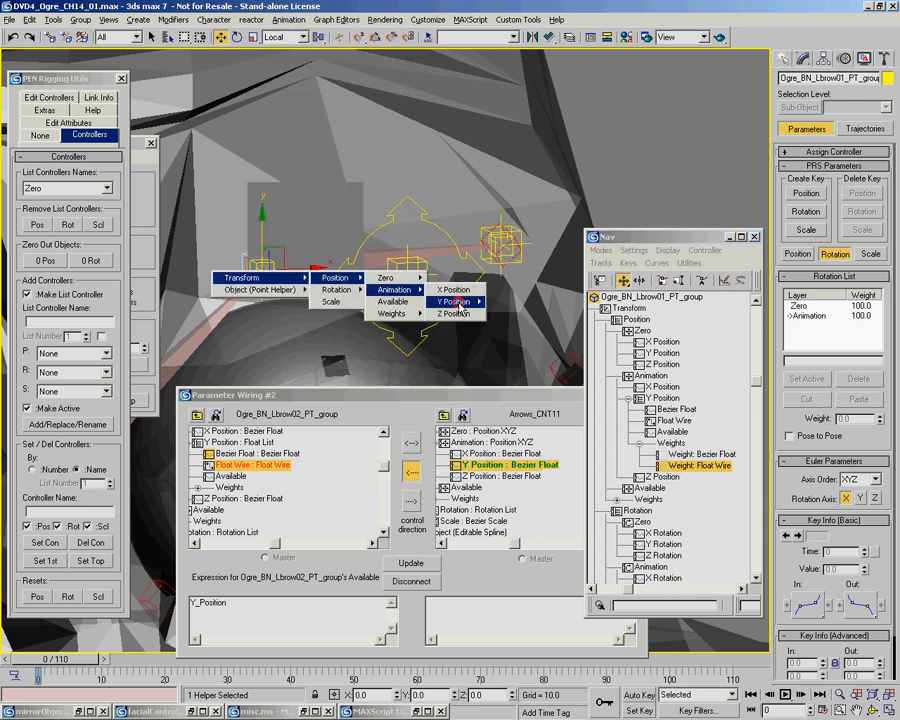
mouse_move(454, 301)
mouse_move(523, 340)
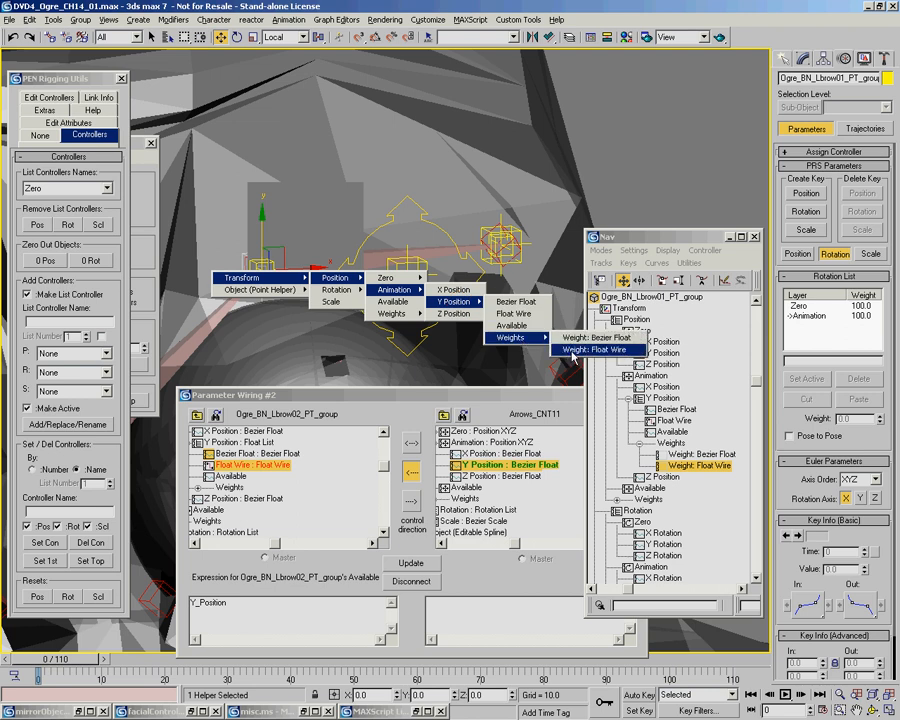
click(572, 350)
click(450, 243)
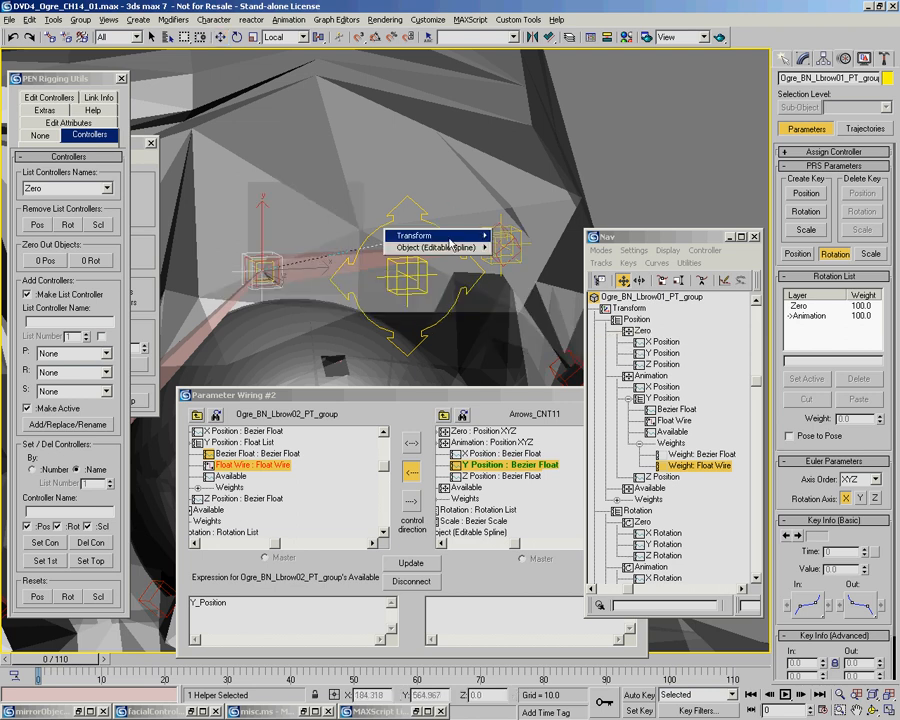
mouse_move(440, 236)
mouse_move(516, 236)
mouse_move(576, 247)
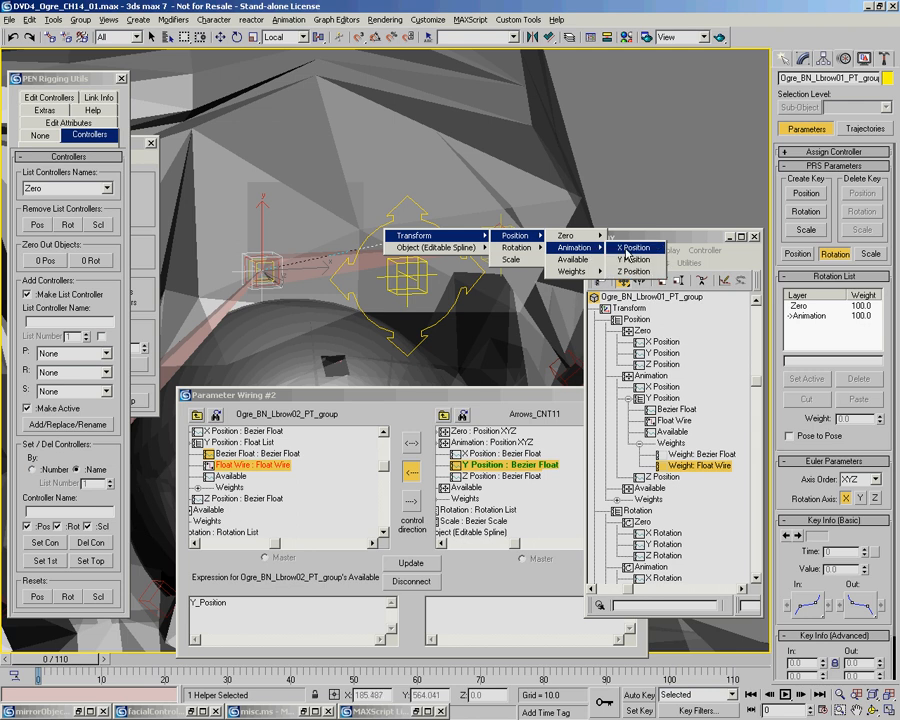
click(626, 248)
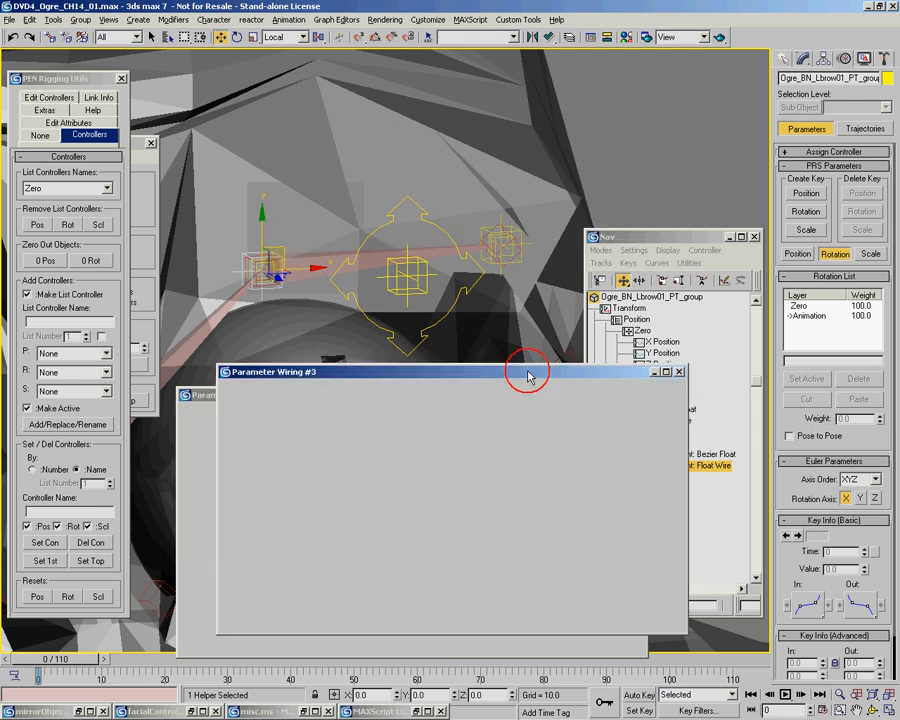
Enter the weight expression "if X_Position>=0 then (1-X_Position) else(1)" and connect it one-way so that Arrows_CNT11's X Position controls the Float Wire weight
click(435, 322)
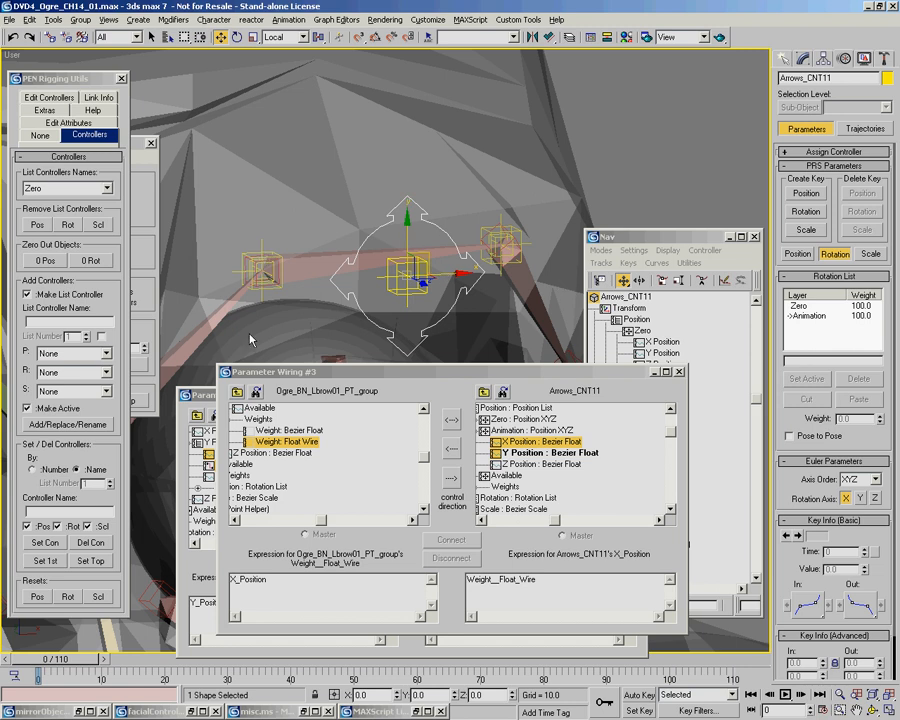
click(229, 579)
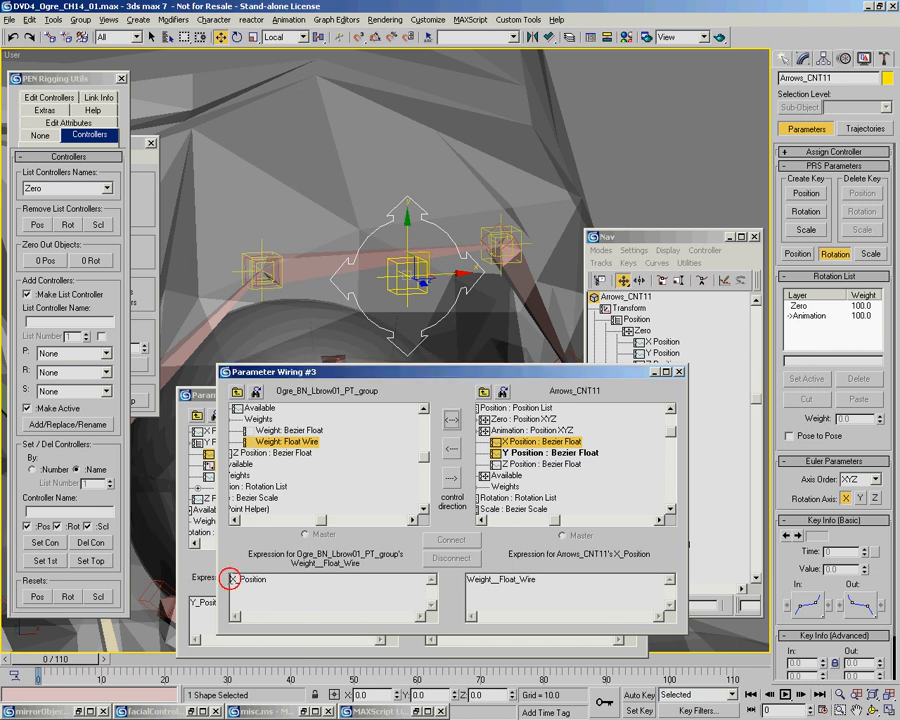
drag(269, 579, 218, 580)
key(ctrl+c)
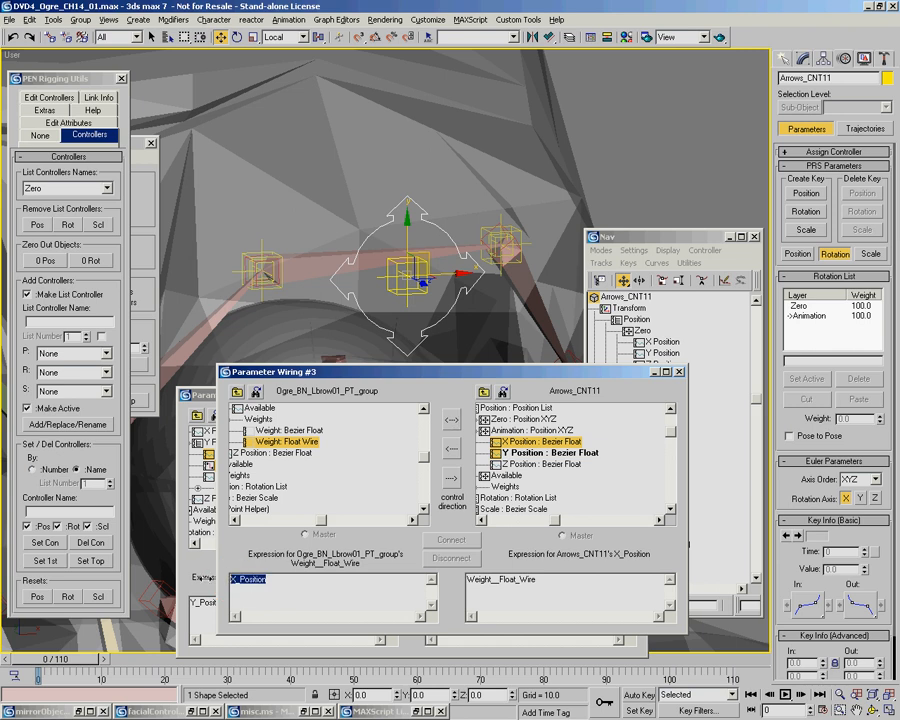
click(230, 579)
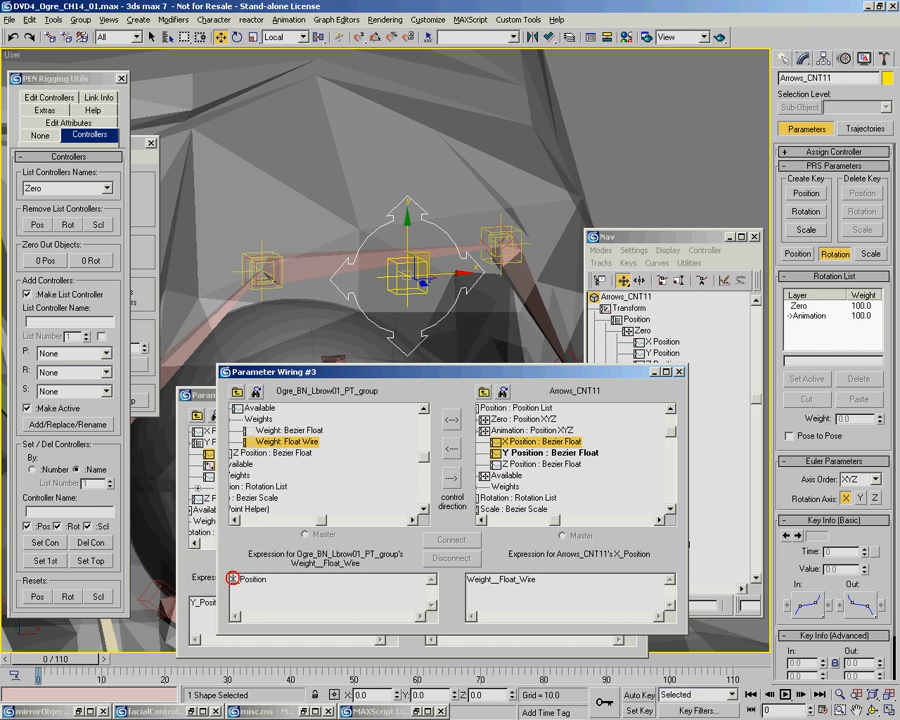
text(#)
click(290, 576)
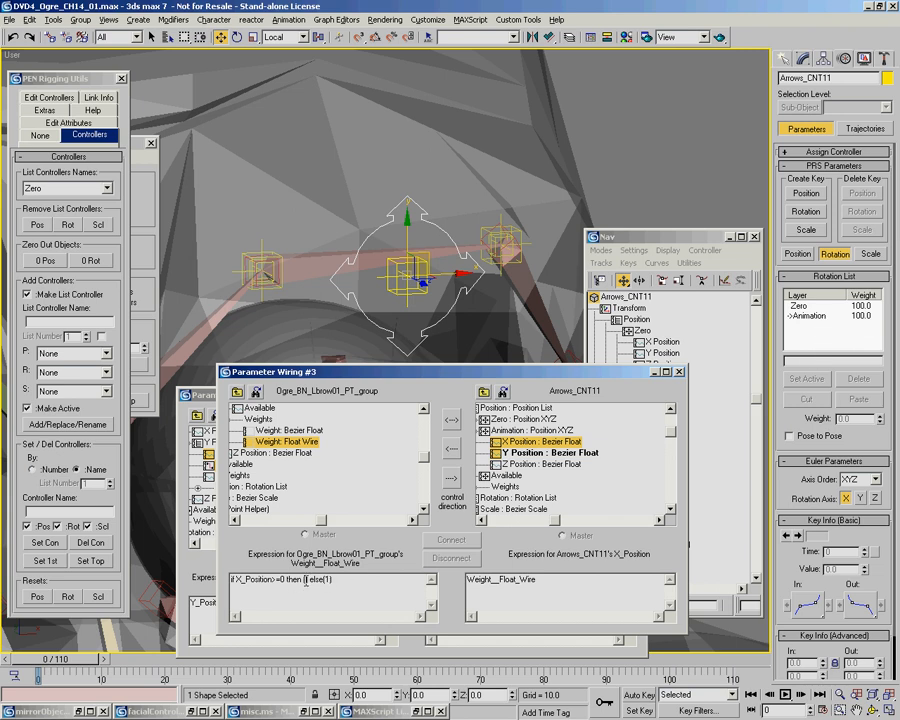
drag(272, 580, 243, 581)
click(305, 580)
text(1-)
key(ctrl+v)
click(451, 448)
click(451, 539)
Move Arrows_CNT11 temporarily up and sideways in both directions to test the fading influence on the first brow helper
drag(445, 273, 443, 162)
right_click(454, 272)
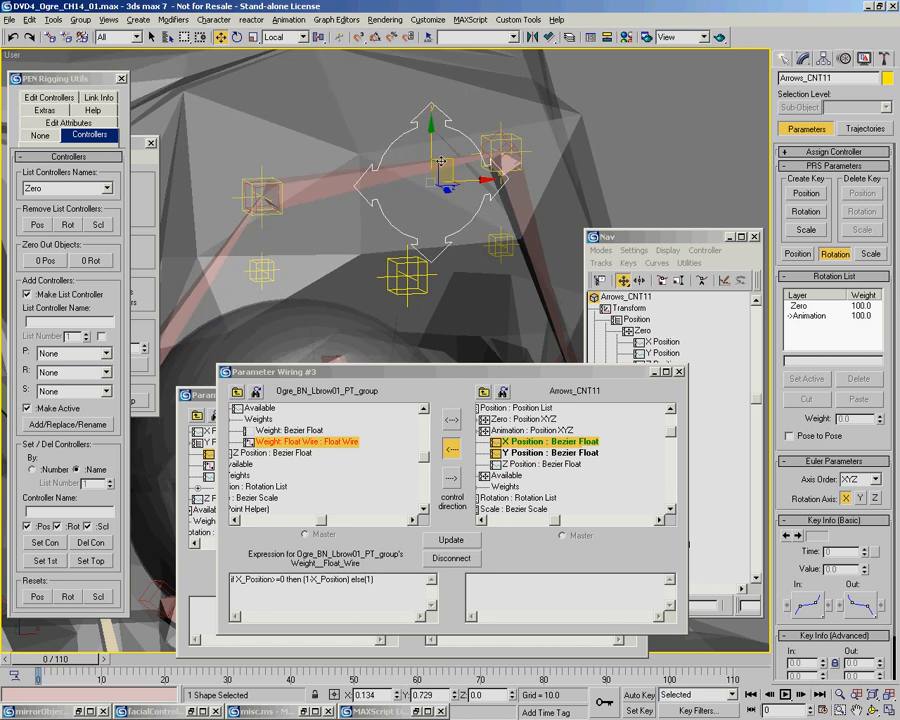
drag(346, 163, 309, 204)
drag(292, 218, 549, 170)
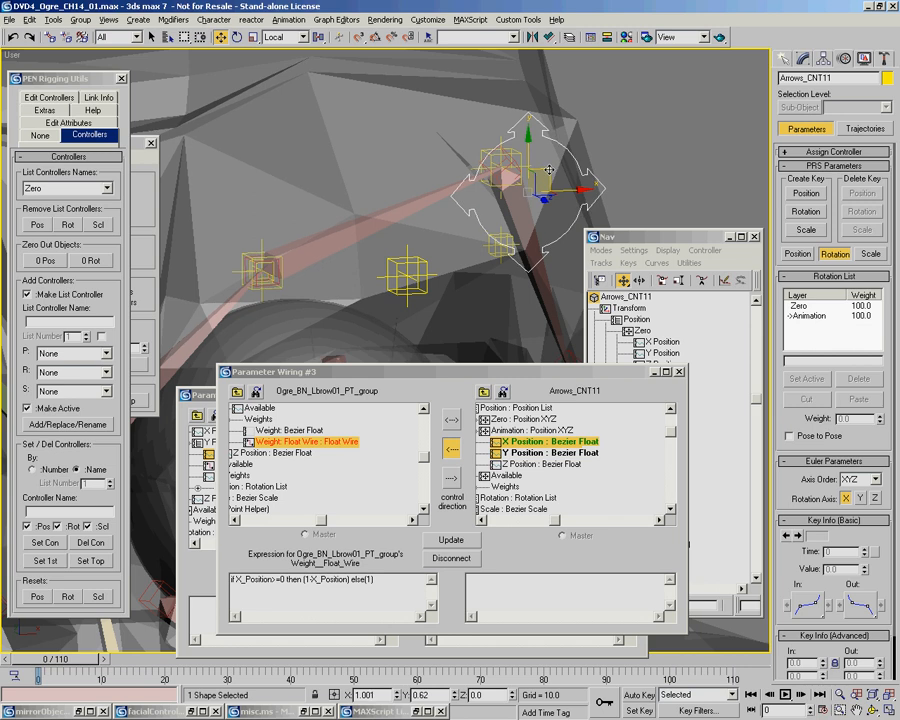
drag(556, 168, 482, 190)
right_click(482, 190)
Copy the weight expression, select Ogre_BN_Lbrow02_PT_group and close the two earlier Parameter Wiring windows
drag(379, 590, 177, 578)
key(ctrl+c)
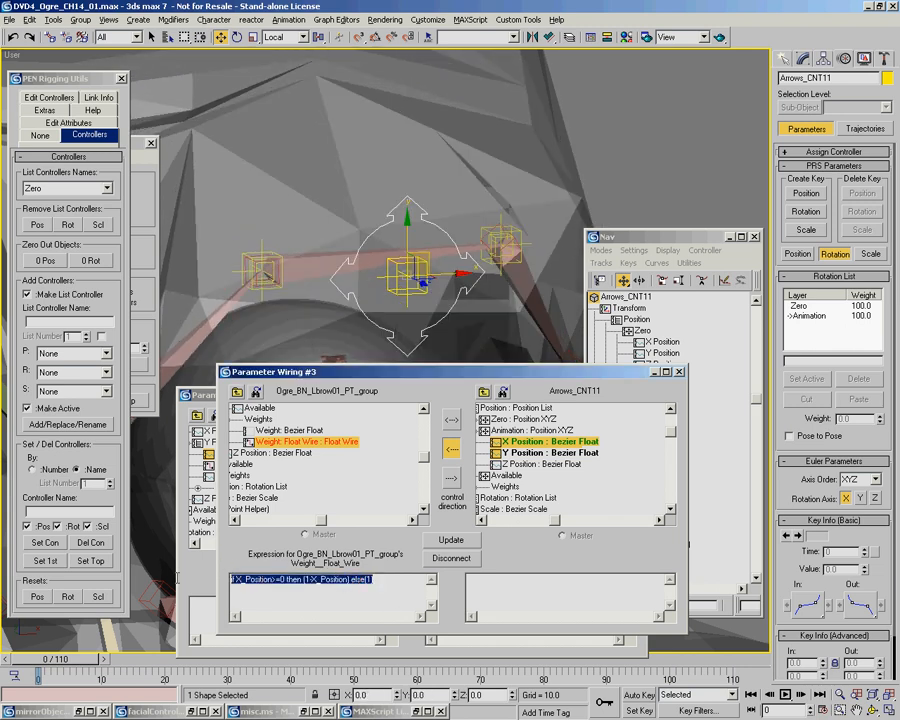
click(500, 243)
click(206, 399)
click(638, 395)
click(197, 395)
click(640, 396)
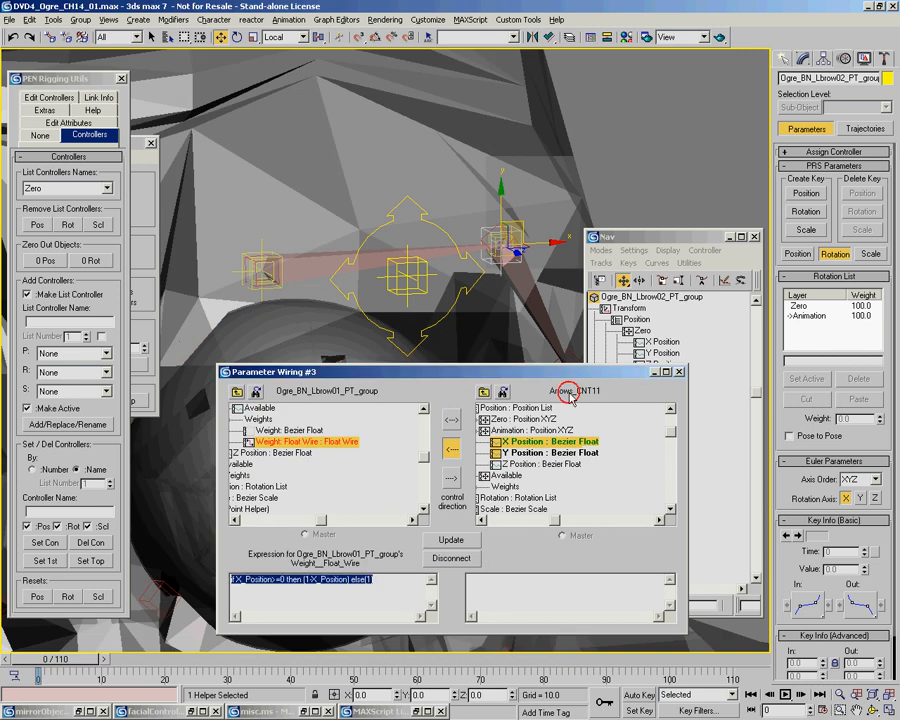
drag(644, 372, 567, 400)
Pair the Weight: Float Wire of Ogre_BN_Lbrow02_PT_group's Animation Y Position with Arrows_CNT11's Animation X Position for parameter wiring
right_click(464, 243)
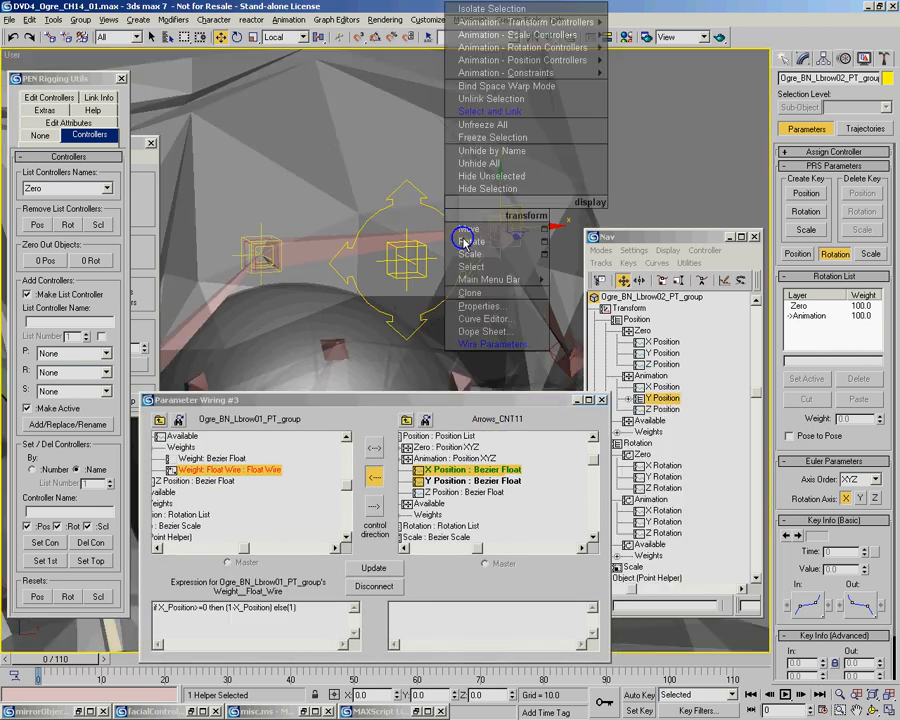
click(492, 343)
mouse_move(515, 236)
mouse_move(586, 237)
mouse_move(632, 248)
mouse_move(692, 260)
mouse_move(750, 296)
click(815, 313)
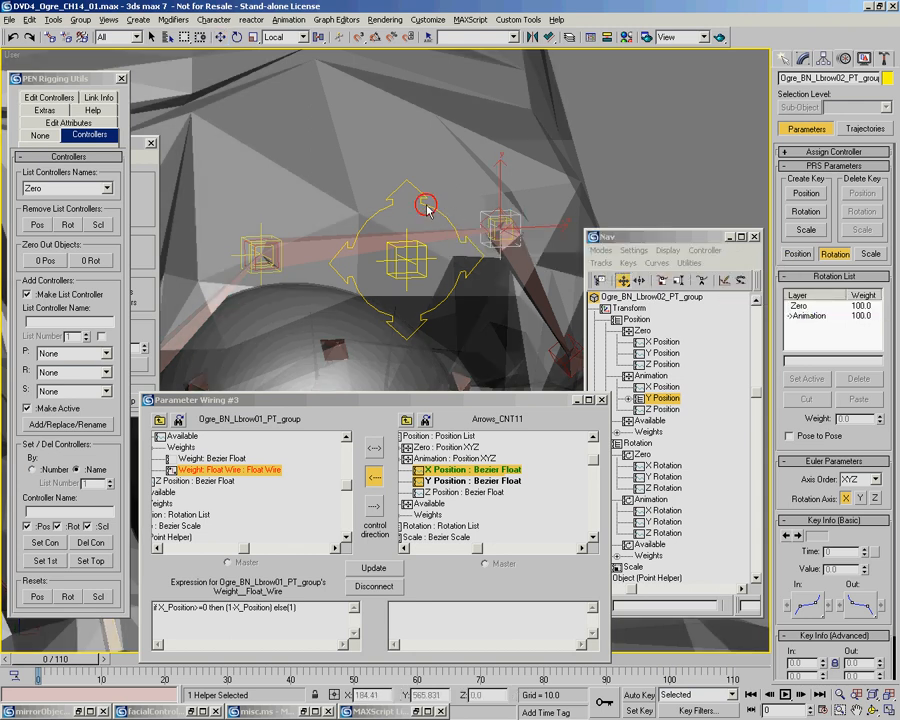
click(375, 207)
mouse_move(440, 212)
mouse_move(510, 212)
mouse_move(573, 225)
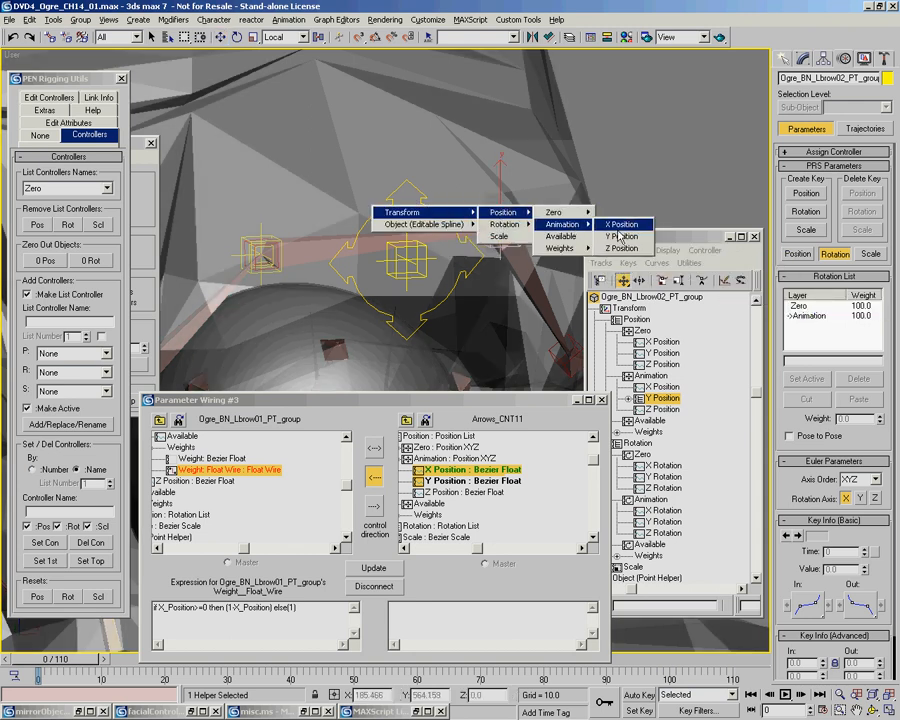
click(615, 224)
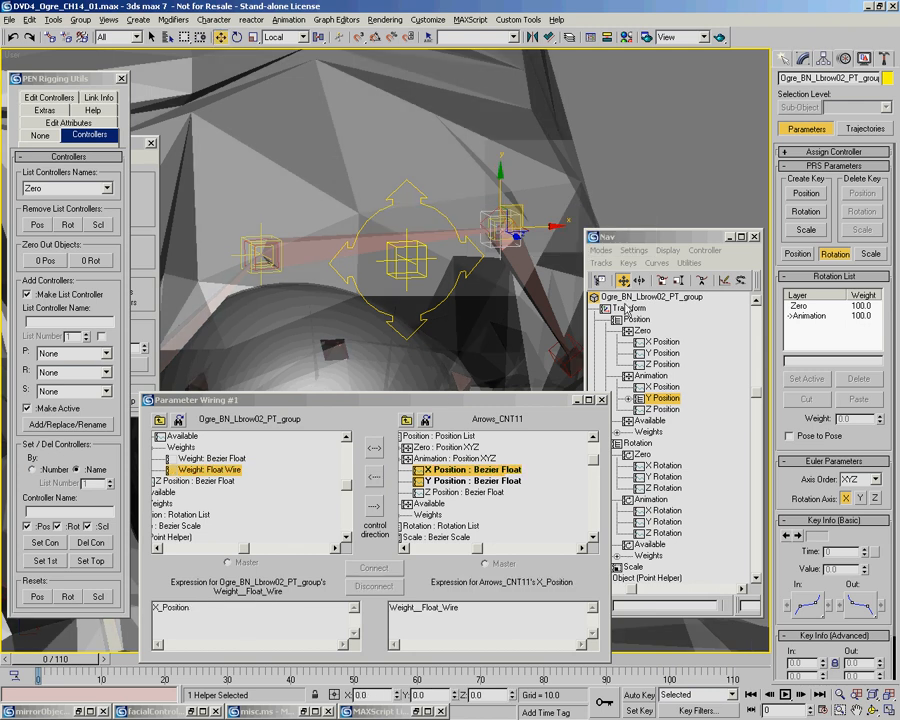
Enter the weight expression "if X_Position<=0 then (1-X_Position) else(1)" and connect it one-way from Arrows_CNT11's X Position to the second brow helper's Float Wire weight
click(375, 478)
double_click(170, 607)
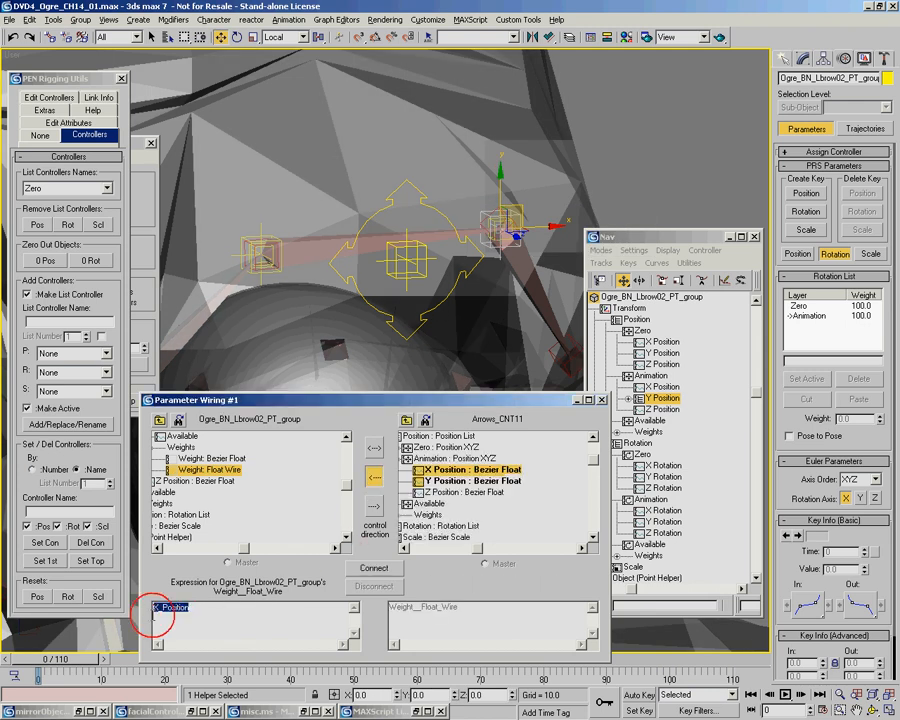
key(ctrl+v)
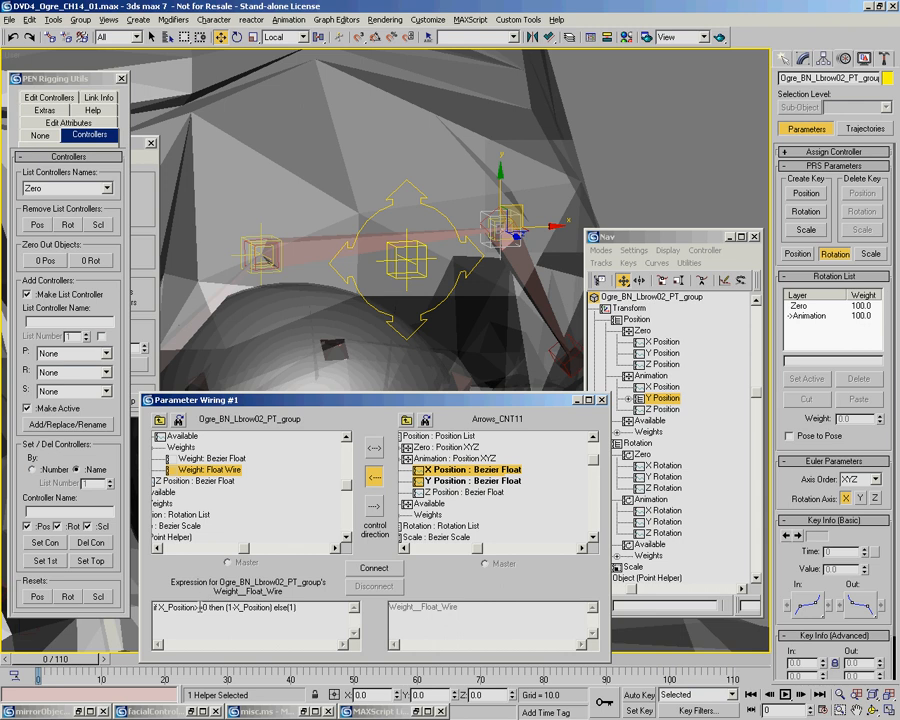
drag(198, 607, 194, 608)
click(375, 569)
Move Arrows_CNT11 temporarily up and toward the nose to test the second brow helper's weight response
click(456, 283)
drag(410, 236, 268, 203)
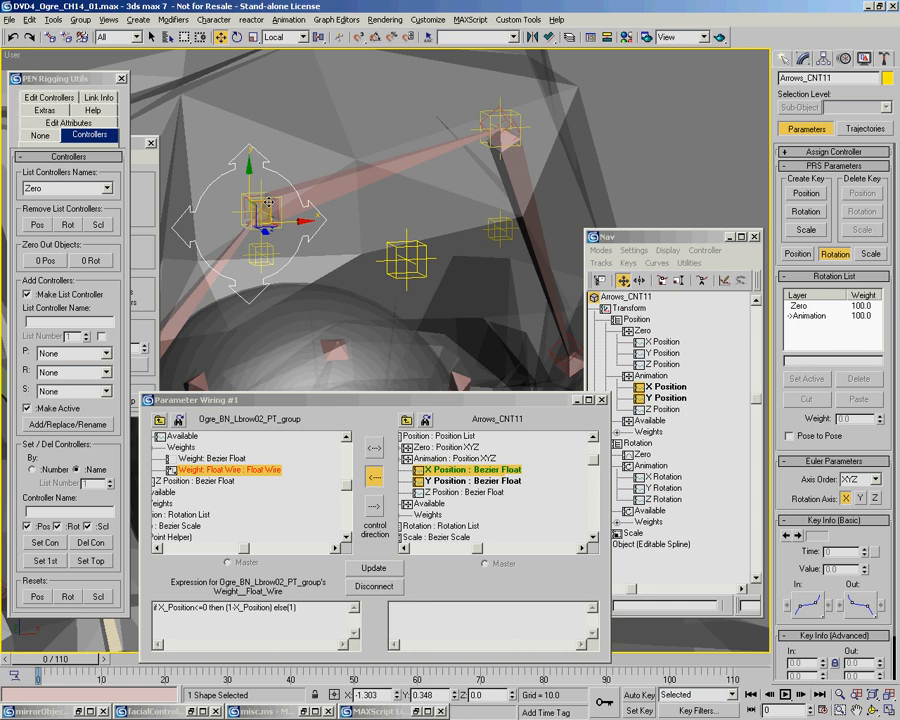
right_click(268, 203)
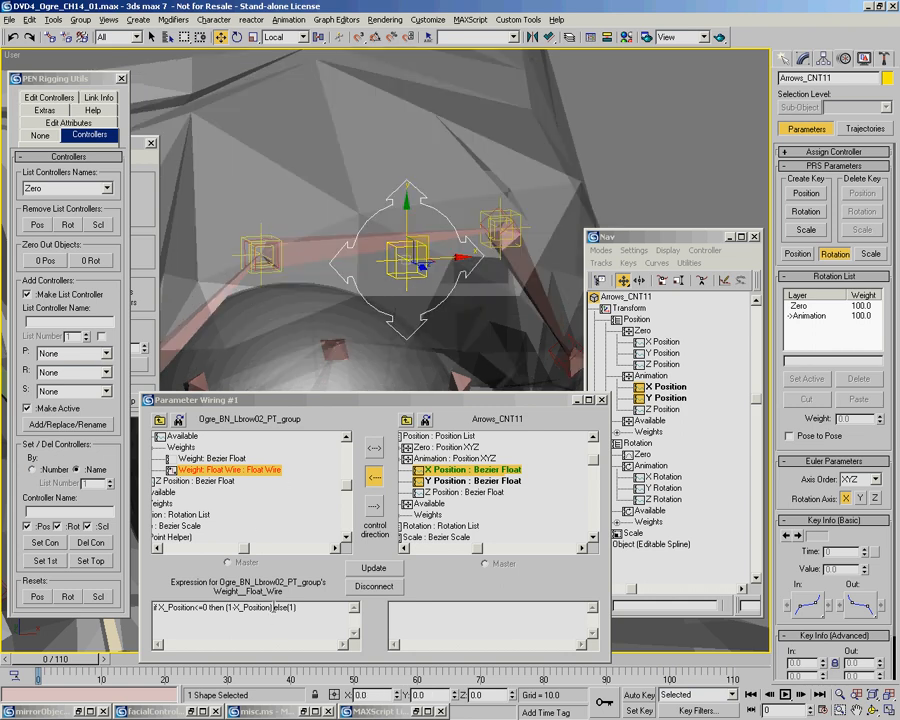
Change the weight expression to "if X_Position<=0 then (1-(X_Position*-1)) else(1)" and update the wiring
click(238, 607)
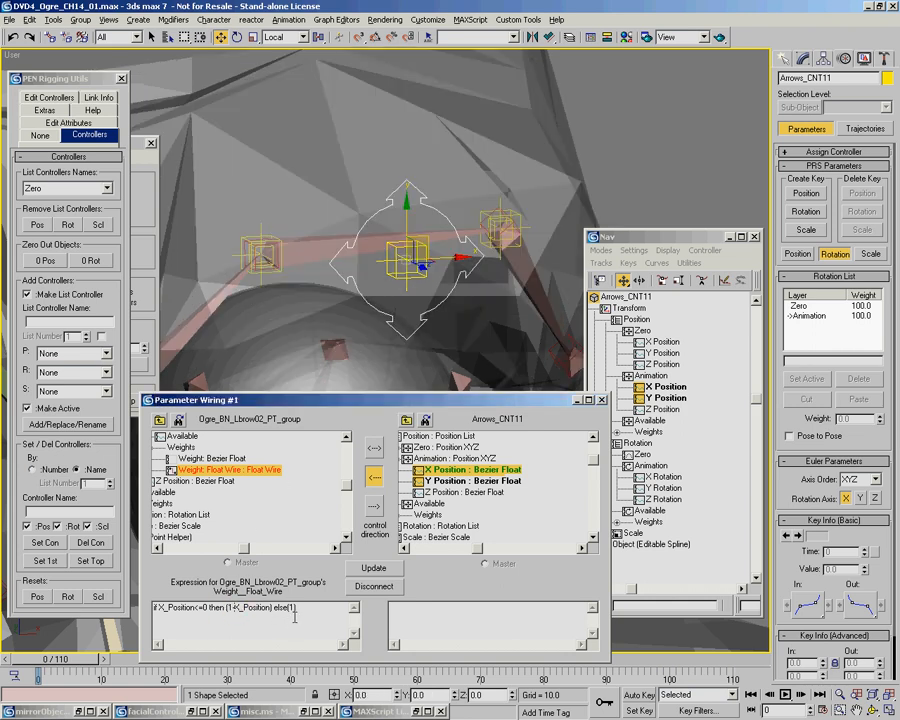
click(266, 608)
text(-1)
click(373, 567)
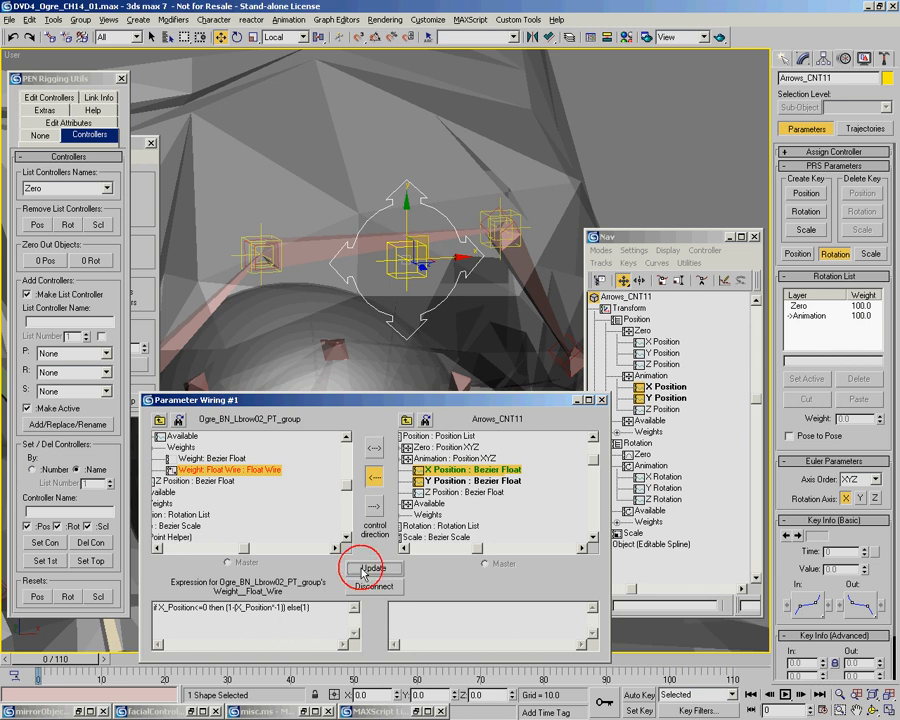
Move Arrows_CNT11 temporarily up, down and sideways to test how both left brow helpers fade in and out
drag(410, 241, 352, 256)
right_click(352, 256)
middle_drag(494, 282, 449, 215)
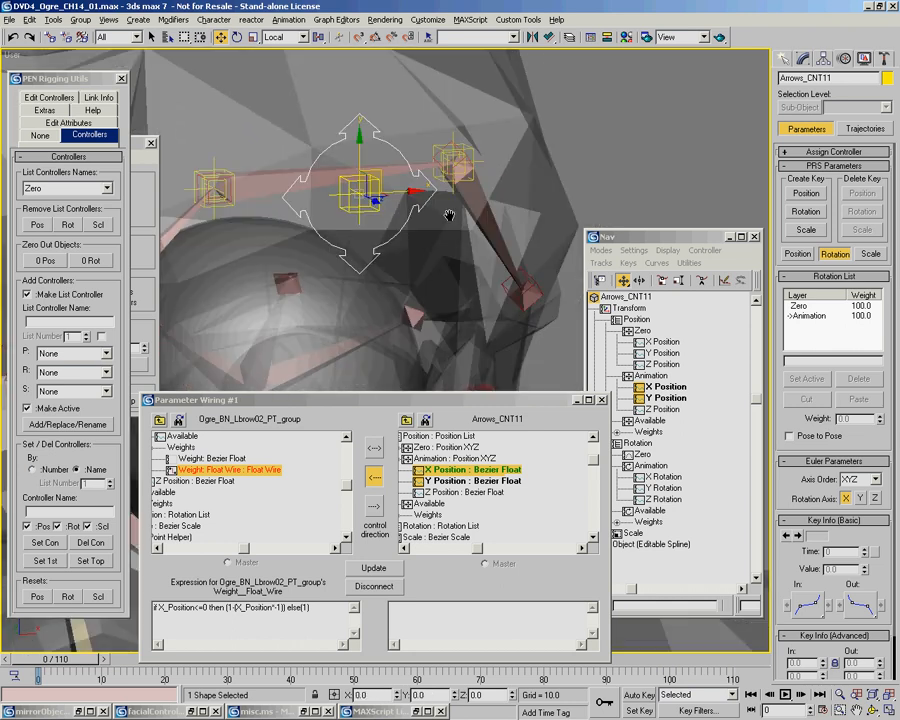
scroll(449, 215, down, 5)
drag(380, 182, 357, 152)
drag(368, 201, 326, 234)
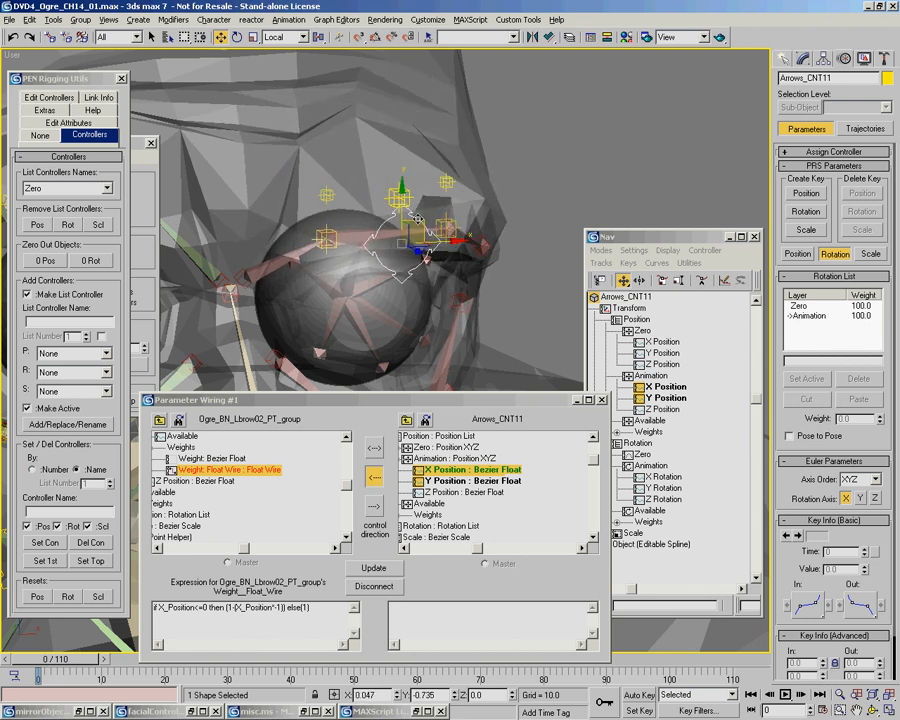
drag(446, 216, 419, 132)
right_click(419, 132)
middle_drag(358, 243, 424, 273)
scroll(427, 190, up, 3)
scroll(493, 356, up, 2)
scroll(493, 356, down, 2)
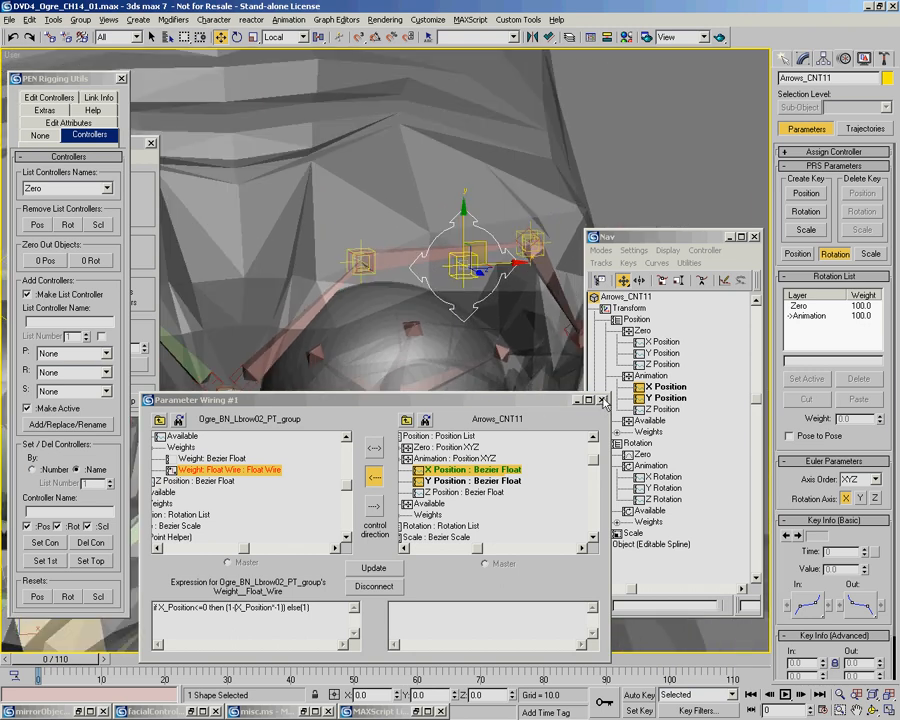
Close the wiring window, select Ogre_BN_Rbrow01_PT_group and copy its Animation X Position wiring expression
click(601, 400)
click(603, 400)
middle_drag(279, 348, 530, 315)
click(353, 219)
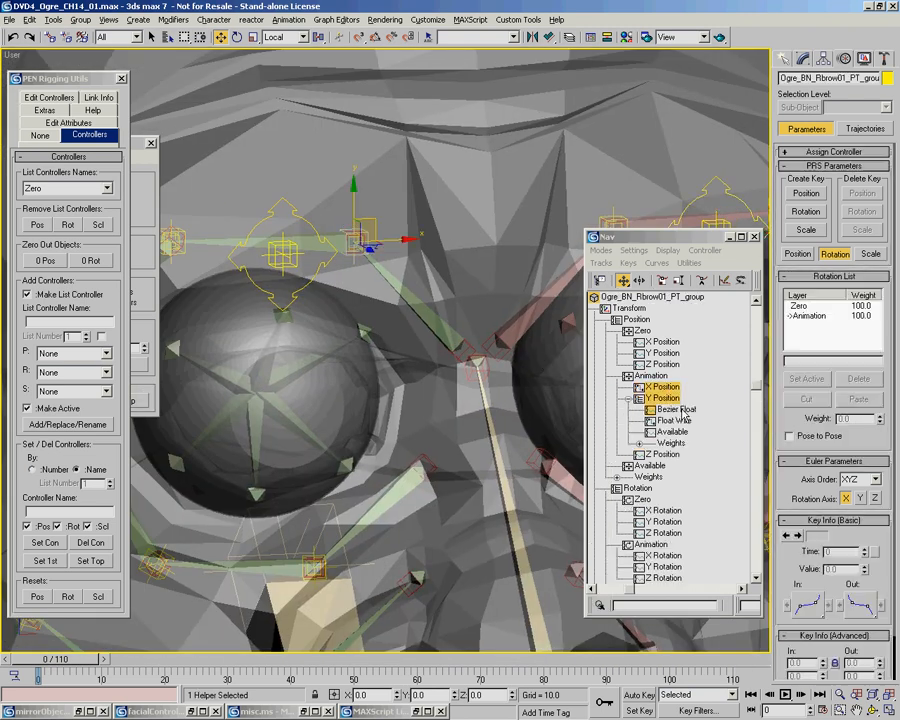
right_click(665, 390)
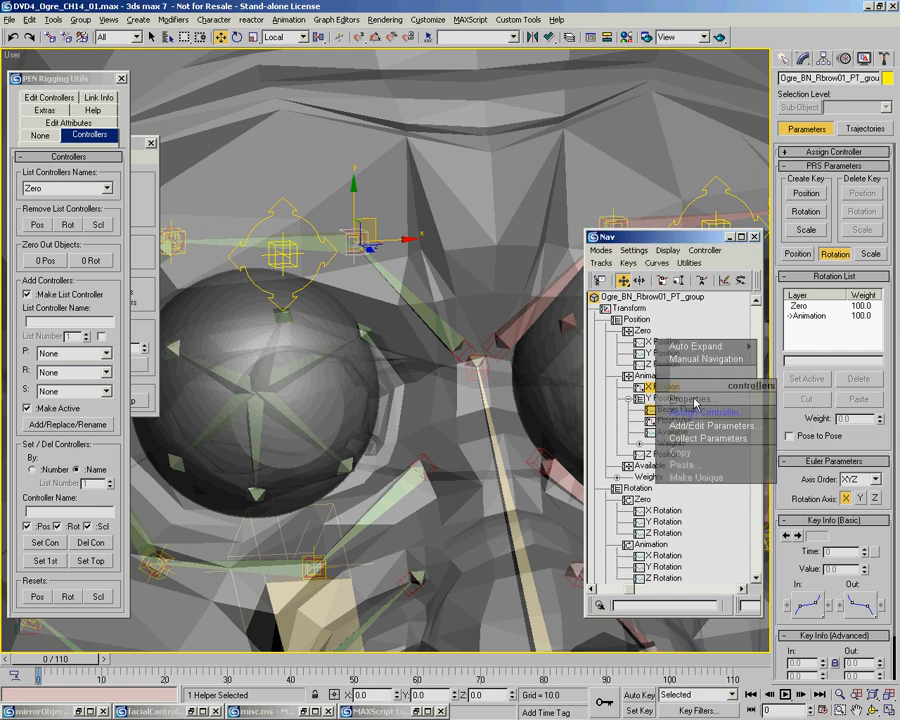
click(692, 400)
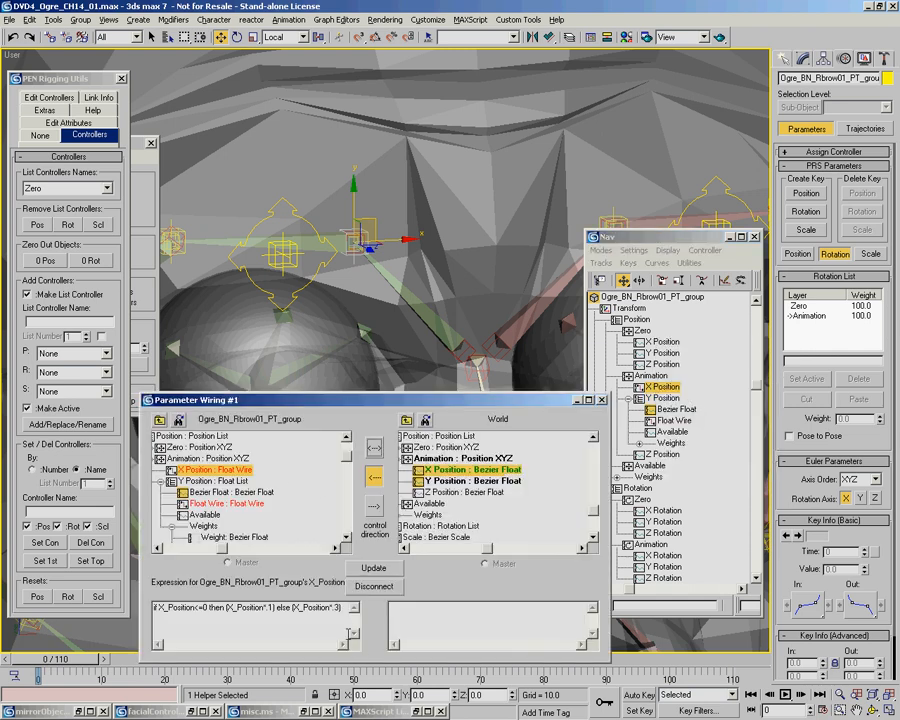
drag(349, 607, 142, 605)
key(ctrl+c)
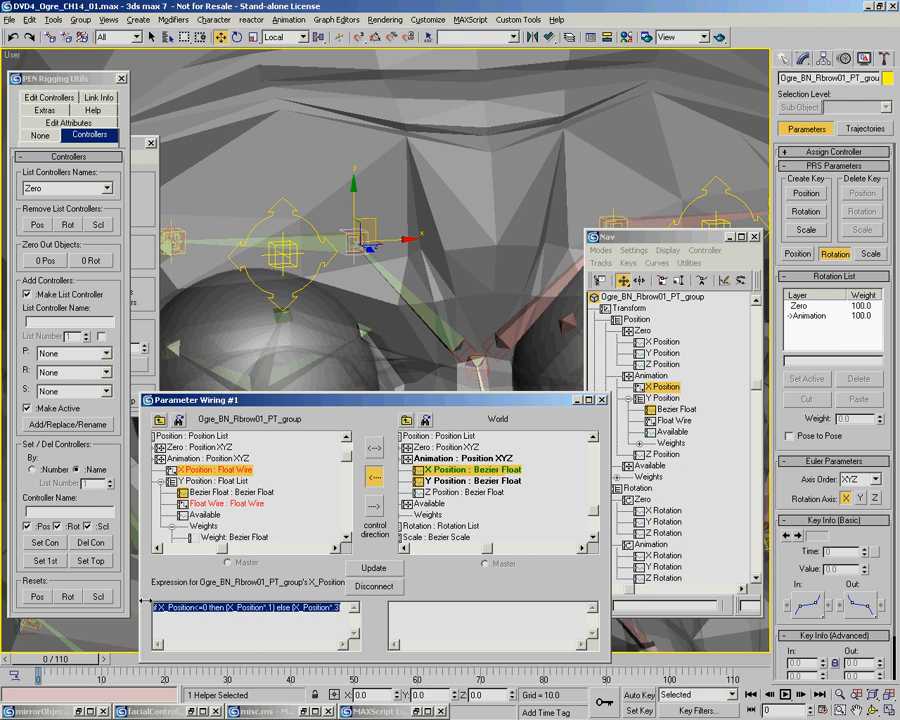
Close the right brow's wiring window and pair Ogre_BN_Lbrow01_PT_group's Animation X Position with Arrows_CNT11's Animation X Position for parameter wiring
click(601, 400)
middle_drag(499, 288, 230, 342)
click(338, 258)
right_click(337, 254)
click(382, 380)
mouse_move(341, 284)
mouse_move(402, 285)
mouse_move(510, 295)
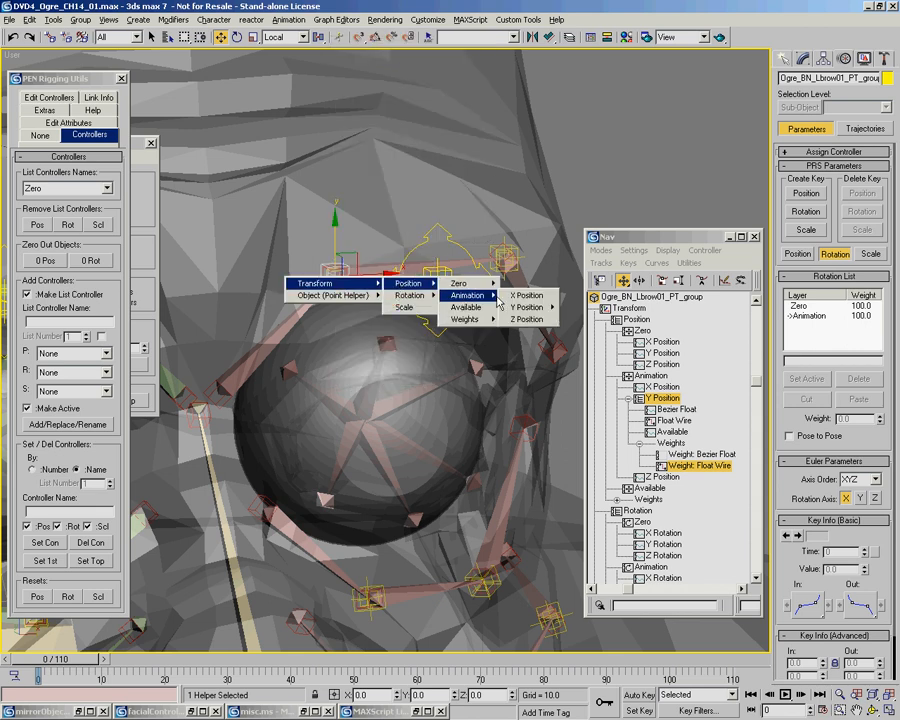
click(575, 294)
click(396, 242)
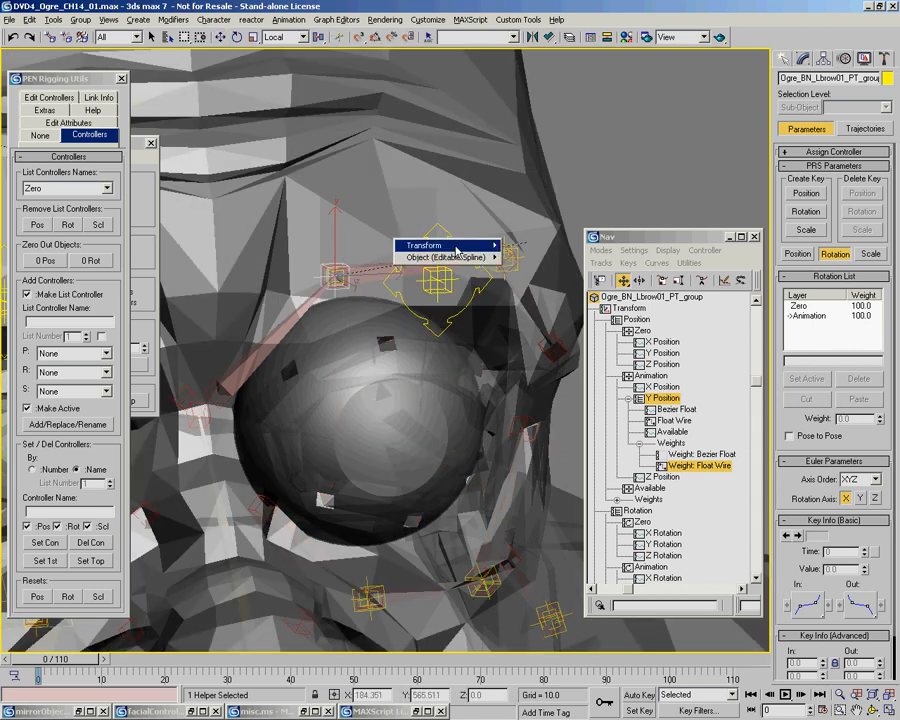
mouse_move(470, 245)
mouse_move(551, 250)
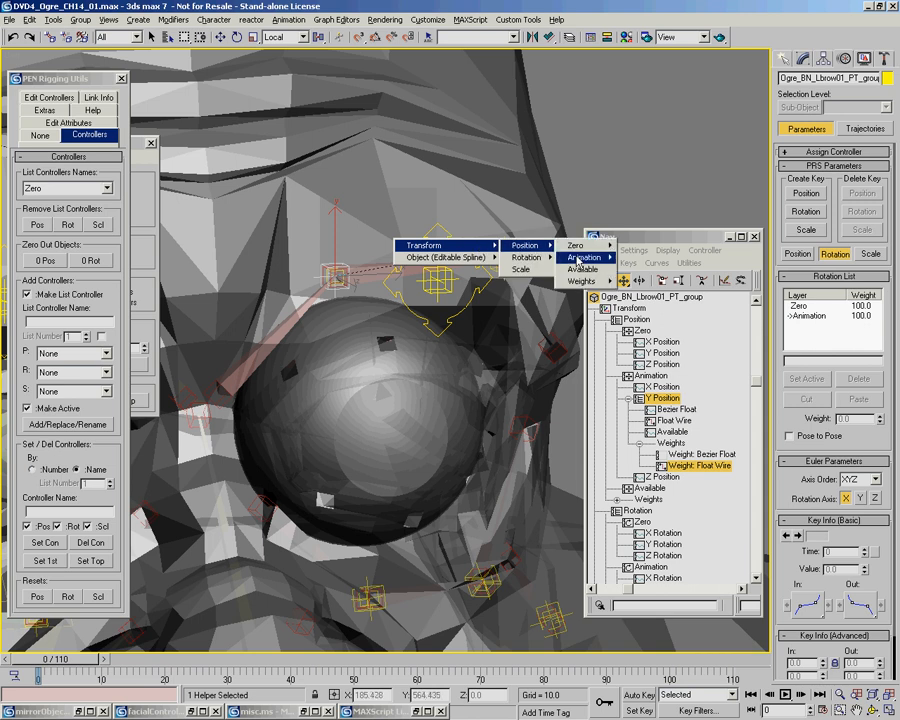
mouse_move(583, 257)
click(640, 258)
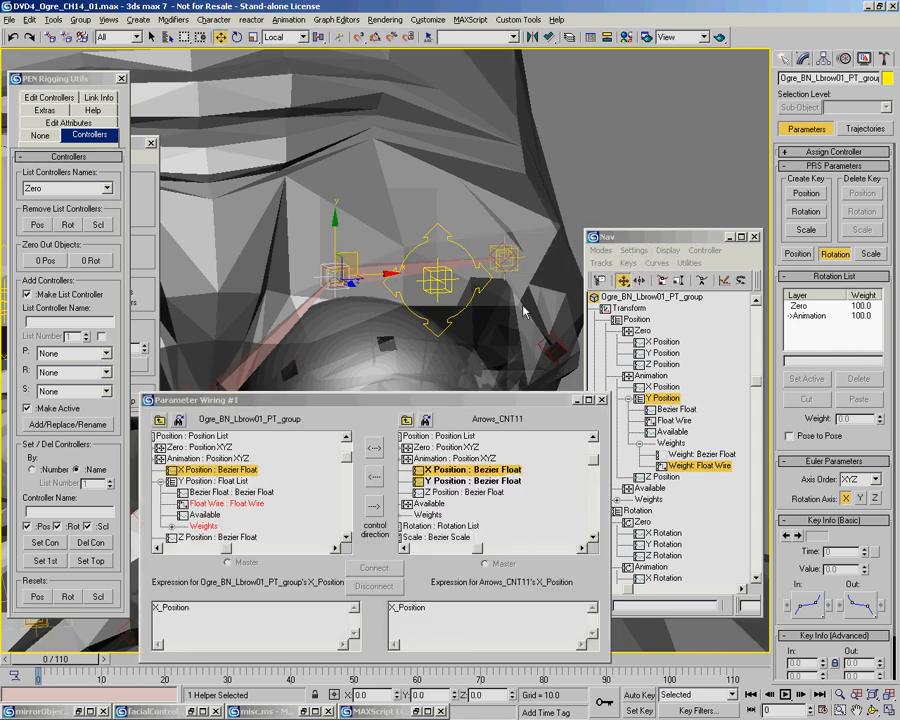
Connect Arrows_CNT11's X Position one-way to the first brow helper's X Position using "if X_Position<=0 then (X_Position*.1) else (X_Position*.3)"
click(374, 477)
double_click(228, 637)
key(ctrl+v)
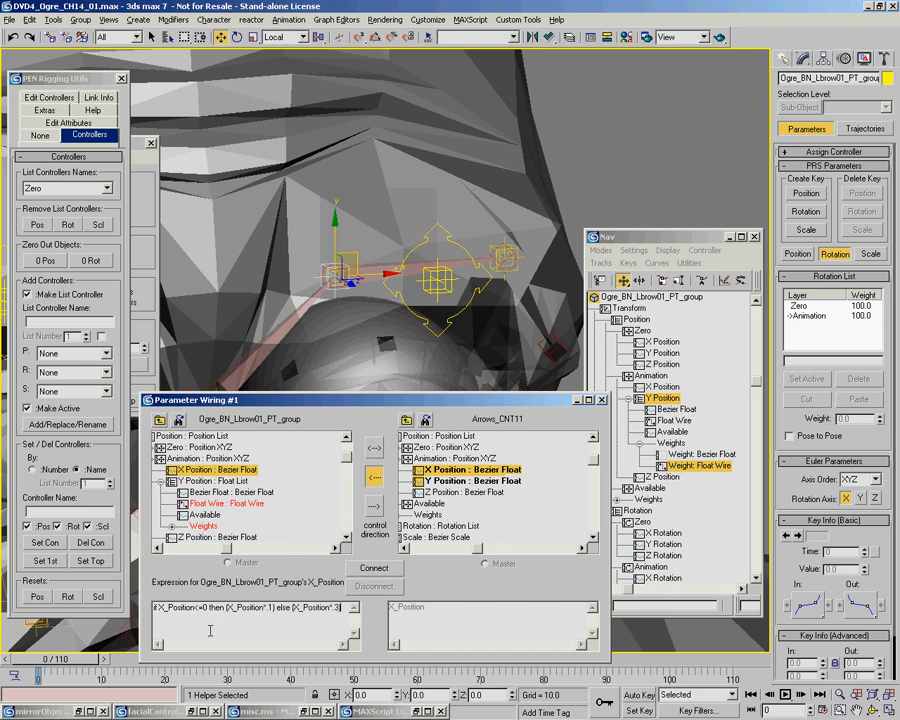
click(375, 568)
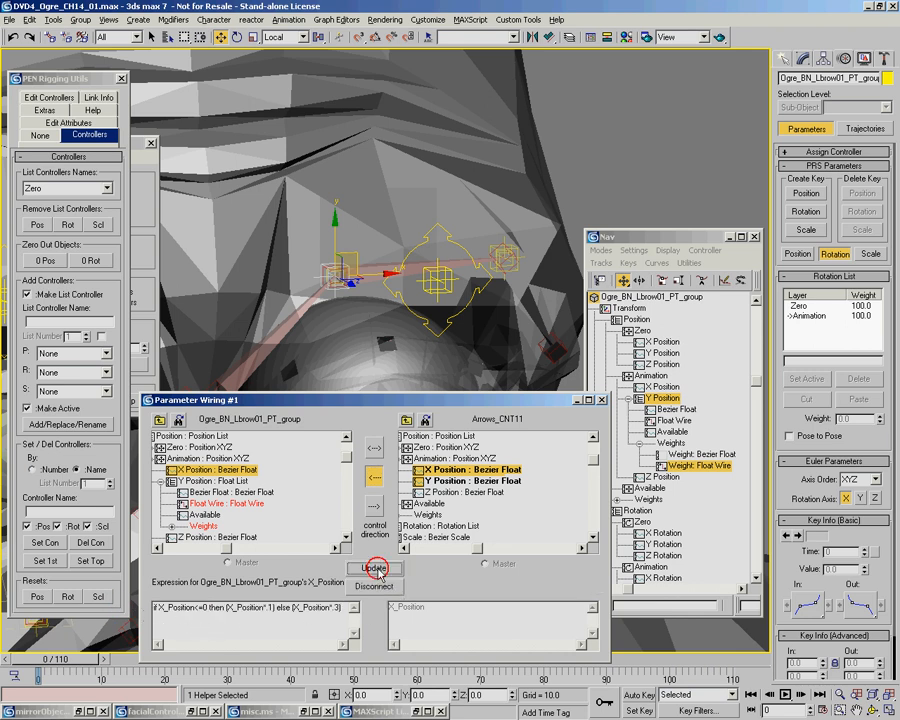
Move Arrows_CNT11 temporarily sideways to test the first left brow helper's horizontal response
click(471, 249)
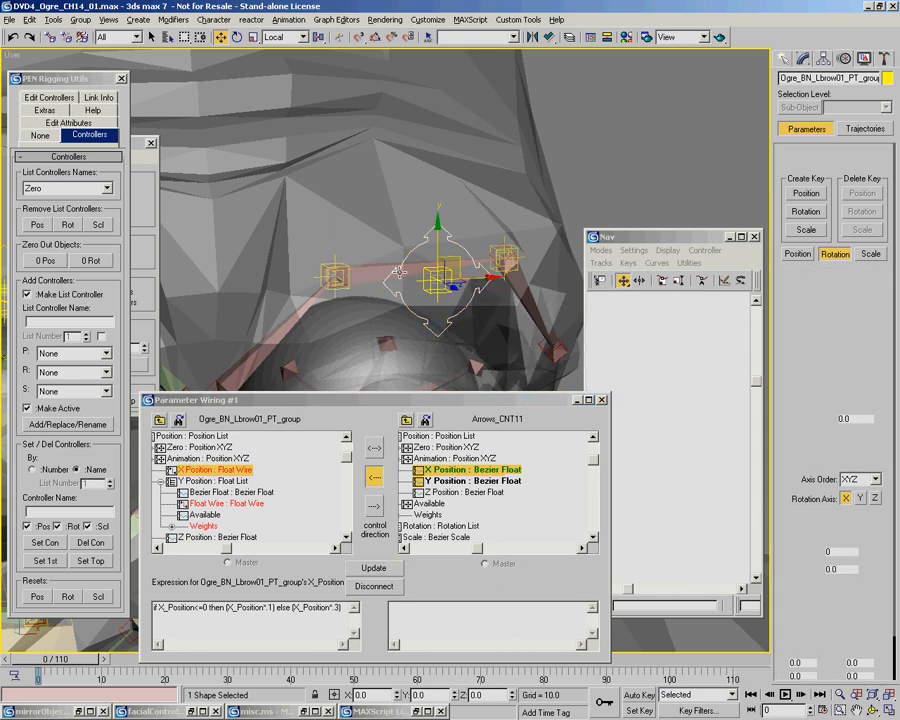
drag(469, 279, 522, 282)
right_click(522, 282)
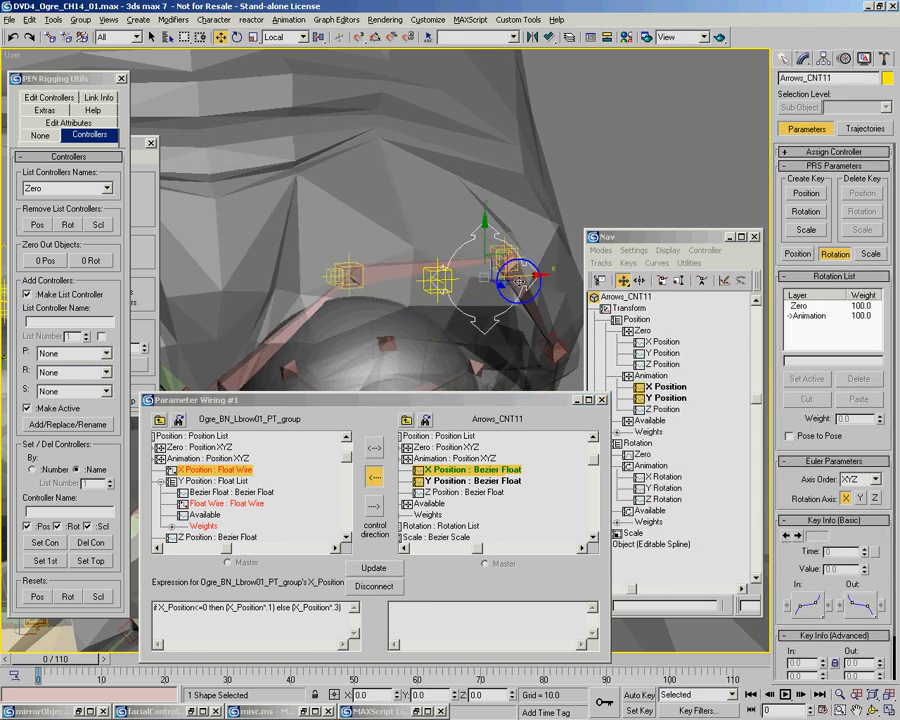
Change the X Position expression's comparison to ">=0", update the wiring and test it with a temporary sideways move of Arrows_CNT11
click(198, 610)
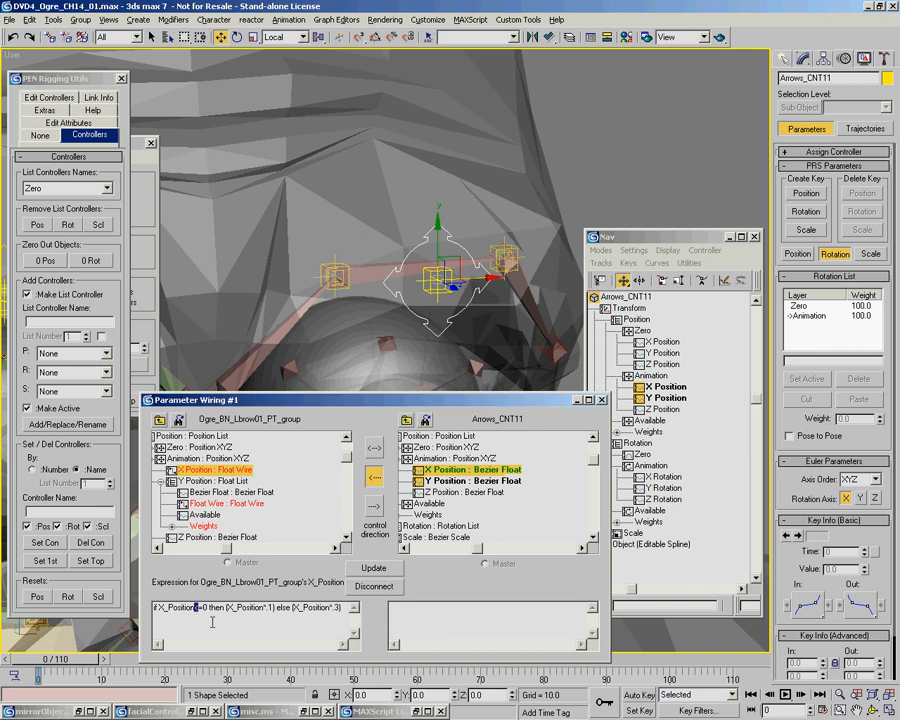
click(373, 568)
drag(470, 279, 353, 282)
key(ctrl+z)
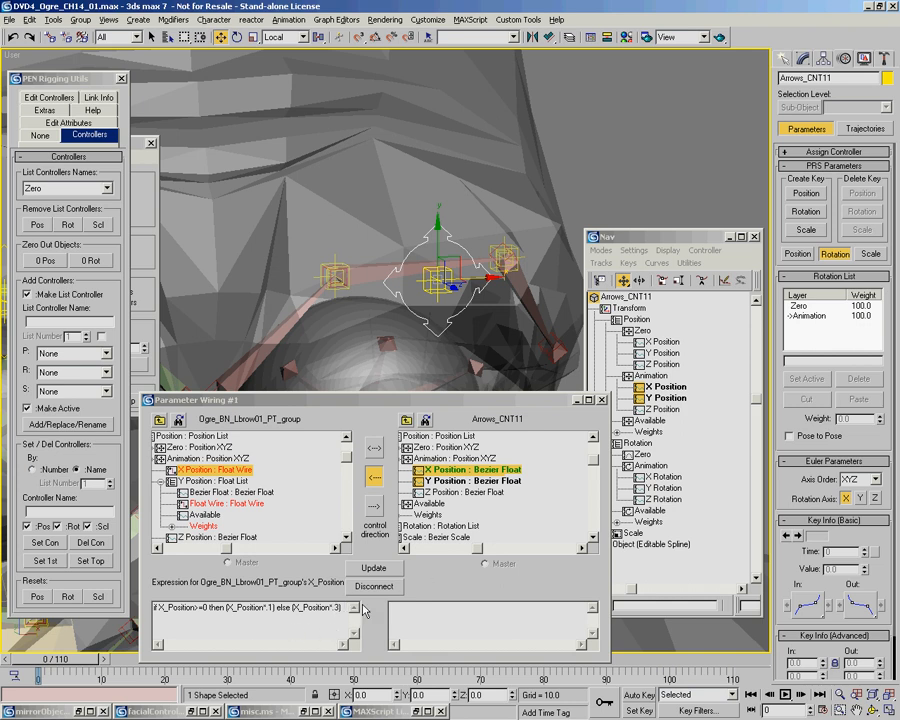
Copy the expression and pair Ogre_BN_Lbrow02_PT_group's Animation X Position with Arrows_CNT11's Animation X Position for parameter wiring
drag(346, 628, 123, 600)
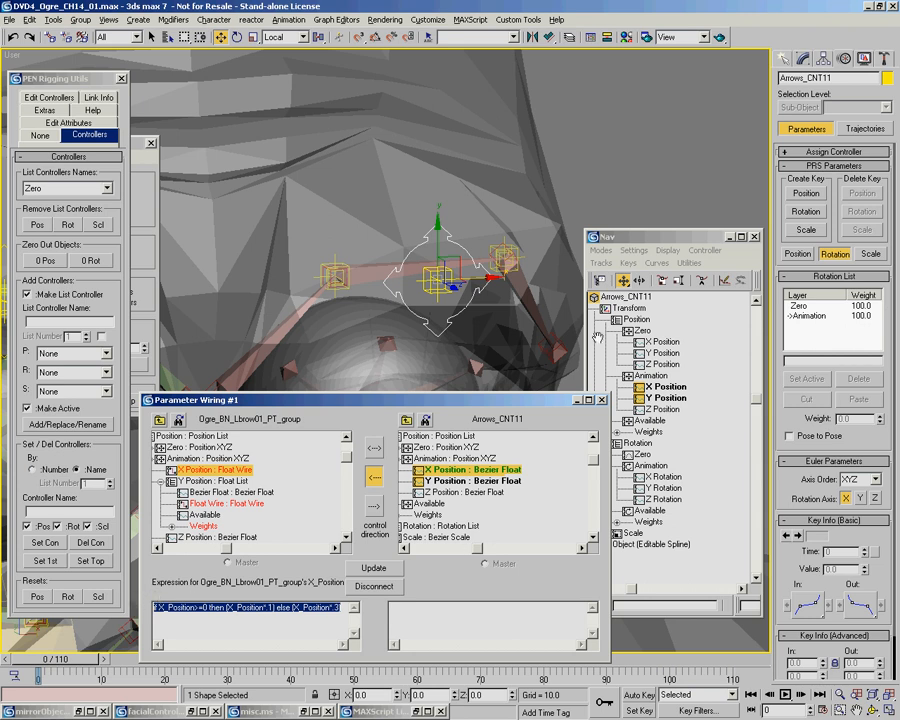
click(509, 252)
right_click(505, 253)
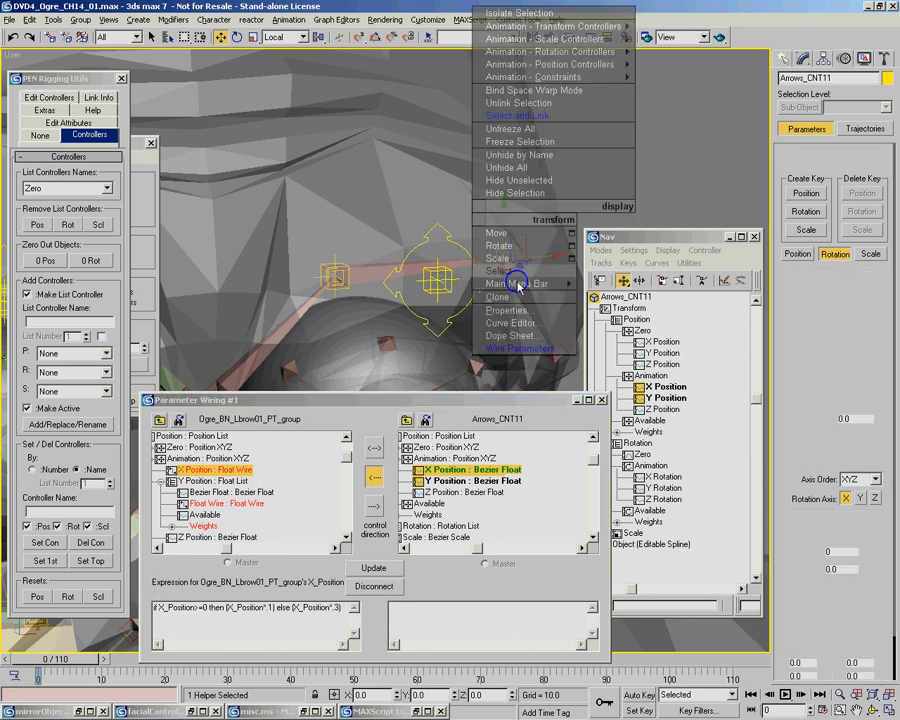
click(517, 347)
click(509, 263)
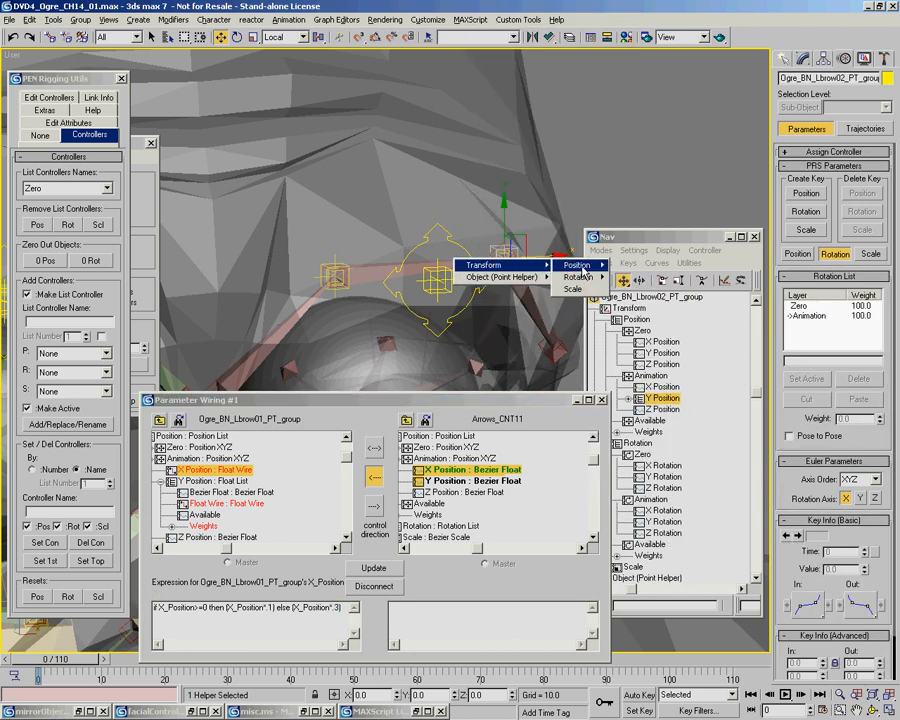
mouse_move(585, 265)
mouse_move(655, 281)
click(695, 277)
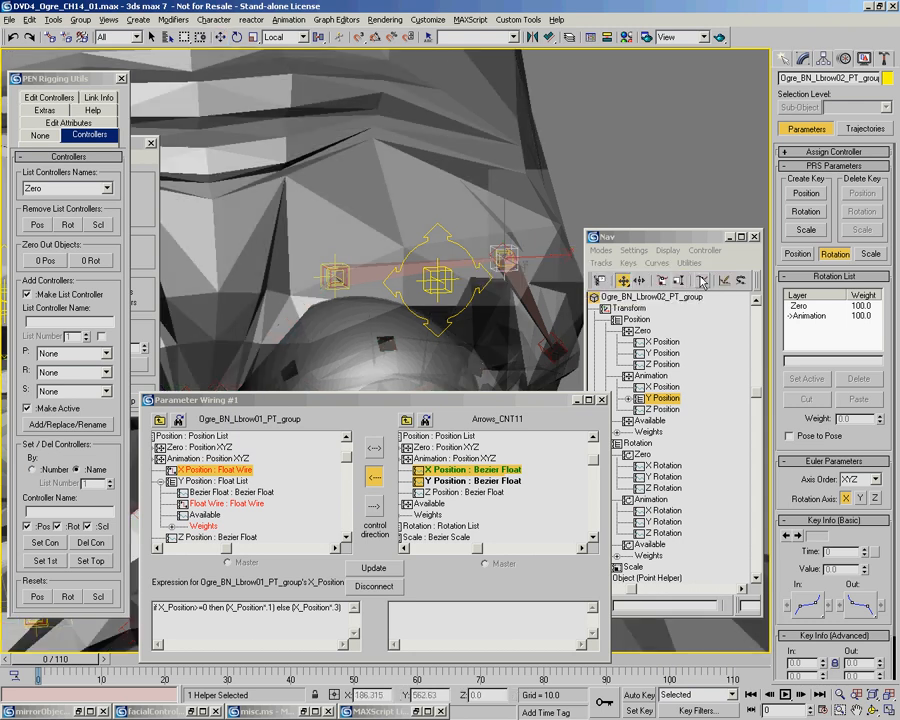
click(459, 252)
mouse_move(459, 252)
mouse_move(527, 251)
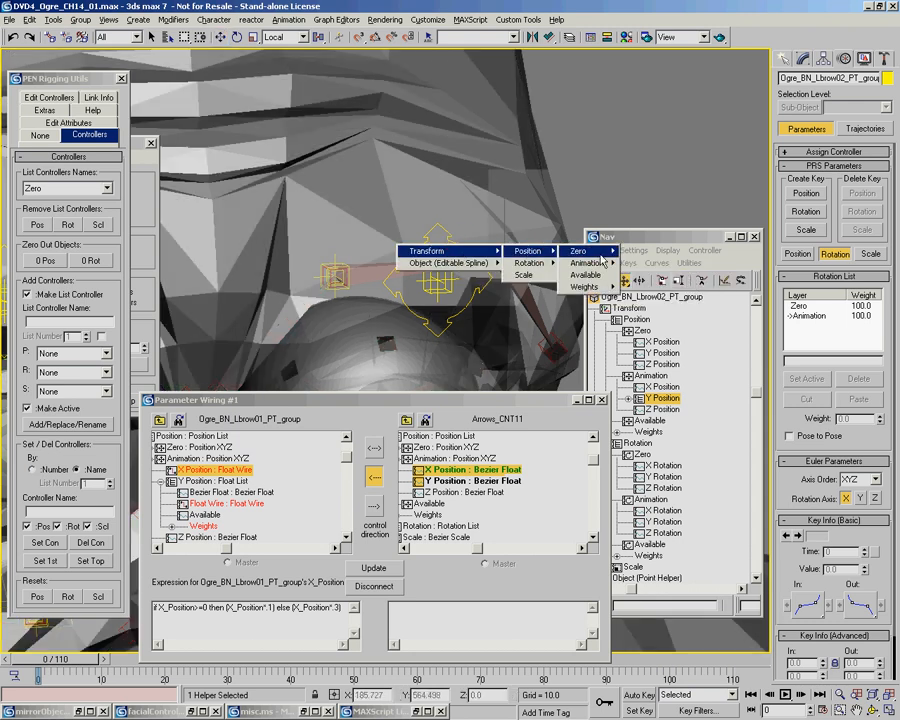
mouse_move(587, 263)
click(640, 264)
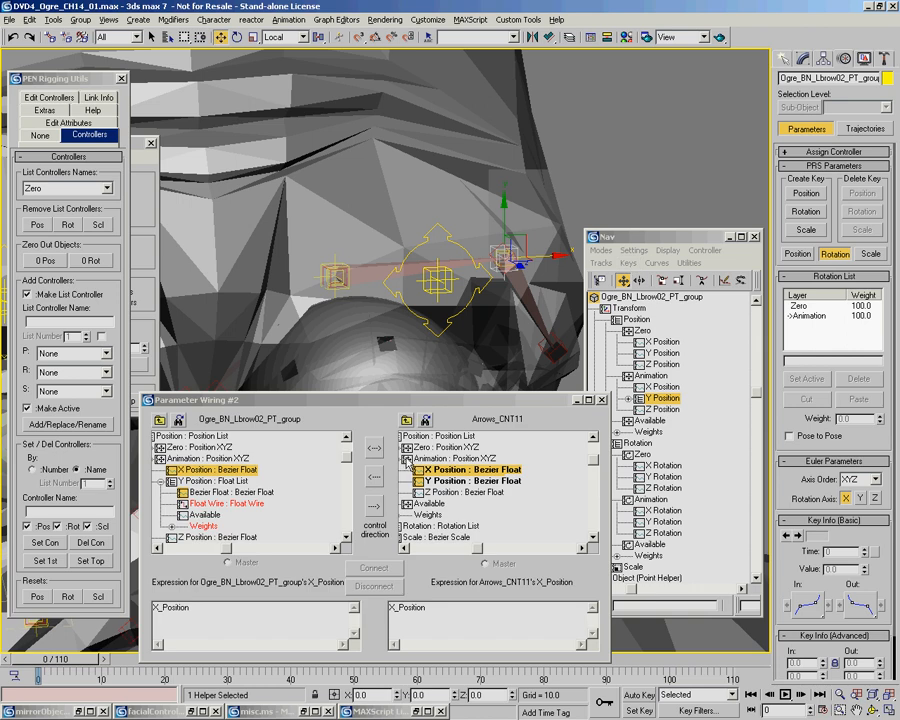
Connect Arrows_CNT11's X Position one-way to the second brow helper's X Position using "if X_Position<=0 then (X_Position*.1) else (X_Position*.3)"
click(372, 480)
double_click(170, 607)
text(if X_Position<=0 then (X_Position*.1) else (X_Position*.3))
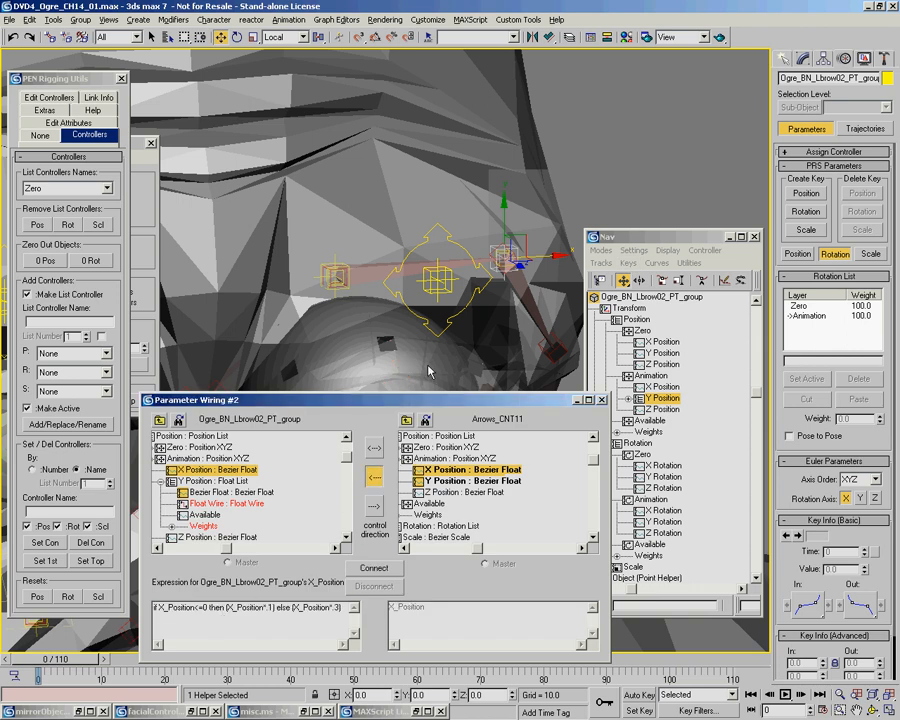
drag(293, 404, 426, 370)
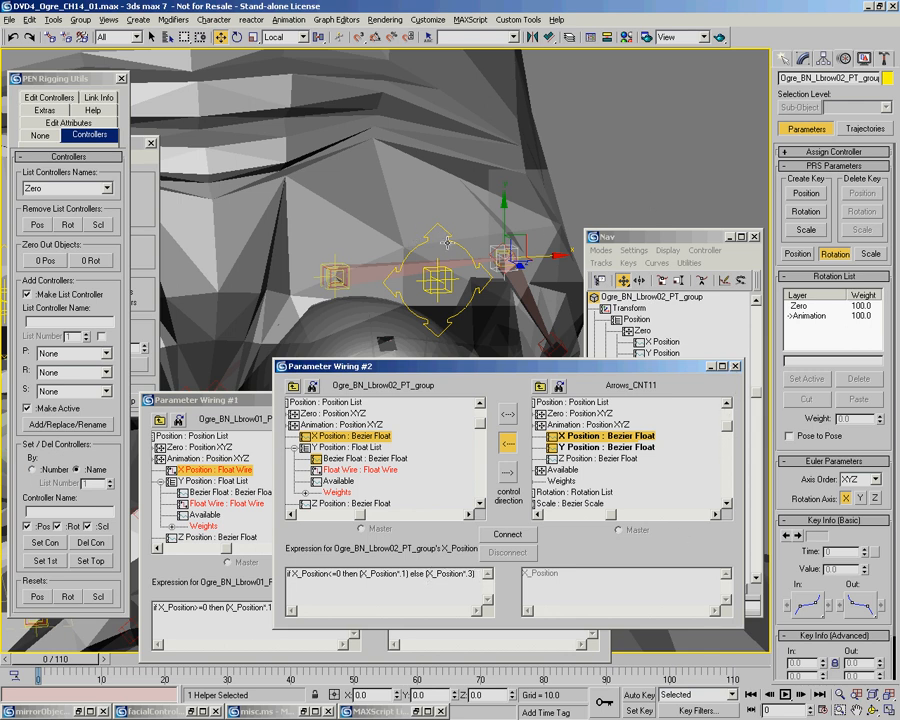
click(507, 533)
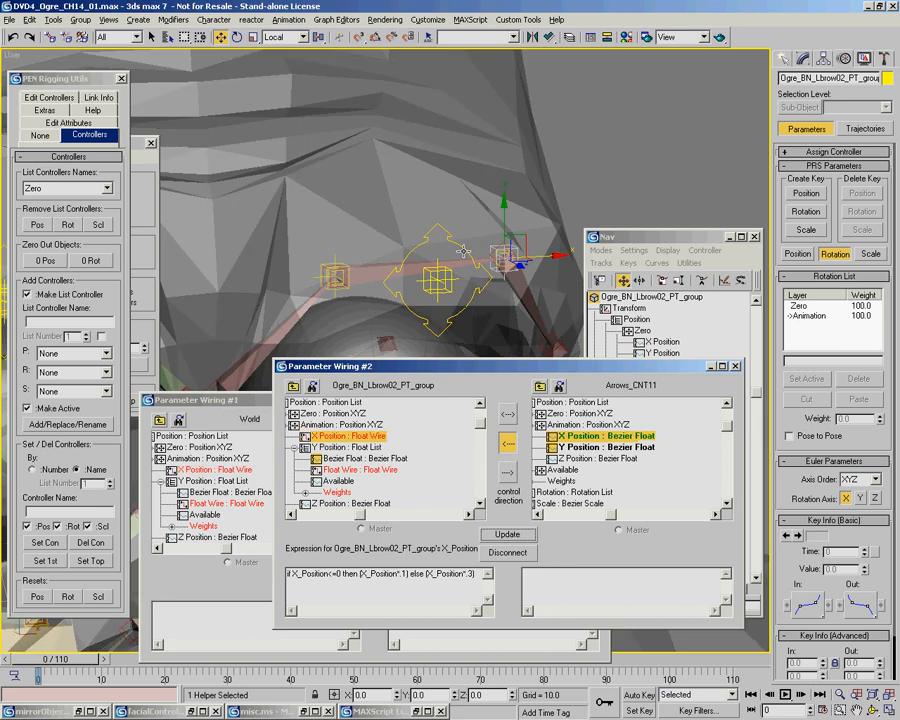
Move Arrows_CNT11 sideways and vertically to test the combined motion of both left brow helpers
click(466, 251)
middle_drag(488, 245, 451, 195)
drag(408, 206, 276, 196)
drag(309, 139, 309, 165)
right_click(309, 165)
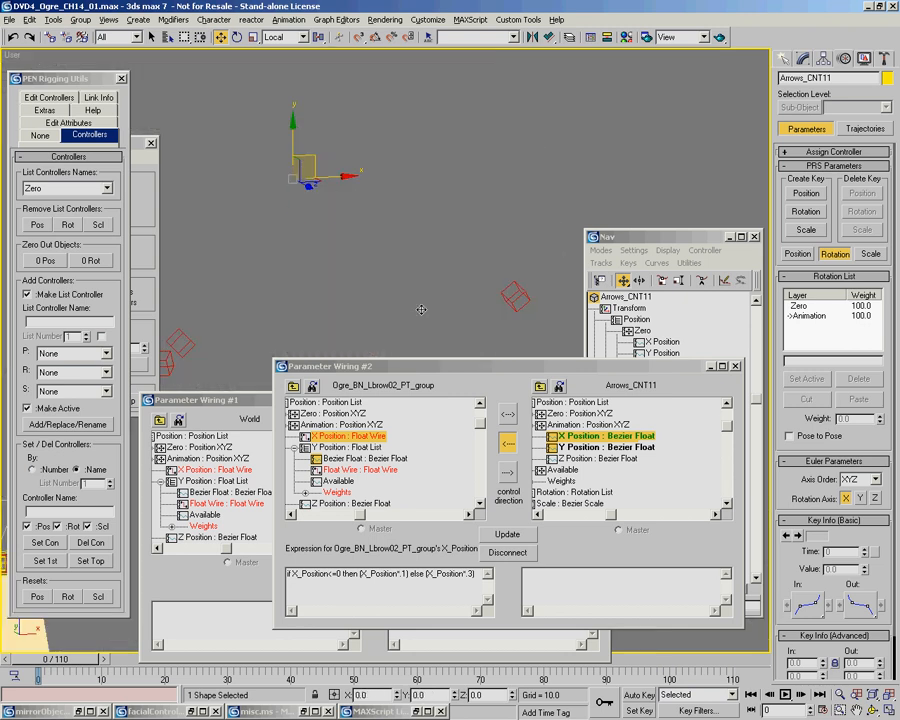
scroll(459, 270, down, 2)
middle_drag(458, 276, 437, 225)
scroll(422, 215, down, 2)
drag(427, 173, 382, 146)
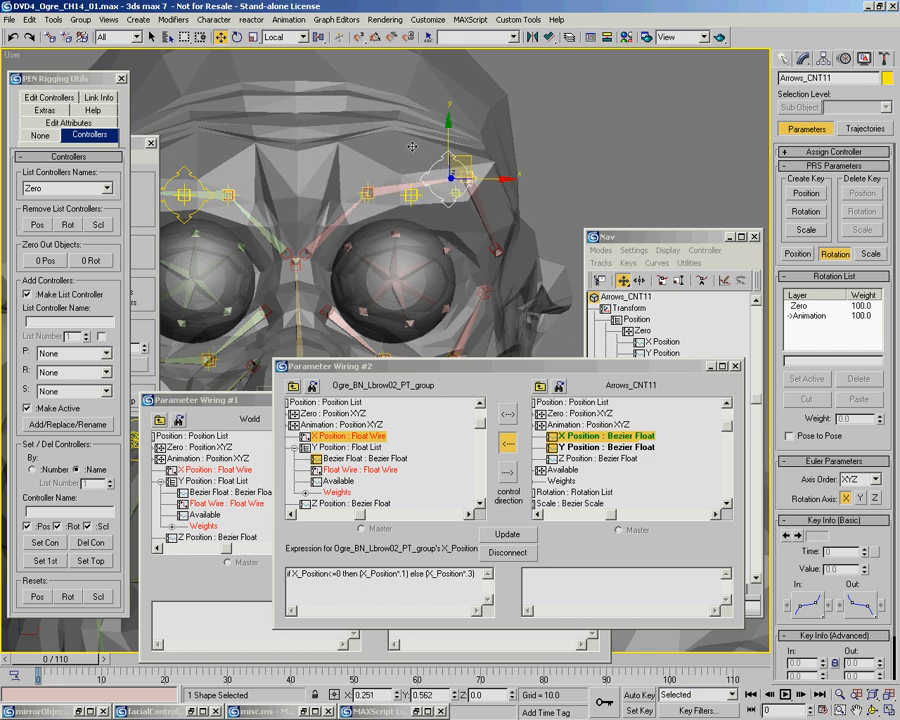
drag(465, 137, 479, 136)
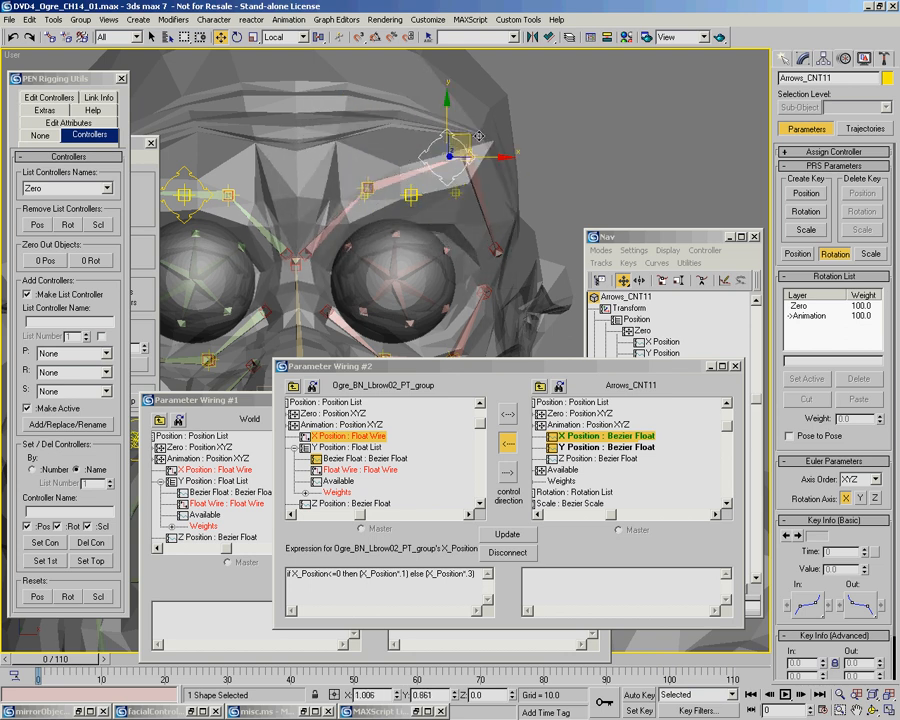
Move Arrows_CNT11 diagonally to test the left brow's wired motion, cancel the move, and close both Parameter Wiring dialogs
drag(455, 215, 396, 152)
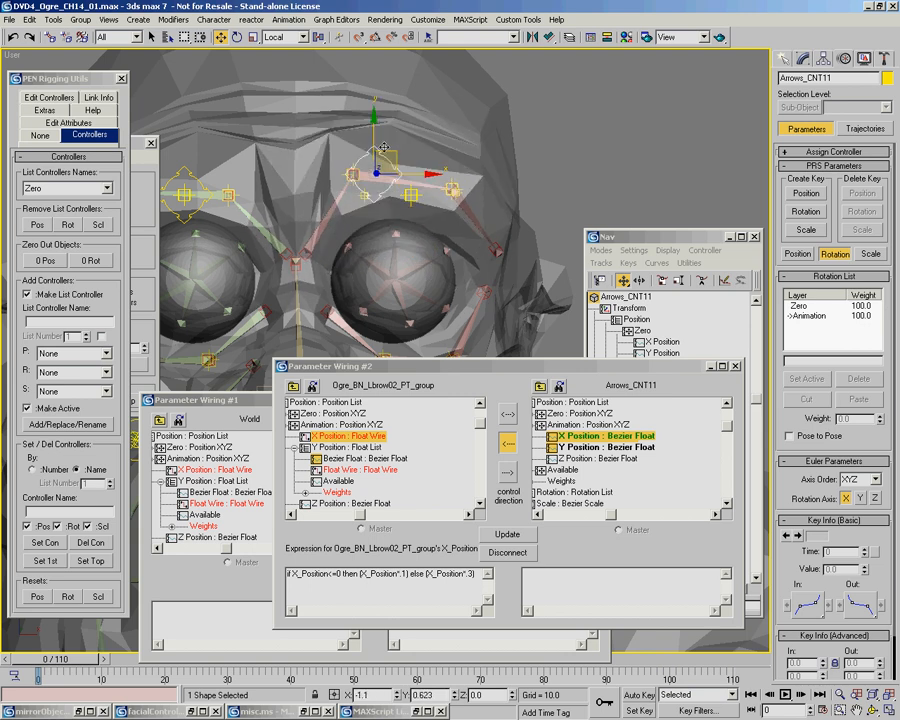
drag(379, 202, 358, 152)
right_click(358, 152)
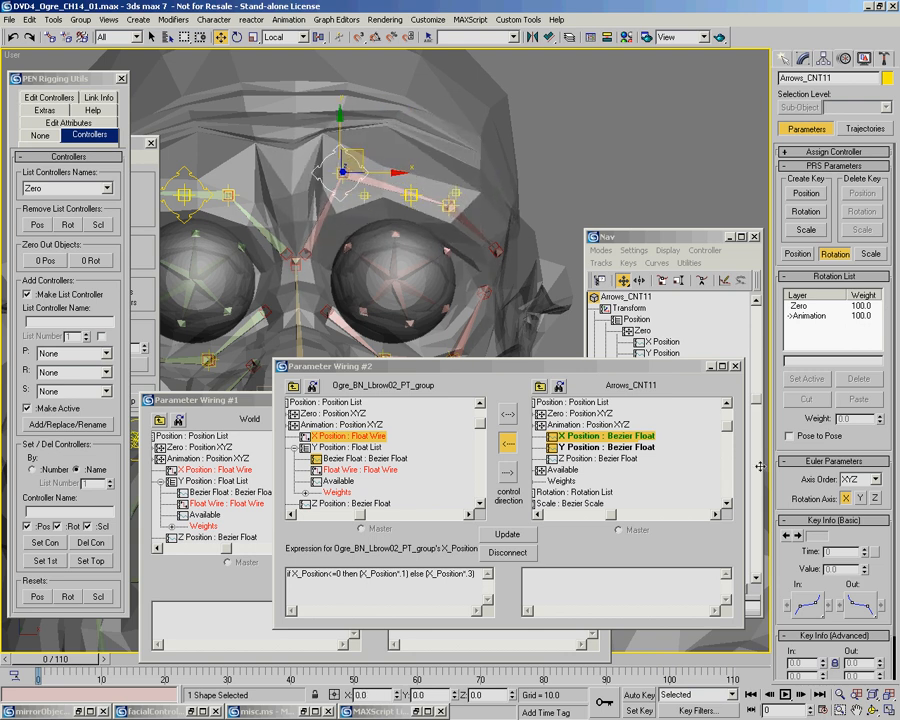
click(735, 366)
click(601, 401)
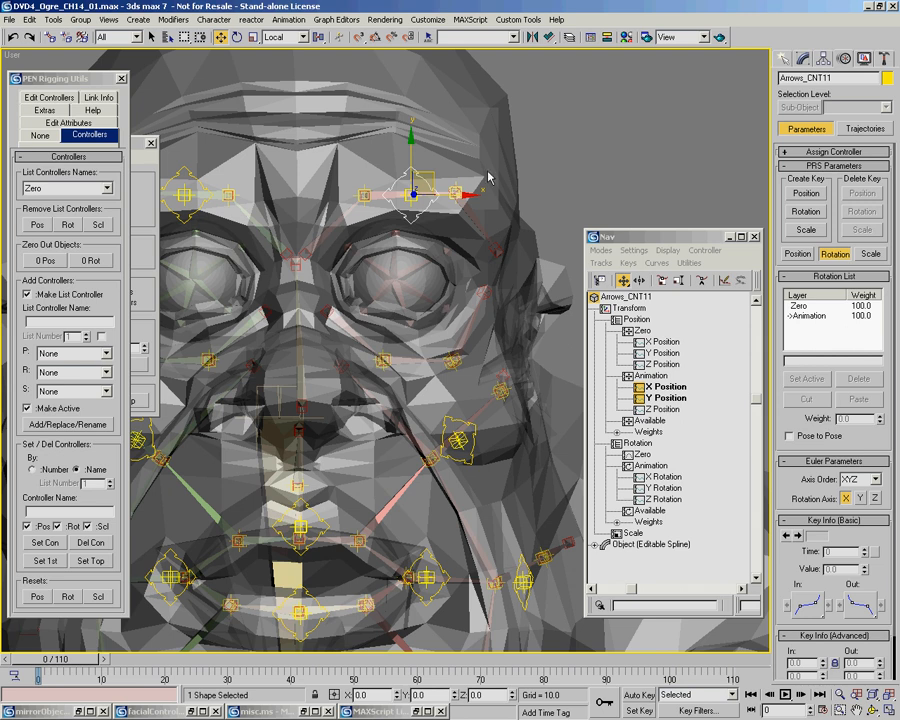
Test the opposite brow control, Arrows_CNT09, with a temporary move and cancel it
middle_drag(471, 235, 458, 287)
alt+middle_drag(353, 376, 500, 211)
scroll(440, 230, down, 3)
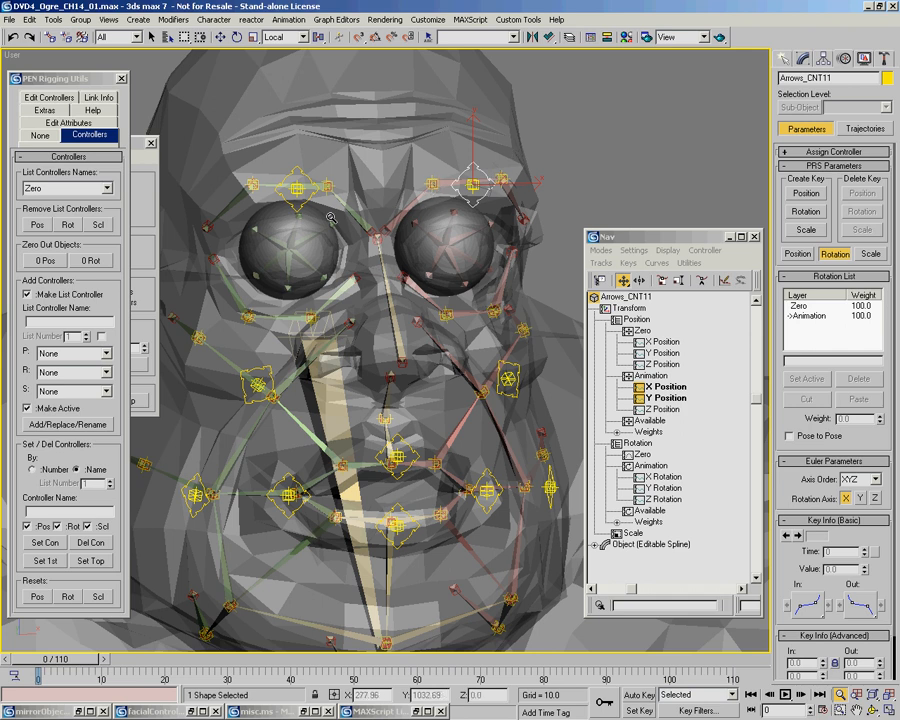
key(w)
click(303, 180)
drag(314, 166, 283, 141)
right_click(283, 141)
middle_drag(439, 298, 331, 263)
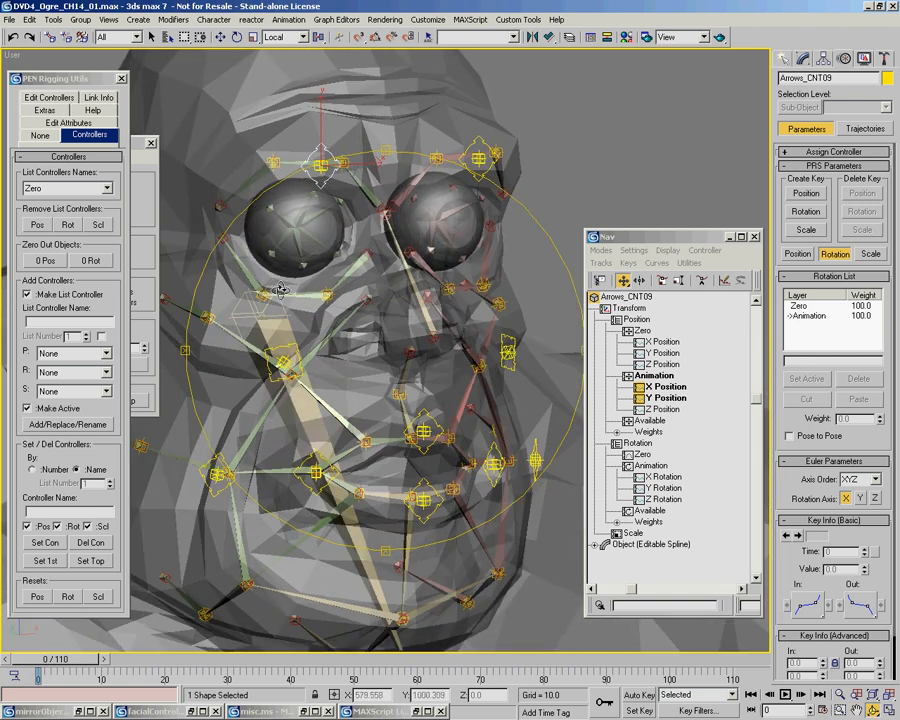
Inspect the face from an angle and test cheek control Arrows_CNT03 with a temporary move, cancelling it
alt+middle_drag(388, 310, 261, 287)
alt+middle_drag(330, 307, 244, 299)
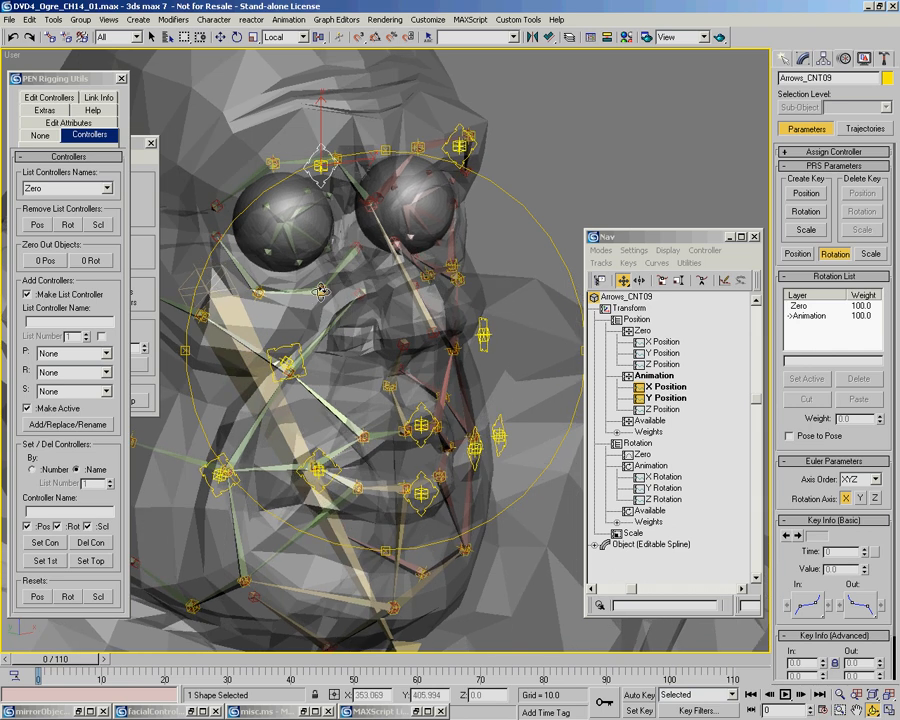
alt+middle_drag(348, 292, 340, 256)
click(300, 362)
drag(308, 356, 331, 363)
right_click(331, 363)
middle_drag(440, 311, 409, 311)
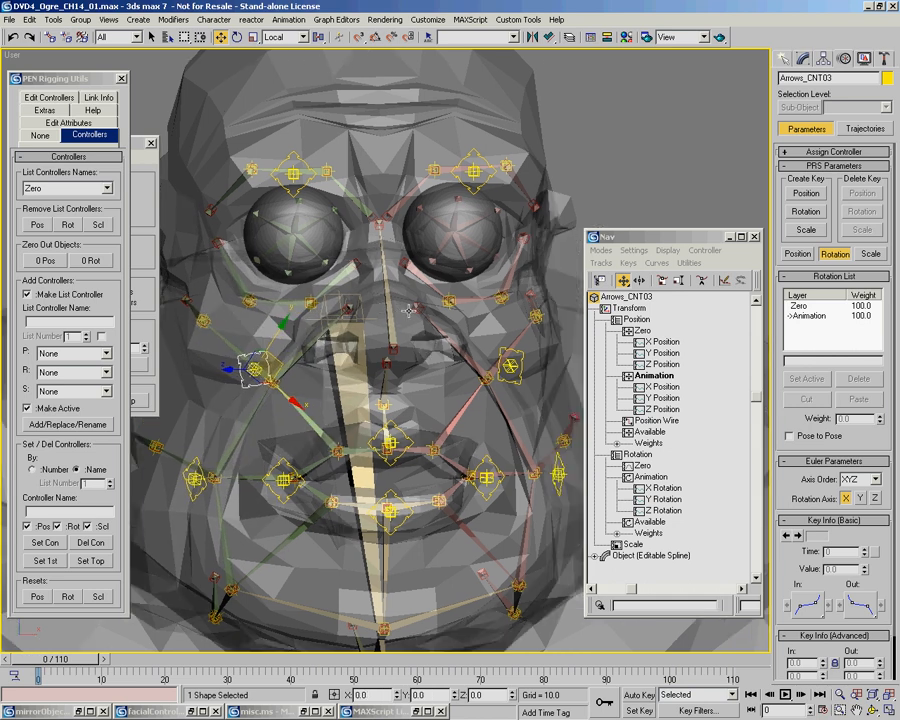
Select Arrows_CNT09 again and test raising the brow with a temporary upward move, cancelling it
alt+middle_drag(330, 292, 350, 297)
click(299, 157)
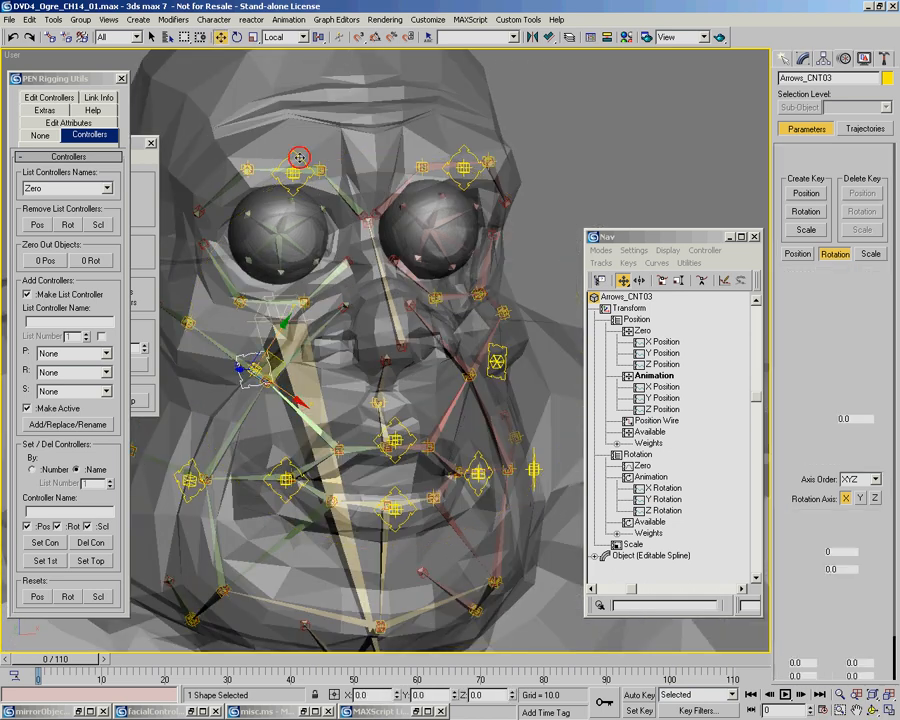
drag(300, 157, 288, 125)
right_click(288, 125)
Examine the see-through head, its facial bones and control objects from several angles
alt+middle_drag(417, 360, 402, 393)
key(ctrl+r)
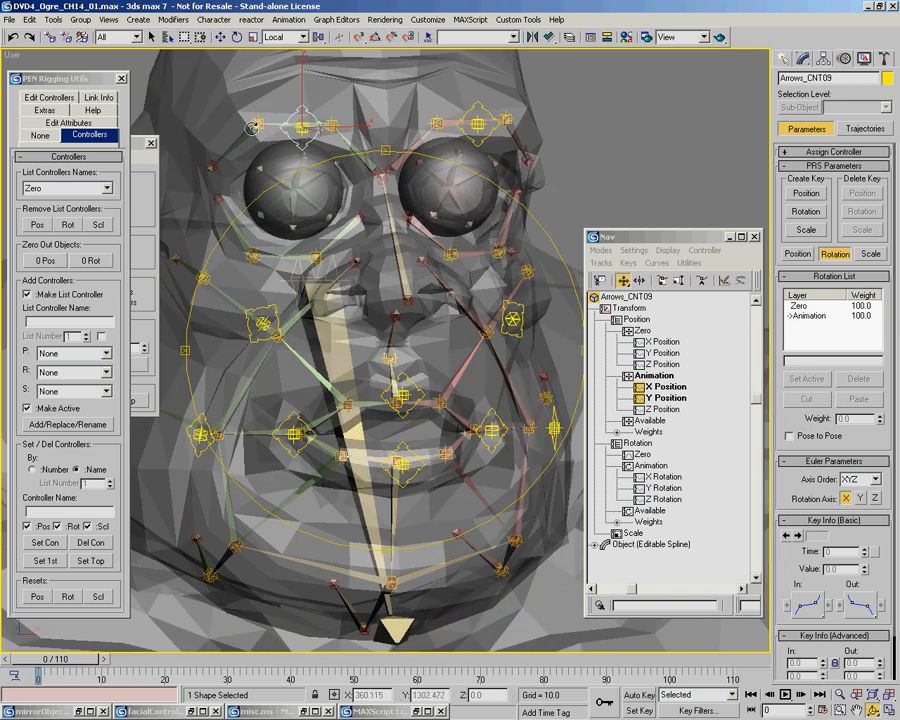
drag(411, 215, 384, 287)
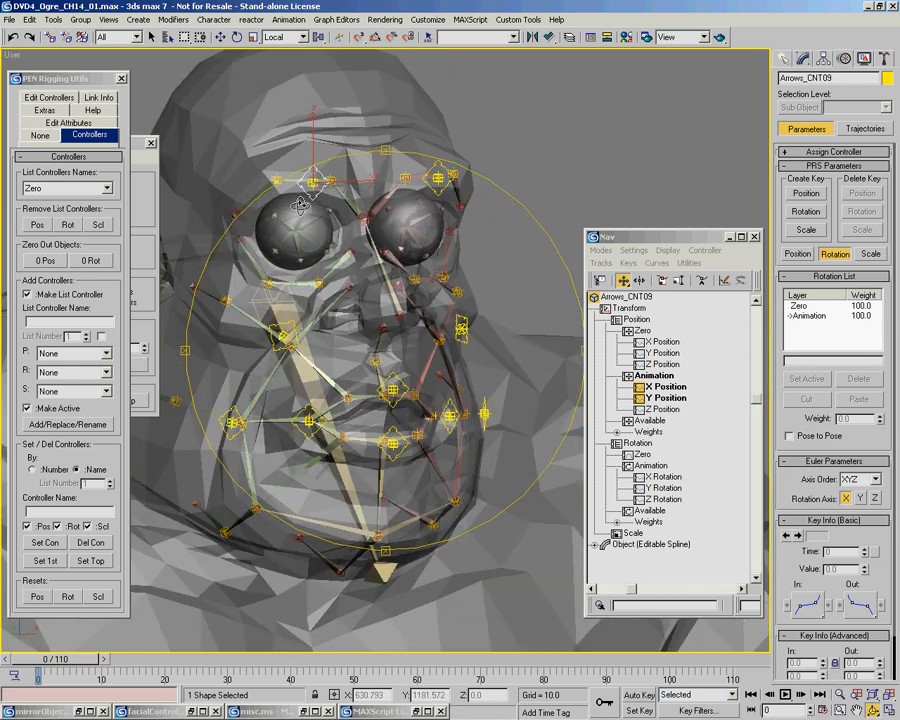
drag(405, 333, 399, 368)
drag(333, 346, 396, 328)
key(alt+z)
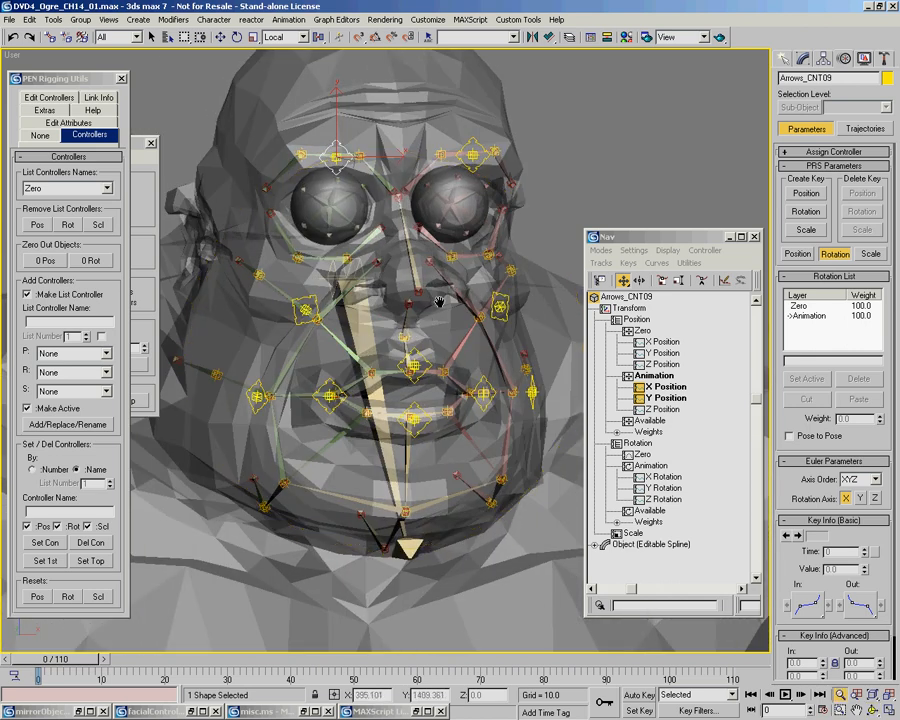
middle_drag(443, 298, 426, 331)
drag(398, 341, 397, 356)
key(ctrl+r)
key(w)
middle_drag(422, 362, 439, 346)
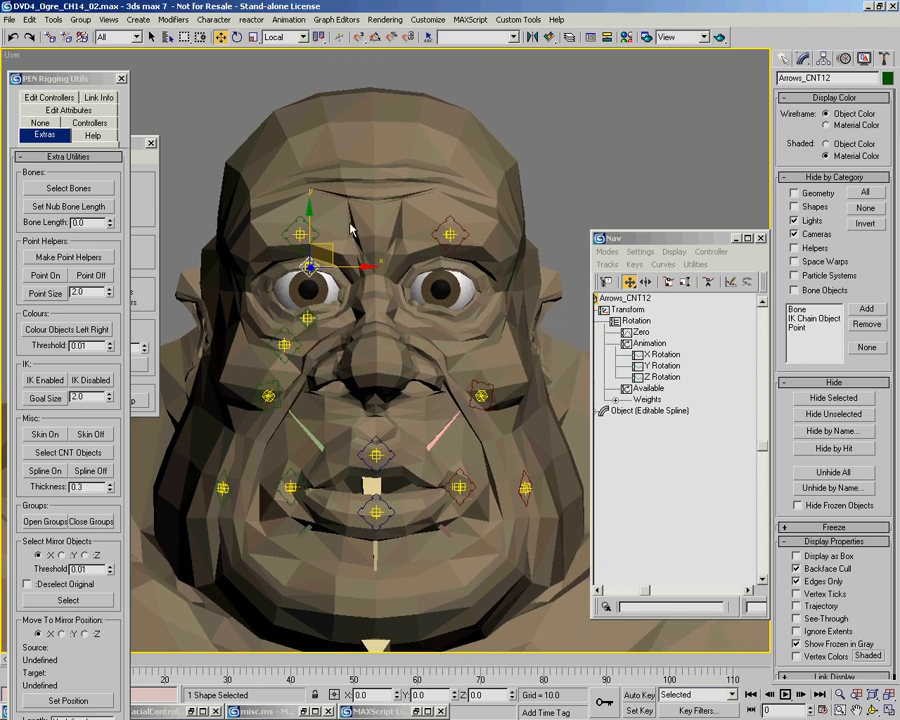
Move brow control Arrows_CNT09 on the shaded ogre to test the skin deformation, and undo the move
scroll(300, 266, up, 3)
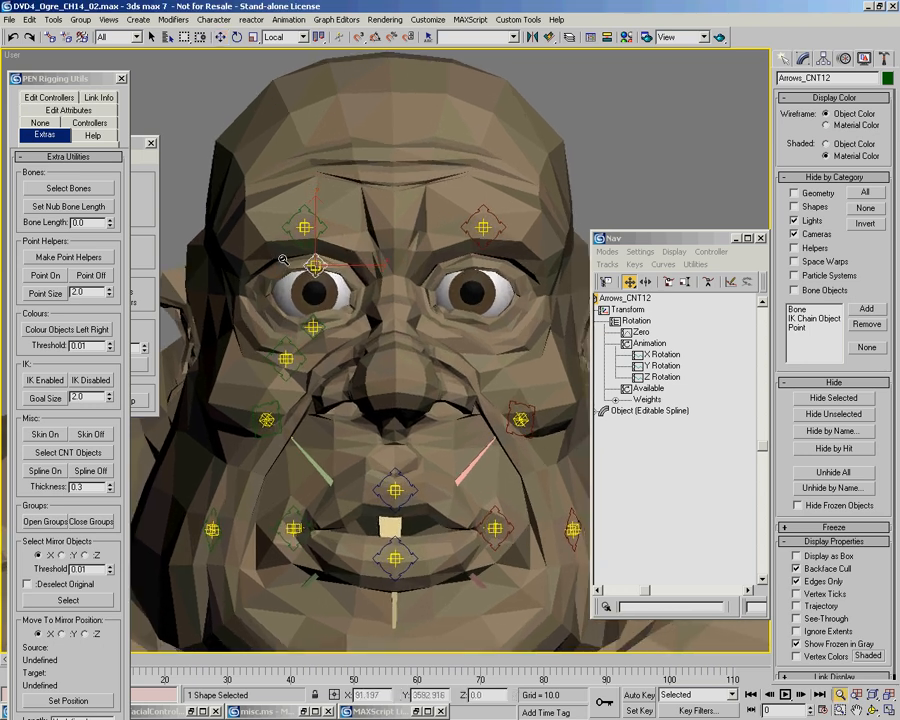
click(302, 221)
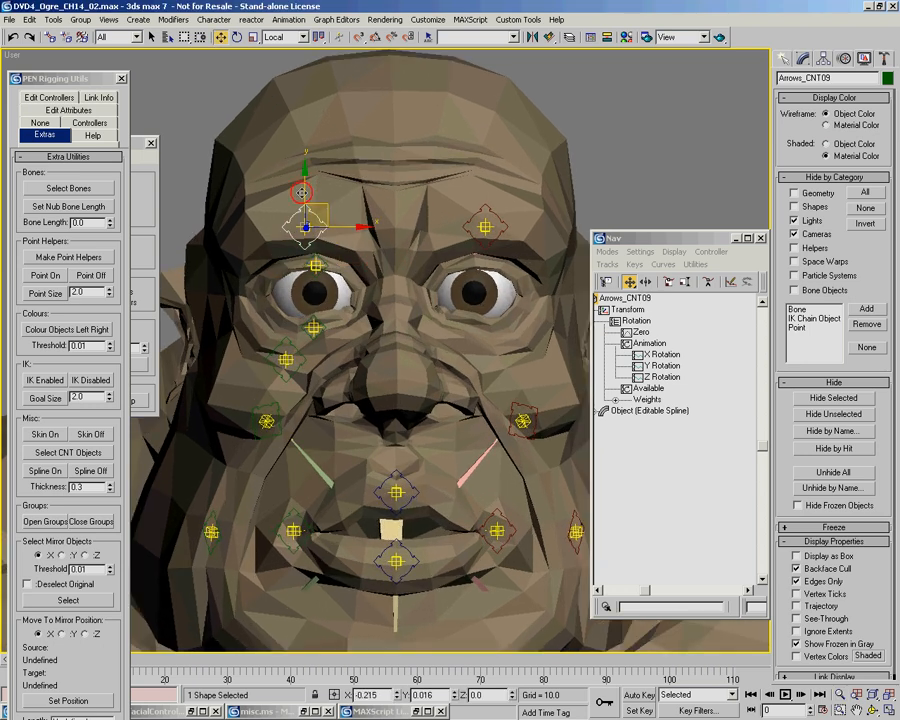
drag(351, 212, 344, 240)
key(ctrl+z)
Move upper eyelid control Arrows_CNT12 sideways and vertically to test the lid deformation, and cancel the move
click(326, 258)
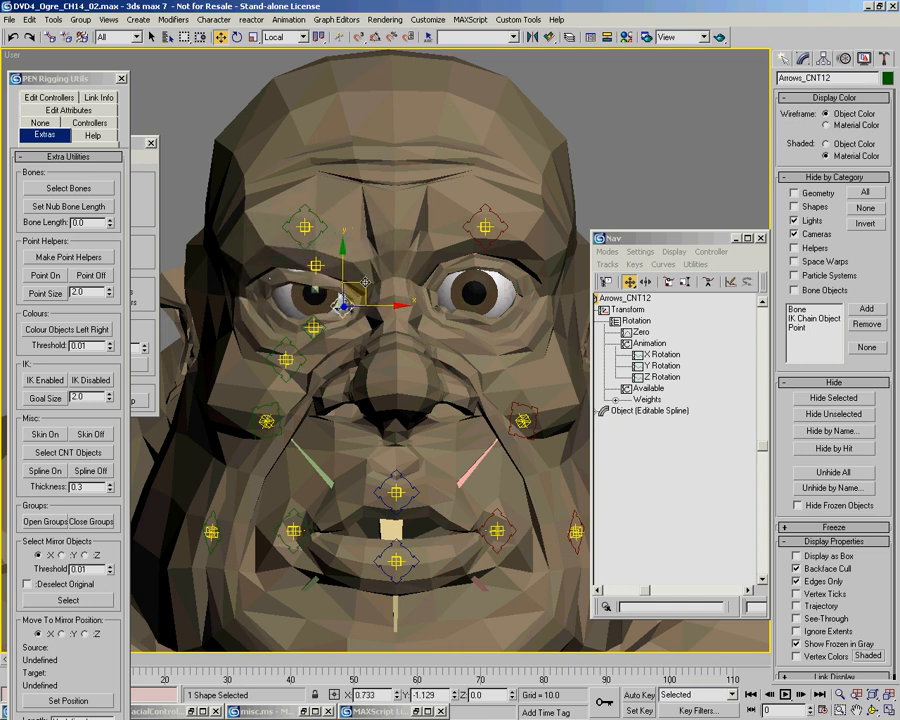
drag(388, 277, 346, 258)
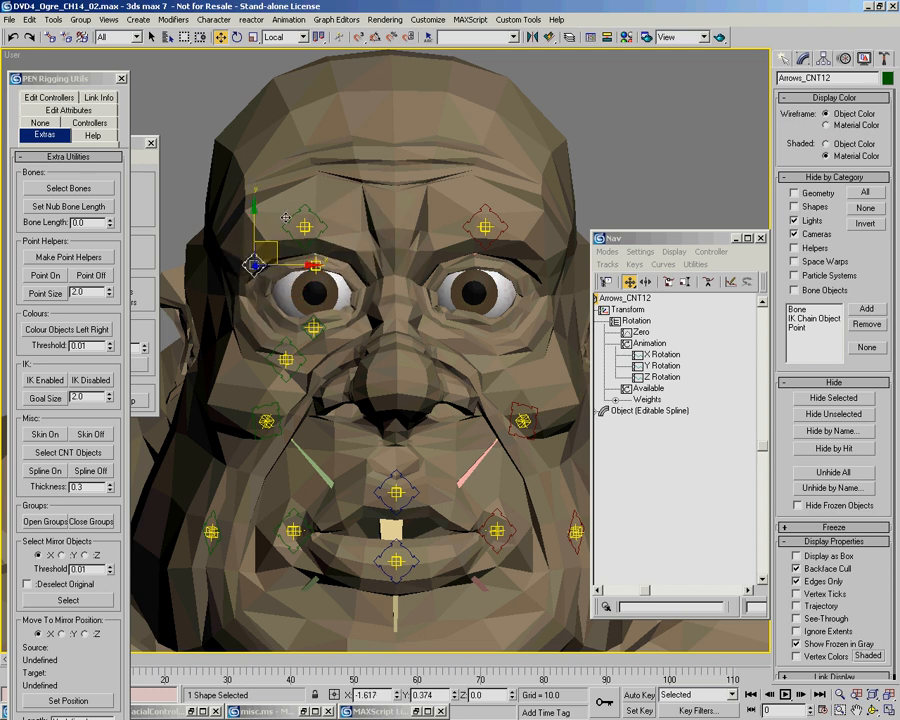
drag(288, 206, 345, 324)
right_click(345, 324)
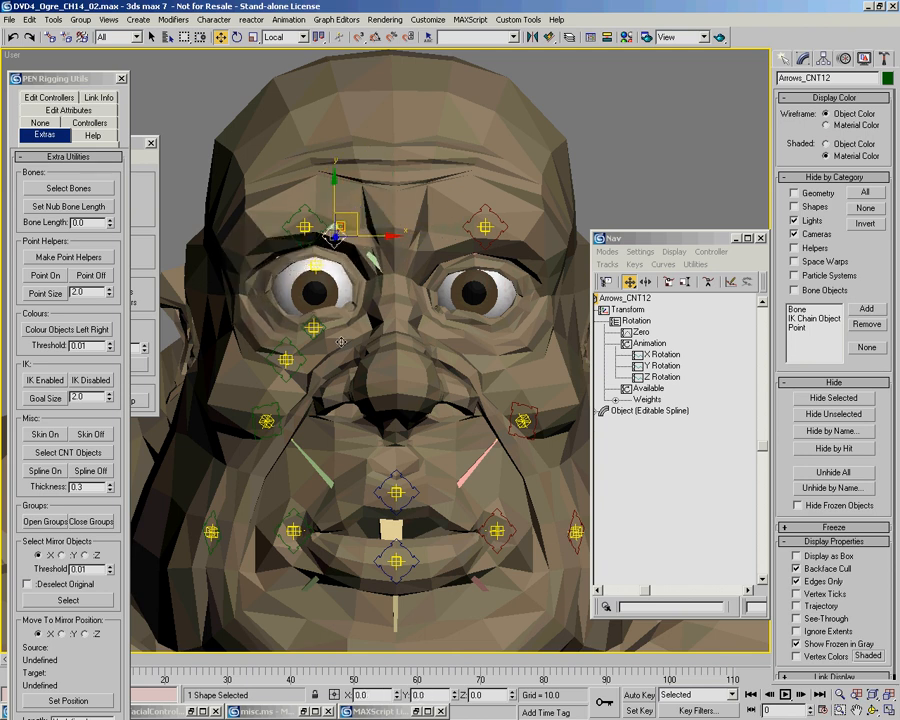
Move lower eyelid control Arrows_CNT13 sideways and vertically to test the eyelid deformation, and undo the change
click(318, 328)
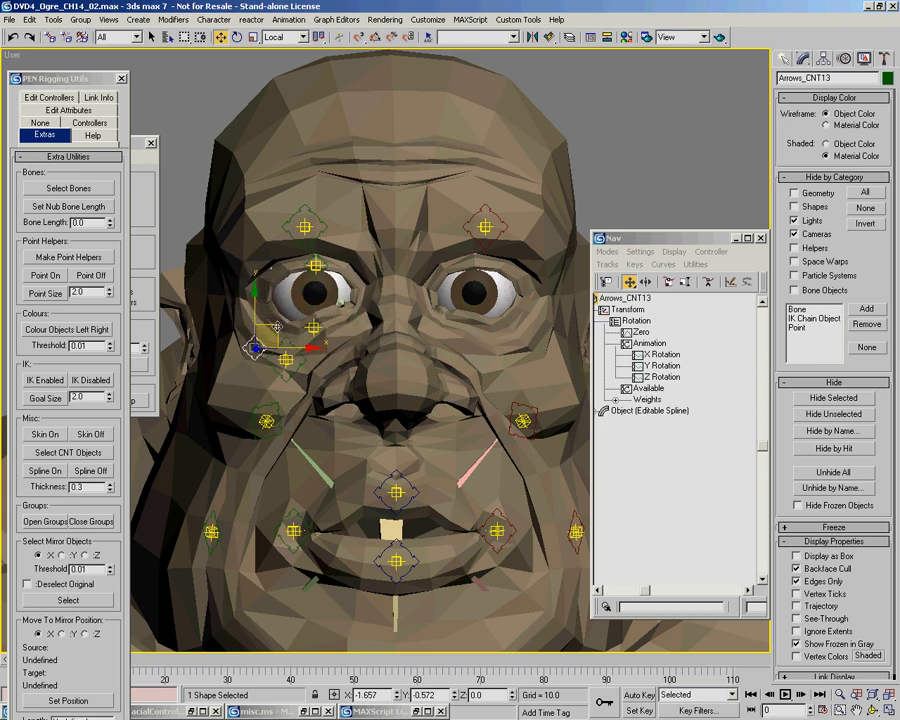
drag(398, 327, 313, 325)
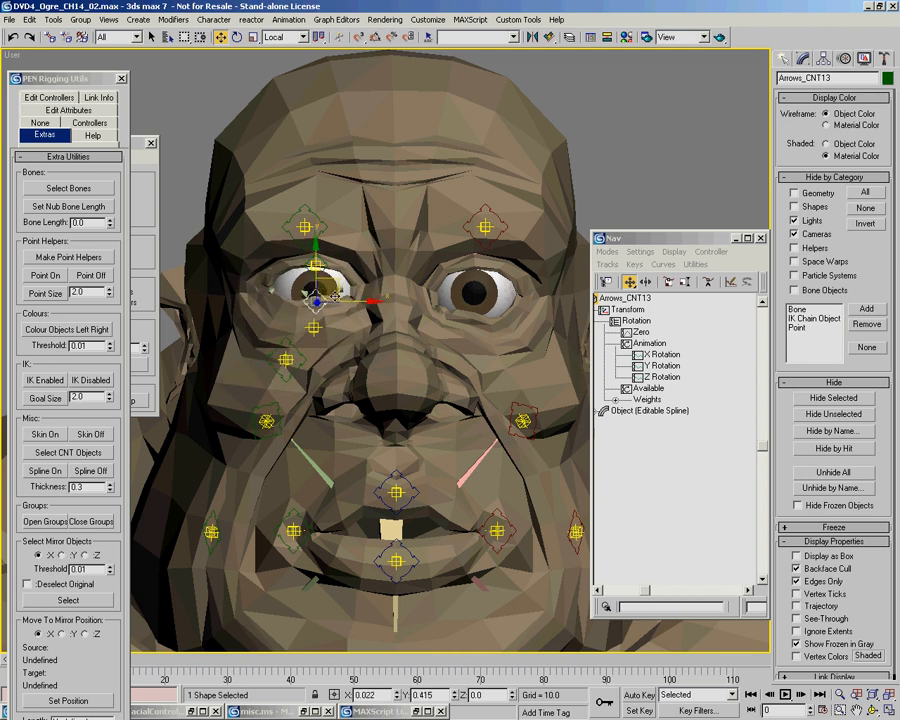
drag(326, 289, 314, 291)
drag(326, 300, 331, 272)
key(ctrl+z)
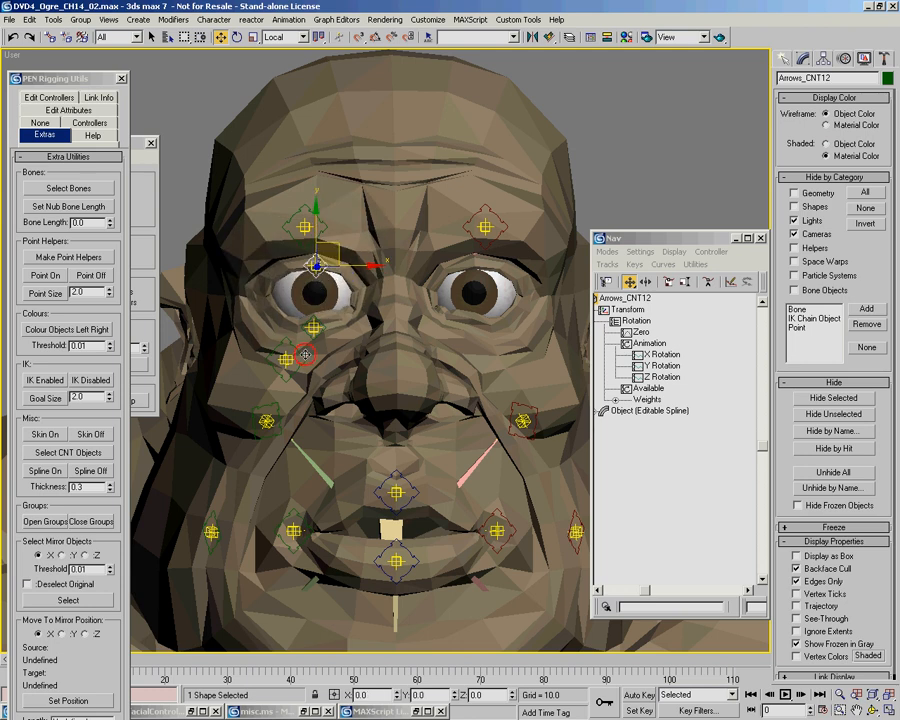
Test Arrows_CNT14 below the eye with small temporary moves, and cancel them
click(305, 354)
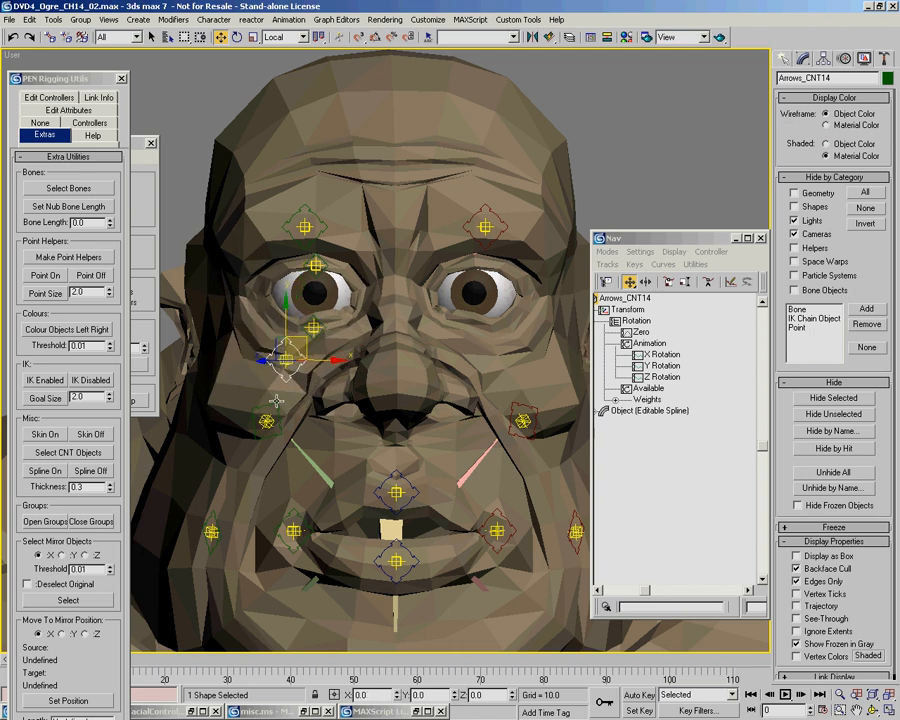
drag(285, 379, 307, 361)
right_click(307, 361)
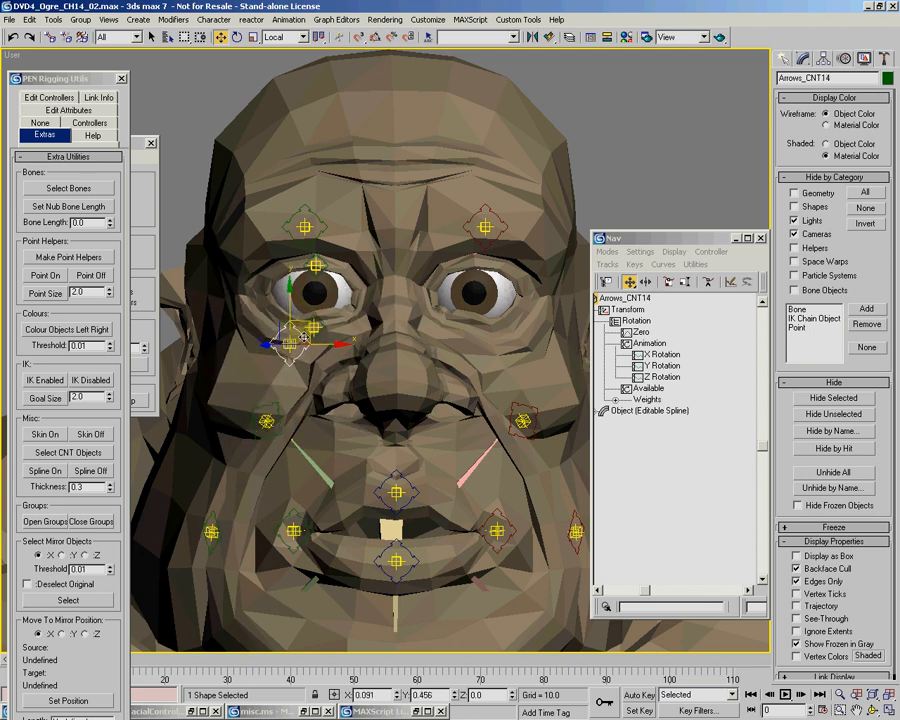
right_click(290, 358)
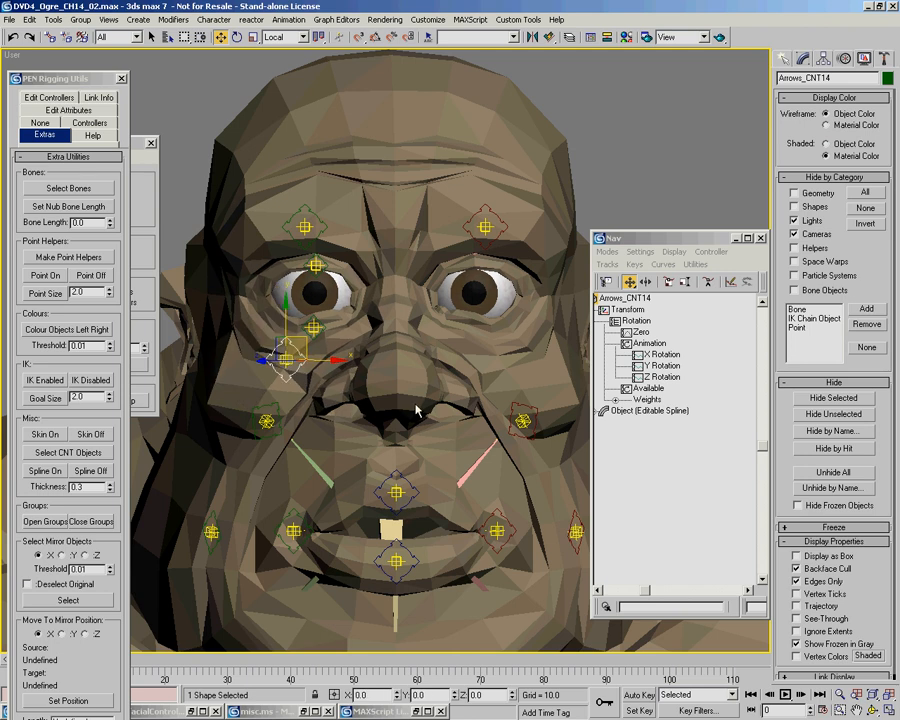
Turn on See-Through in the object properties of everything in the Ogre Geo layer
mouse_move(421, 369)
middle_down()
mouse_move(426, 297)
mouse_move(394, 306)
mouse_move(430, 306)
mouse_move(392, 340)
mouse_move(412, 362)
mouse_move(402, 315)
mouse_move(313, 338)
mouse_move(422, 334)
mouse_move(399, 275)
mouse_move(420, 300)
mouse_move(256, 344)
middle_up()
key(F3)
key(F3)
key(l)
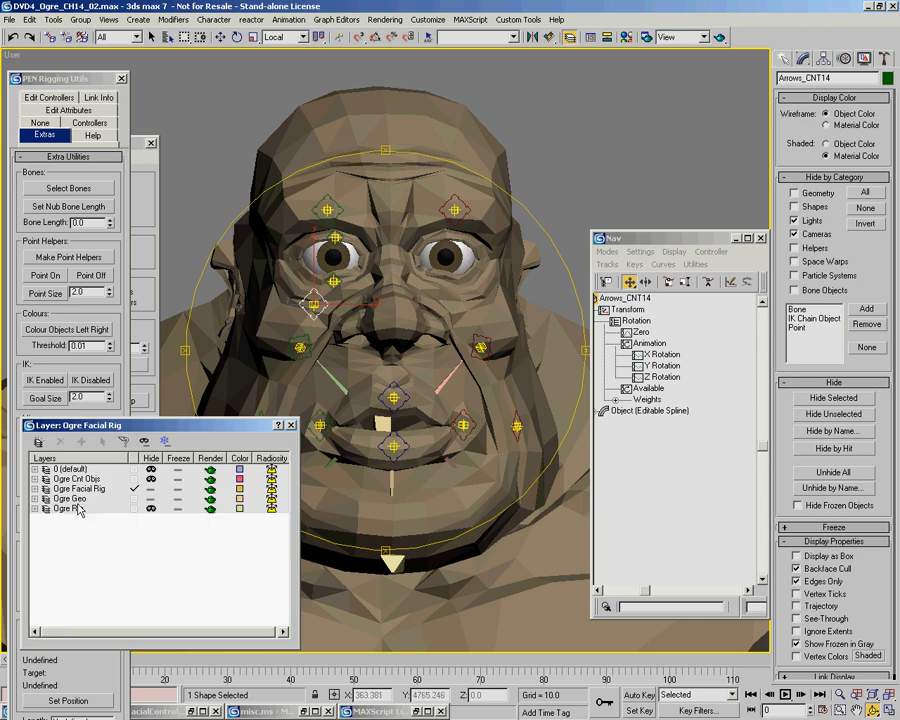
right_click(130, 500)
click(175, 671)
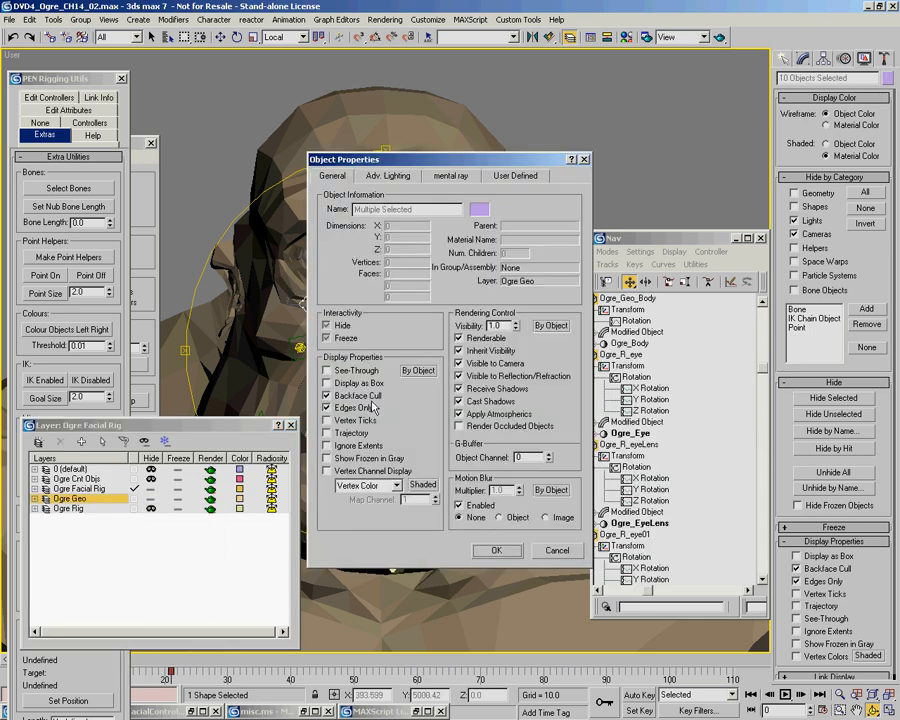
click(327, 370)
click(507, 551)
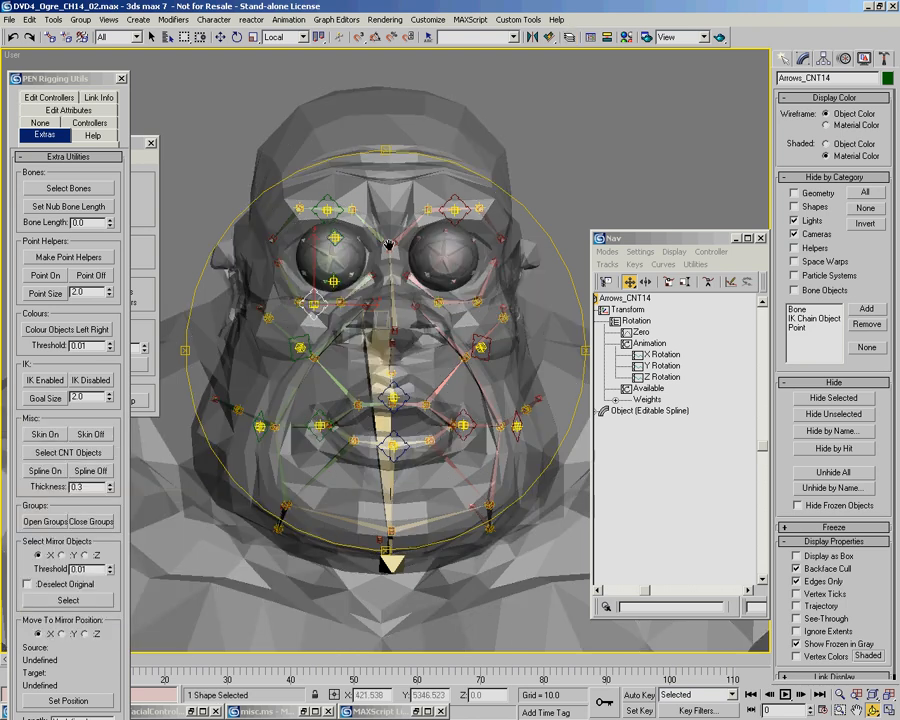
Select Arrows_CNT12 together with its group helper and clone both a short distance toward the nose
drag(430, 321, 288, 235)
scroll(288, 235, up, 5)
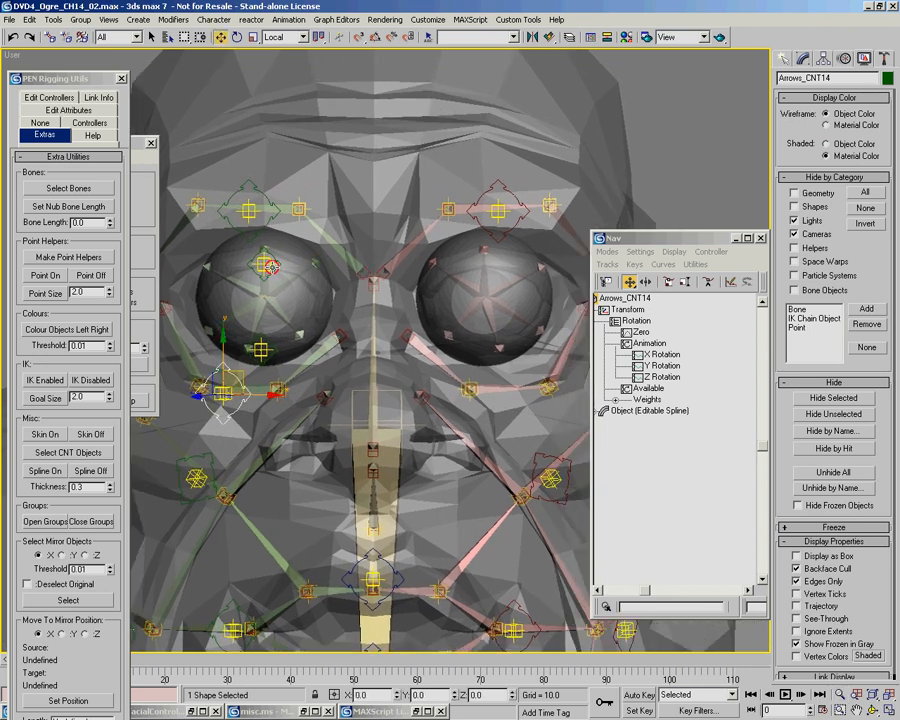
ctrl+click(269, 265)
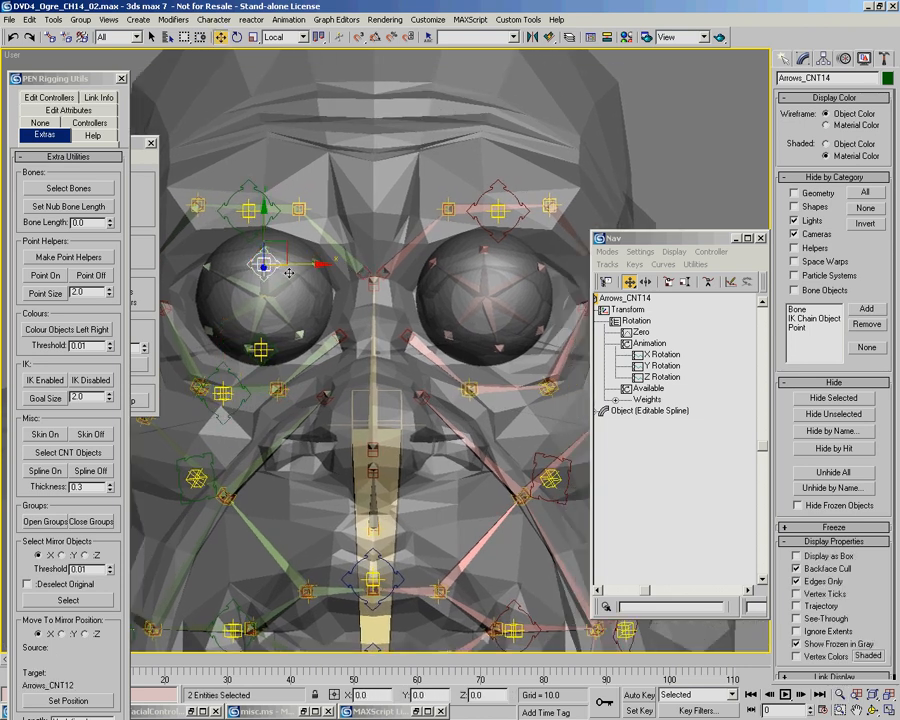
scroll(272, 260, up, 2)
shift+drag(280, 247, 330, 237)
key(Return)
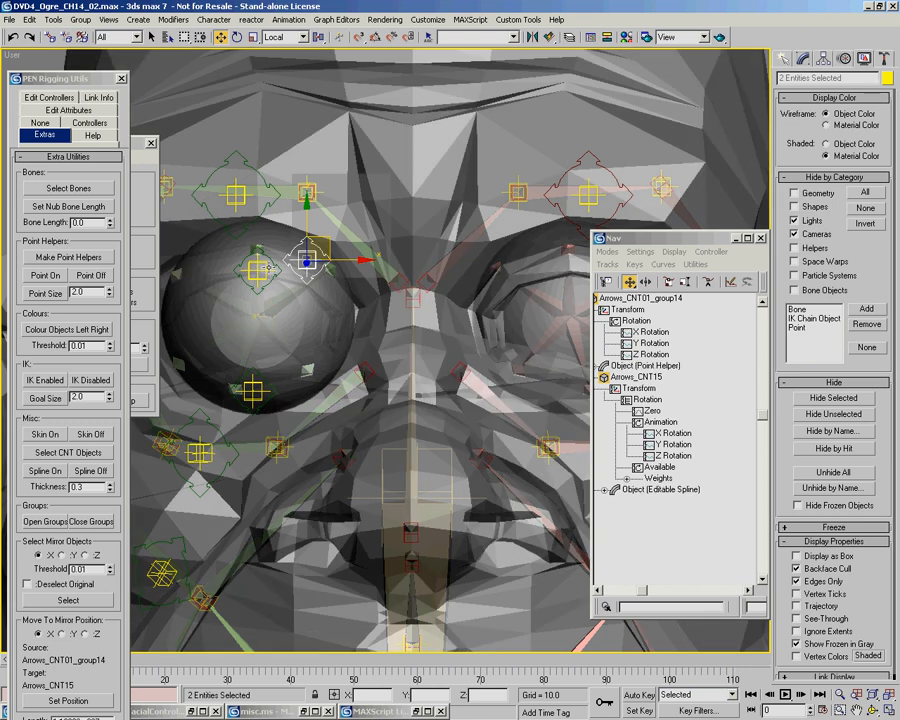
Select upper eyelid helper Arrows_CNT01_group11 and its clone Arrows_CNT01_group14, and run mirrorObjects() to mirror the clone to the other eye
click(257, 269)
ctrl+click(303, 260)
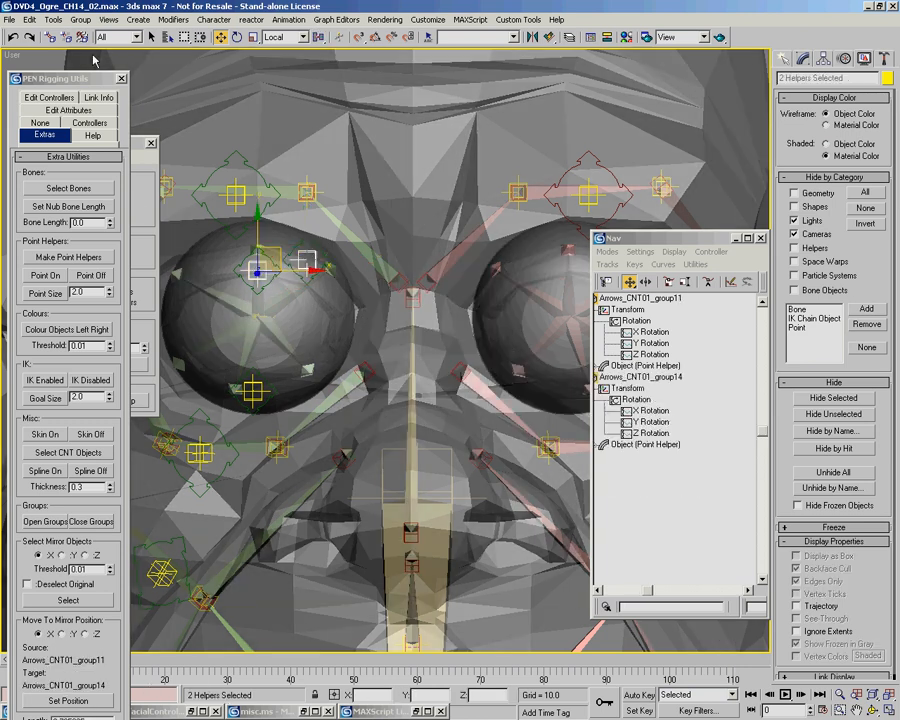
drag(83, 84, 83, 55)
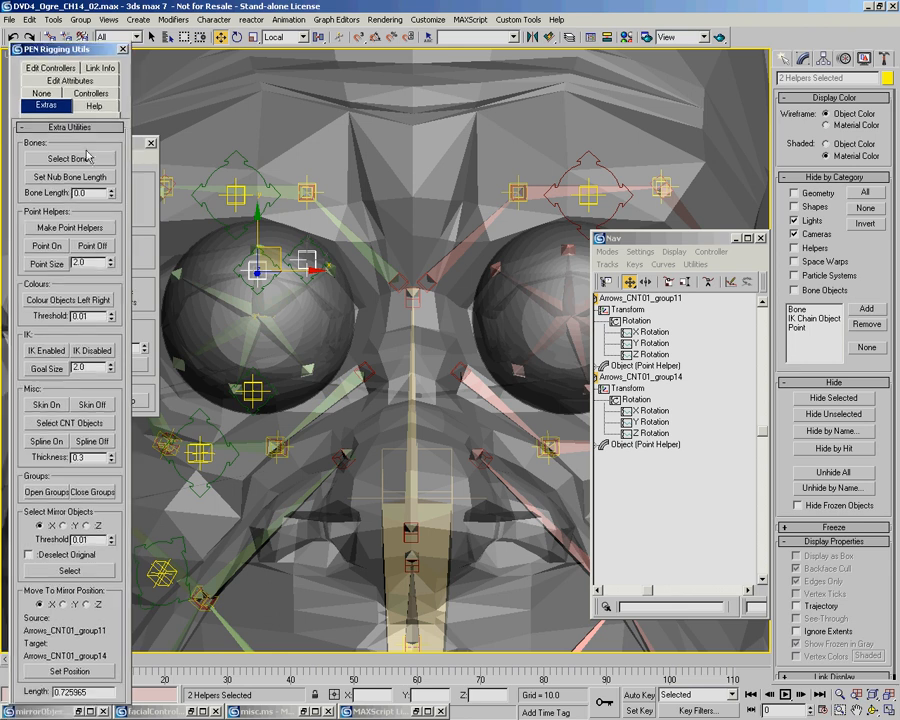
click(40, 712)
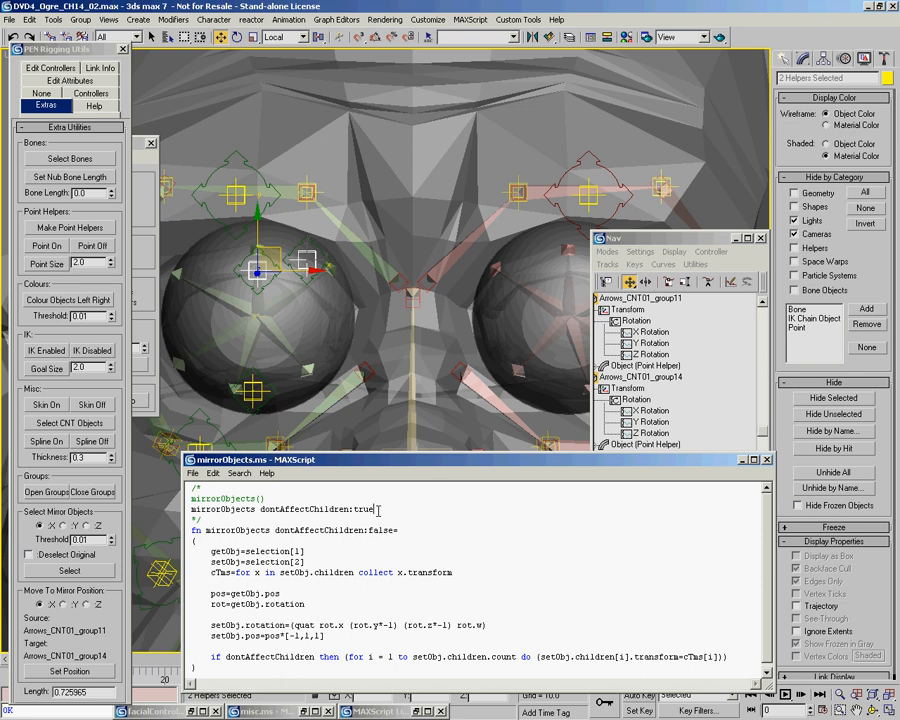
click(307, 260)
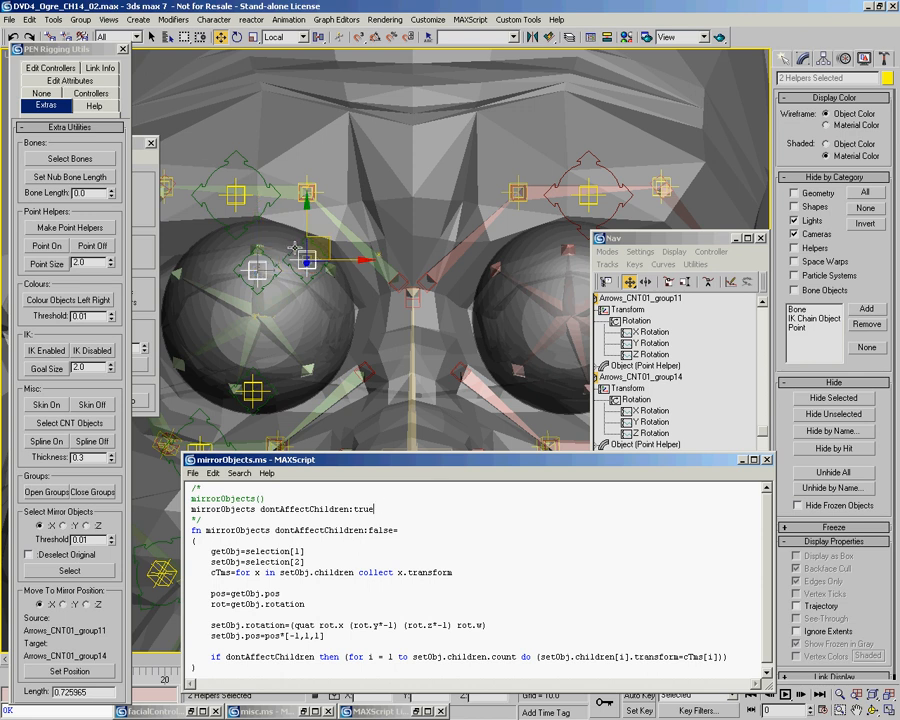
click(295, 248)
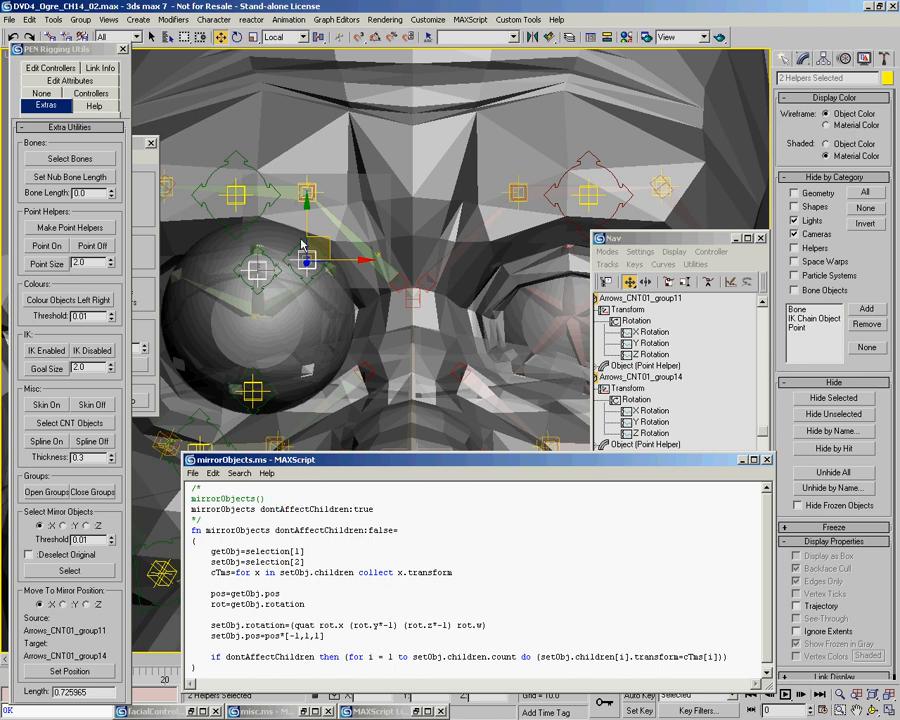
scroll(217, 190, up, 2)
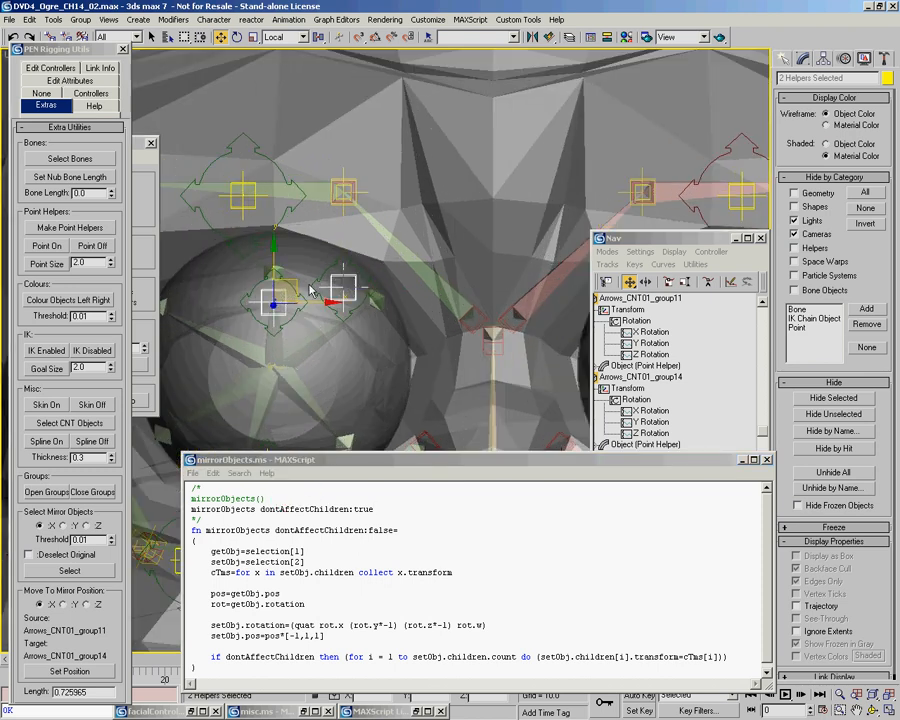
click(275, 499)
key(shift+Return)
Clone lower eyelid control Arrows_CNT13 together with its group helper a short distance toward the nose
middle_drag(487, 323, 332, 308)
scroll(332, 308, down, 2)
middle_drag(422, 282, 470, 229)
key(ctrl+r)
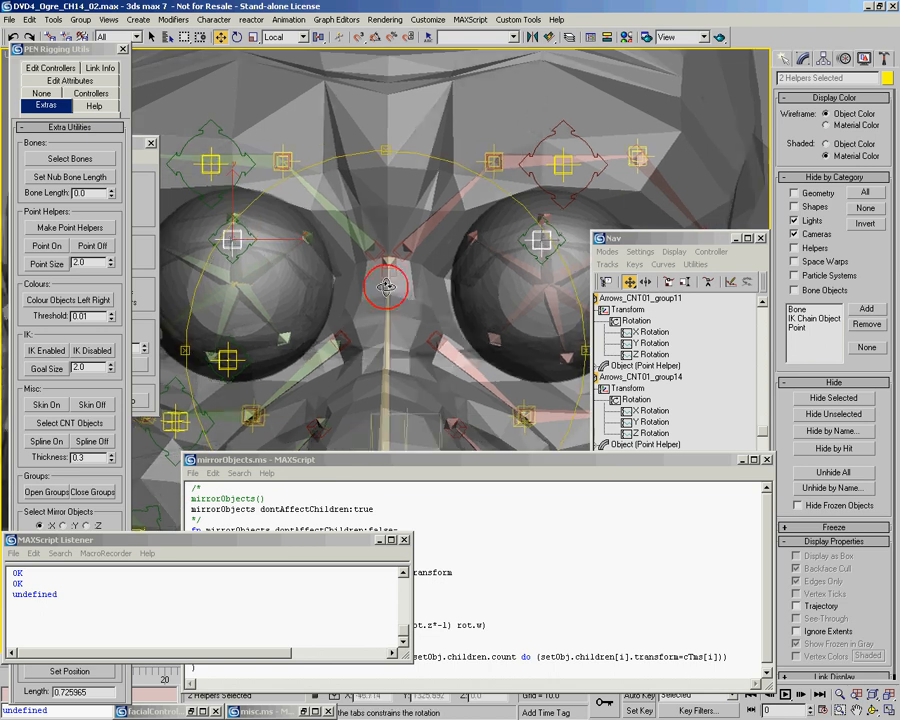
drag(386, 287, 348, 330)
middle_drag(340, 340, 382, 288)
right_click(266, 291)
scroll(264, 291, up, 3)
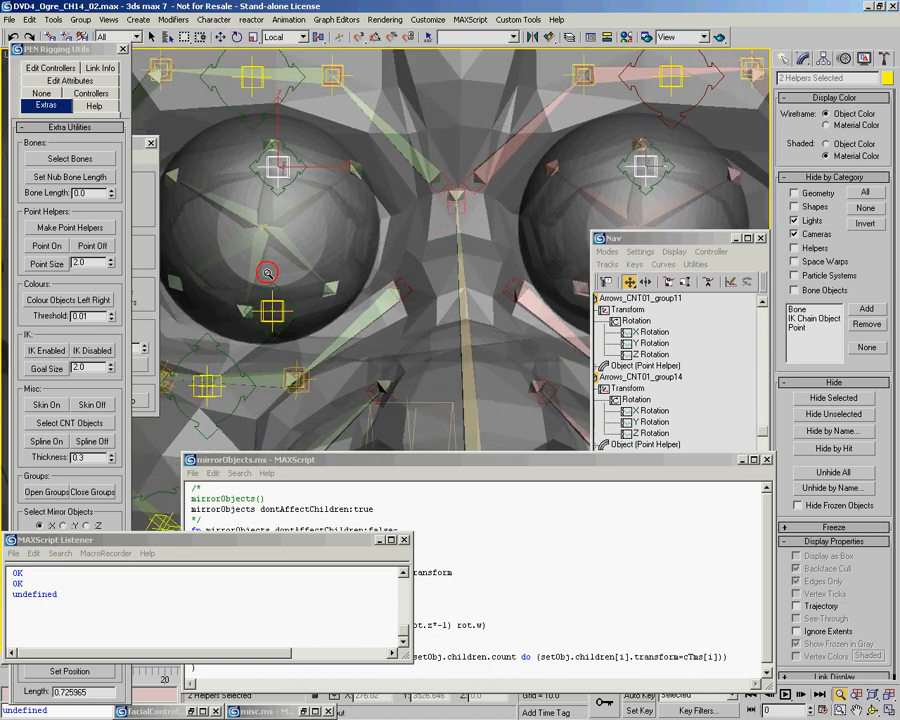
click(273, 300)
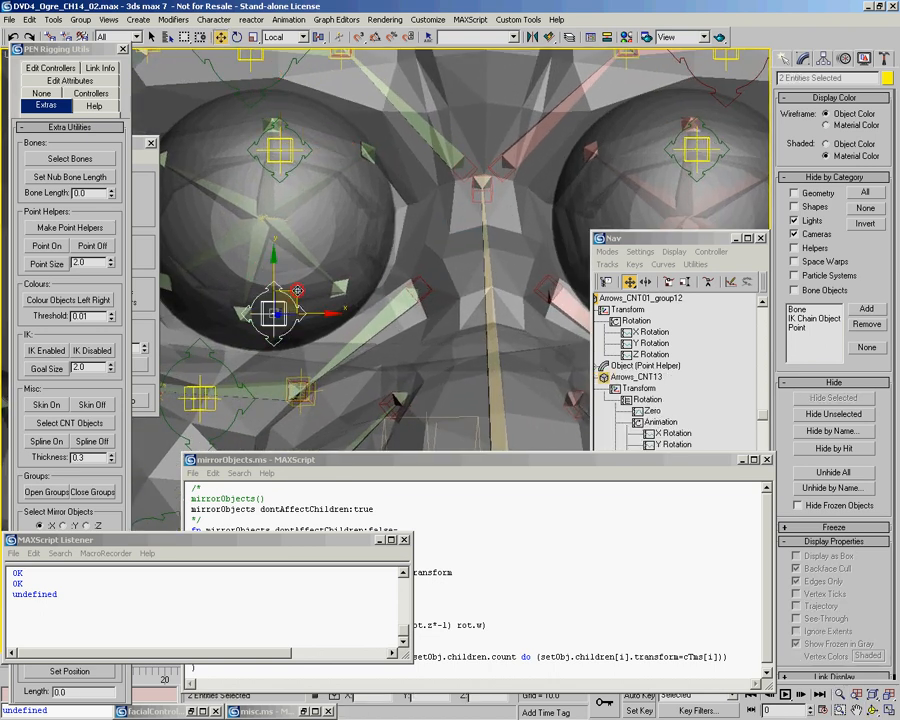
shift+drag(275, 301, 353, 291)
key(Return)
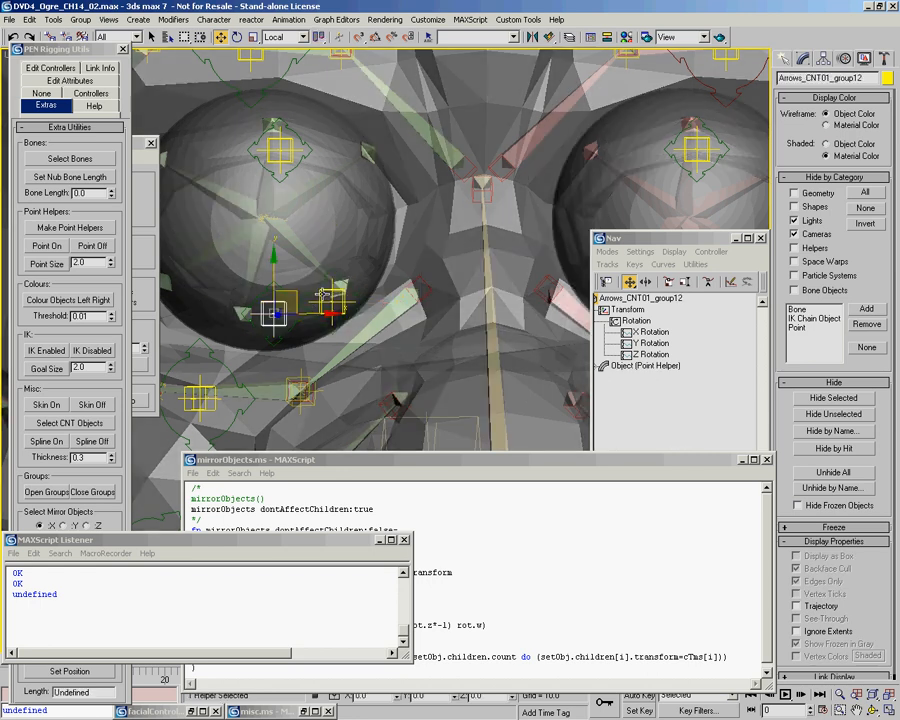
Mirror the cloned lower eyelid helper Arrows_CNT01_group15 from Arrows_CNT01_group12 to the other eye with mirrorObjects()
click(299, 498)
key(shift+Return)
middle_drag(311, 333, 350, 282)
middle_drag(440, 284, 323, 318)
scroll(329, 286, down, 2)
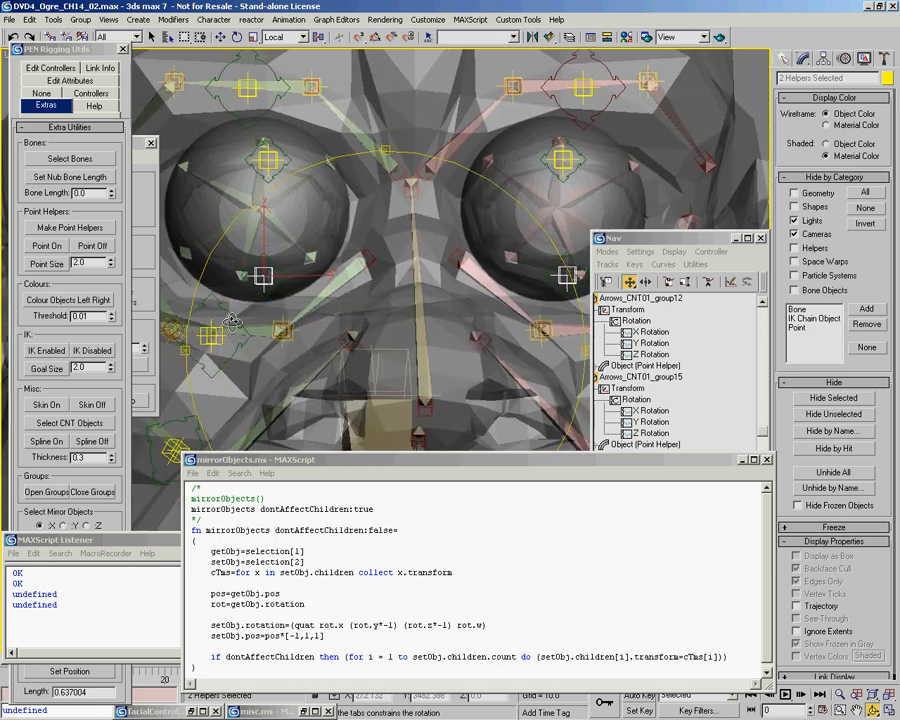
Clone the control below the eye together with its helper Arrows_CNT01_group13 a short distance toward the nose
alt+middle_drag(243, 323, 275, 328)
key(w)
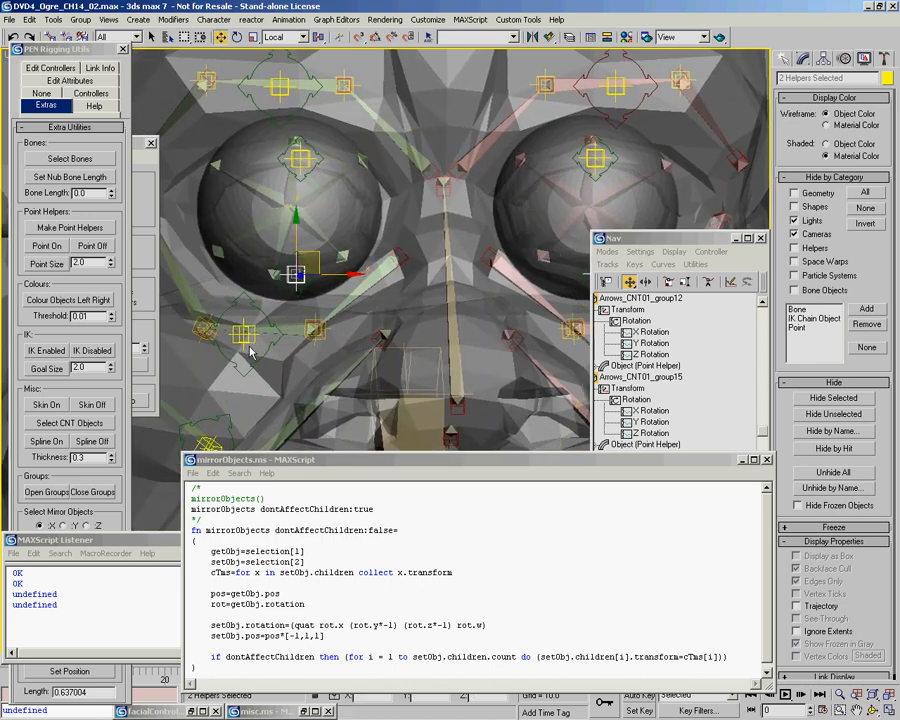
click(250, 343)
key(ctrl+r)
right_click(308, 330)
mouse_move(356, 346)
mouse_down()
mouse_move(308, 330)
mouse_move(331, 338)
mouse_up()
key(Return)
Select Arrows_CNT01_group13 and the cloned Arrows_CNT01_group16, and run mirrorObjects() to mirror the clone to the opposite cheek
click(244, 335)
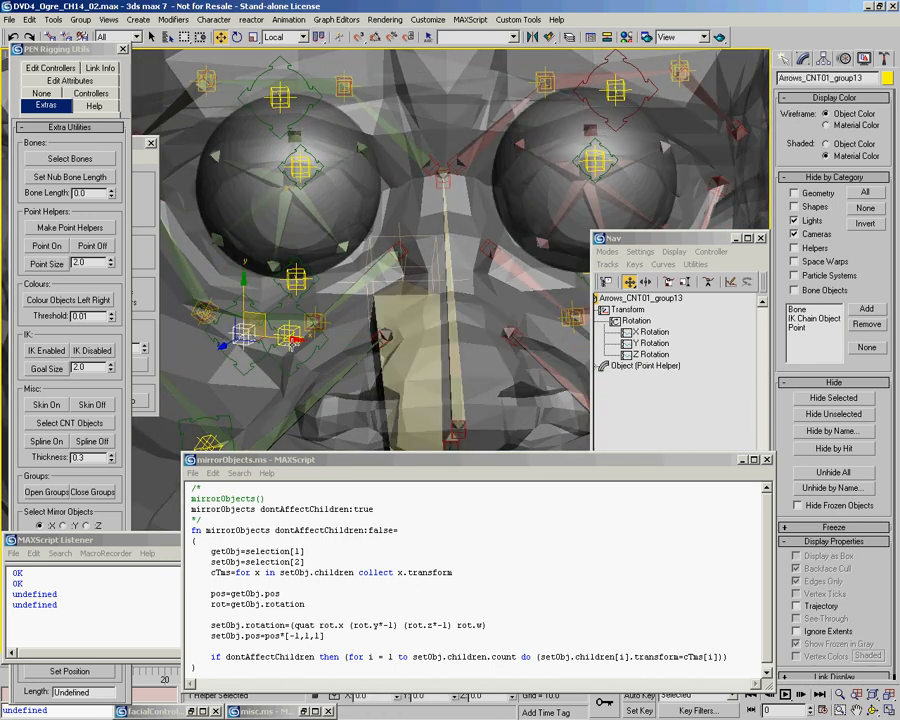
ctrl+click(290, 343)
scroll(290, 335, down, 5)
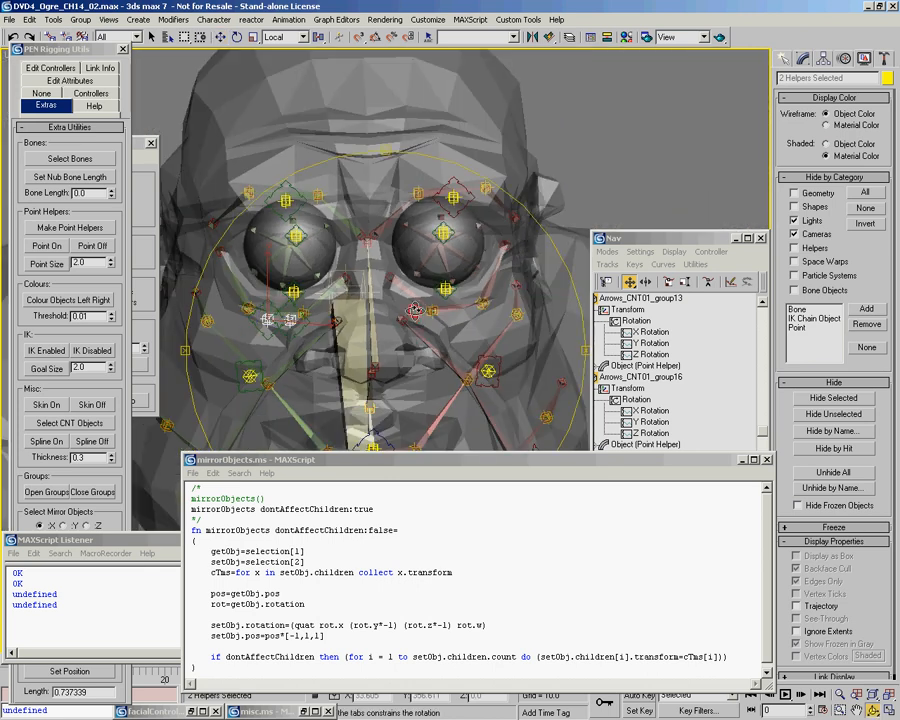
alt+middle_drag(424, 308, 324, 311)
scroll(308, 322, up, 5)
click(279, 496)
key(shift+Return)
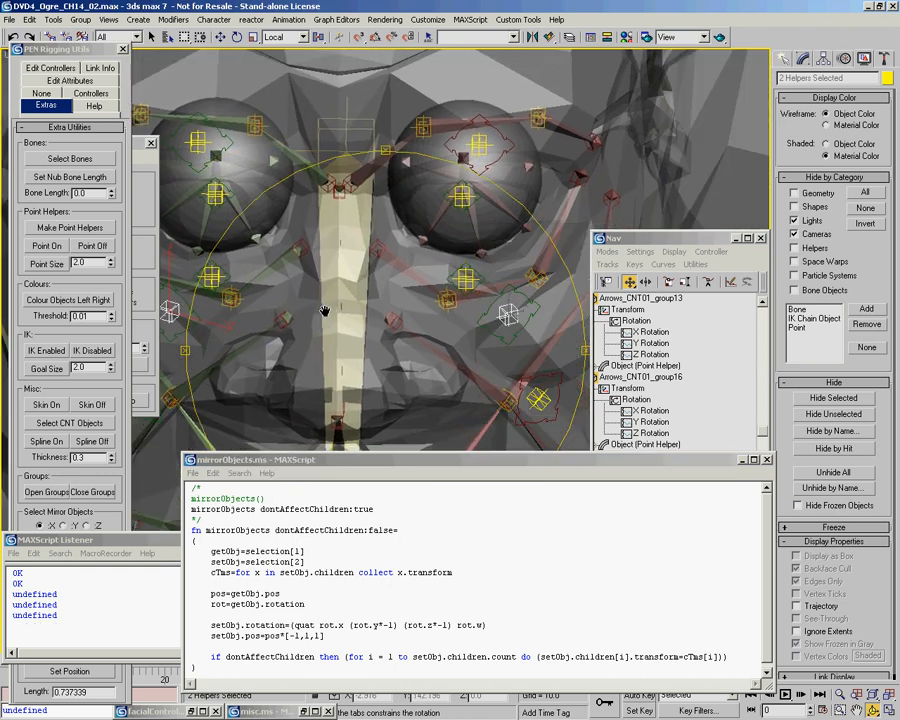
Limit selection to Shapes, select the four controls around the mirrored-side eye, recolour them by left/right side, and clear the selection
scroll(324, 311, down, 3)
alt+middle_drag(391, 323, 396, 298)
mouse_move(396, 298)
alt+middle_down()
mouse_move(397, 270)
mouse_move(372, 282)
mouse_move(415, 301)
mouse_move(393, 333)
mouse_move(407, 297)
alt+middle_up()
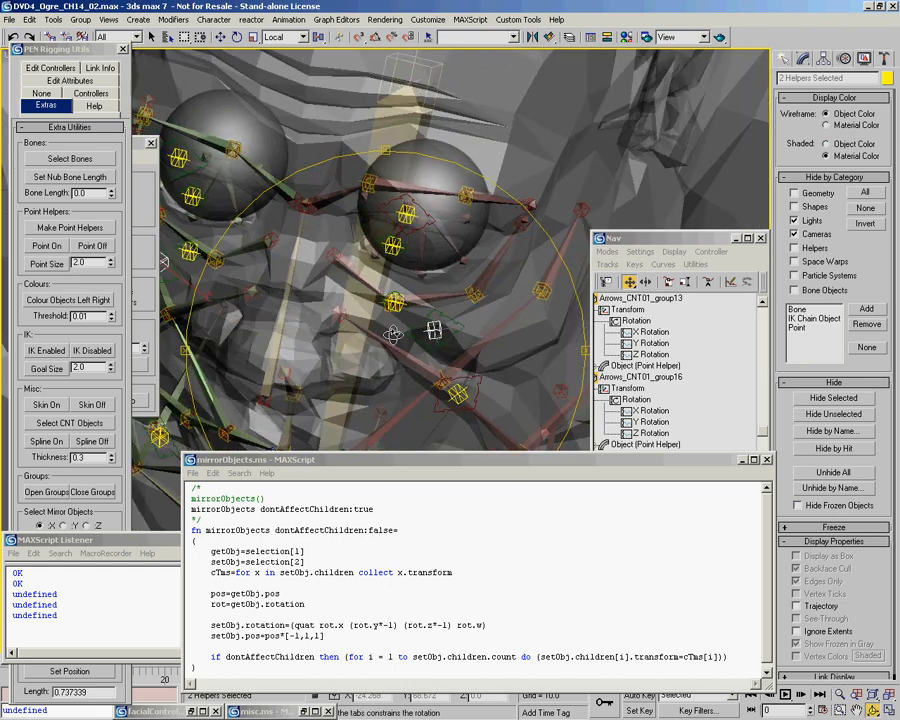
alt+middle_drag(442, 244, 426, 238)
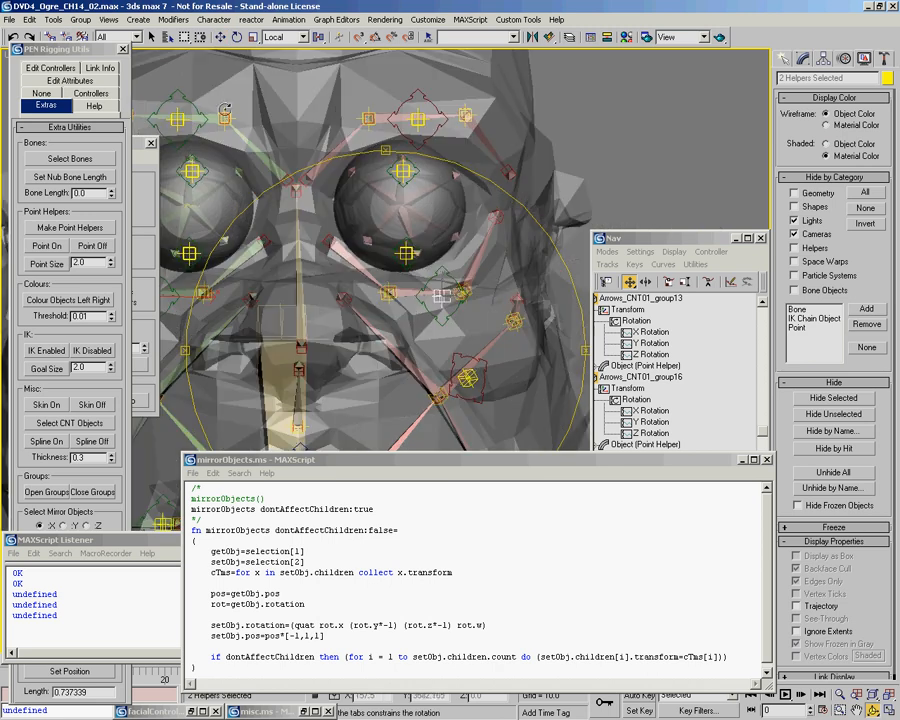
click(134, 37)
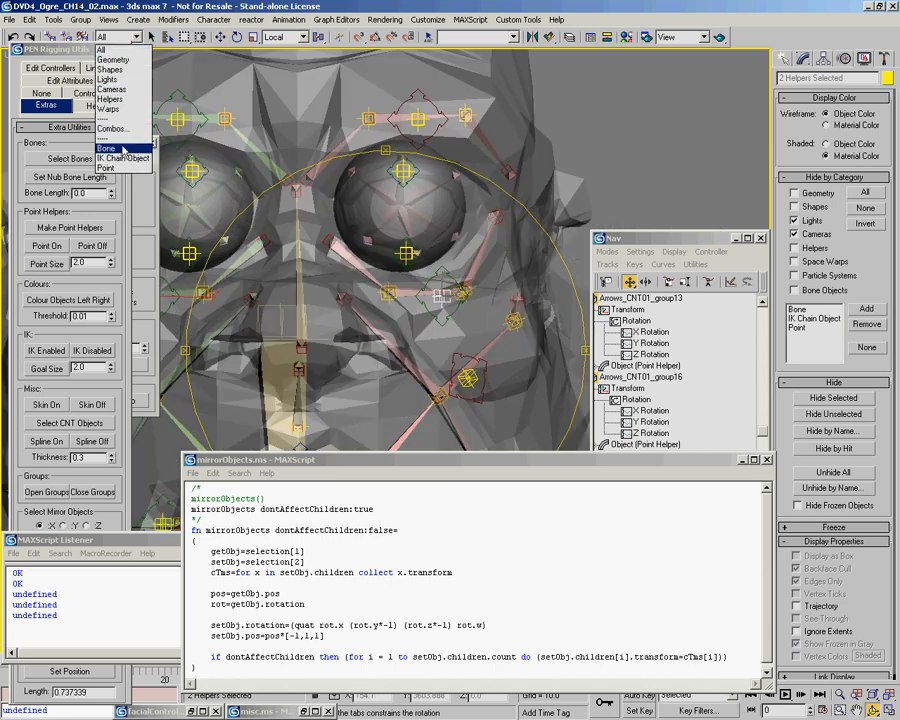
click(110, 69)
drag(615, 105, 349, 347)
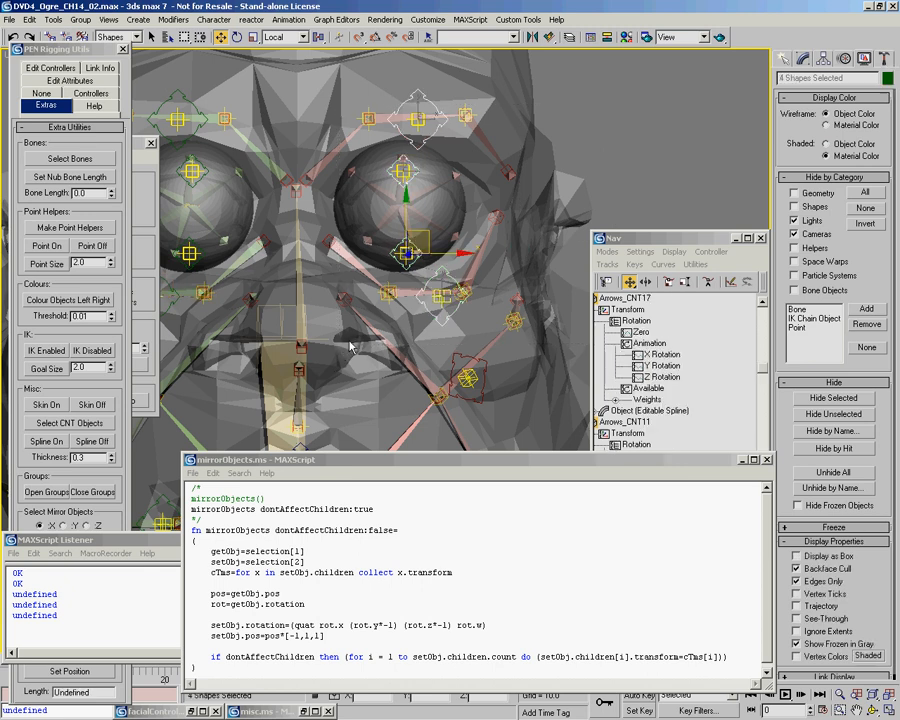
click(104, 316)
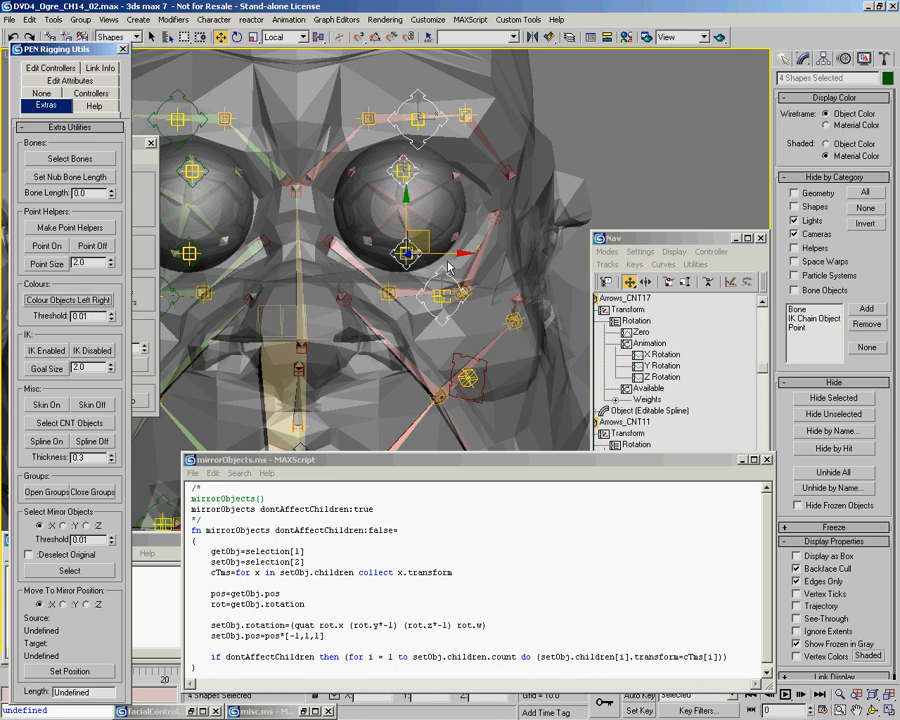
middle_drag(444, 262, 434, 277)
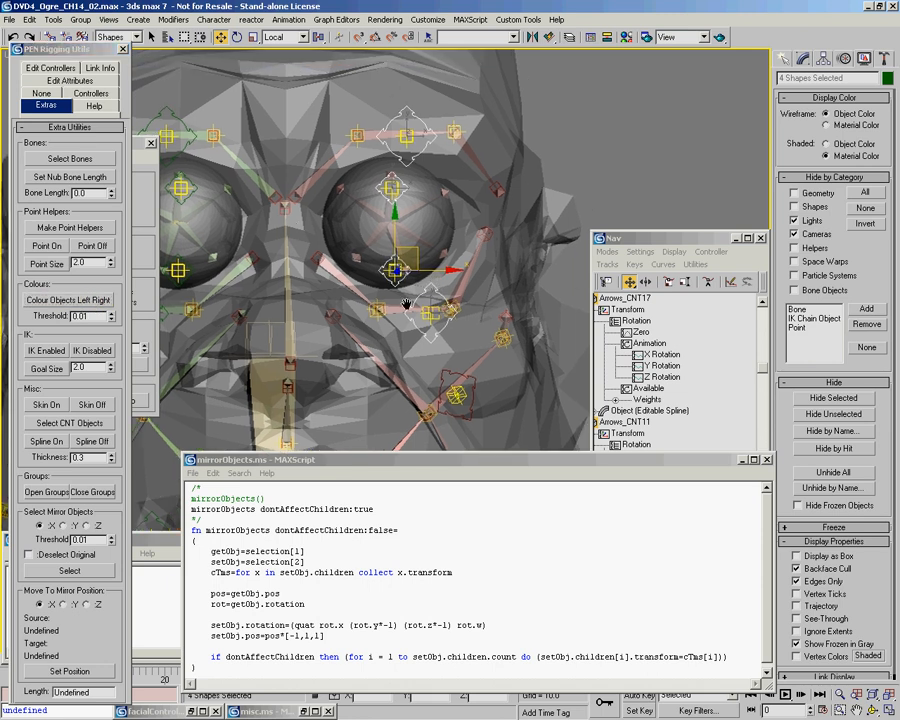
click(490, 297)
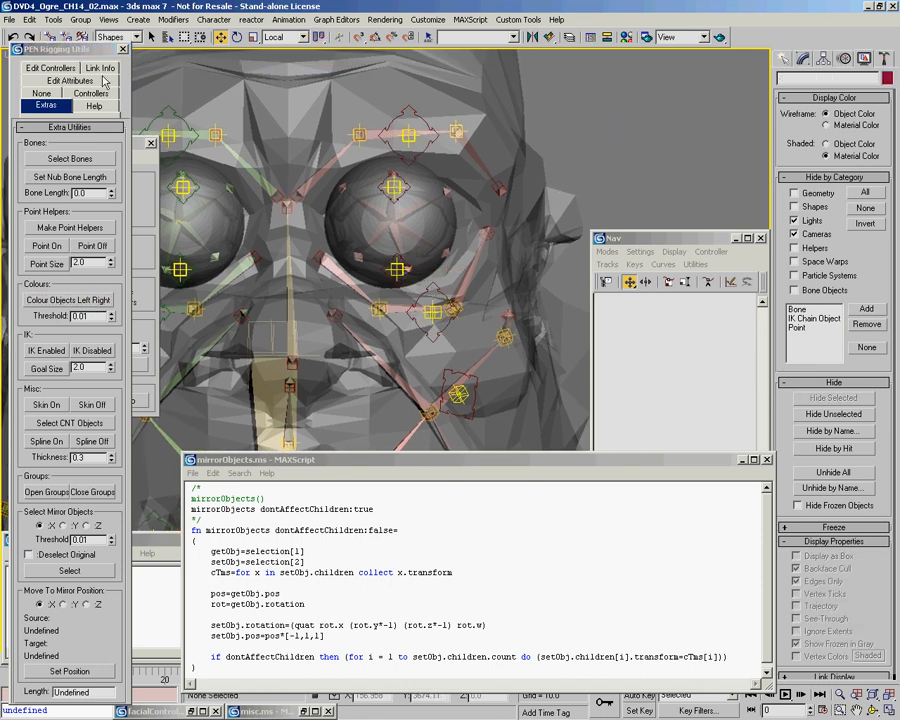
Minimize the mirrorObjects.ms script and the MAXScript Listener windows
click(741, 461)
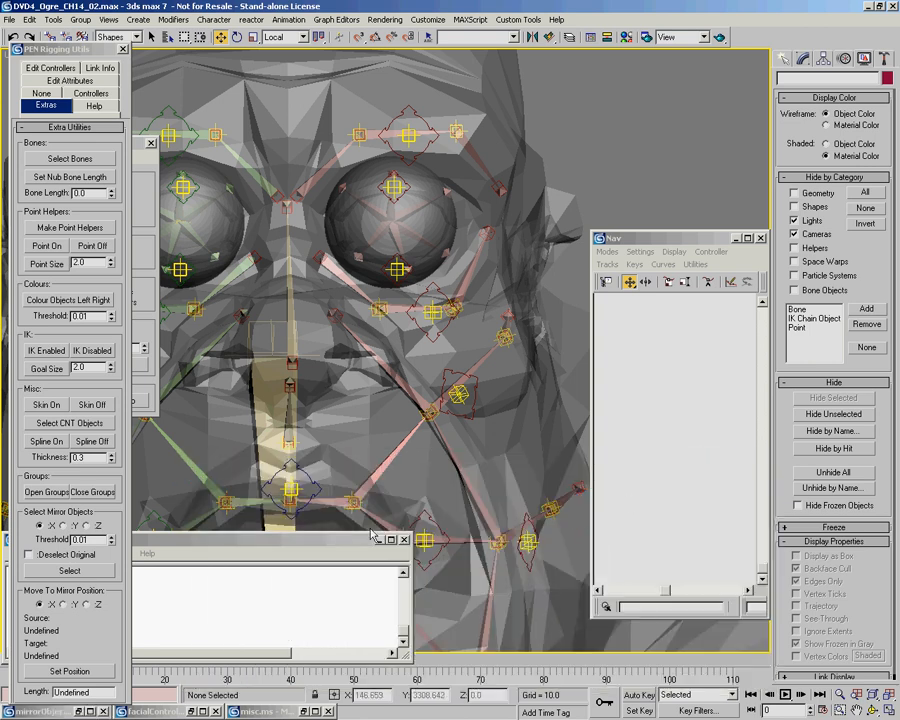
click(380, 541)
scroll(428, 268, up, 5)
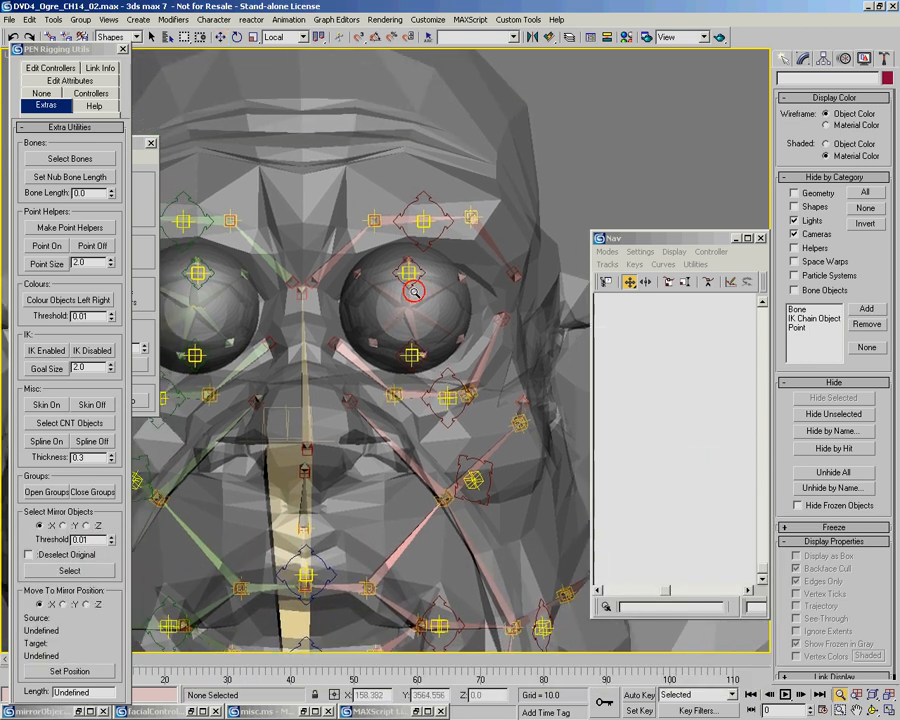
drag(361, 300, 445, 333)
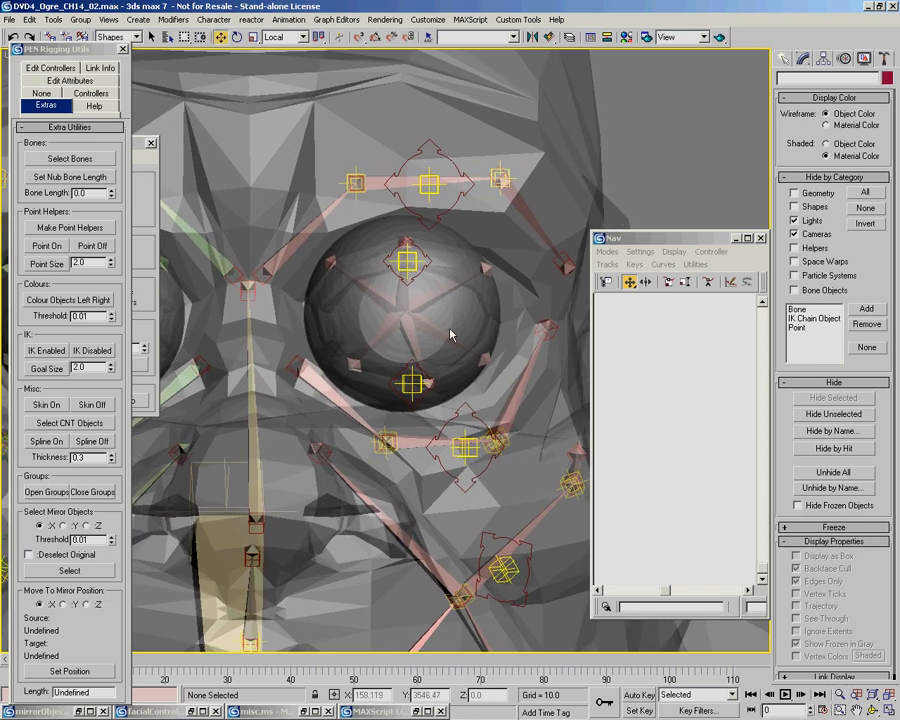
Allow all object types to be selected, select the six left eyelid bones, and group each one with point helpers of size 0.5
click(137, 37)
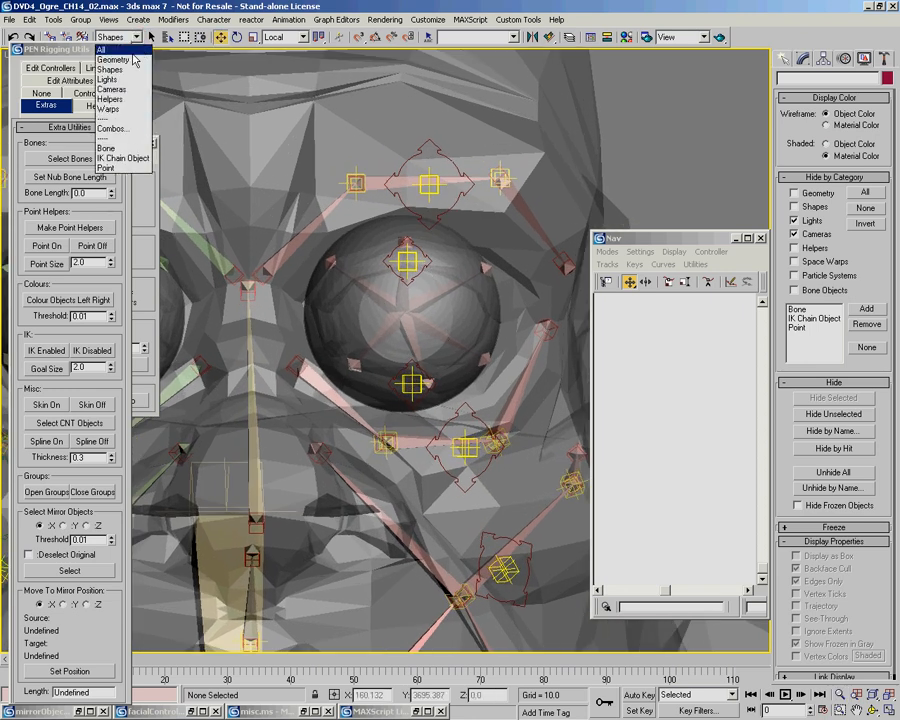
click(125, 50)
drag(342, 291, 458, 345)
alt+middle_drag(383, 345, 469, 333)
click(141, 168)
alt+middle_drag(267, 282, 210, 302)
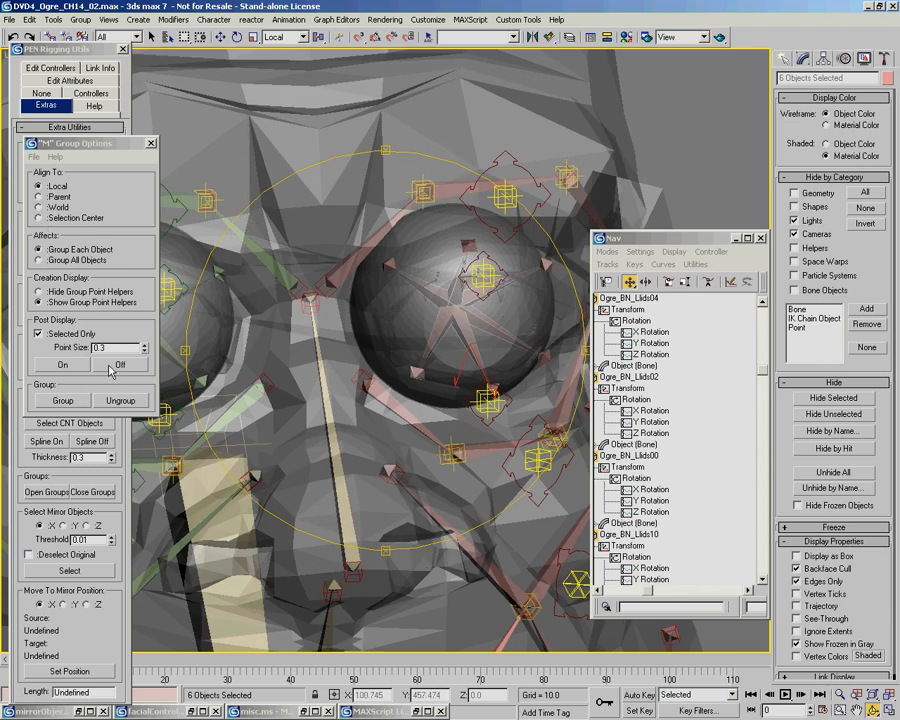
middle_drag(342, 353, 430, 351)
double_click(144, 346)
middle_drag(328, 373, 301, 373)
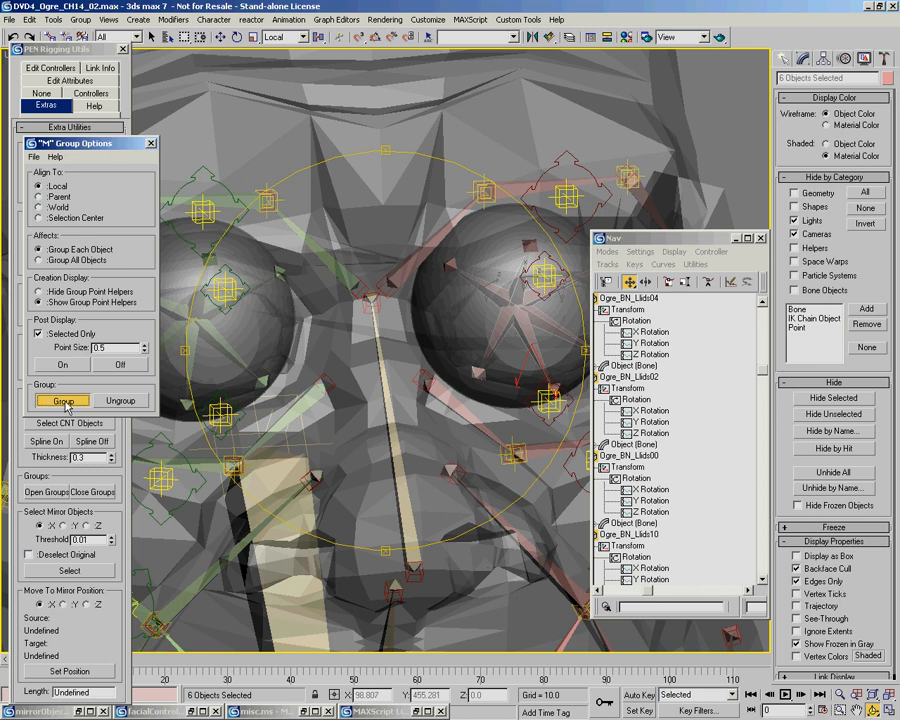
click(63, 400)
Examine the new eyelid bone group helpers inside the eyeball from several angles
scroll(436, 344, up, 2)
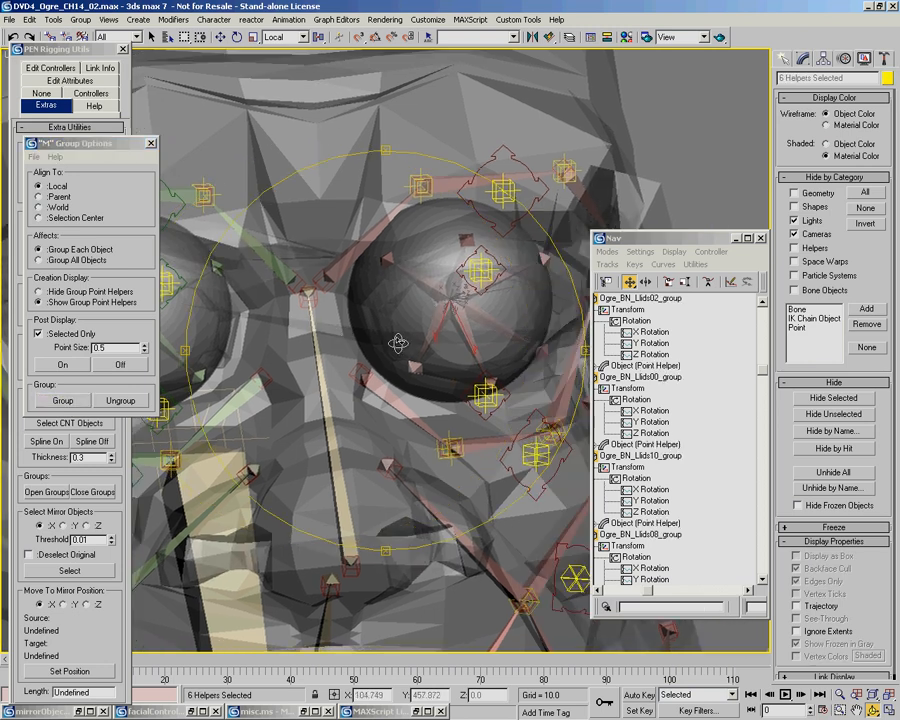
middle_drag(383, 340, 425, 361)
scroll(427, 307, down, 2)
right_click(425, 362)
click(469, 266)
key(space)
click(214, 418)
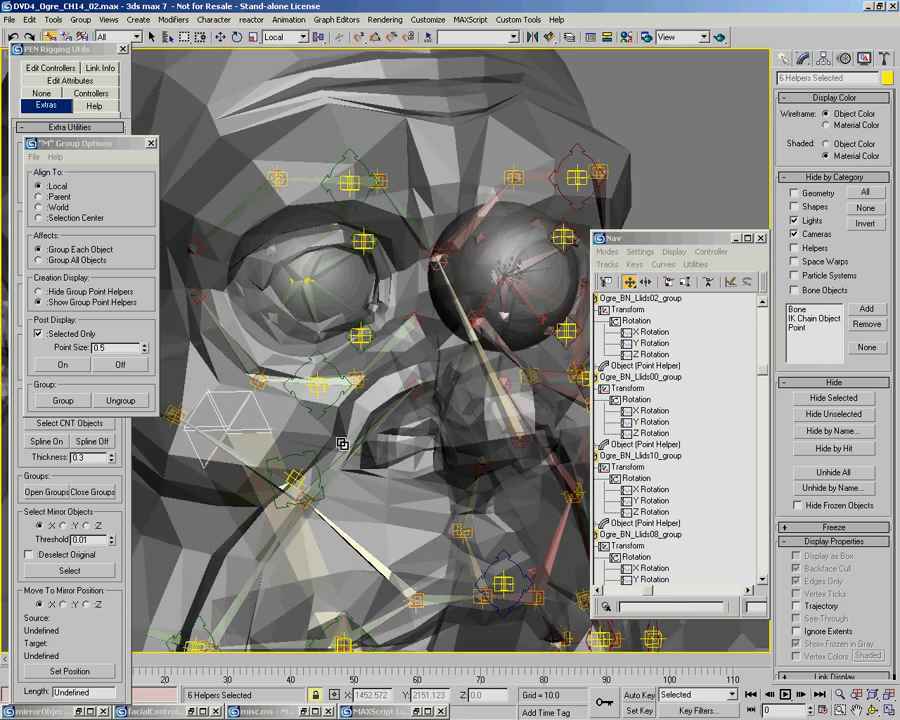
mouse_move(398, 358)
alt+middle_down()
mouse_move(381, 347)
mouse_move(365, 354)
mouse_move(384, 366)
mouse_move(354, 397)
mouse_move(358, 369)
mouse_move(388, 369)
alt+middle_up()
key(space)
right_click(371, 354)
click(401, 373)
ctrl+alt+middle_drag(527, 280, 538, 241)
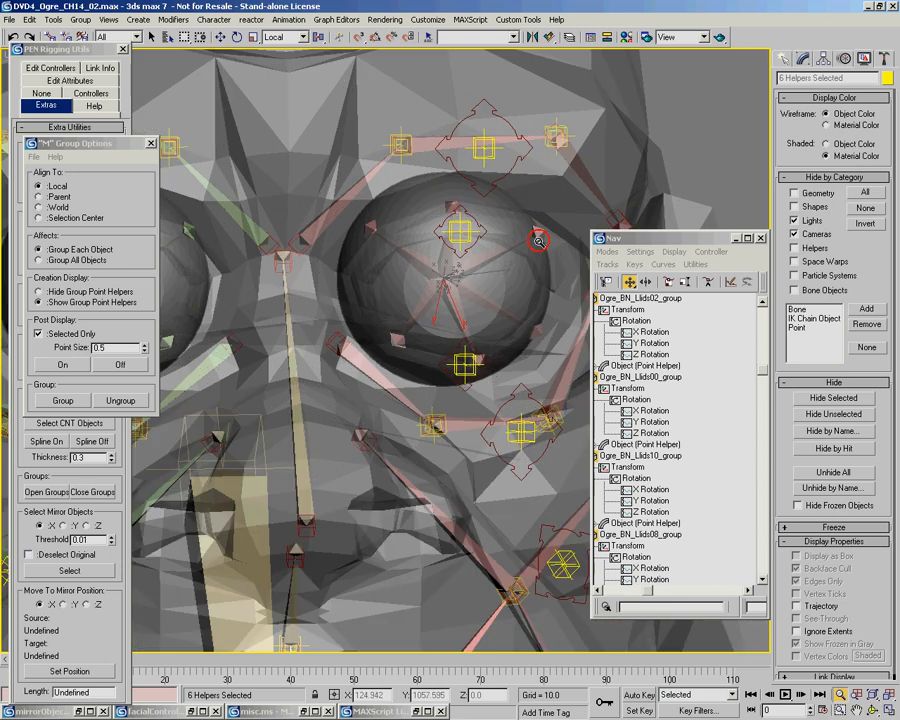
drag(538, 241, 530, 218)
right_click(504, 239)
Select the three upper eyelid bones Ogre_BN_Llids00, Ogre_BN_Llids02 and Ogre_BN_Llids04 inside the eyeball and zero out their rotations
click(485, 243)
middle_drag(464, 301, 434, 309)
alt+middle_drag(398, 318, 381, 317)
alt+middle_drag(441, 293, 410, 335)
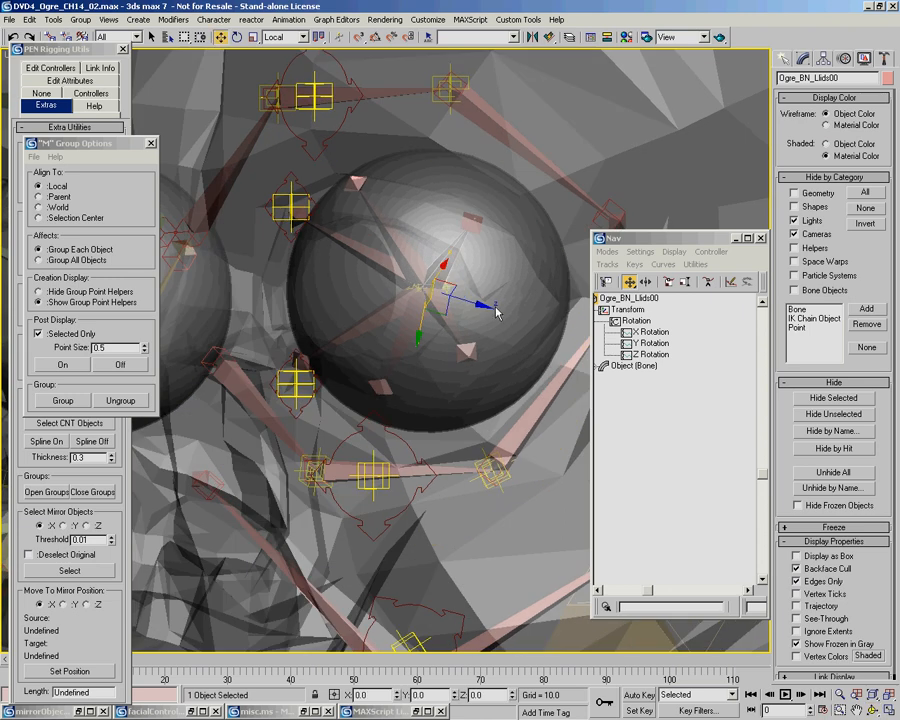
click(371, 263)
alt+middle_drag(426, 318, 477, 350)
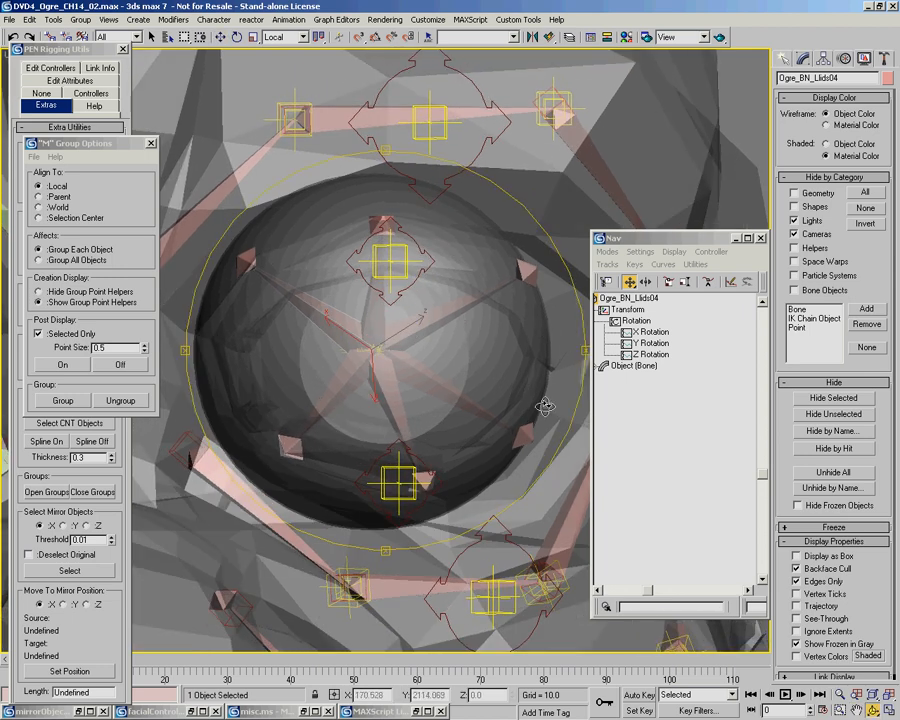
right_click(392, 321)
click(360, 316)
ctrl+click(378, 310)
ctrl+click(402, 321)
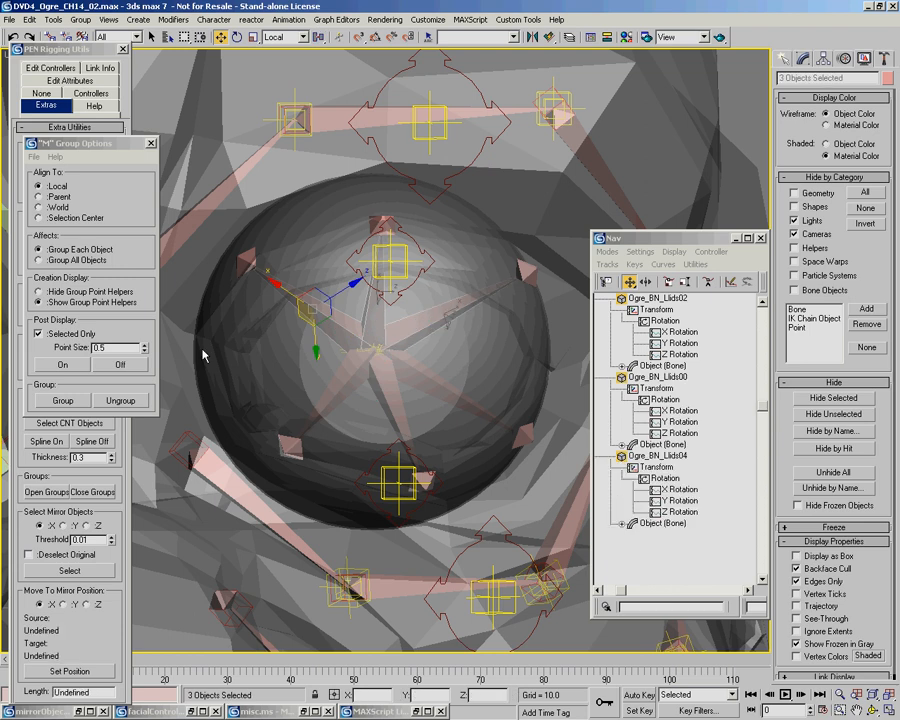
click(88, 53)
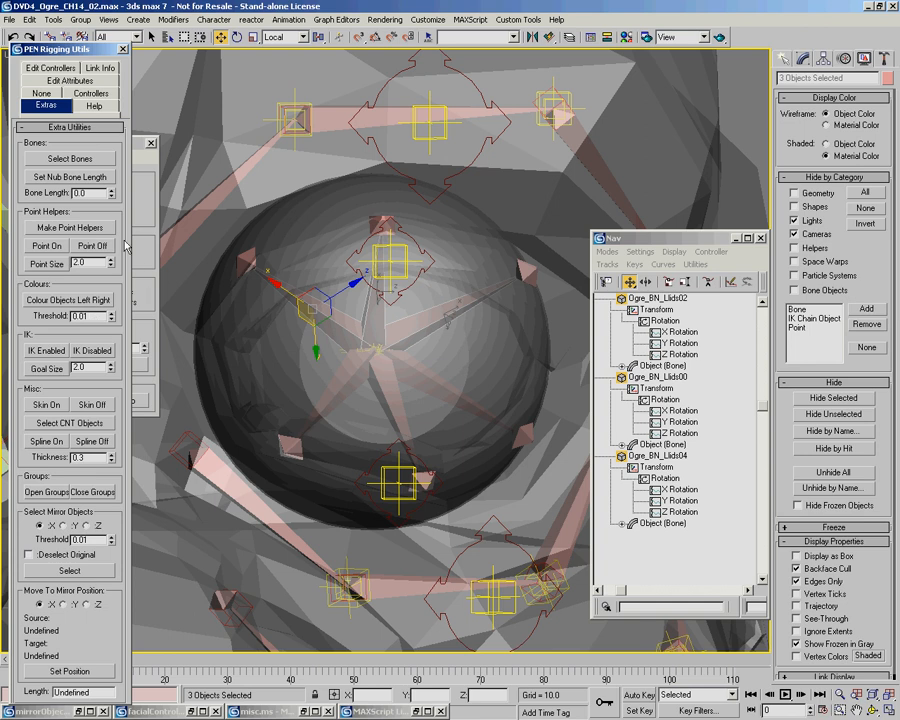
click(80, 95)
click(91, 231)
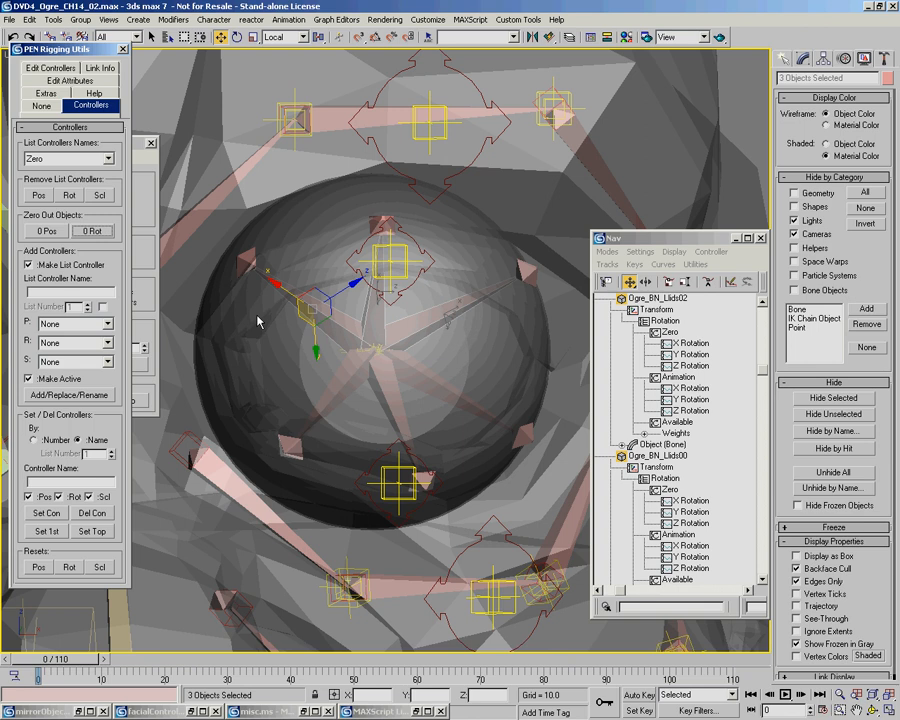
Examine the upper eyelid bones and the arrow control in front of them, ending with Ogre_BN_Llids04 selected
drag(448, 313, 381, 350)
alt+middle_drag(378, 338, 406, 325)
scroll(407, 325, up, 4)
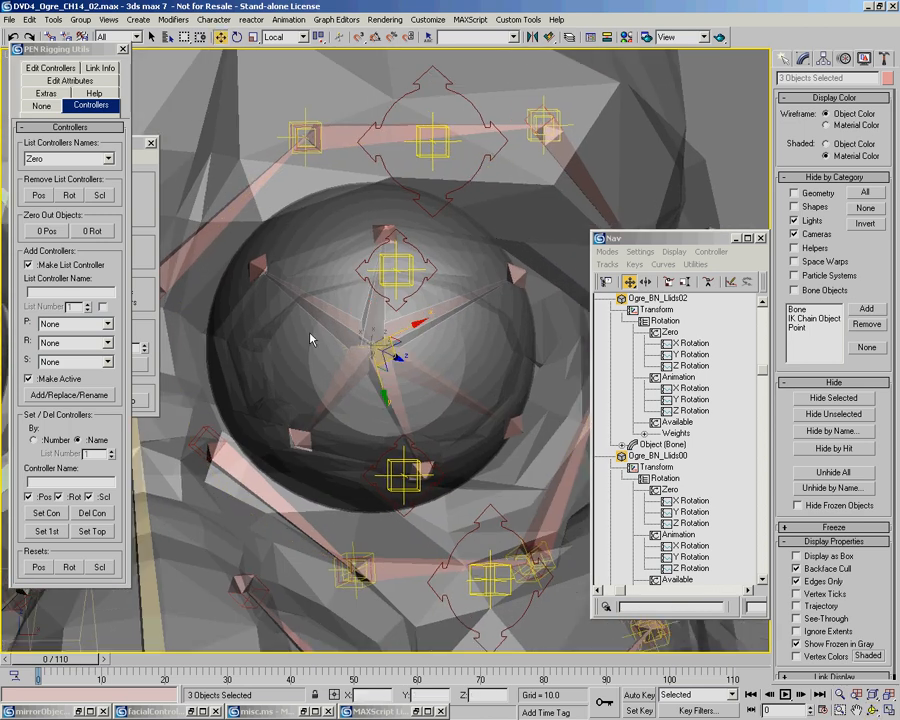
click(311, 339)
click(323, 315)
middle_drag(384, 331, 400, 314)
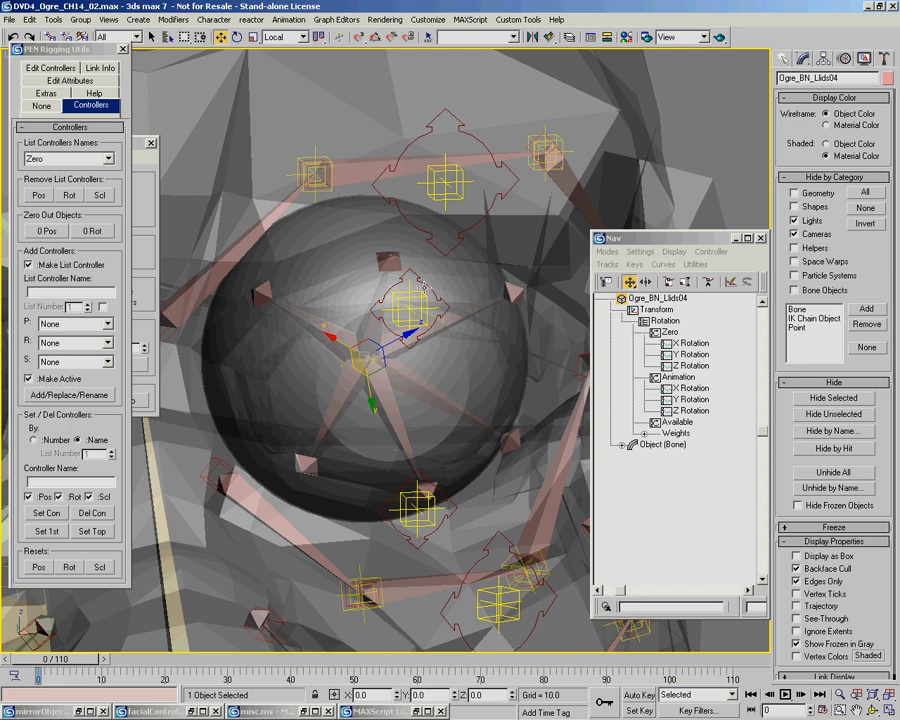
click(364, 331)
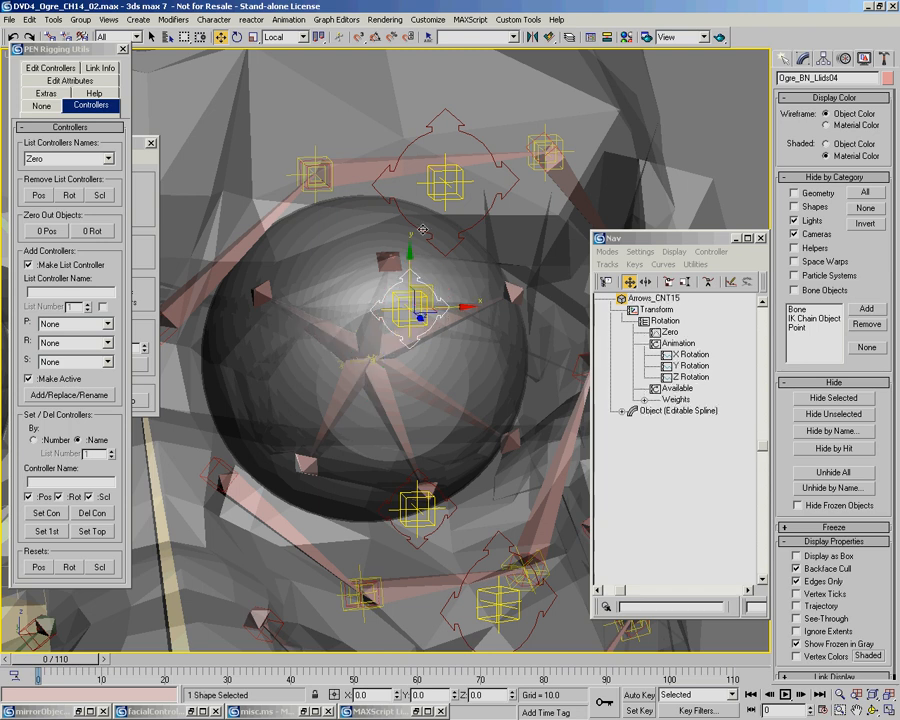
click(312, 325)
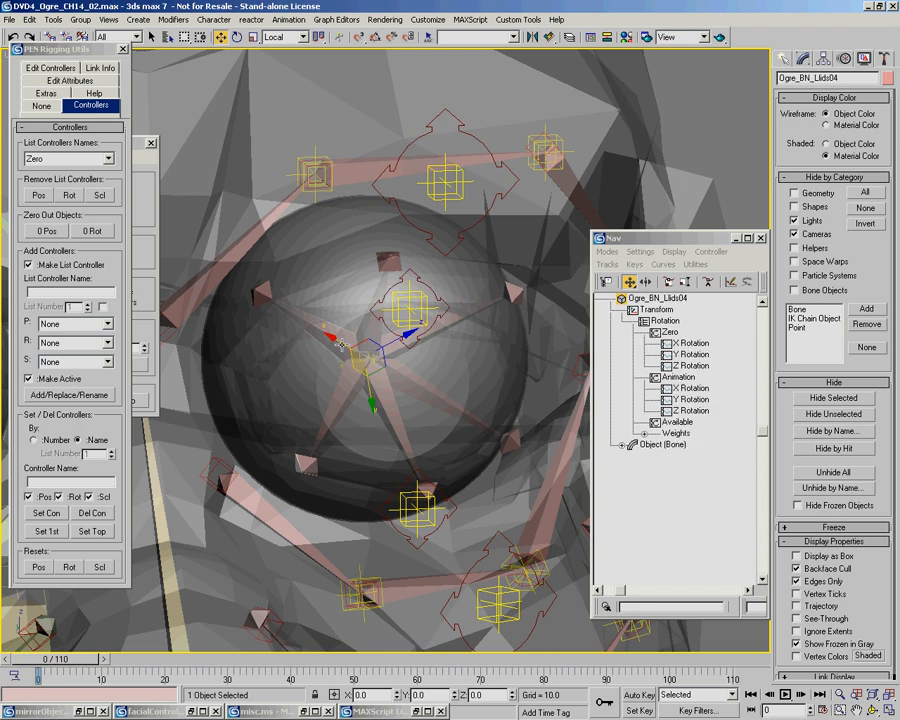
right_click(329, 332)
click(400, 467)
mouse_move(355, 363)
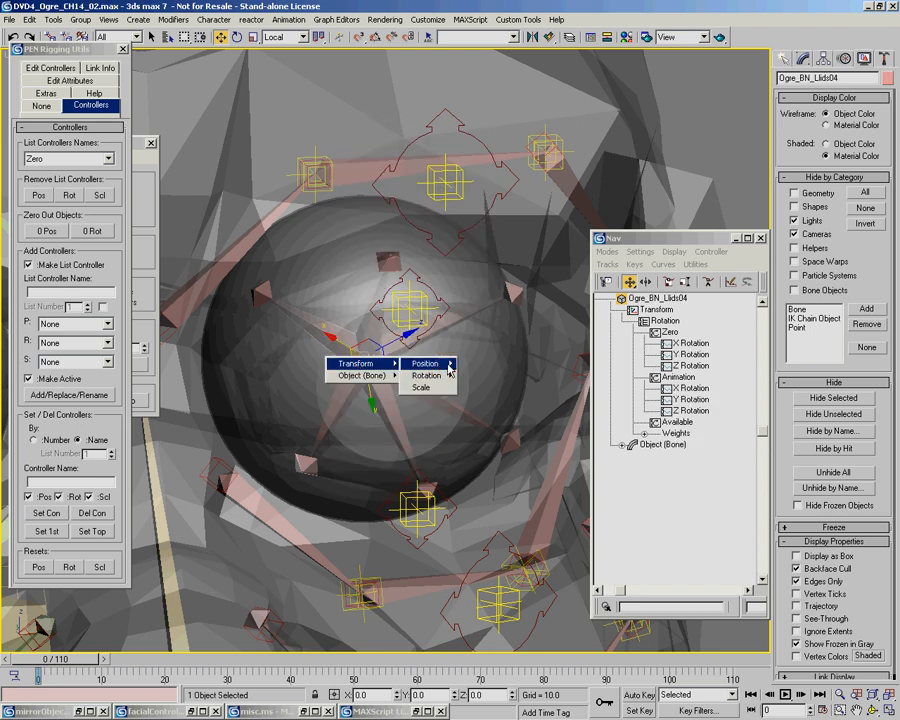
mouse_move(425, 363)
mouse_move(505, 379)
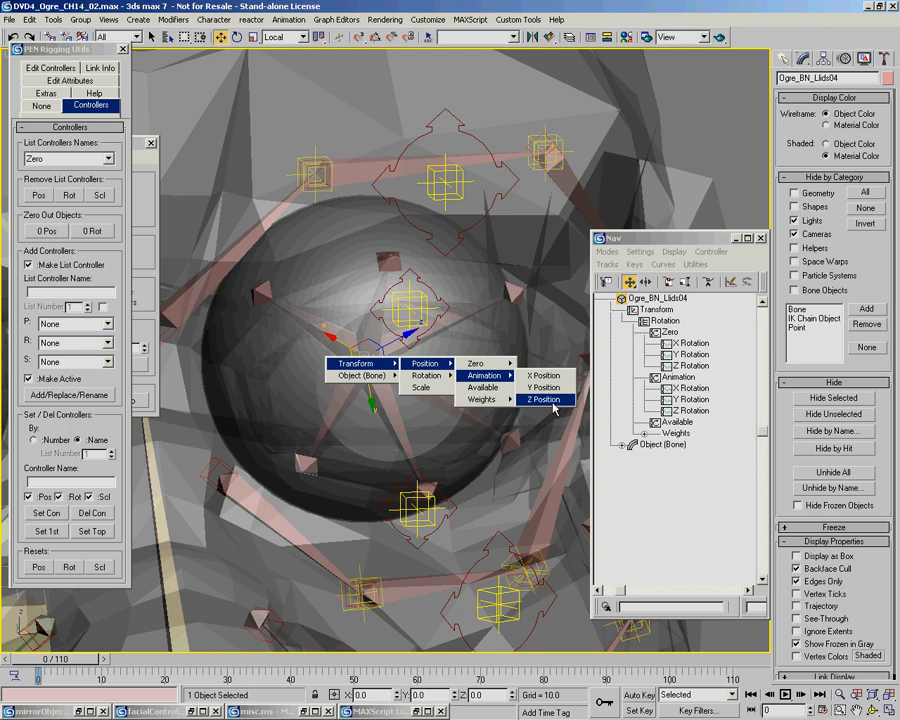
click(548, 399)
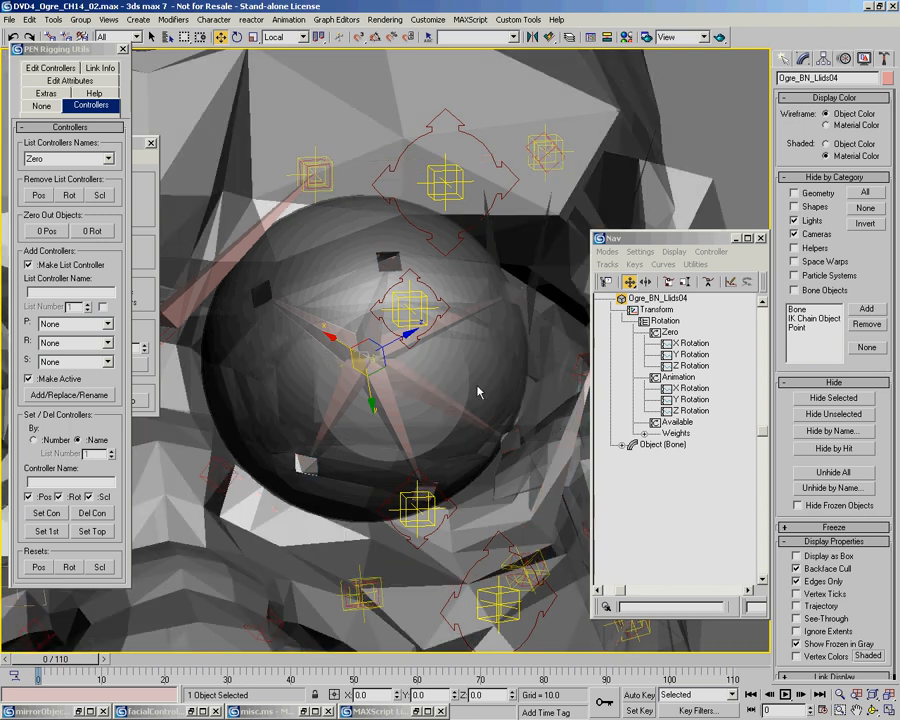
Select all three upper eyelid bones and assign a Float List controller to the Z Rotation tracks under their Animation rotation
ctrl+click(372, 323)
ctrl+click(461, 321)
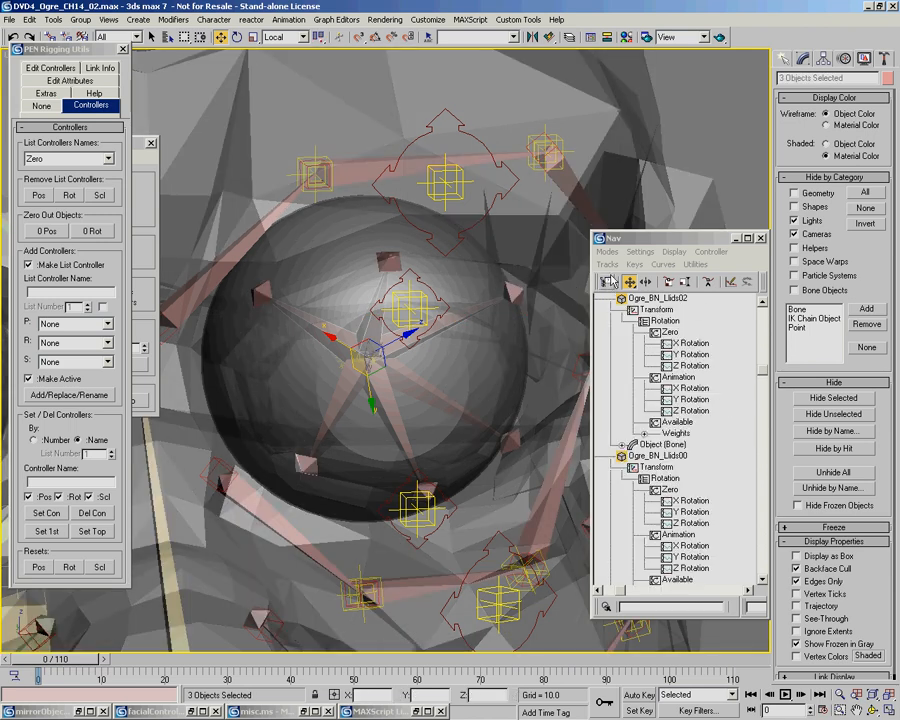
click(606, 283)
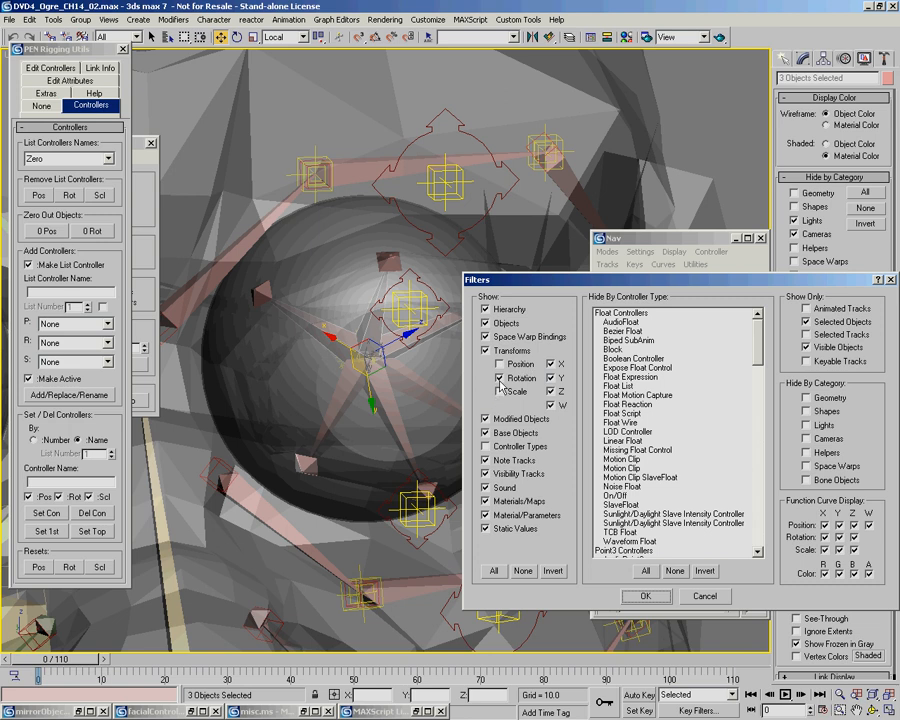
click(890, 280)
scroll(679, 305, down, 2)
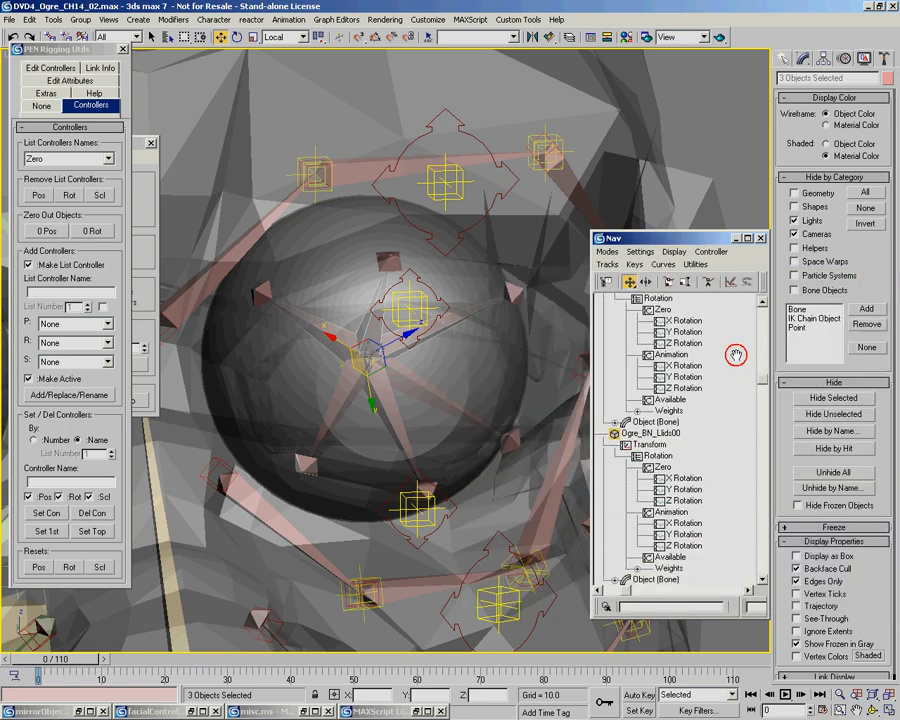
scroll(714, 410, down, 3)
click(690, 446)
scroll(725, 360, down, 3)
ctrl+click(688, 501)
right_click(700, 505)
click(741, 528)
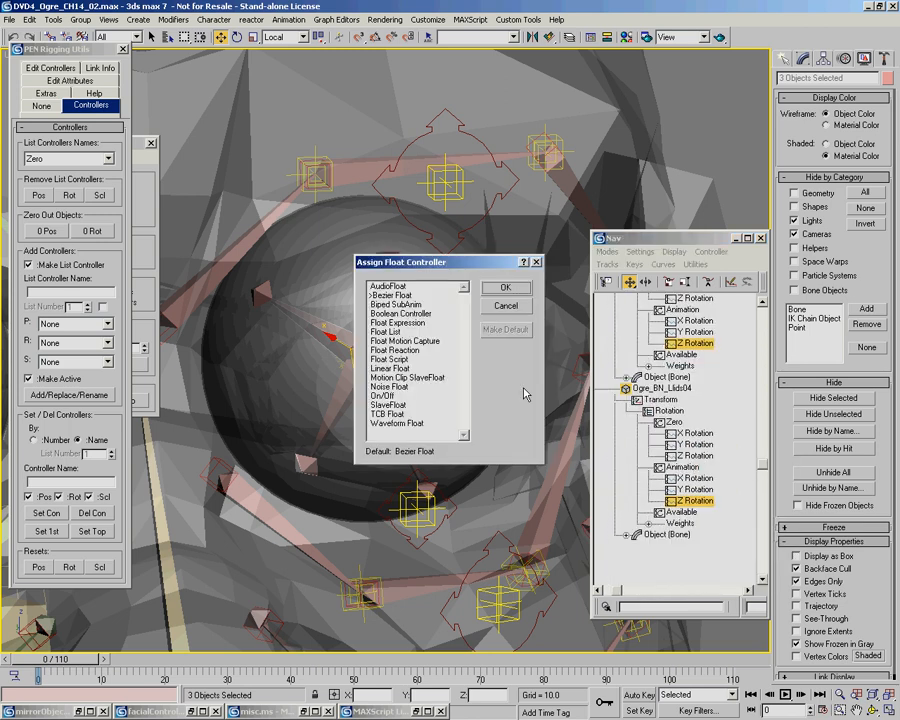
double_click(388, 332)
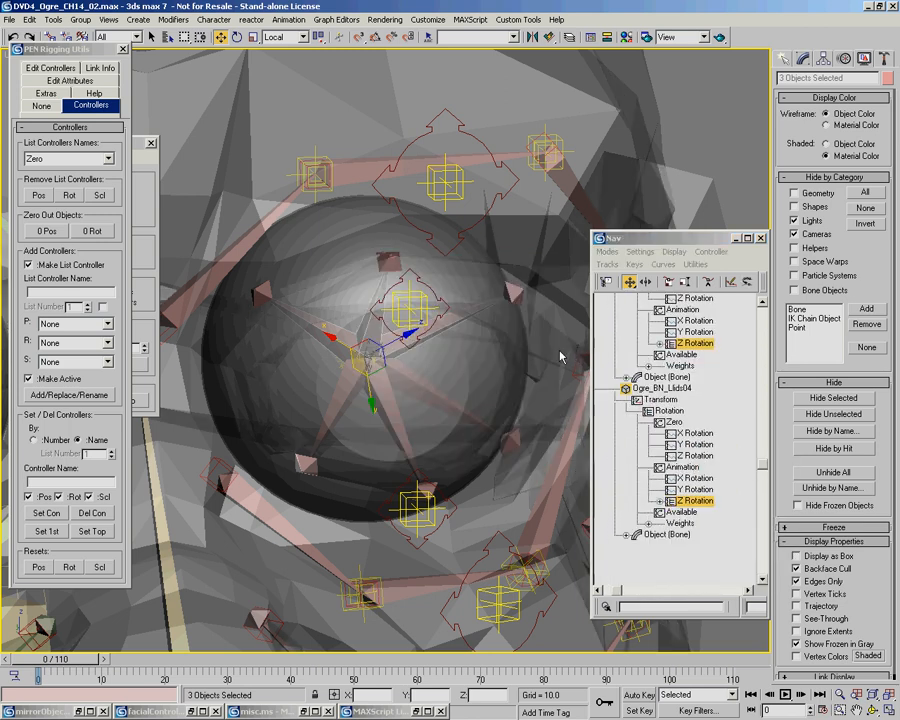
Set up parameter wiring from the Available slot of Ogre_BN_Llids04's animation Z Rotation list to Arrows_CNT15's animation Y Position
click(341, 321)
right_click(338, 315)
click(384, 448)
mouse_move(390, 363)
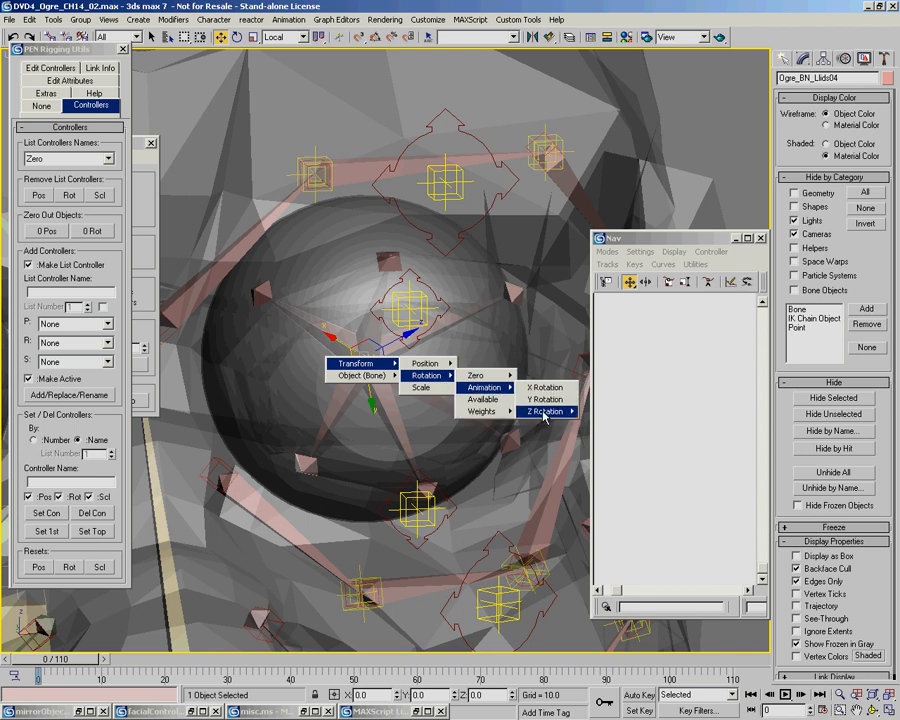
mouse_move(544, 412)
click(607, 533)
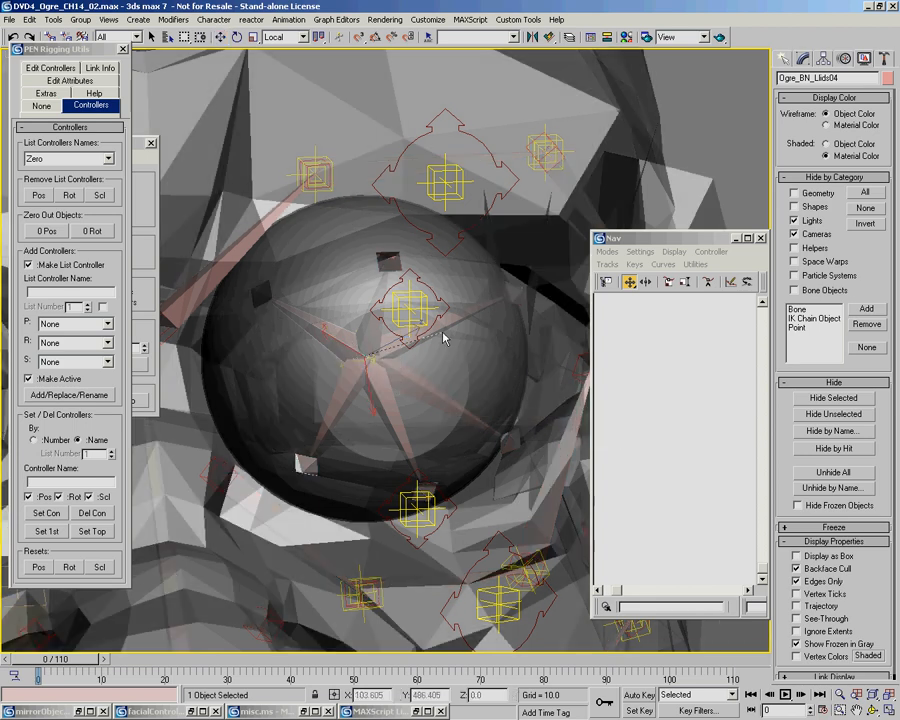
click(377, 291)
mouse_move(425, 294)
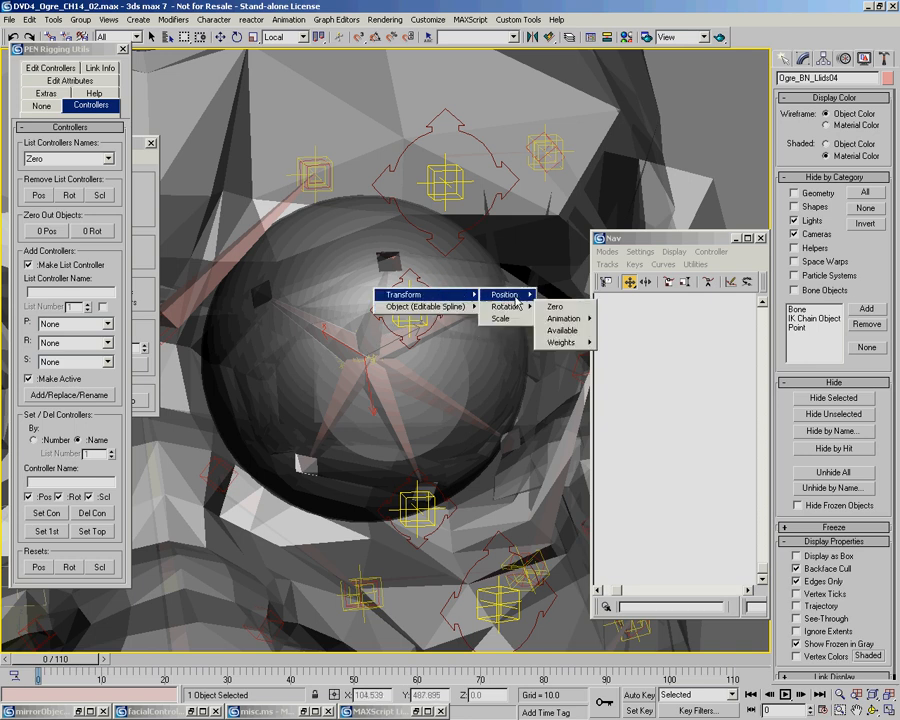
mouse_move(506, 294)
mouse_move(566, 313)
click(620, 315)
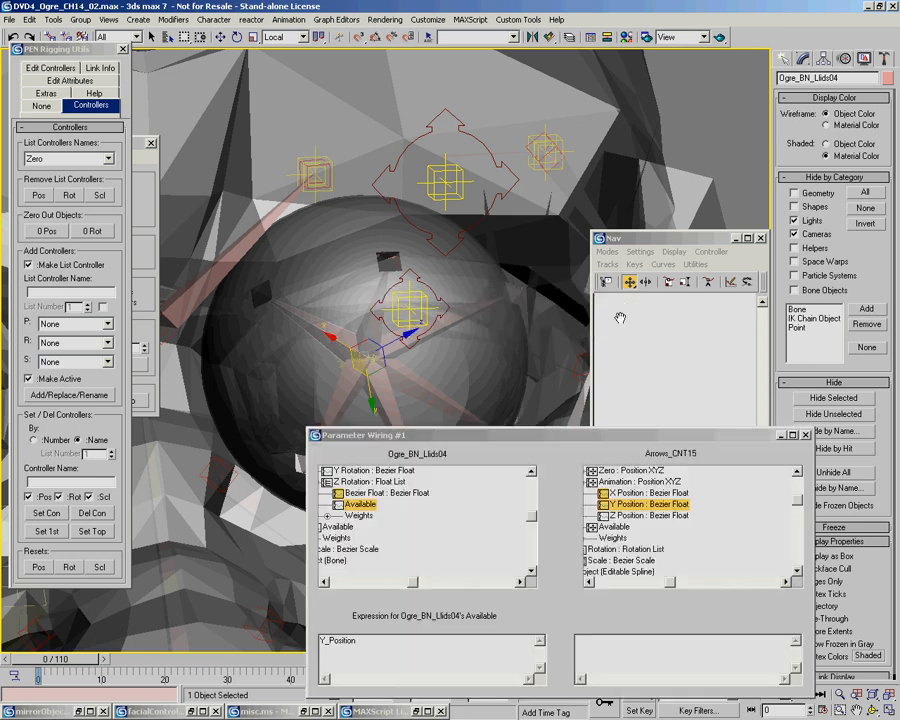
Connect the wire one-way so Arrows_CNT15's Y Position drives Ogre_BN_Llids04's Z rotation, and test it by moving the control
click(563, 512)
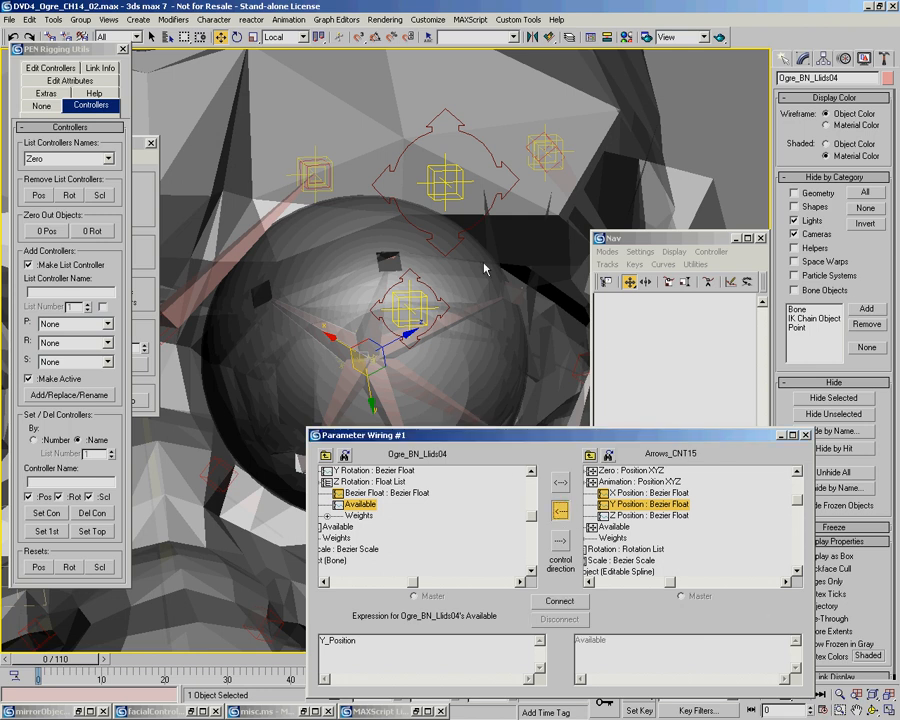
click(435, 293)
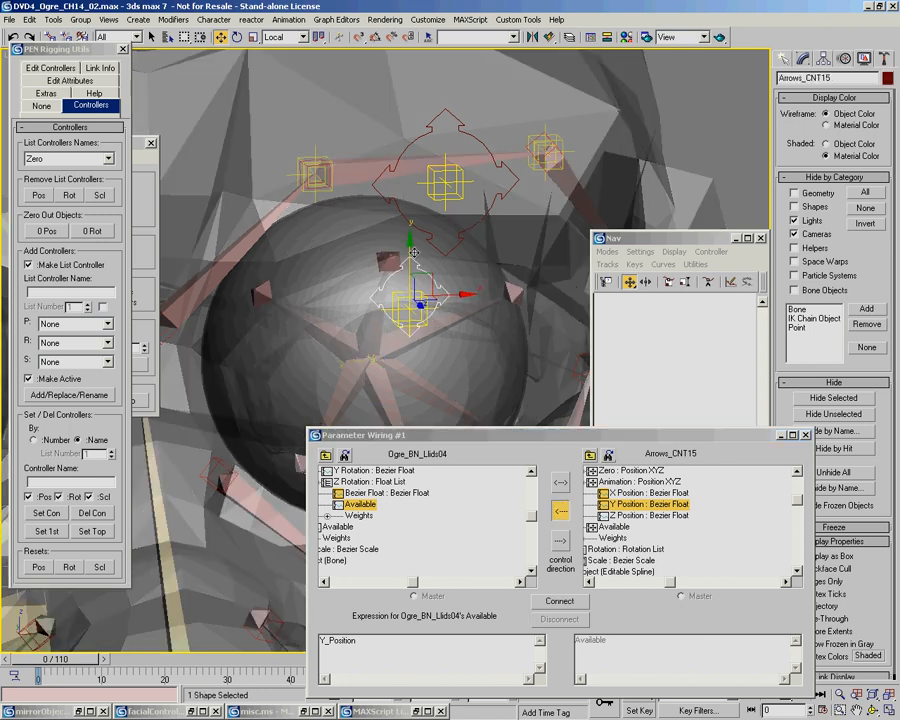
drag(410, 285, 411, 289)
right_click(411, 289)
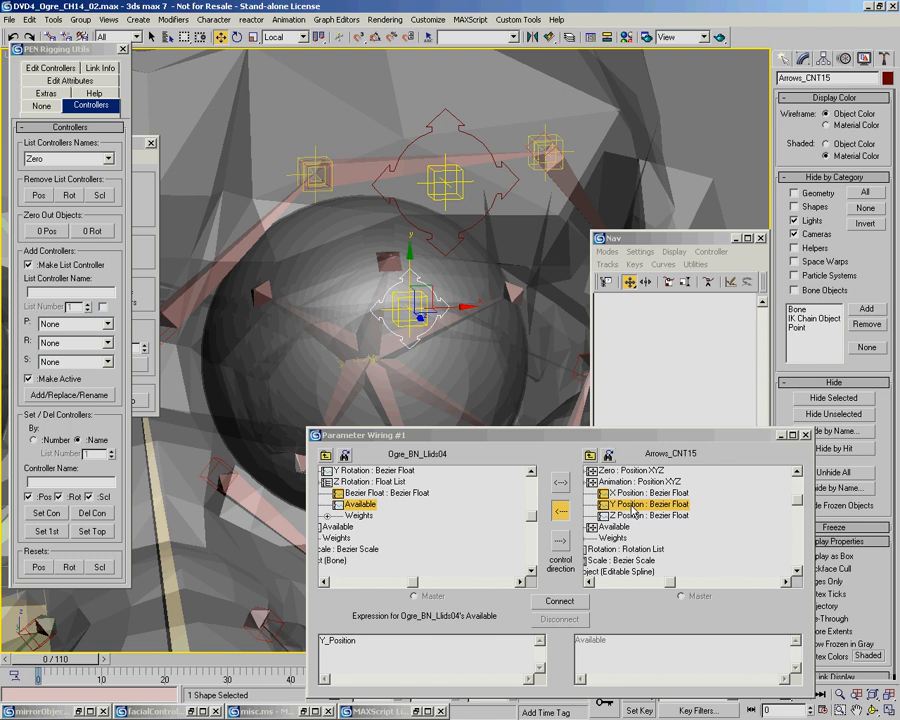
click(559, 606)
mouse_move(410, 275)
mouse_down()
mouse_move(411, 255)
mouse_move(411, 299)
mouse_up()
right_click(411, 298)
drag(416, 243, 421, 276)
right_click(421, 276)
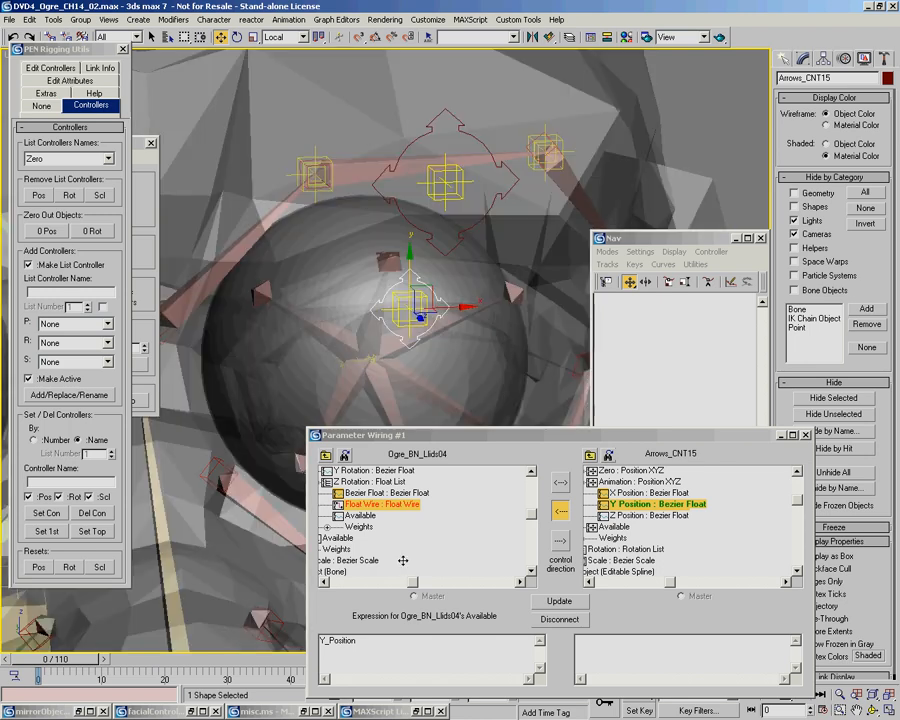
Change the Ogre_BN_Llids04 wiring expression to -Y_Position, update the connection, and test it with the arrow control
click(321, 640)
text(-)
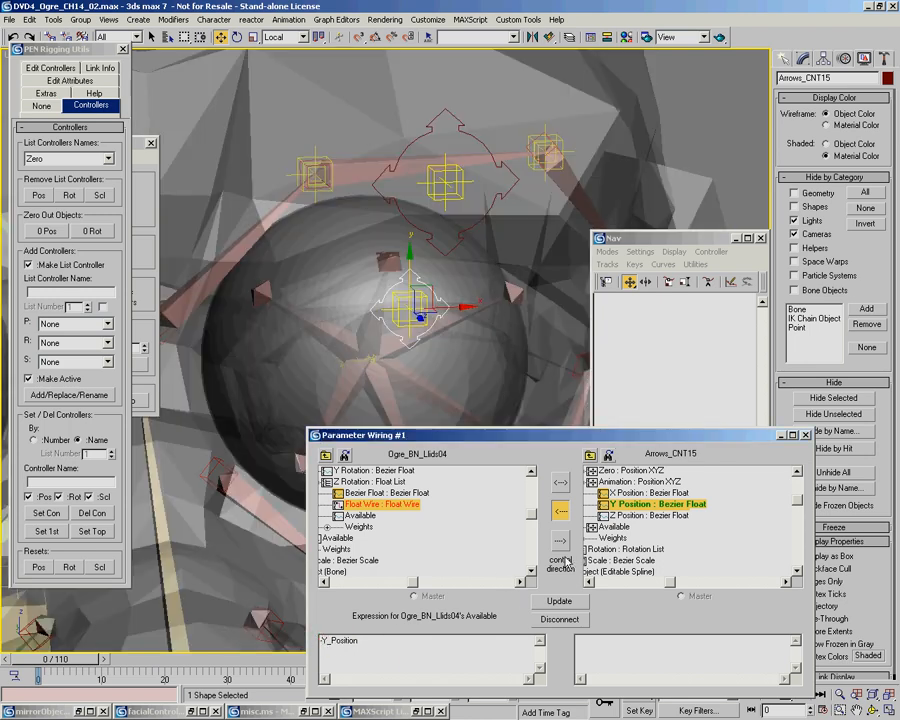
click(557, 603)
mouse_move(409, 275)
mouse_down()
mouse_move(406, 316)
mouse_move(422, 249)
mouse_move(433, 342)
mouse_move(430, 273)
mouse_move(410, 292)
mouse_move(414, 335)
mouse_move(419, 284)
mouse_up()
right_click(428, 278)
Set up parameter wiring from the Available slot of Ogre_BN_Llids02's animation Z Rotation list to Arrows_CNT15's animation Y Position
drag(573, 438, 348, 407)
click(371, 328)
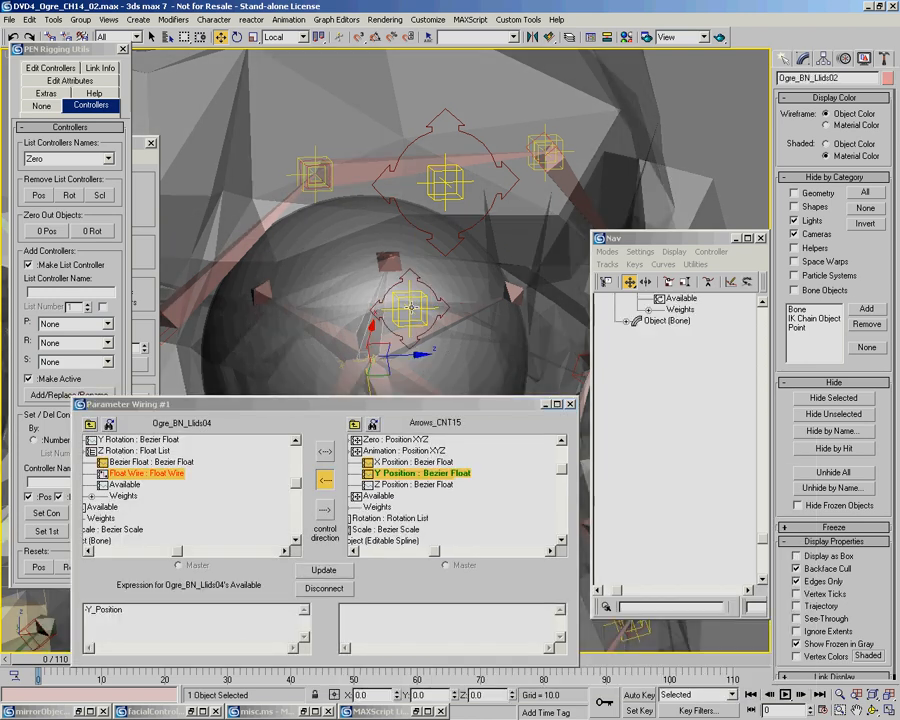
right_click(371, 298)
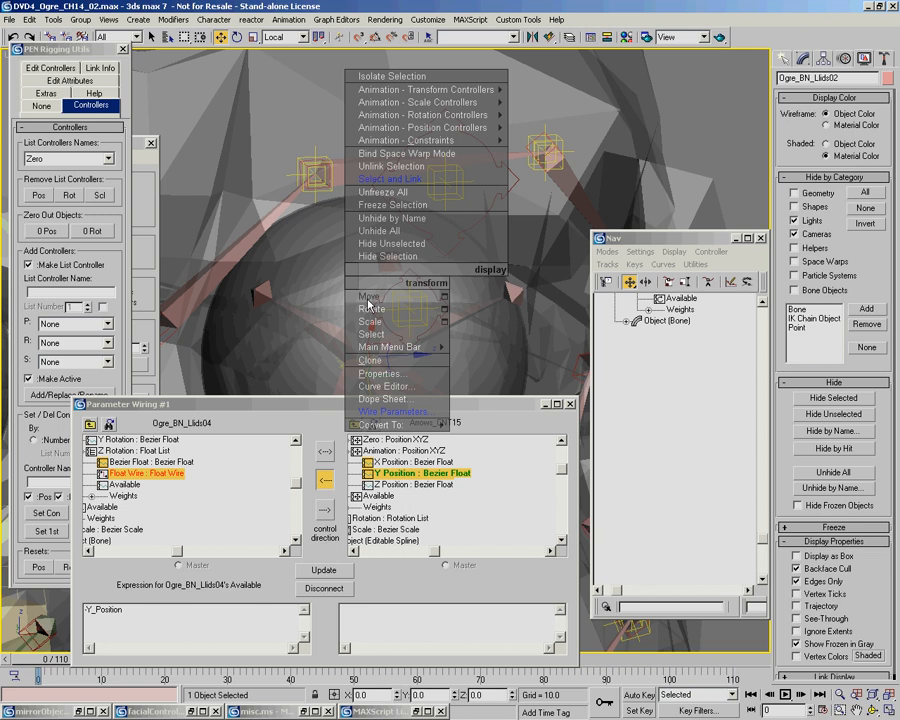
click(393, 411)
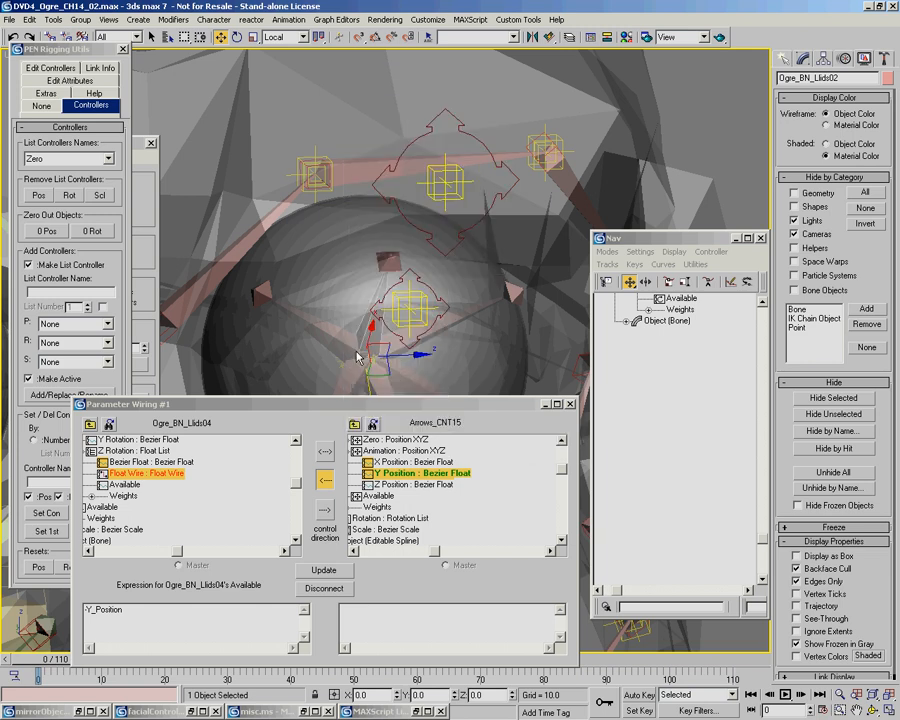
mouse_move(357, 364)
mouse_move(441, 365)
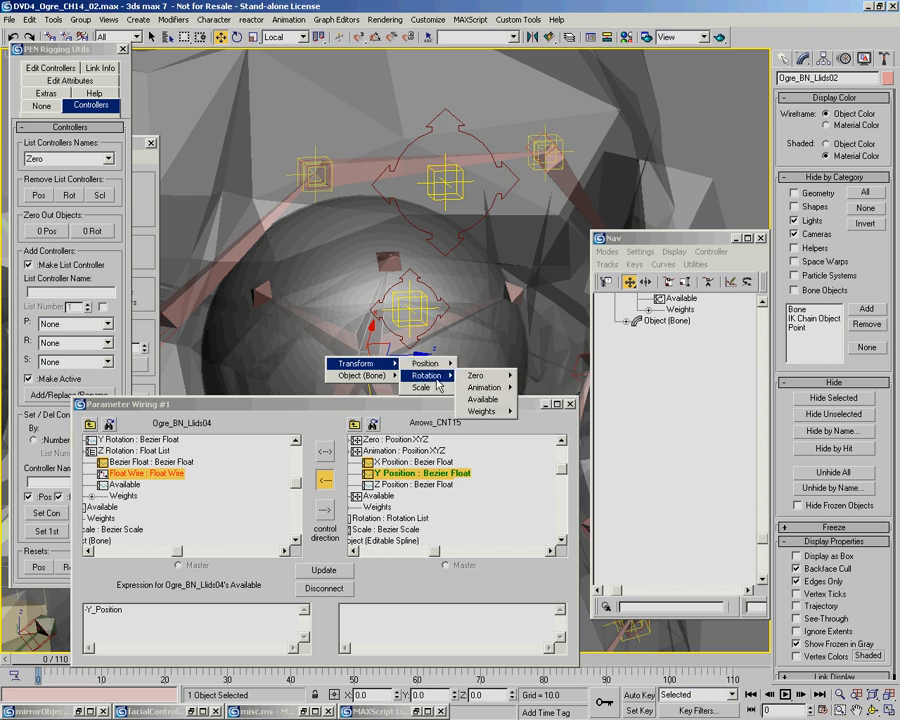
mouse_move(490, 387)
mouse_move(555, 412)
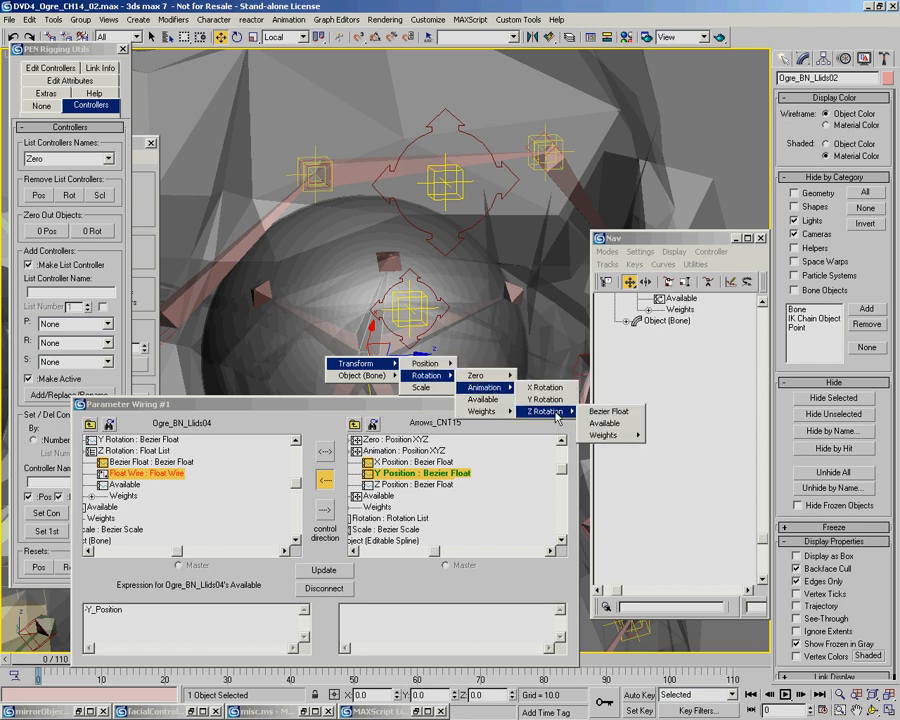
click(619, 424)
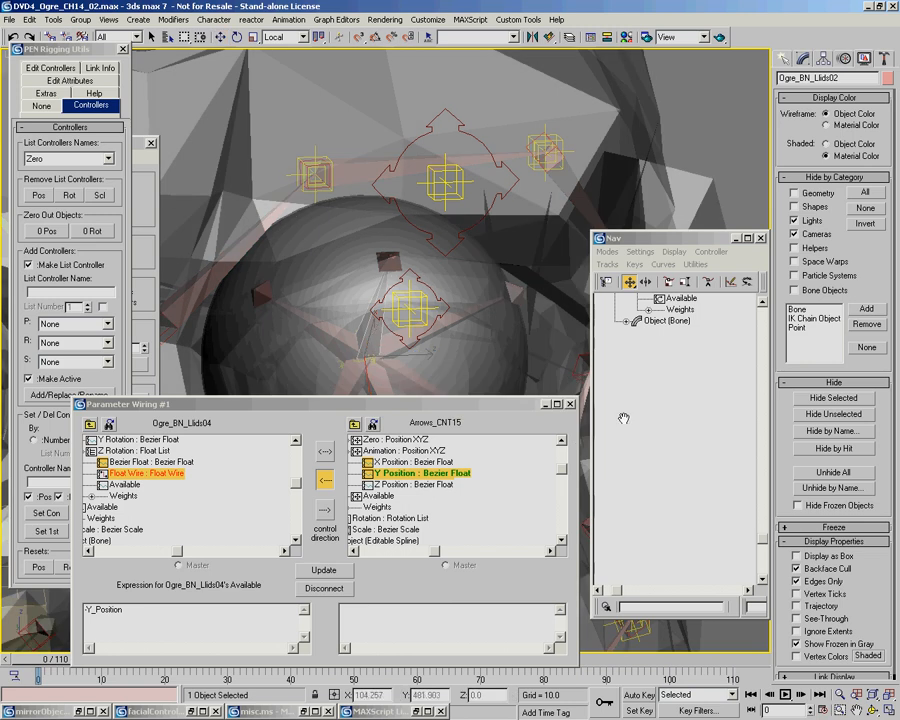
click(421, 283)
mouse_move(410, 290)
mouse_move(500, 290)
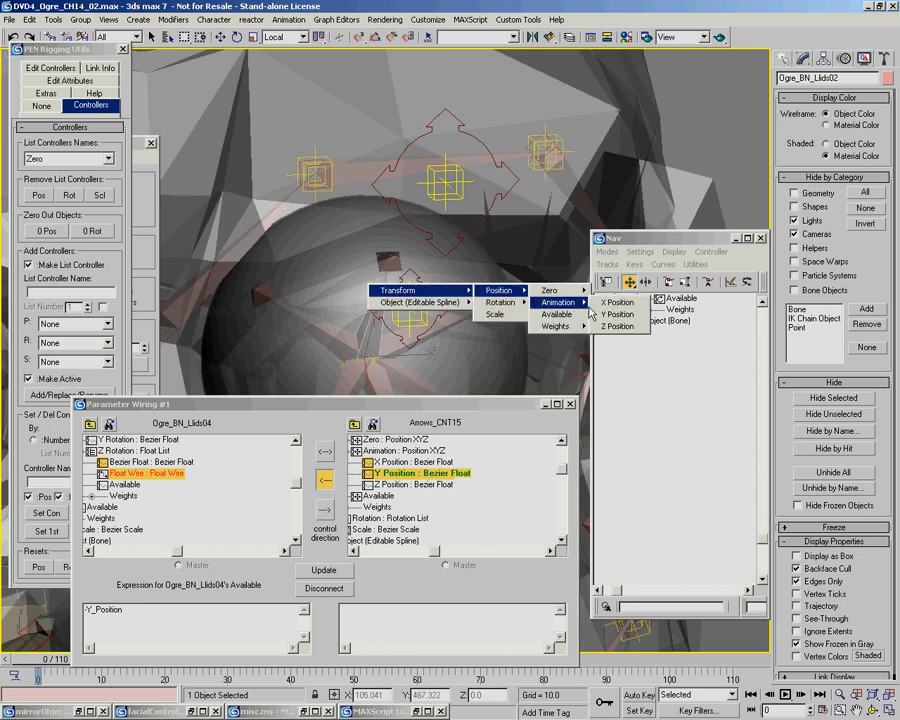
click(556, 314)
Connect the wire one-way so Arrows_CNT15's Y Position drives Ogre_BN_Llids02's Z rotation, and move the wiring window aside
click(324, 480)
click(324, 569)
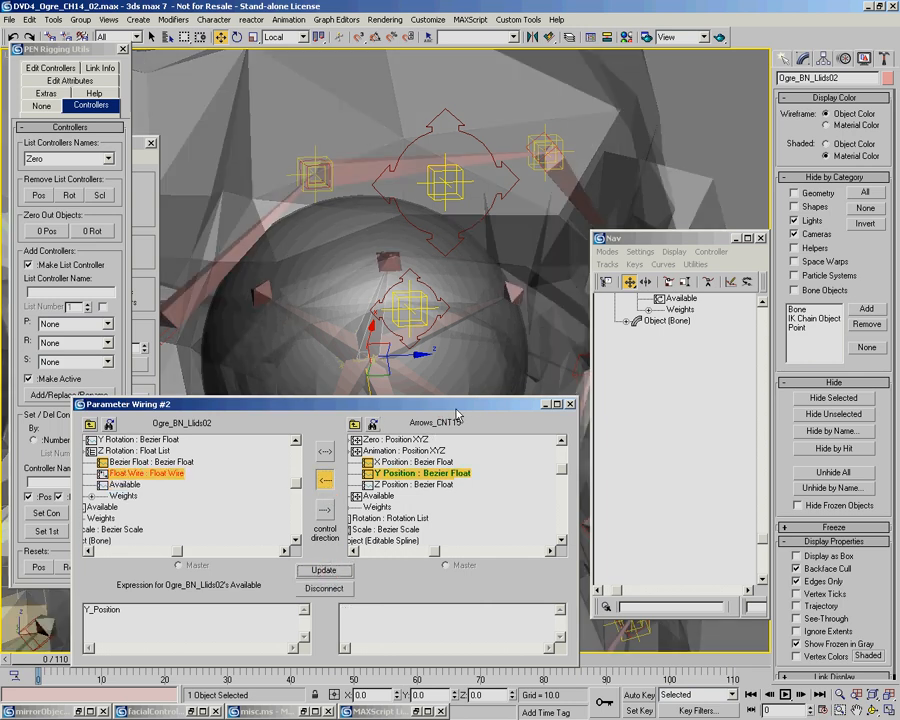
drag(441, 410, 505, 422)
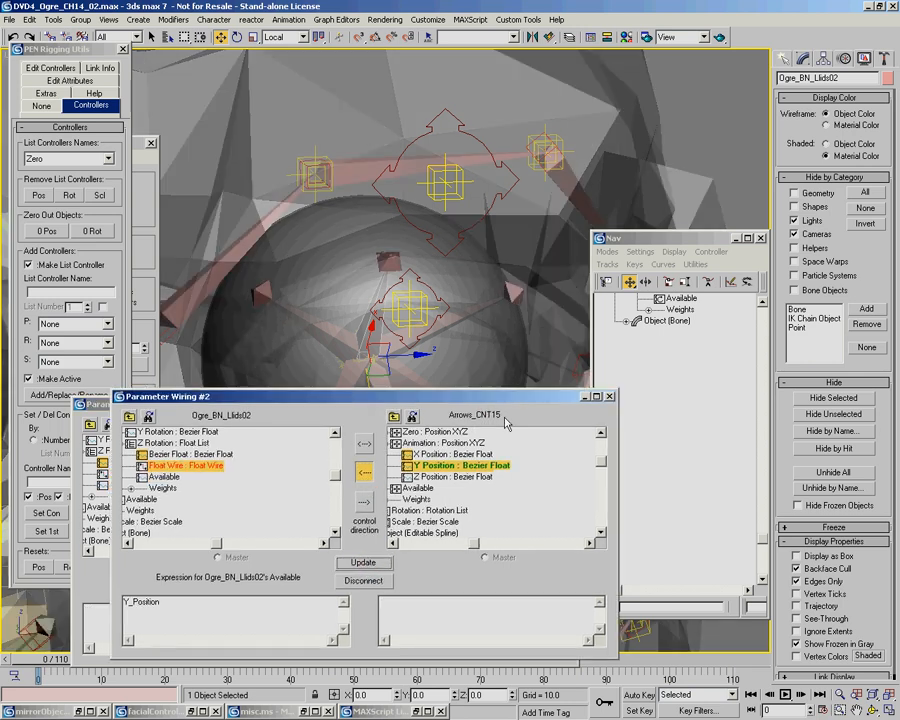
Set up parameter wiring from the Available slot of Ogre_BN_Llids00's animation Z Rotation list to Arrows_CNT15's animation Y Position
click(477, 319)
right_click(492, 286)
click(495, 287)
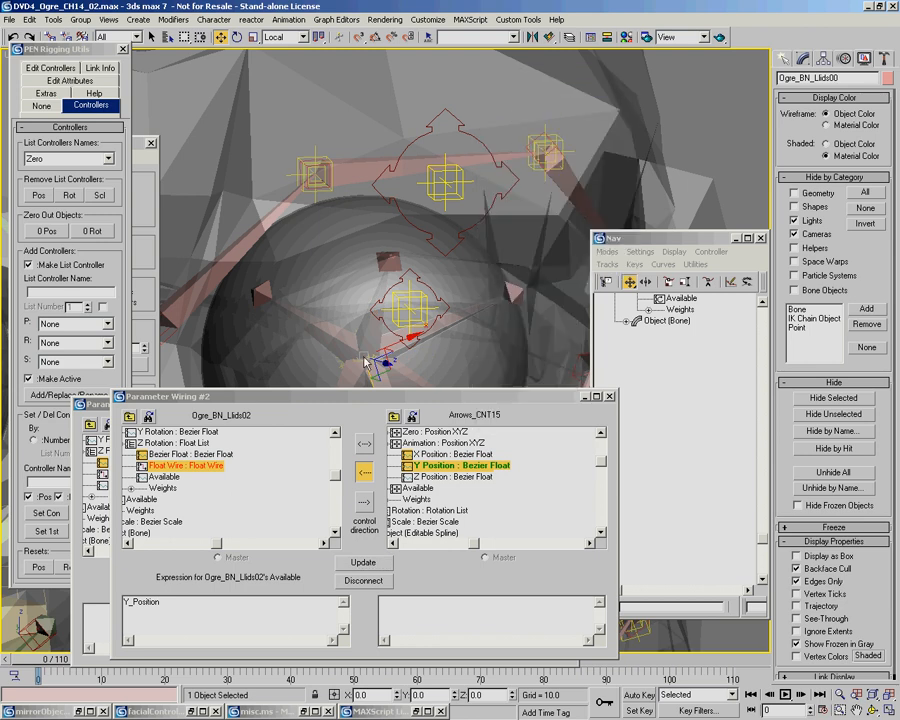
click(366, 363)
mouse_move(385, 364)
mouse_move(430, 375)
mouse_move(488, 387)
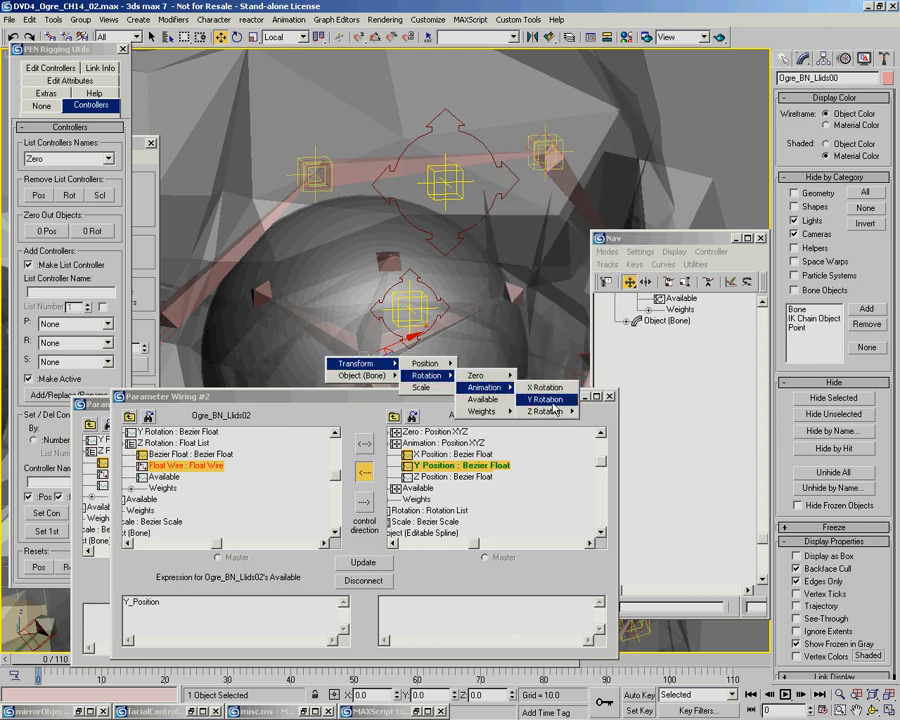
mouse_move(548, 411)
click(610, 409)
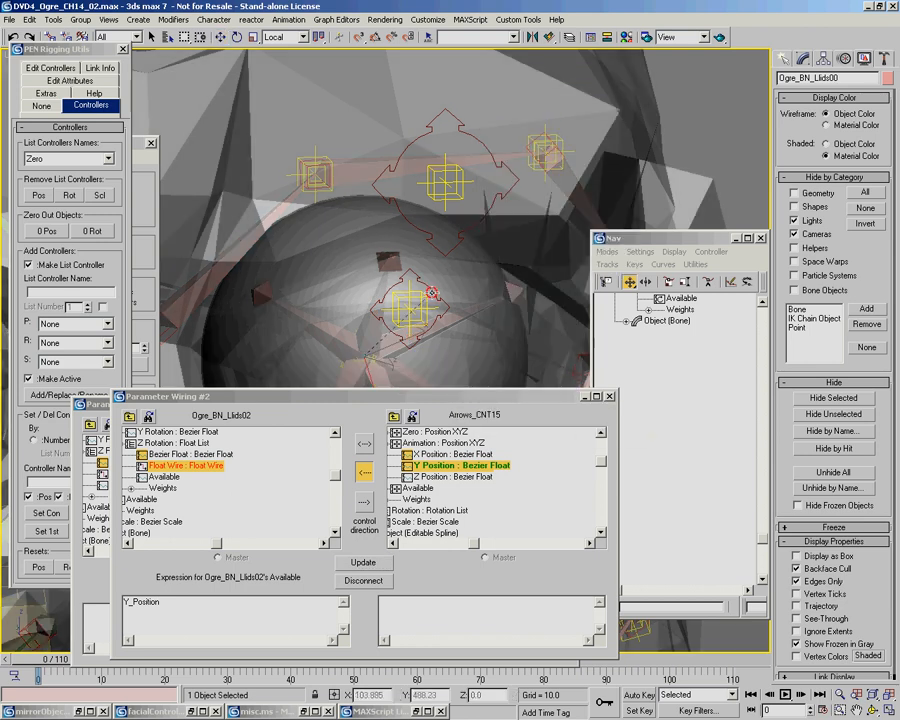
click(385, 298)
mouse_move(410, 300)
mouse_move(510, 300)
mouse_move(568, 312)
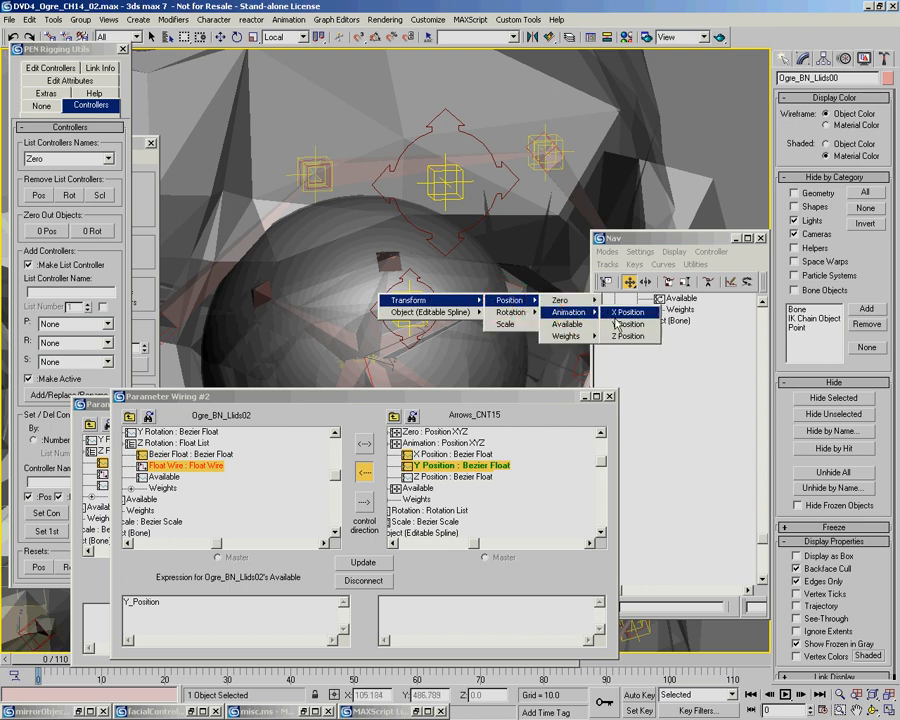
click(616, 324)
Connect the wire one-way so Arrows_CNT15's Y Position drives Ogre_BN_Llids00's Z rotation, and test it by moving the control
drag(408, 405, 450, 391)
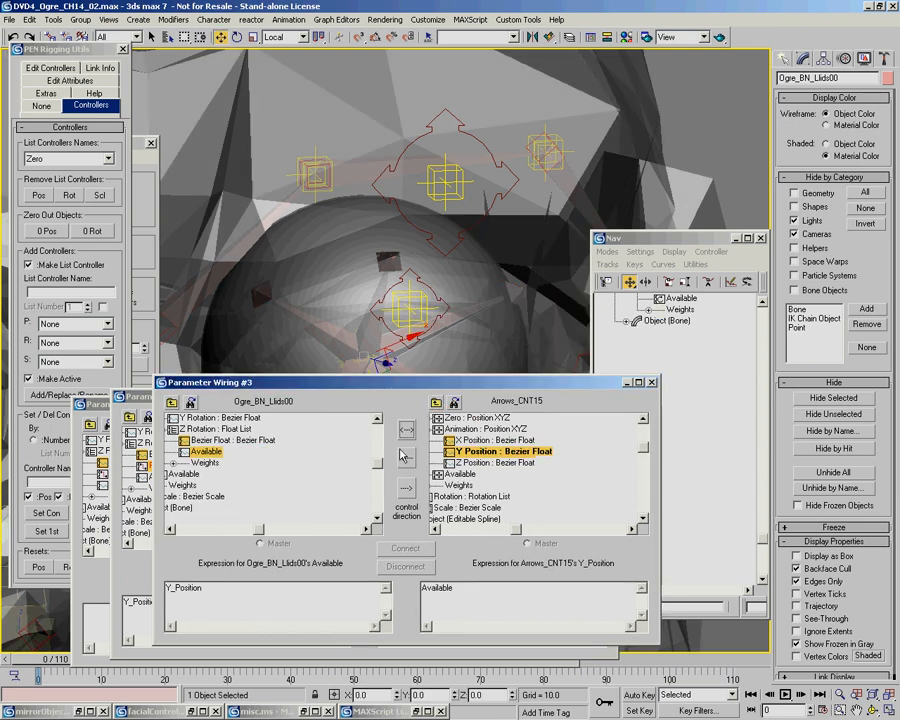
click(406, 457)
click(398, 548)
middle_drag(447, 258, 444, 137)
click(433, 174)
alt+middle_drag(440, 222, 390, 165)
drag(408, 166, 403, 217)
right_click(403, 217)
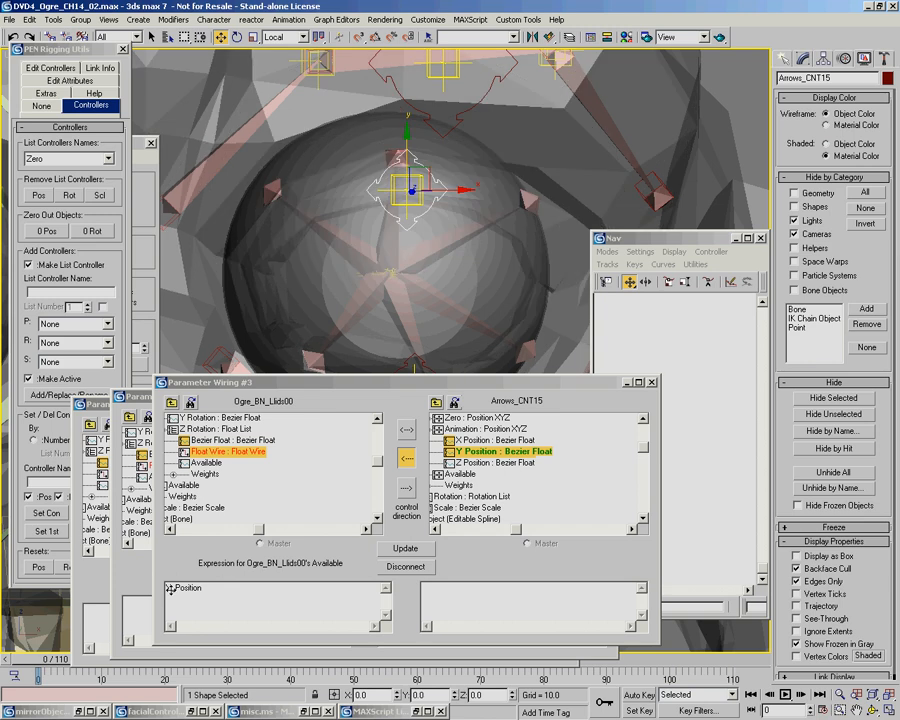
Change the Ogre_BN_Llids00 and Ogre_BN_Llids02 wiring expressions to -Y_Position, update both, and lower Arrows_CNT15 to test the eyelid
click(169, 588)
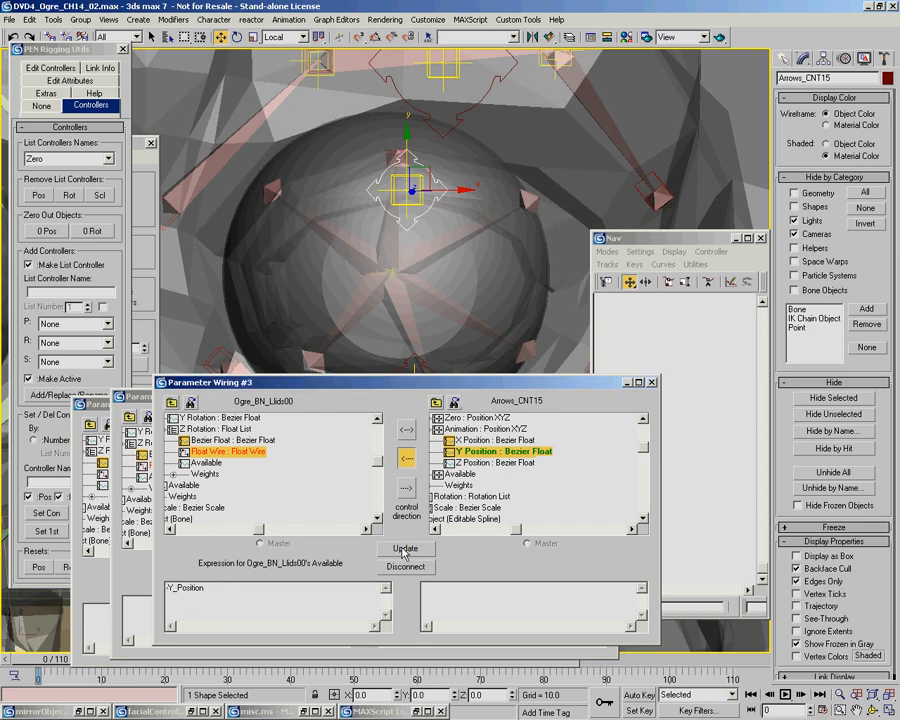
click(118, 397)
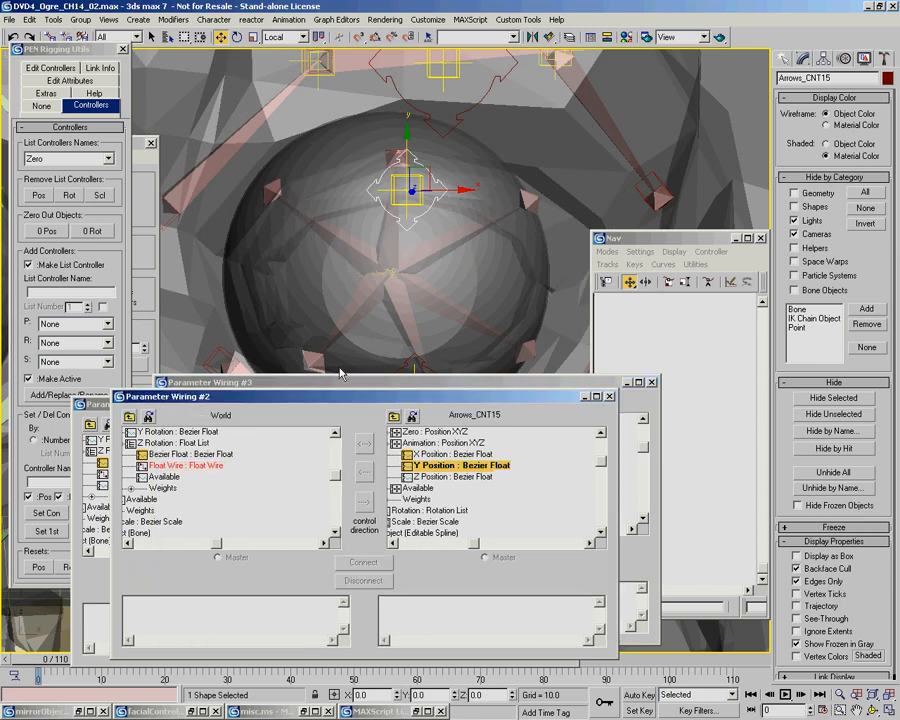
click(190, 465)
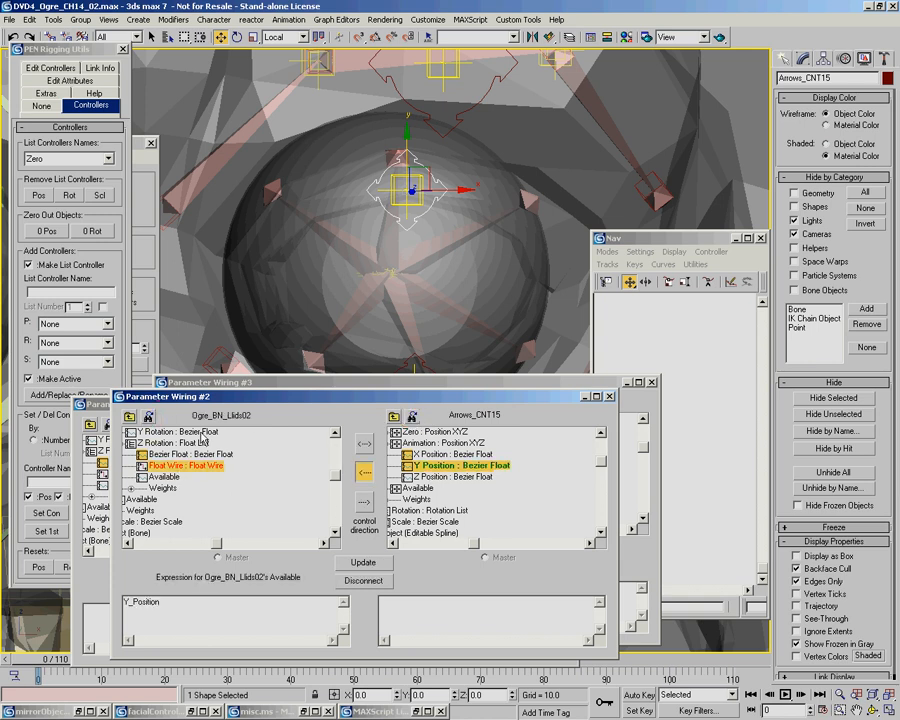
click(363, 562)
drag(408, 150, 413, 235)
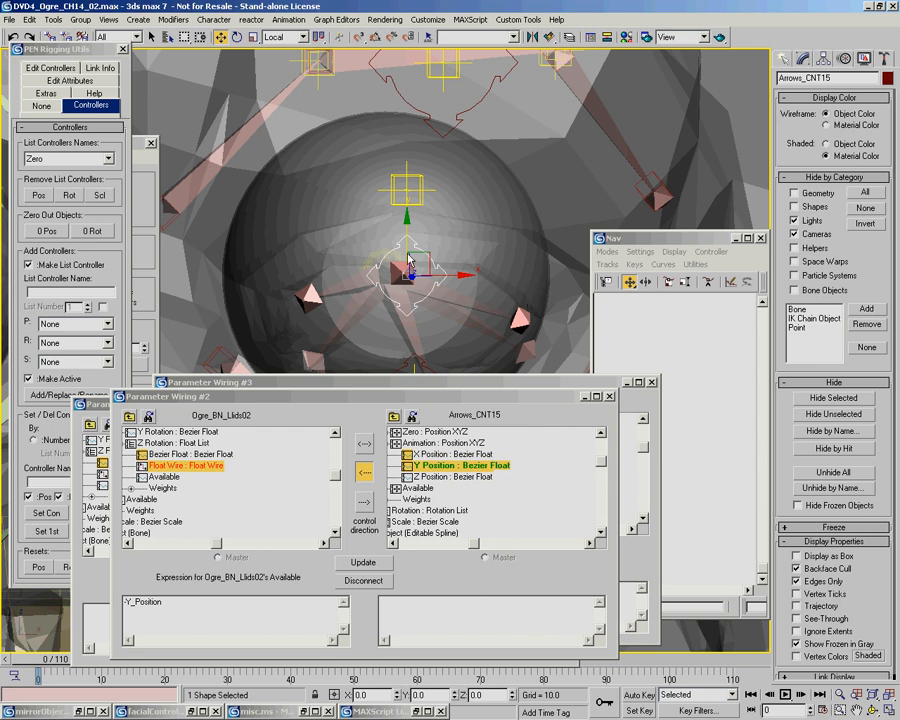
Change Ogre_BN_Llids04's wiring expression to -Y_Position*.8 and update the connection
click(339, 288)
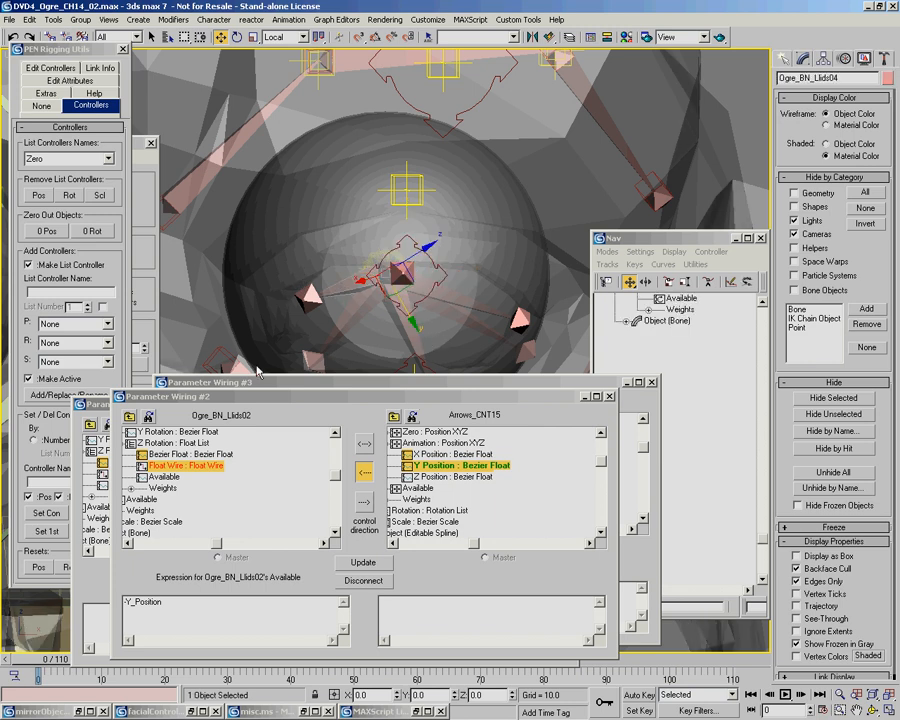
click(92, 405)
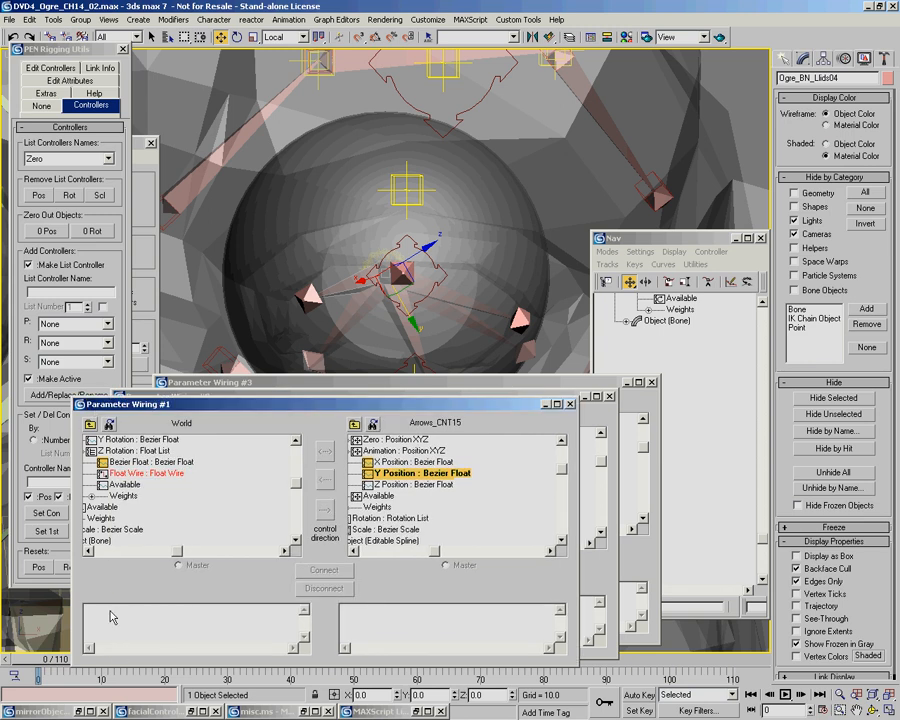
click(114, 474)
click(146, 611)
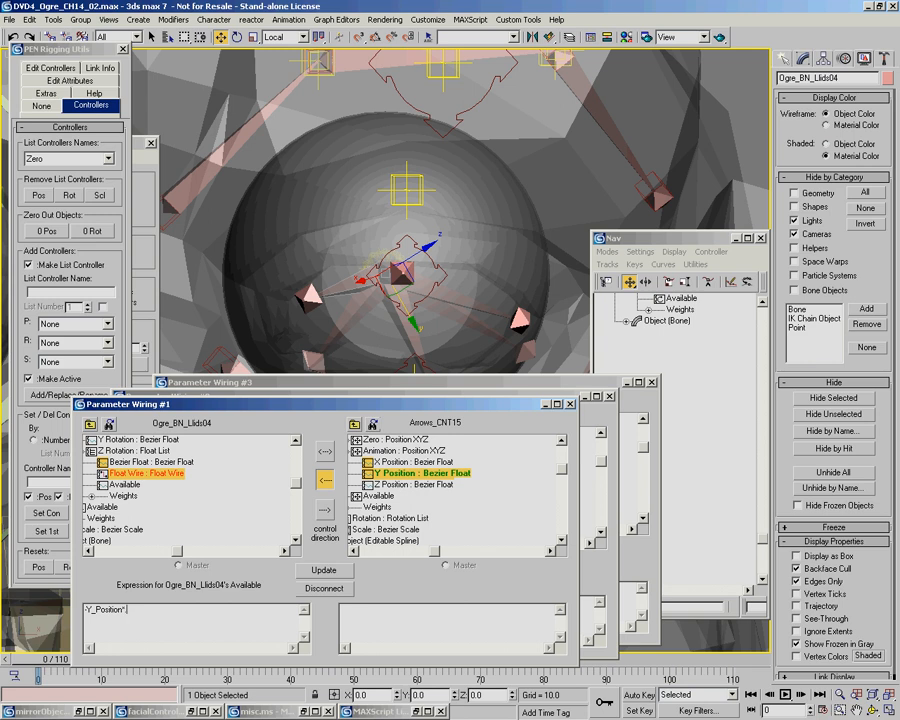
click(323, 570)
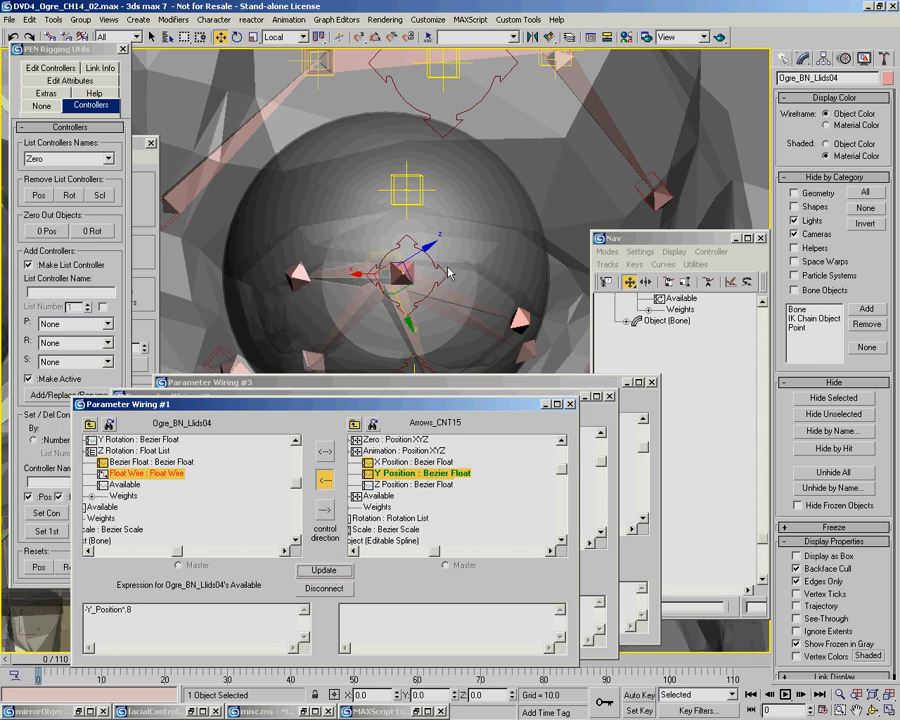
Change Ogre_BN_Llids00's wiring expression to -Y_Position*.7 and update the connection
click(608, 381)
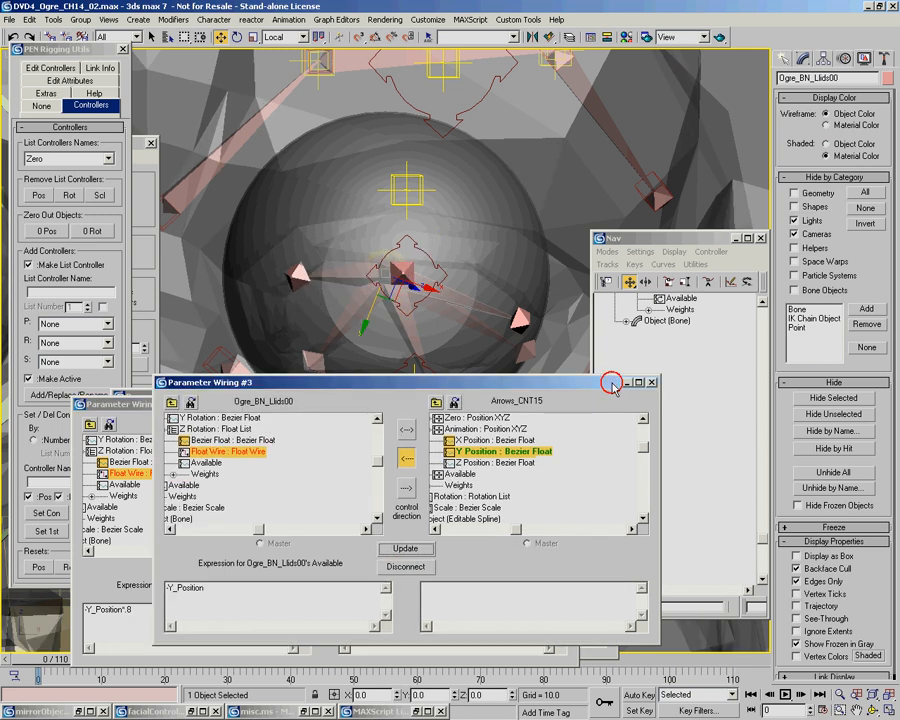
click(203, 589)
click(406, 549)
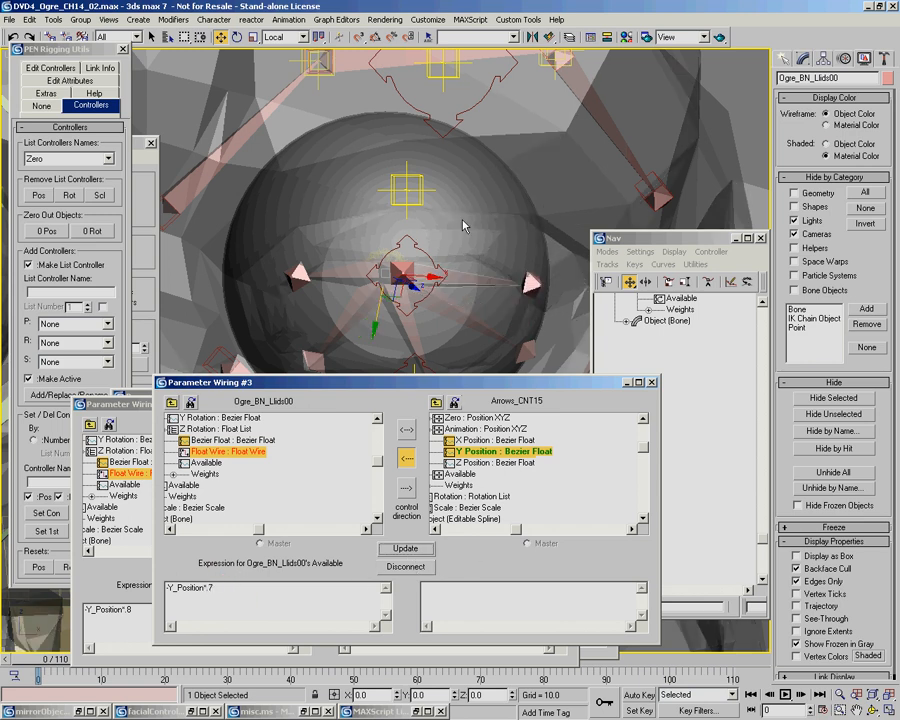
Check the wiring expression of Ogre_BN_Rlids04's Z rotation Float Wire on the opposite eye, and close its wiring window
middle_drag(351, 219, 482, 213)
click(280, 164)
drag(720, 367, 718, 382)
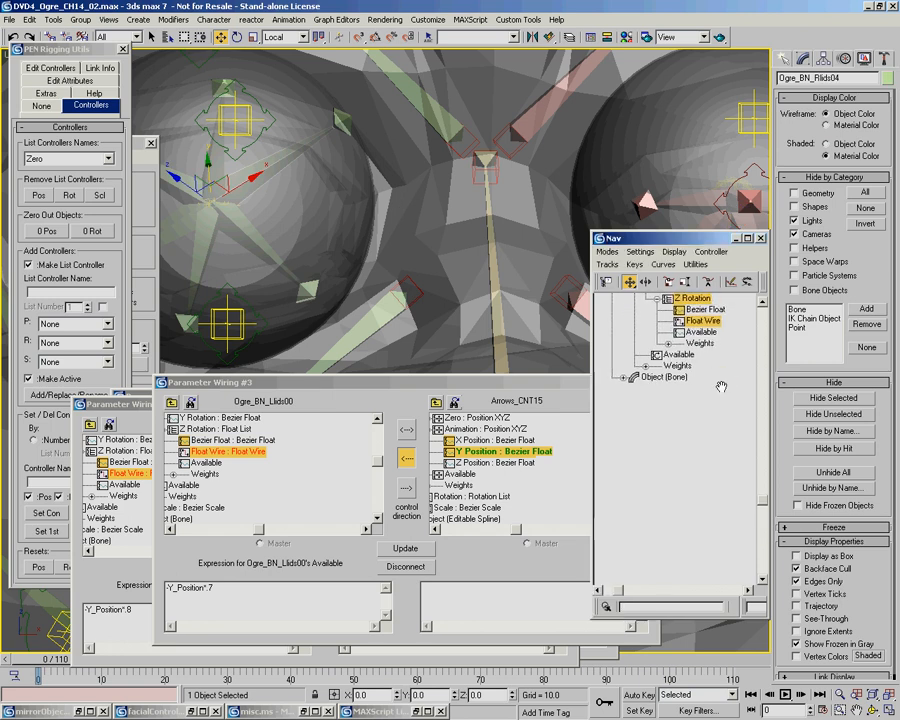
right_click(697, 321)
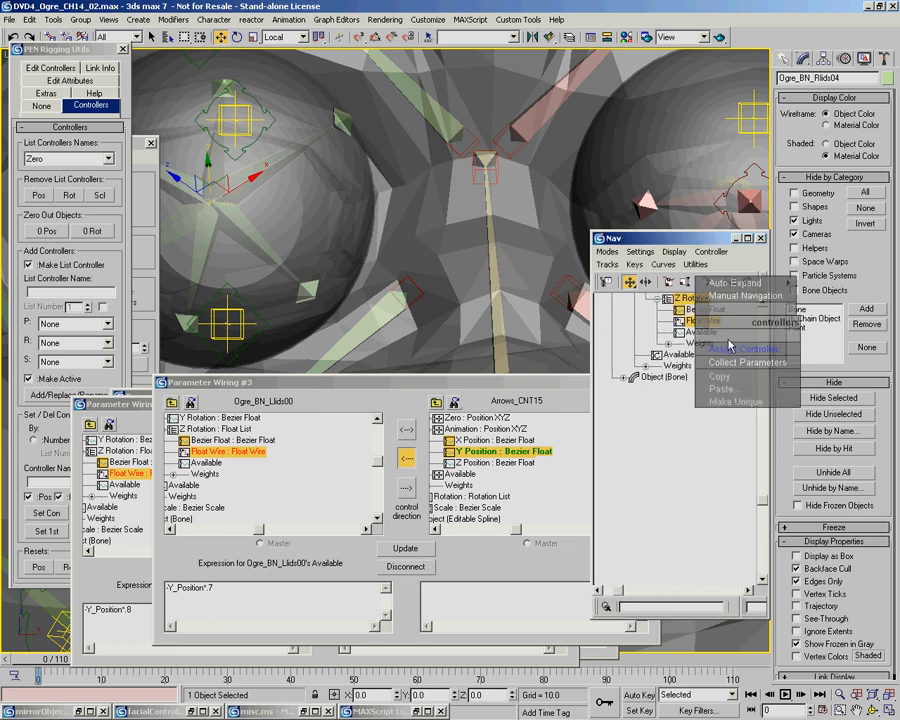
right_click(729, 343)
click(707, 322)
right_click(707, 322)
click(741, 336)
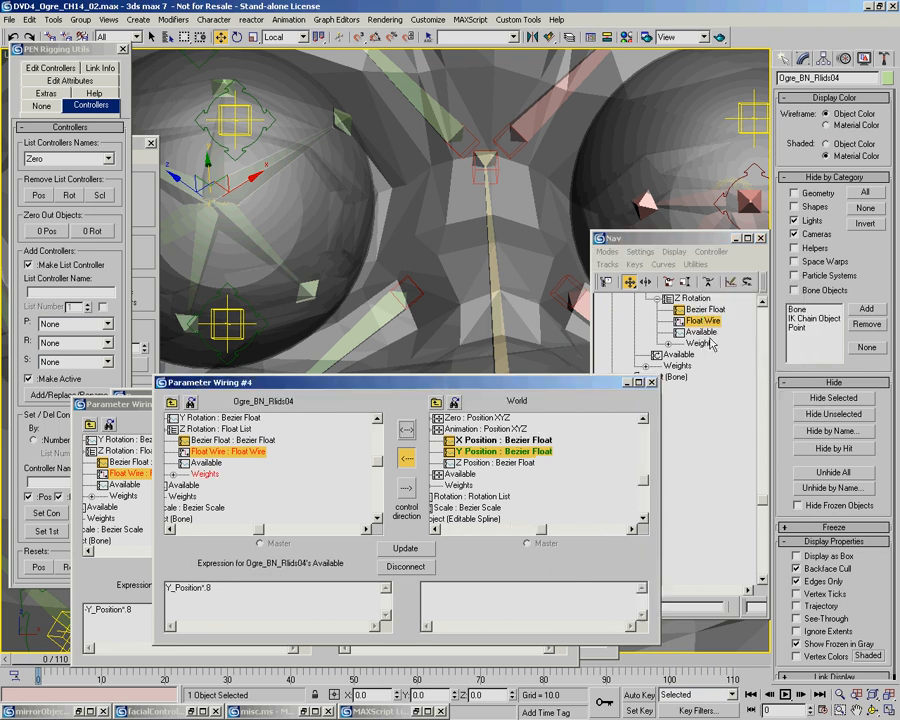
click(651, 381)
Check the wiring expression of Ogre_BN_Rlids00's Z rotation Float Wire, and close its wiring window
click(171, 179)
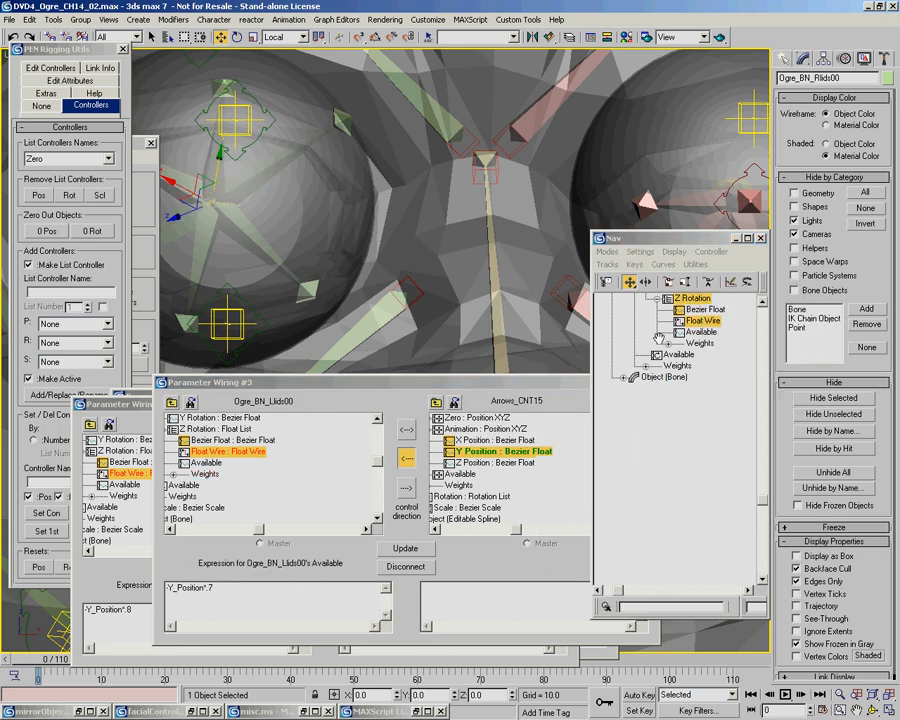
right_click(707, 322)
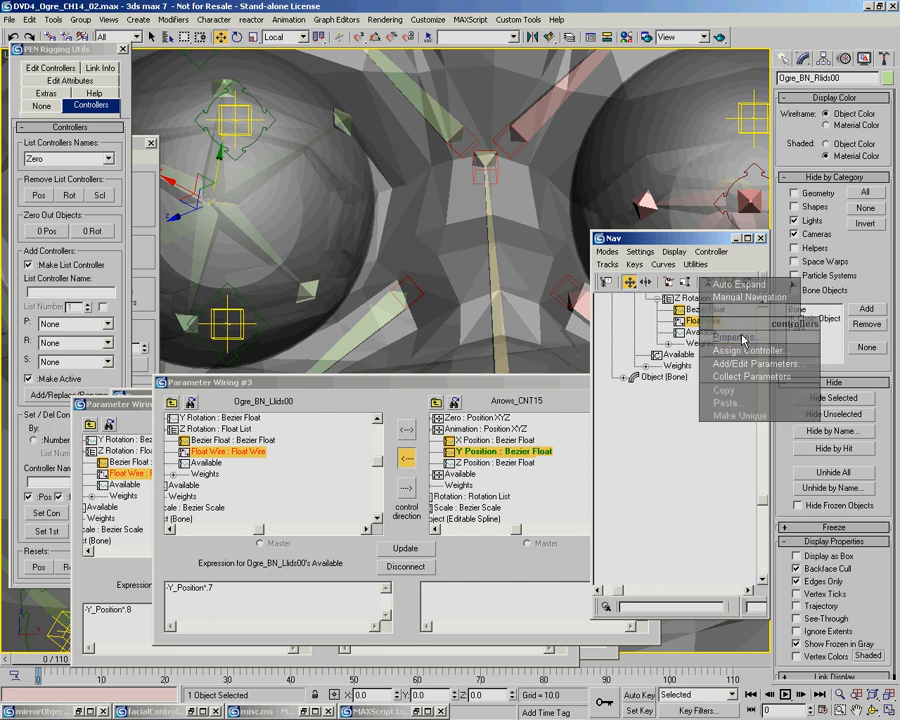
click(716, 337)
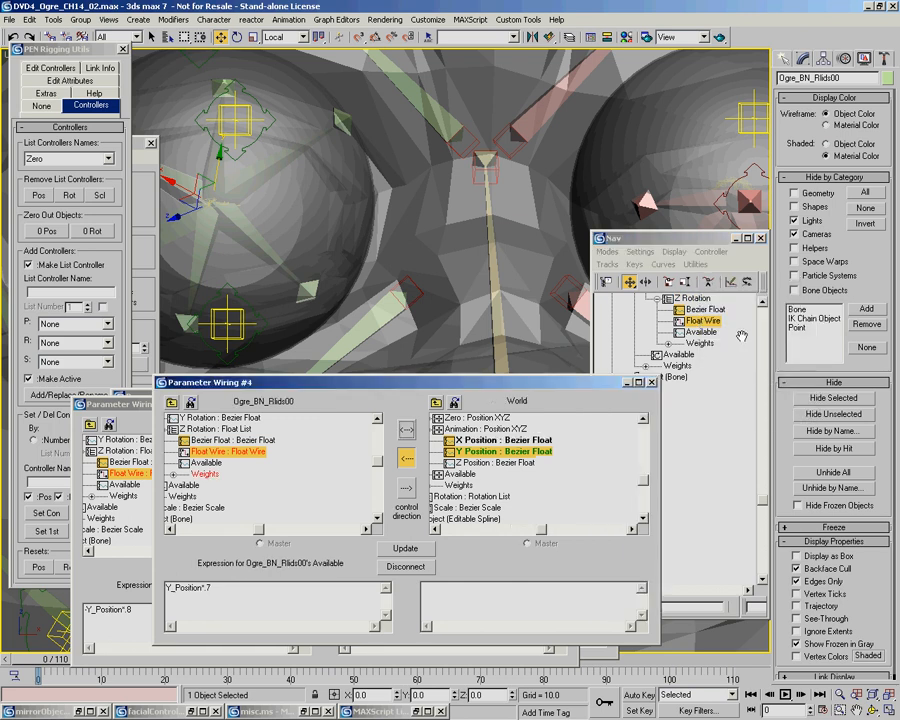
click(652, 383)
Test the eyelid wiring by moving Arrows_CNT15, undo the move, and reset the control's position
middle_drag(527, 177, 326, 226)
middle_drag(441, 233, 333, 190)
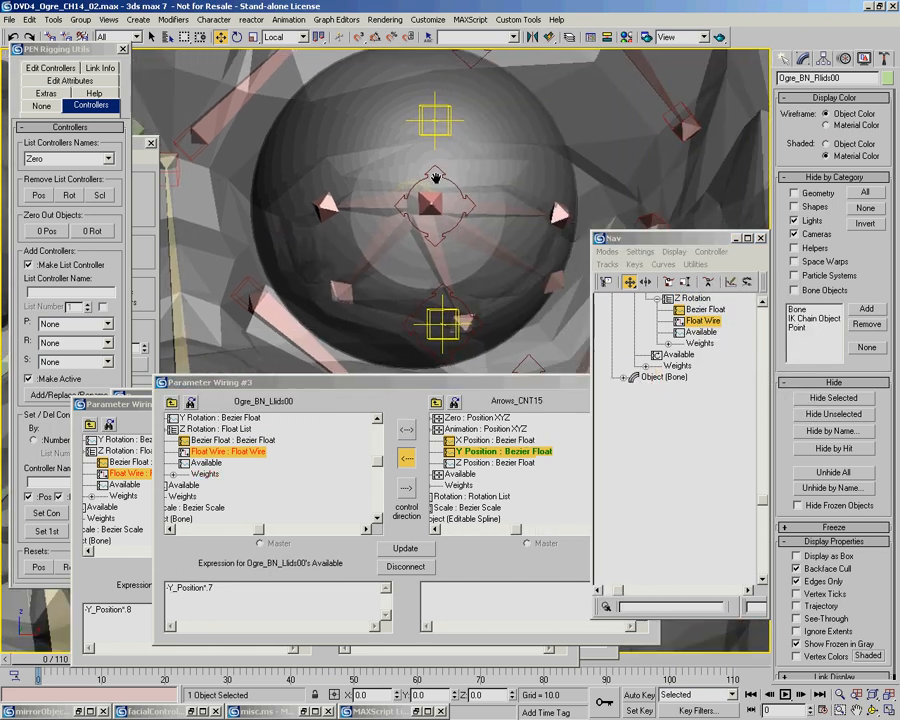
click(449, 185)
mouse_move(432, 170)
mouse_down()
mouse_move(434, 145)
mouse_move(434, 221)
mouse_move(436, 175)
mouse_up()
key(ctrl+z)
right_click(490, 208)
click(507, 144)
click(447, 121)
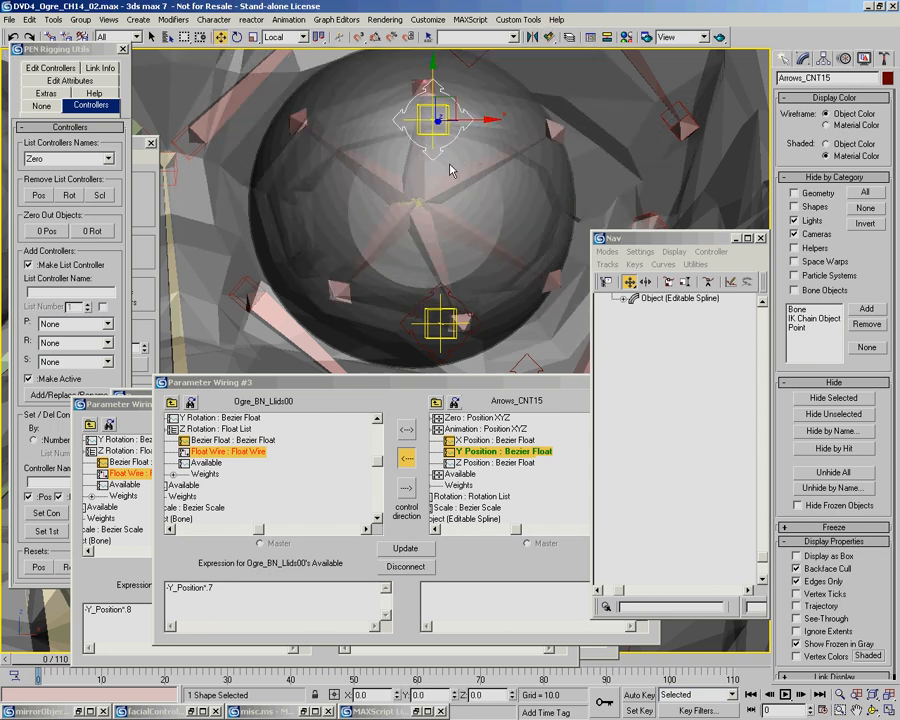
middle_drag(454, 156, 443, 211)
click(39, 569)
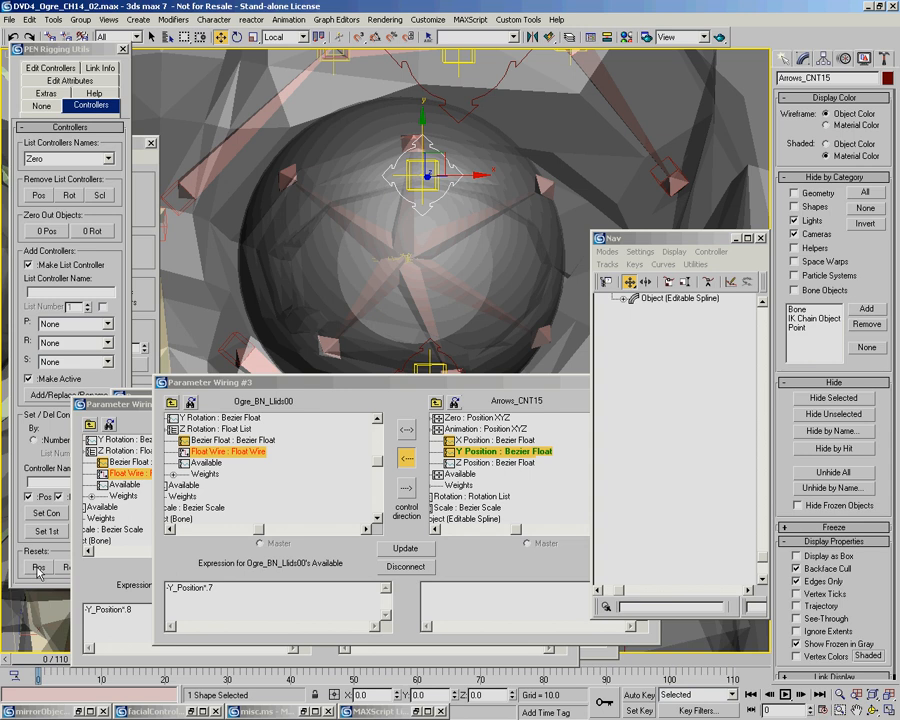
click(41, 570)
Close the three open Parameter Wiring windows for the eyelid bones
middle_drag(446, 186, 422, 156)
alt+middle_drag(390, 245, 420, 262)
click(474, 380)
click(652, 382)
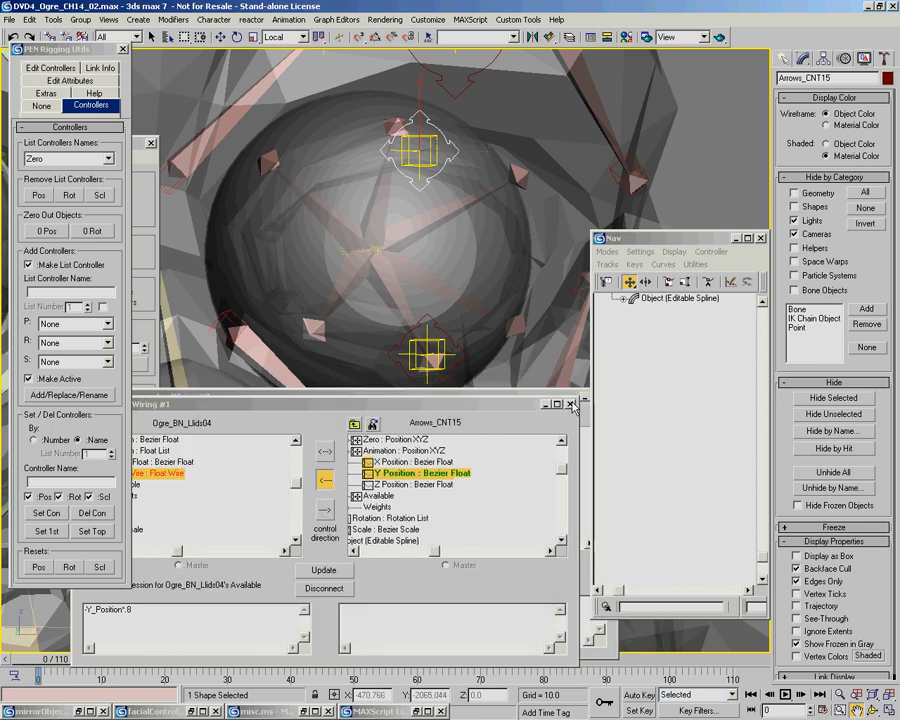
click(571, 402)
click(561, 397)
click(610, 397)
Start parameter wiring from the Float Wire weight in Ogre_BN_Llids04's animation Z Rotation list
middle_drag(388, 120, 452, 282)
scroll(440, 303, down, 3)
middle_drag(514, 155, 468, 162)
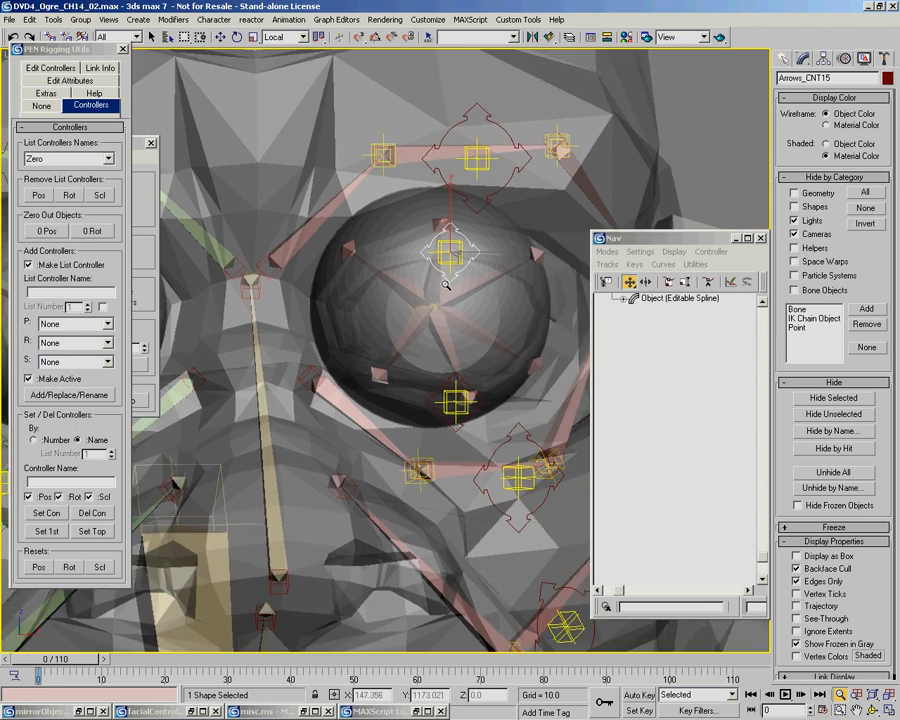
mouse_move(414, 275)
middle_down()
mouse_move(382, 275)
mouse_move(398, 285)
middle_up()
right_click(368, 285)
click(368, 285)
click(420, 285)
scroll(399, 284, up, 3)
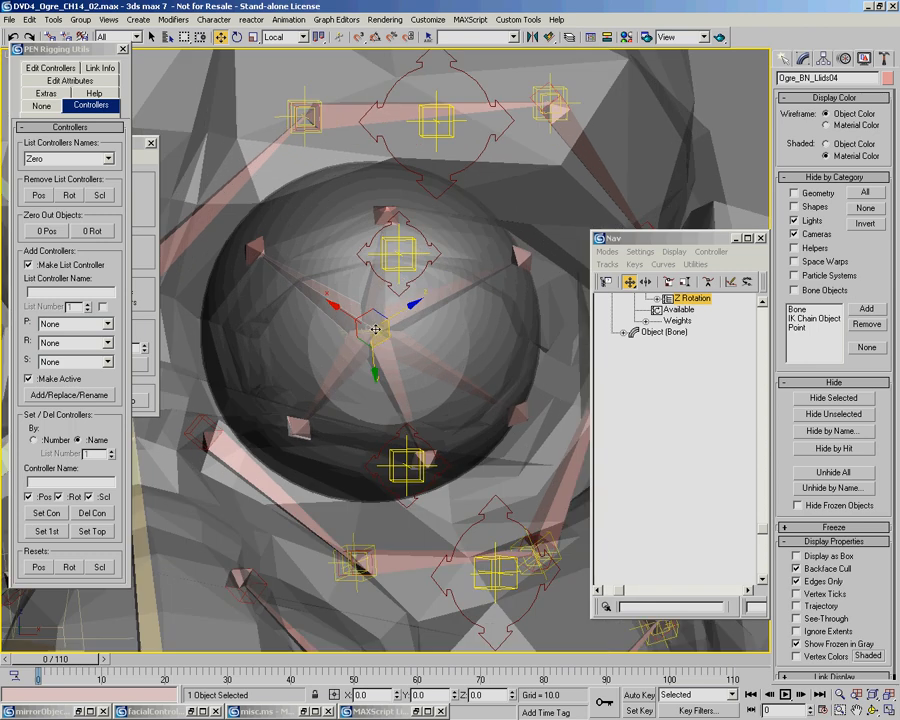
right_click(330, 324)
click(366, 459)
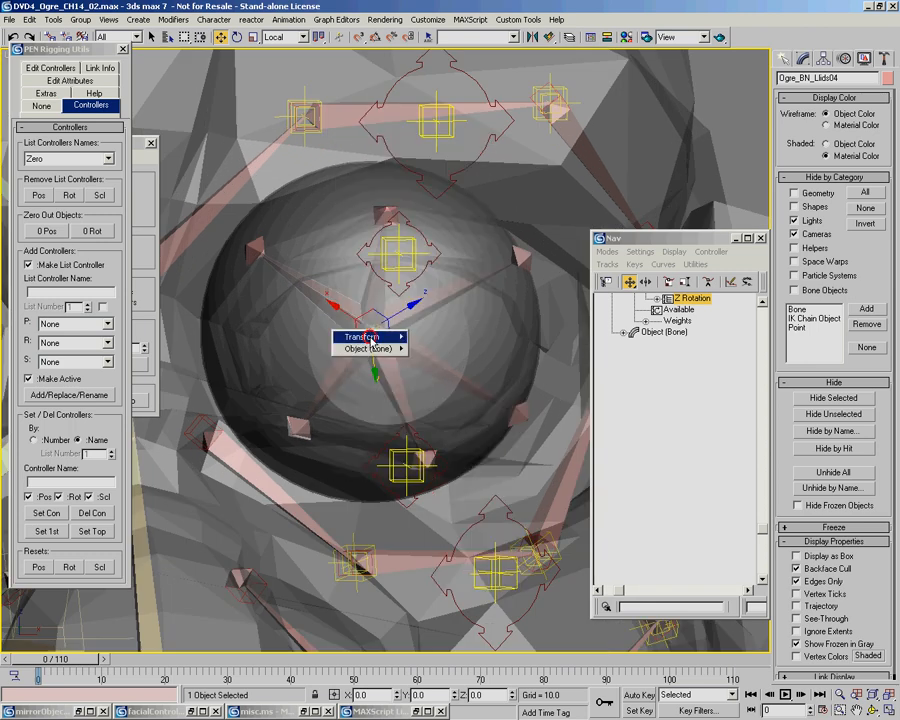
mouse_move(367, 338)
mouse_move(433, 348)
mouse_move(492, 360)
mouse_move(545, 385)
mouse_move(612, 420)
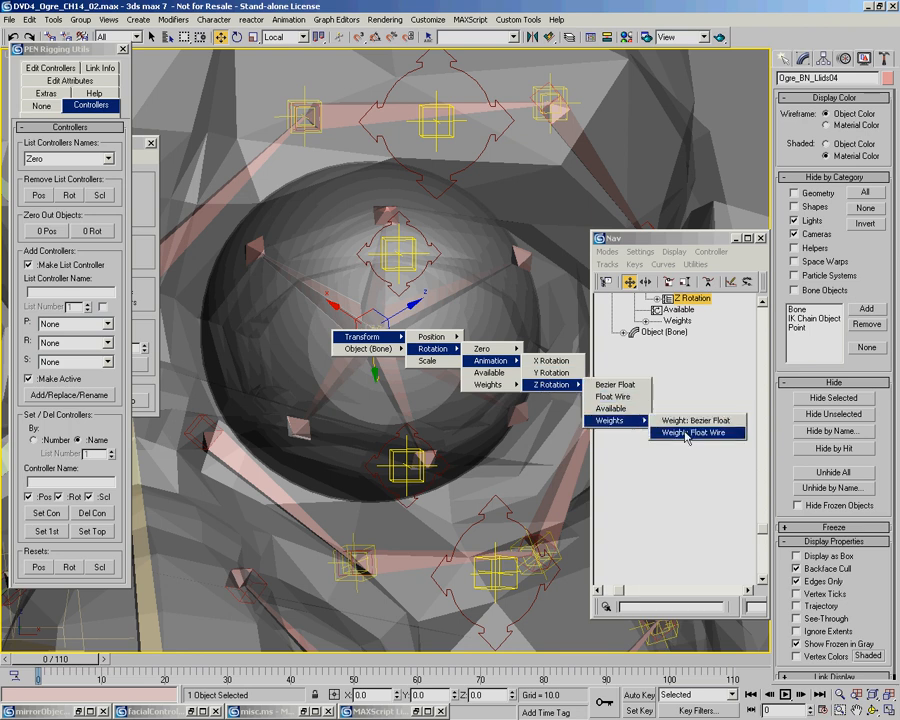
click(687, 437)
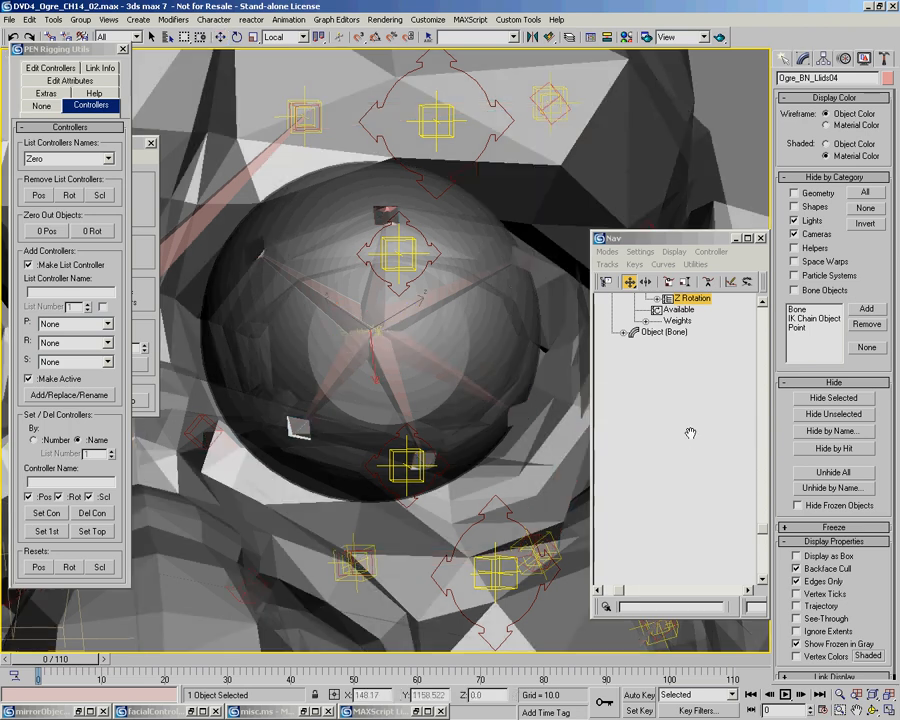
Target Arrows_CNT15's animation X Position as the wiring partner of Ogre_BN_Llids04's Float Wire weight, and select Arrows_CNT15
click(454, 265)
mouse_move(456, 262)
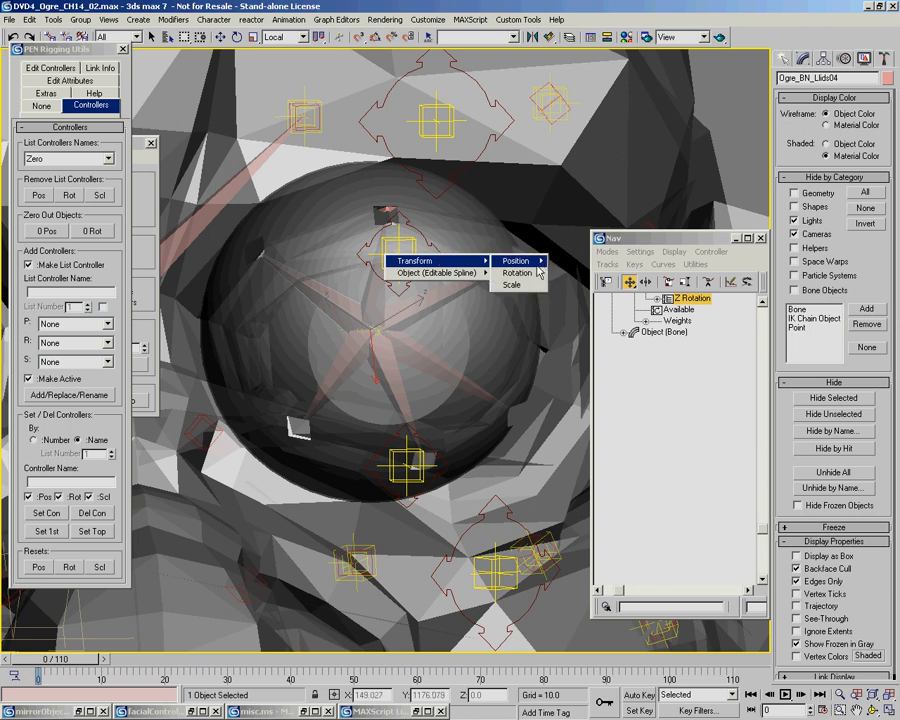
mouse_move(516, 261)
mouse_move(576, 273)
click(614, 276)
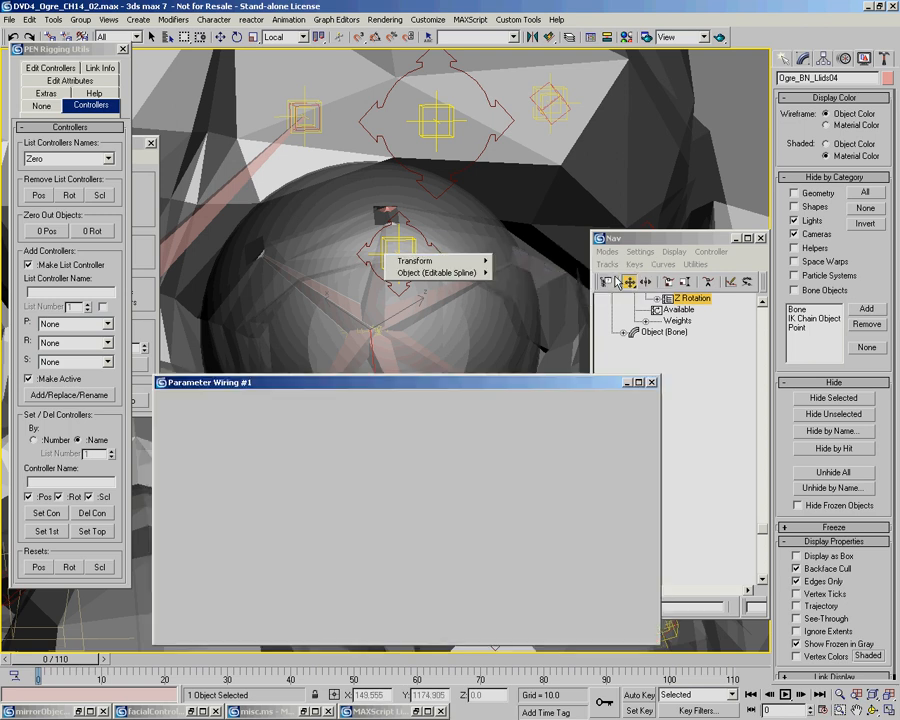
click(426, 256)
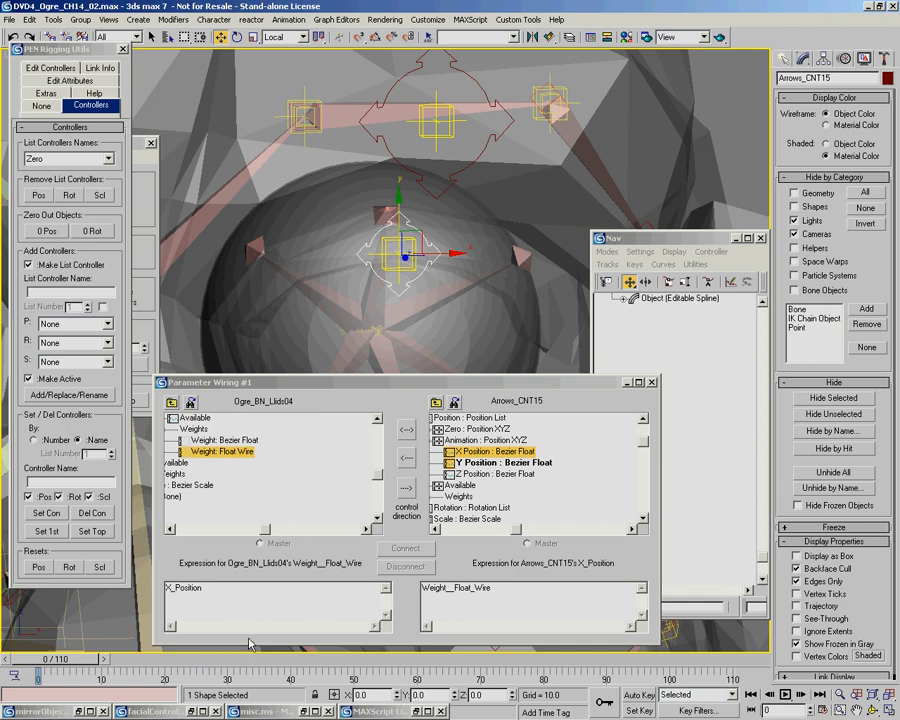
Make X Position drive Ogre_BN_Llids04's Float Wire weight with the expression "if X_Position>=0 then (1-X_Position) else (1)", and connect it
double_click(185, 588)
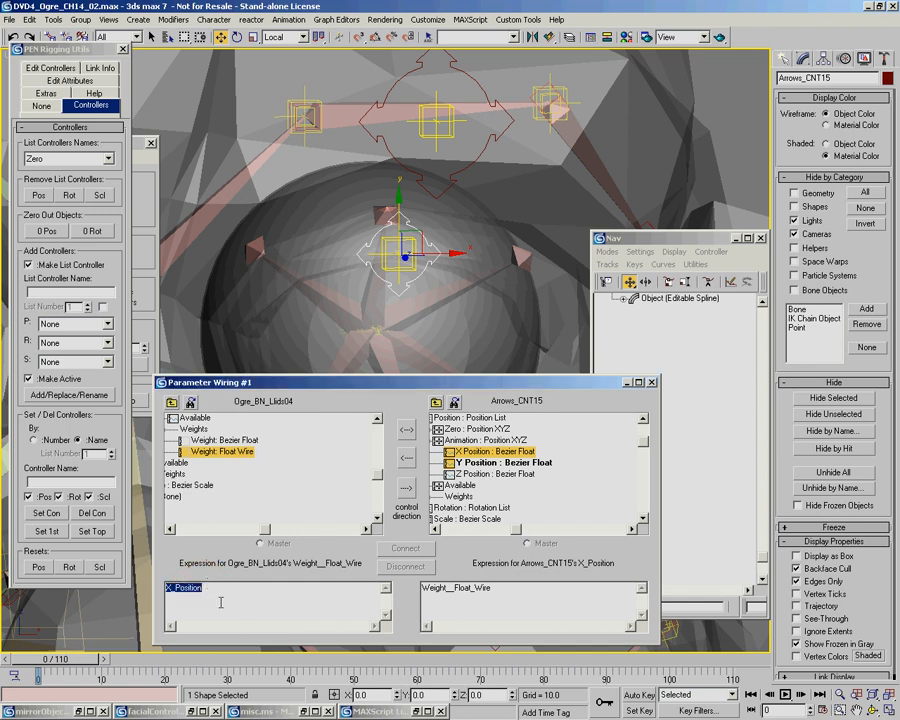
click(168, 591)
text(if)
key(BackSpace)
click(227, 589)
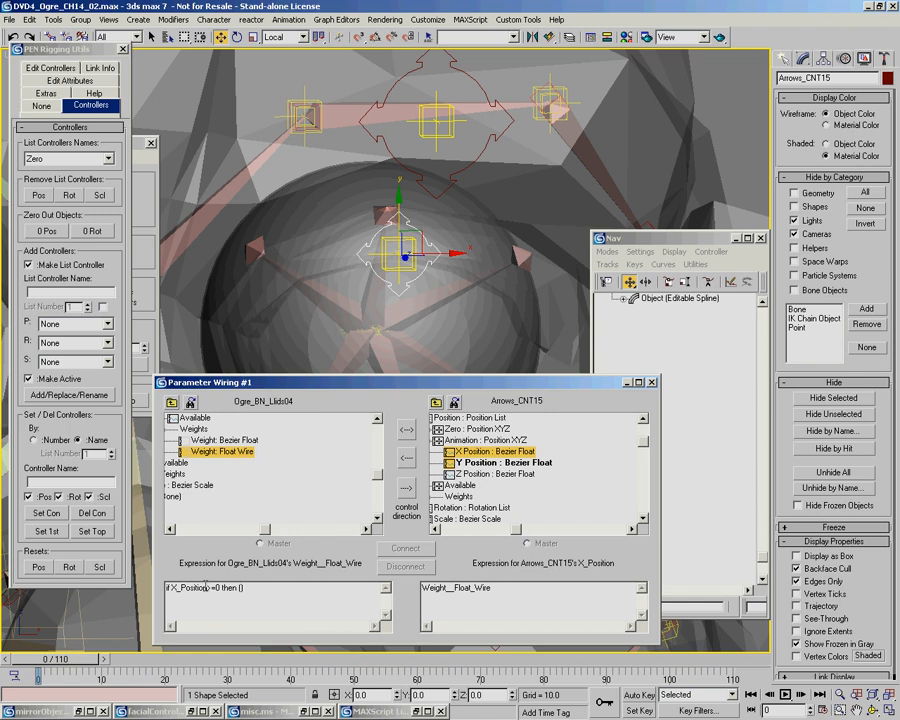
text())
text(1-)
text(X_Position)
click(406, 457)
click(405, 548)
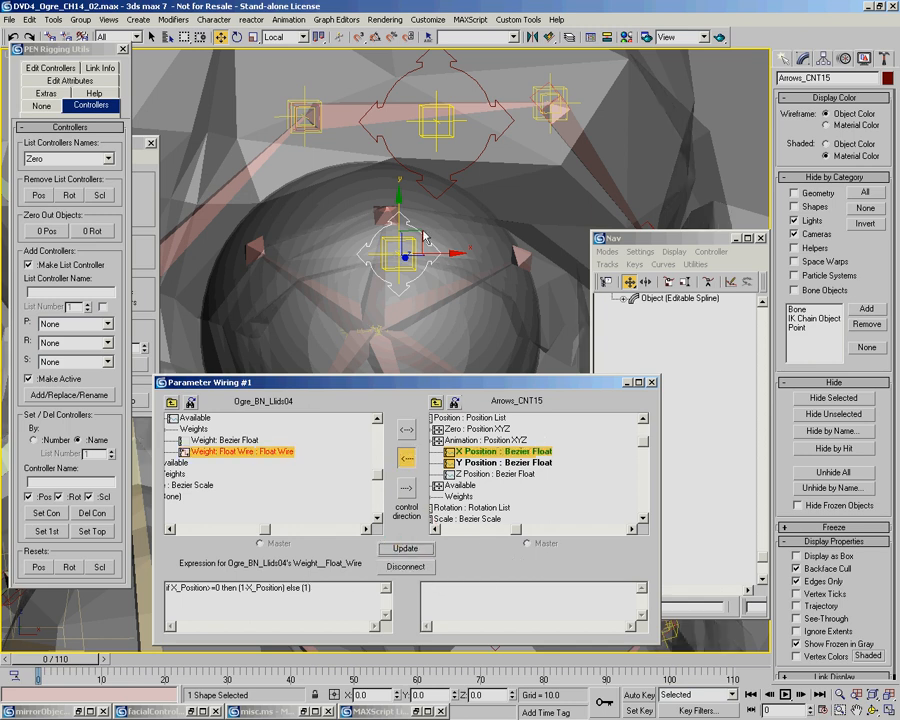
Test the Ogre_BN_Llids04 weight wiring by moving Arrows_CNT15, and cancel the move
drag(424, 238, 531, 321)
right_click(531, 321)
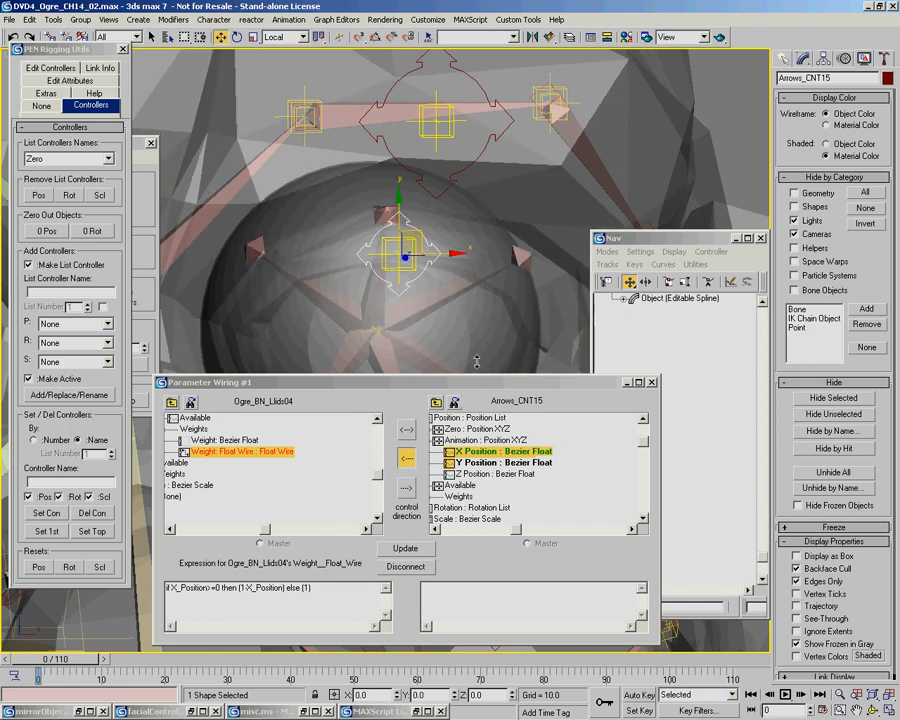
drag(441, 386, 417, 386)
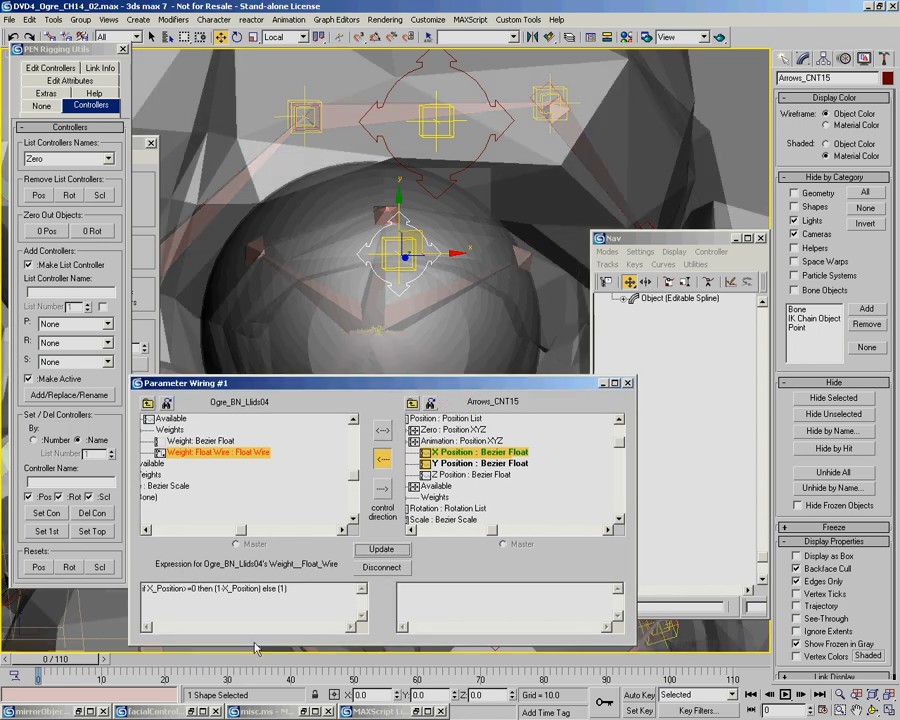
Copy the weight expression of Ogre_BN_Llids04 and close its wiring window
drag(292, 589, 137, 591)
key(ctrl+c)
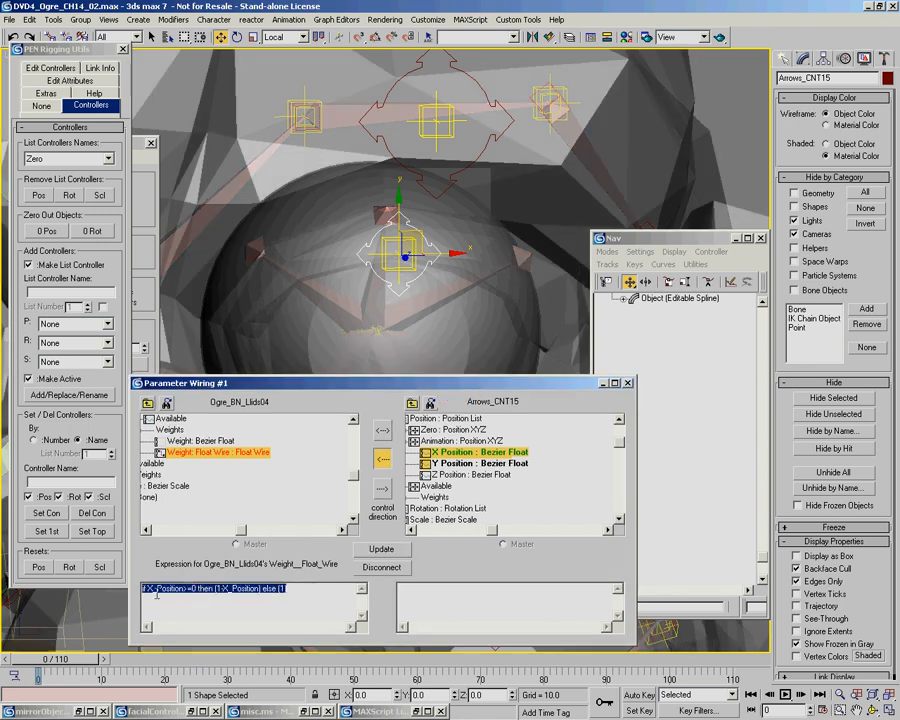
click(628, 382)
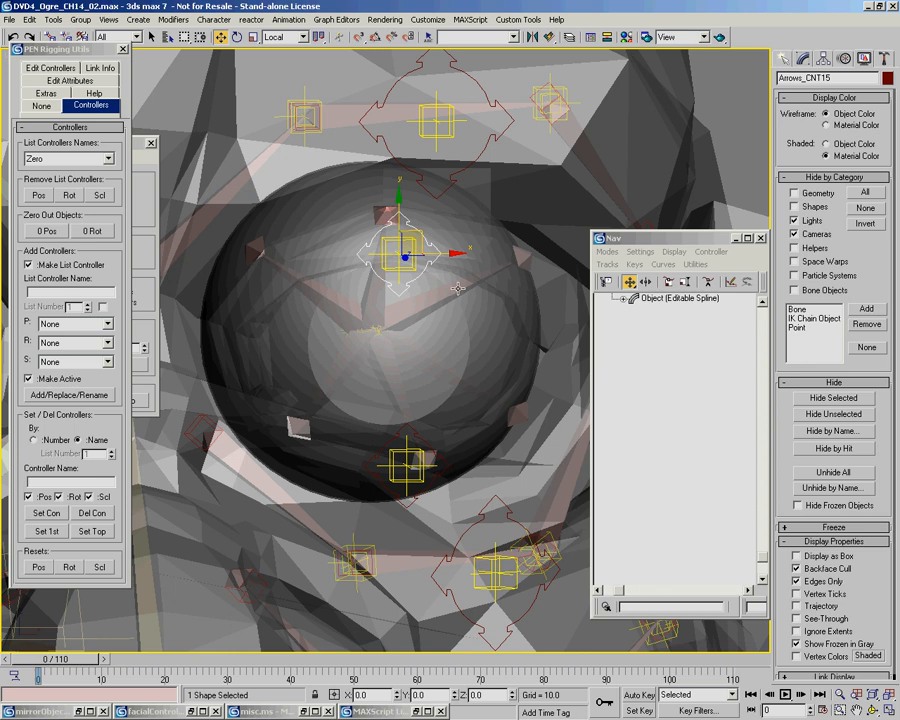
Start parameter wiring from the Float Wire weight in Ogre_BN_Llids00's animation Z Rotation list
click(462, 289)
right_click(435, 318)
click(498, 452)
click(372, 332)
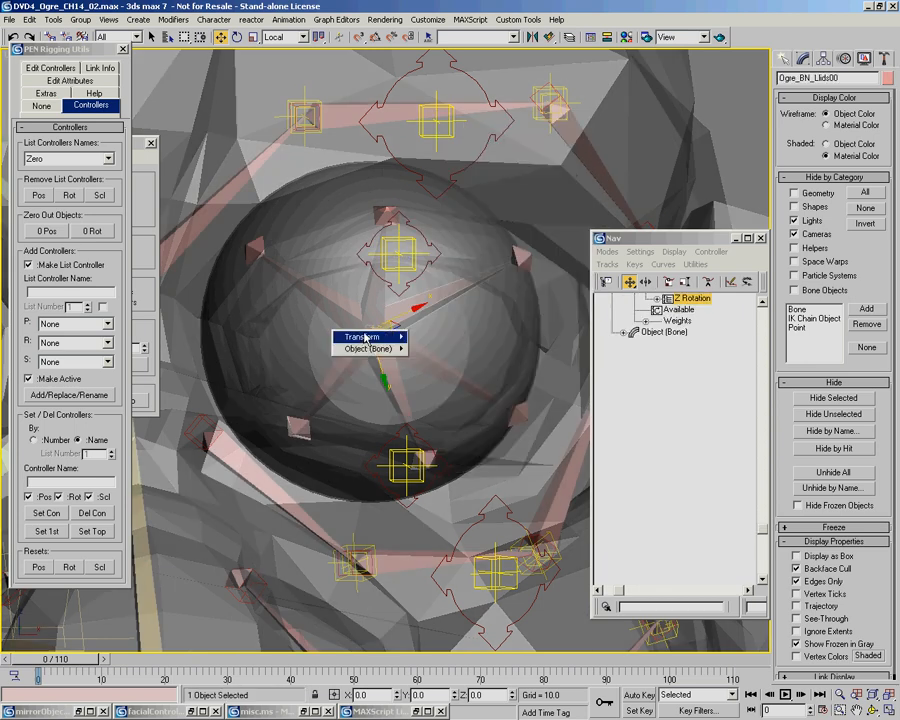
mouse_move(390, 337)
mouse_move(435, 349)
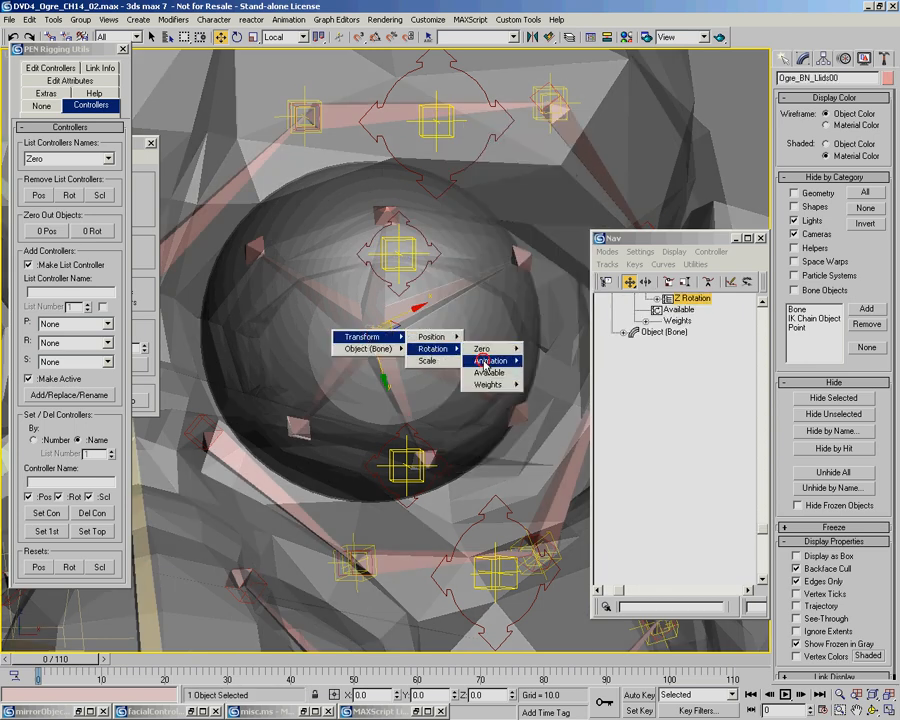
mouse_move(488, 361)
mouse_move(551, 385)
mouse_move(611, 420)
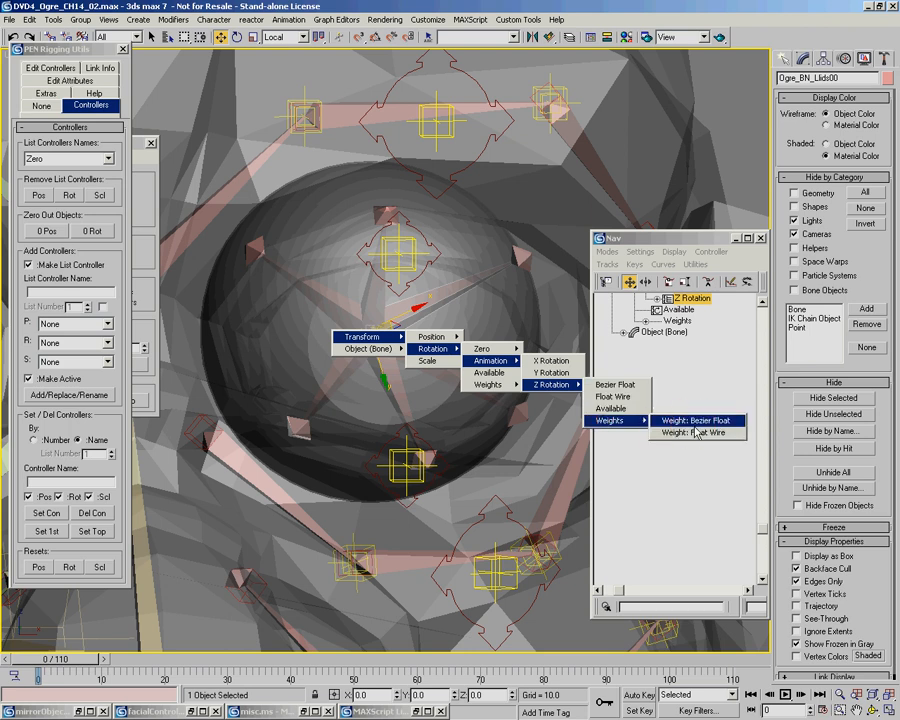
click(694, 432)
Target Arrows_CNT15's animation X Position as the wiring partner of Ogre_BN_Llids00's Float Wire weight
click(437, 271)
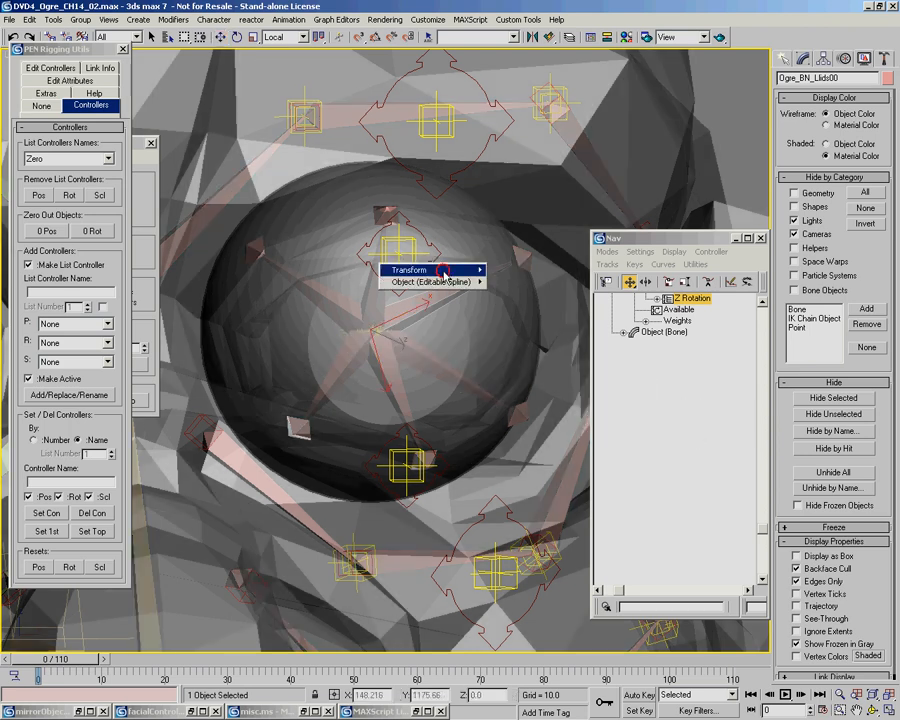
mouse_move(437, 271)
mouse_move(512, 270)
mouse_move(575, 282)
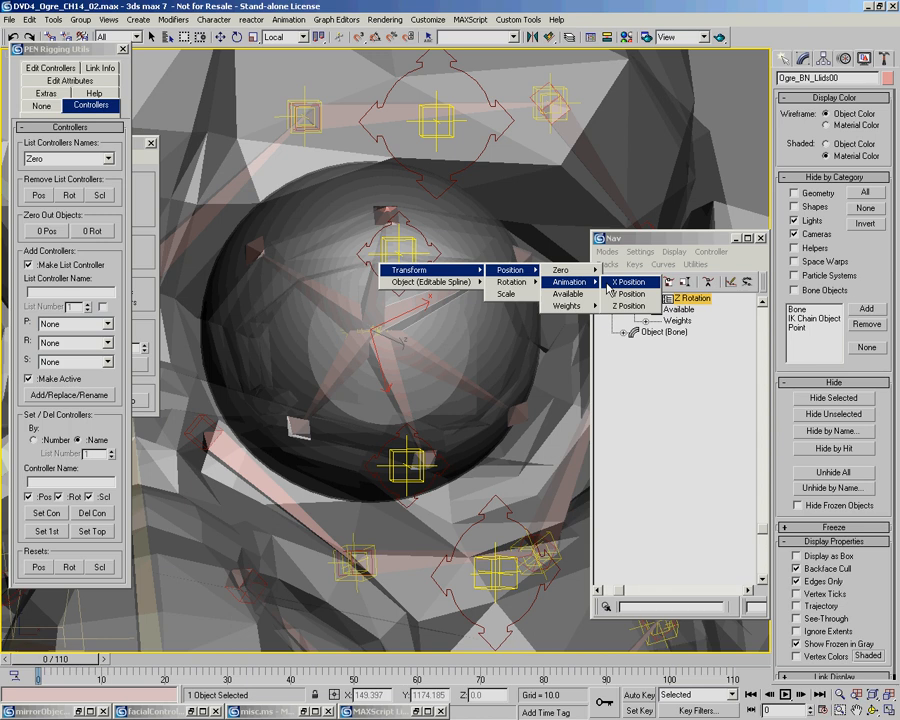
click(609, 284)
Connect X Position one-way to Ogre_BN_Llids00's weight, using the copied expression changed to "if X_Position<=0 then (1-X_Position) else (1)"
click(382, 457)
drag(184, 588, 125, 593)
key(ctrl+v)
drag(188, 588, 184, 588)
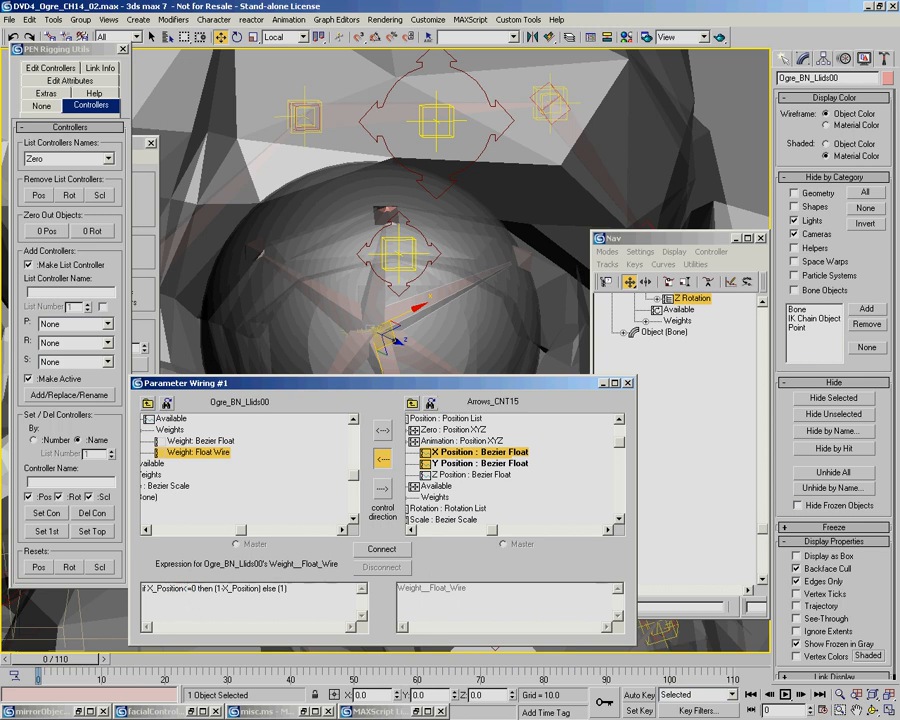
click(382, 549)
Test the Ogre_BN_Llids00 weight wiring by moving Arrows_CNT15 in several directions, and cancel the move
click(420, 239)
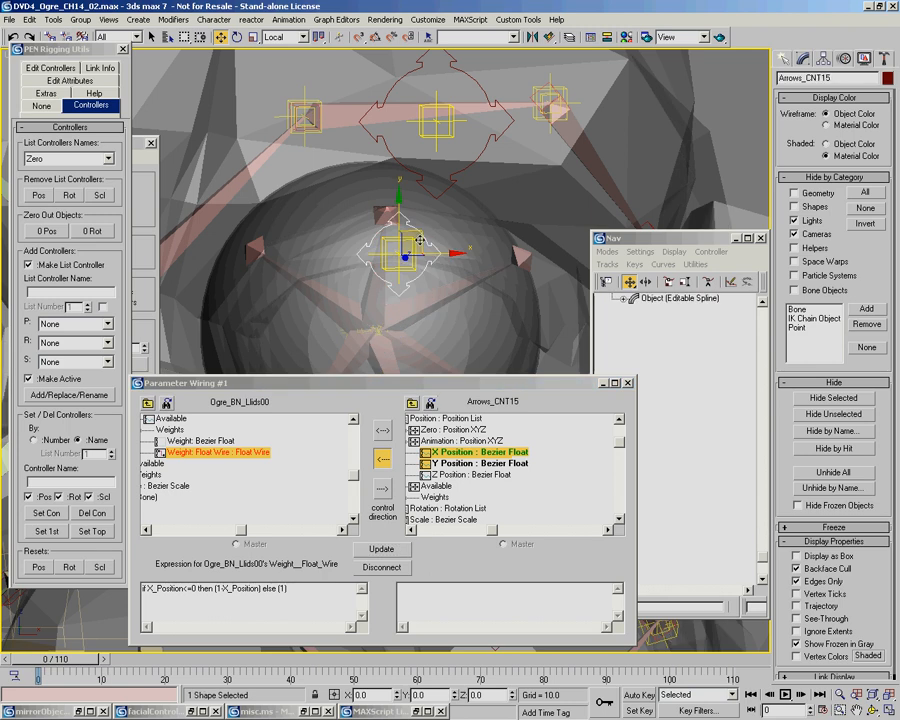
drag(420, 240, 427, 262)
drag(398, 276, 311, 280)
right_click(311, 280)
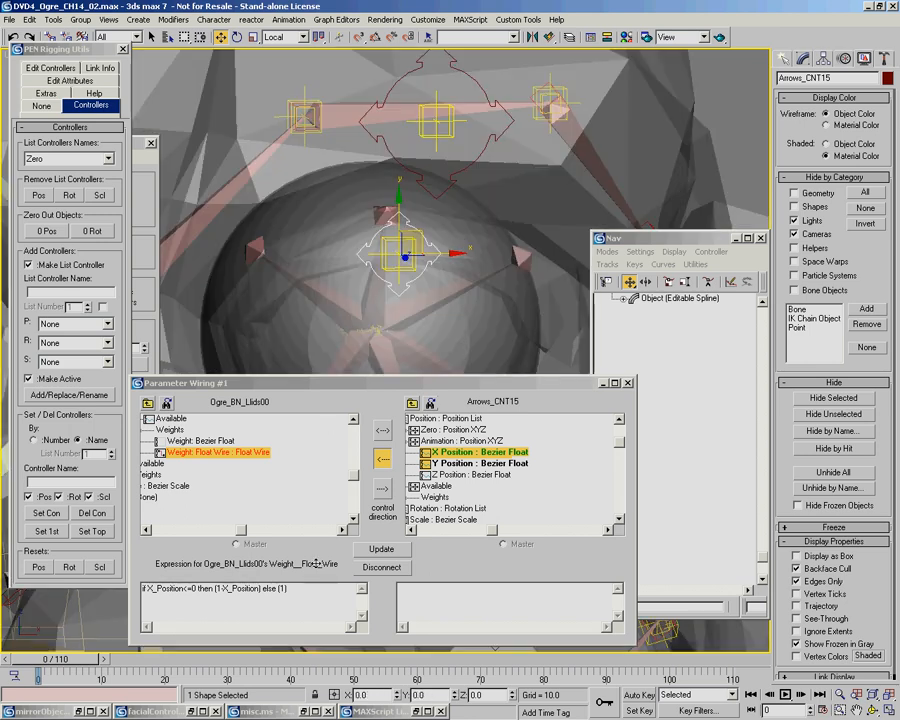
Update Ogre_BN_Llids00's weight expression to "if X_Position<=0 then (1-(X_Position*-1)) else (1)"
click(247, 590)
text(()
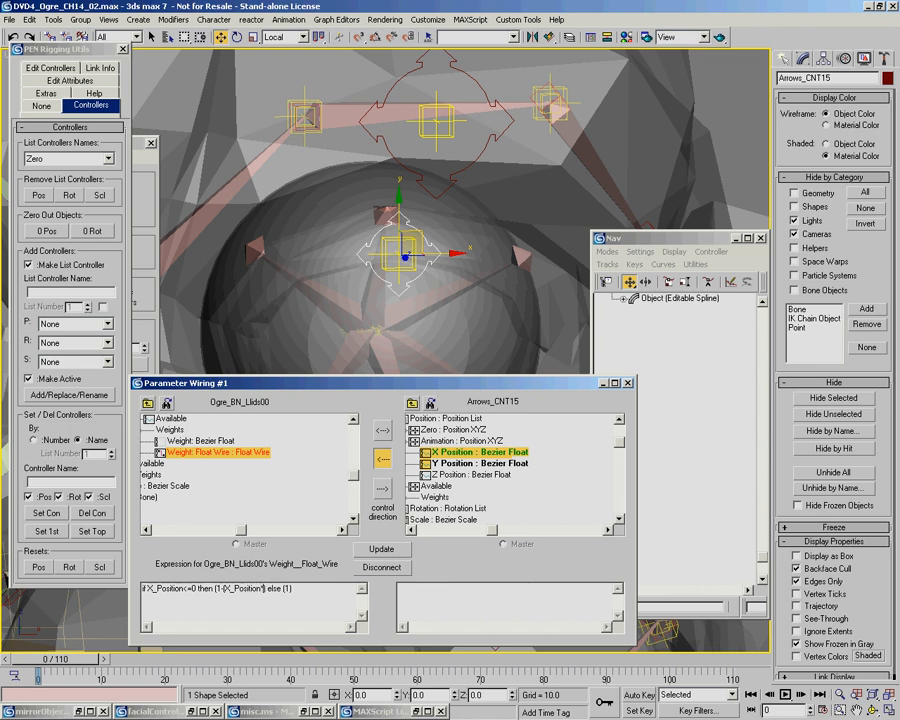
text(-1))
click(381, 549)
Test the updated Ogre_BN_Llids00 wiring by moving Arrows_CNT15, cancel the move, and close the wiring window
drag(424, 237, 450, 307)
right_click(450, 307)
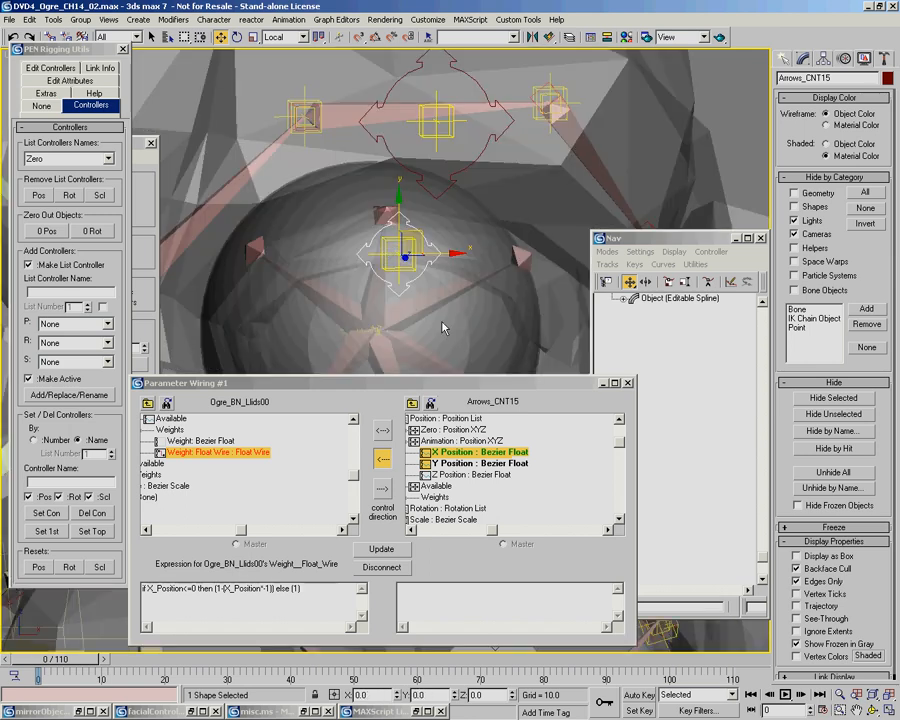
click(629, 384)
Start parameter wiring from the Float Wire weight in Ogre_BN_Llids02's animation Z Rotation list
right_click(378, 288)
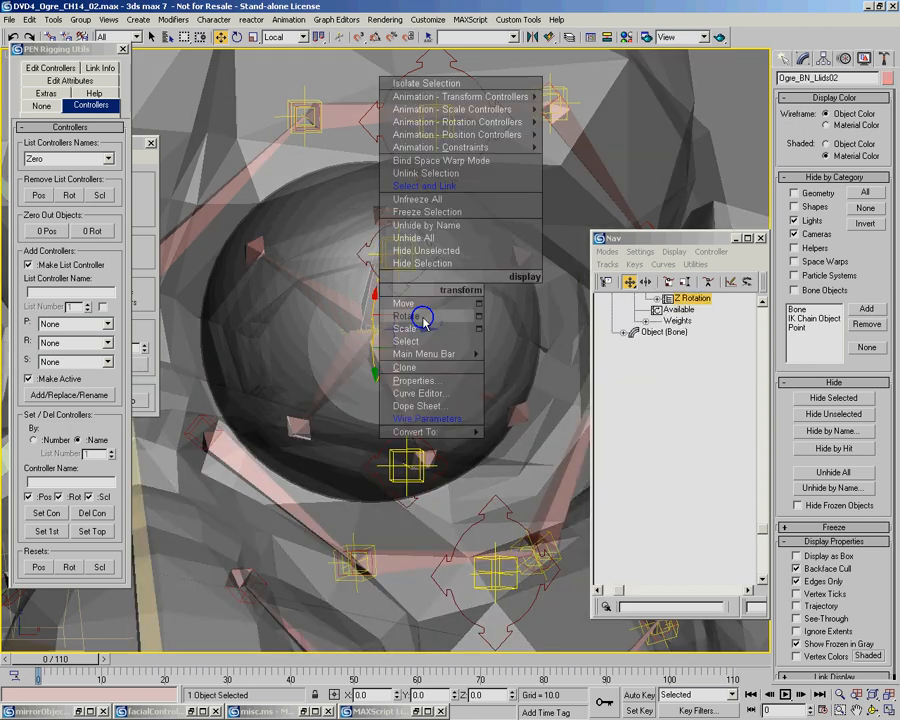
click(425, 418)
mouse_move(390, 337)
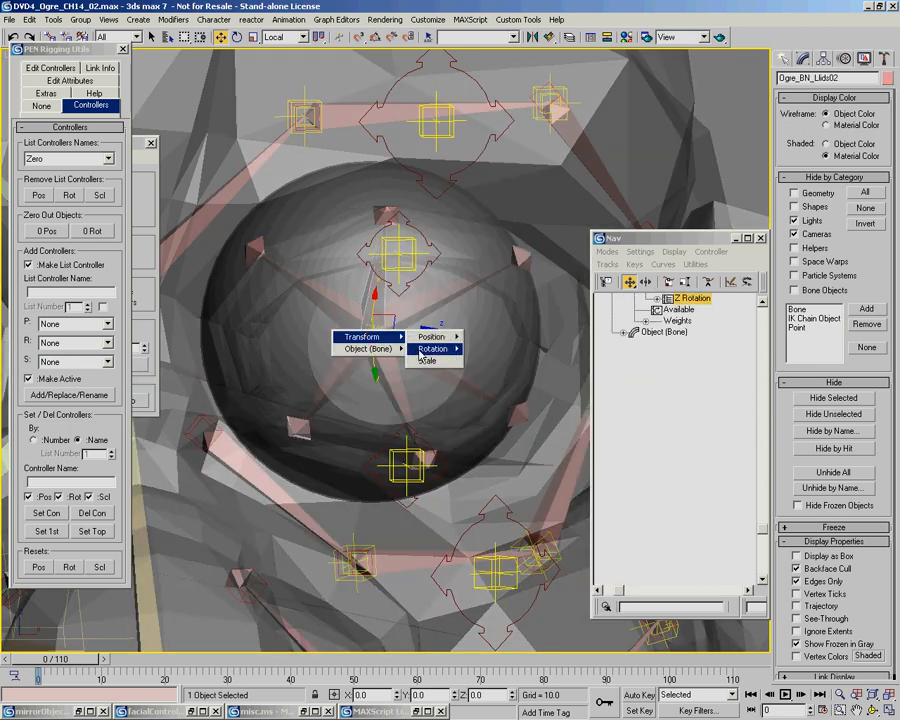
mouse_move(456, 352)
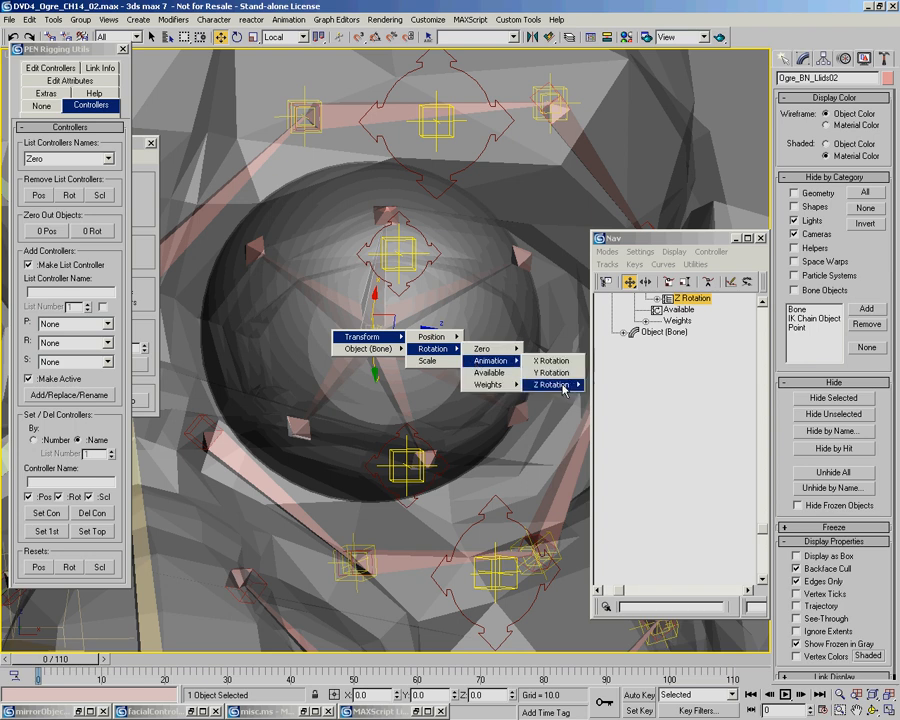
mouse_move(548, 384)
mouse_move(612, 420)
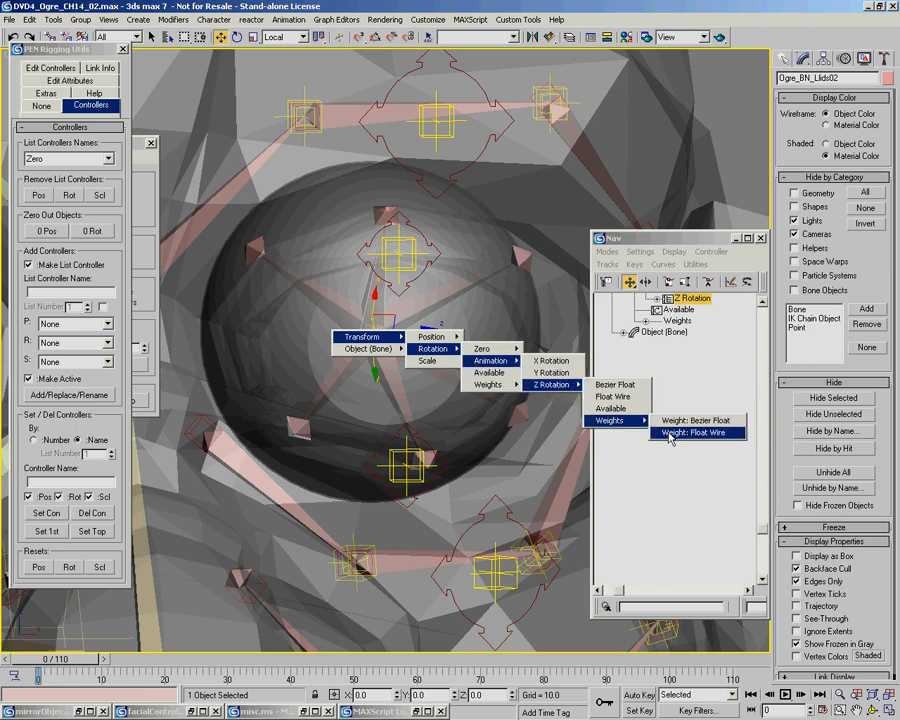
click(672, 433)
Target Arrows_CNT15's animation X Position as the wiring partner of Ogre_BN_Llids02's Float Wire weight
click(386, 260)
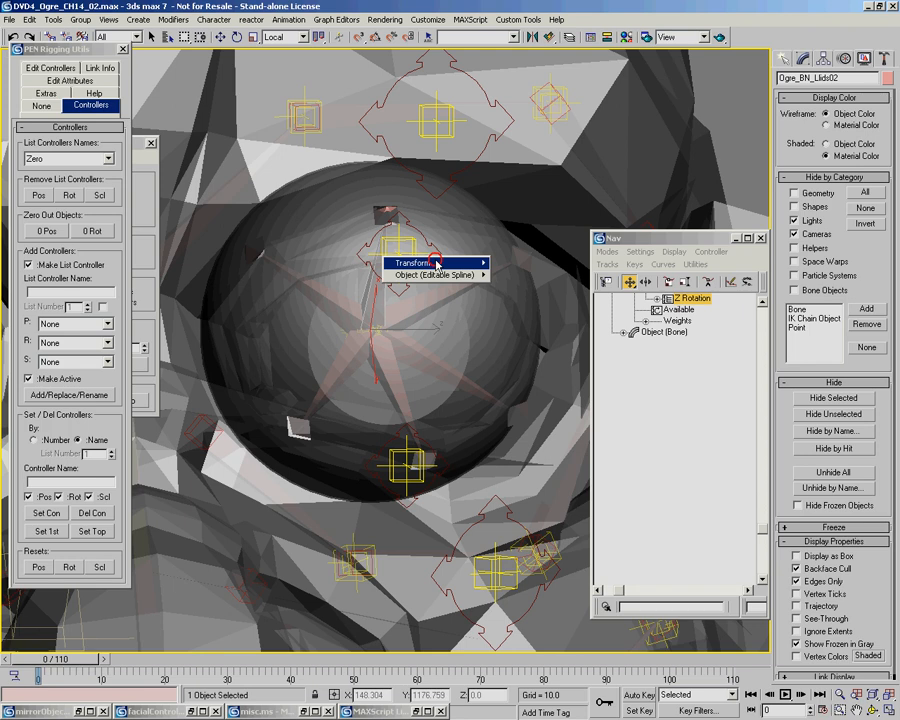
mouse_move(440, 262)
mouse_move(512, 262)
mouse_move(572, 274)
click(618, 276)
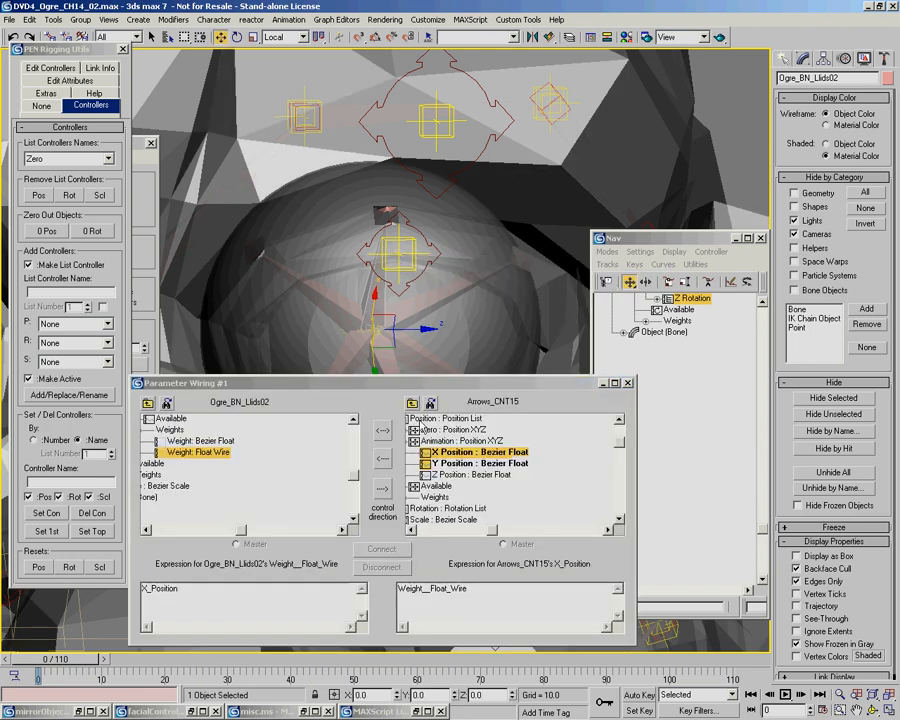
Connect X Position one-way to Ogre_BN_Llids02's weight with "if X_Position>=0 then (1-X_Position*.5) else (1-X_Position*-.5)"
click(383, 459)
double_click(137, 594)
text(if X_Position>=0 then (1-X_Position) else (1)
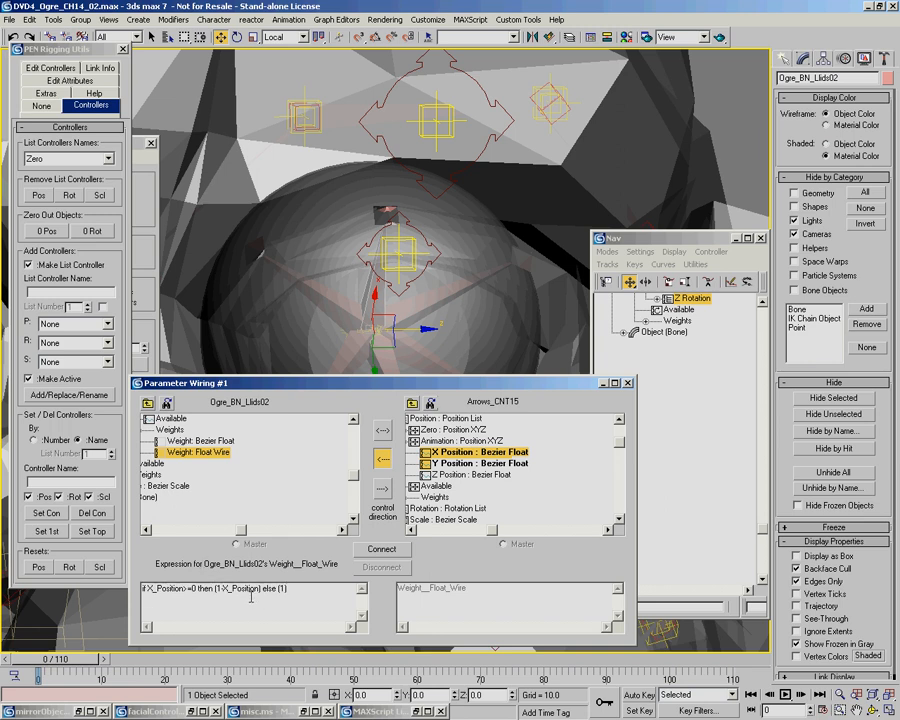
drag(258, 589, 222, 589)
click(258, 589)
drag(268, 589, 213, 589)
key(ctrl+c)
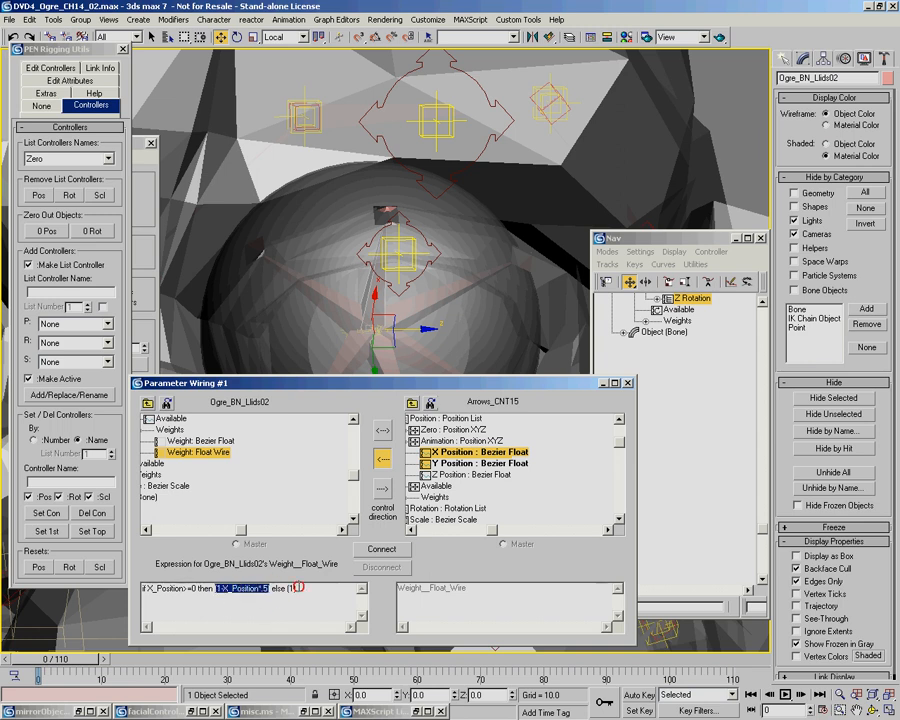
drag(298, 589, 287, 590)
key(ctrl+v)
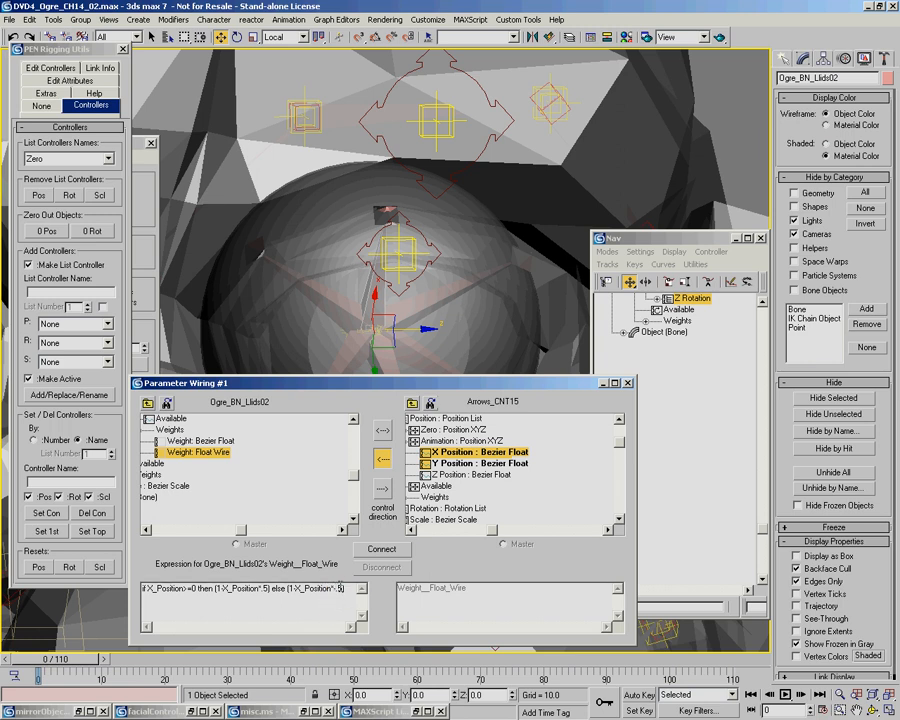
click(381, 549)
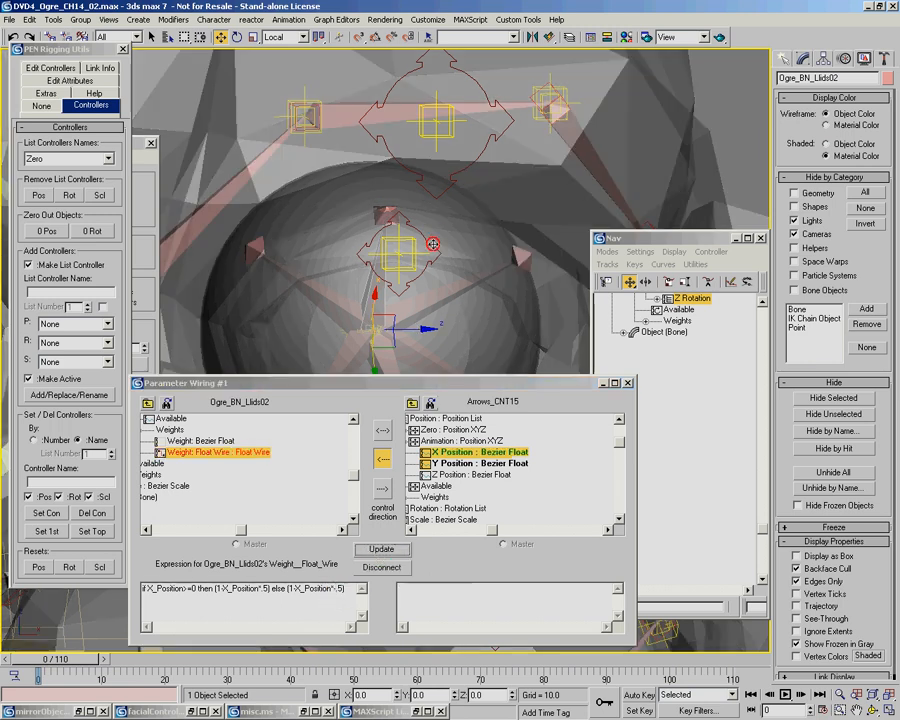
Test all the upper eyelid wiring by moving Arrows_CNT15, undo the move, and close the wiring window
click(430, 234)
drag(422, 233, 199, 142)
drag(287, 187, 481, 306)
key(ctrl+z)
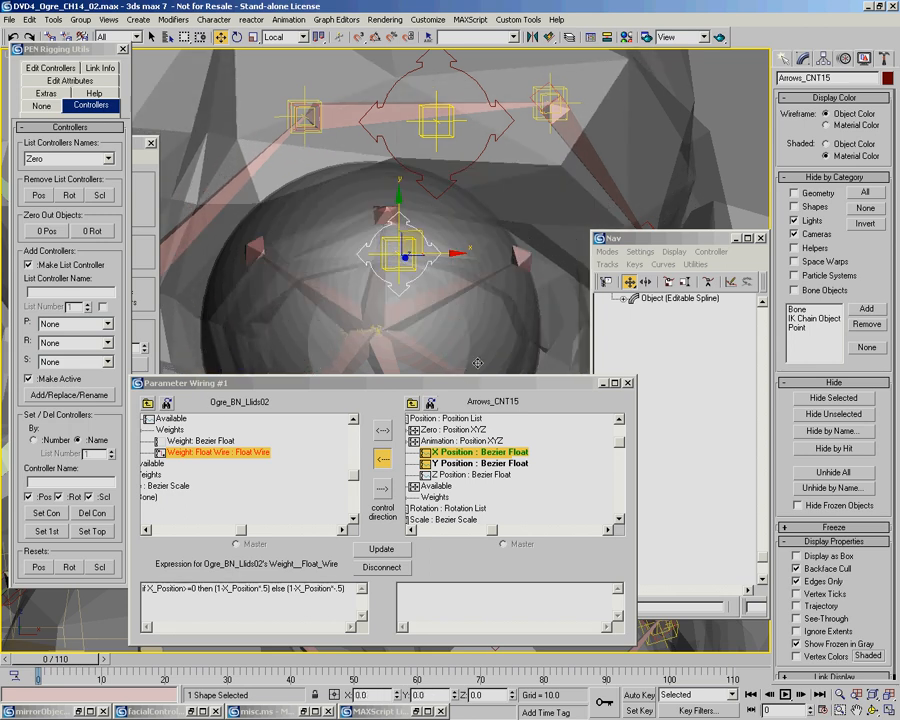
drag(418, 383, 425, 381)
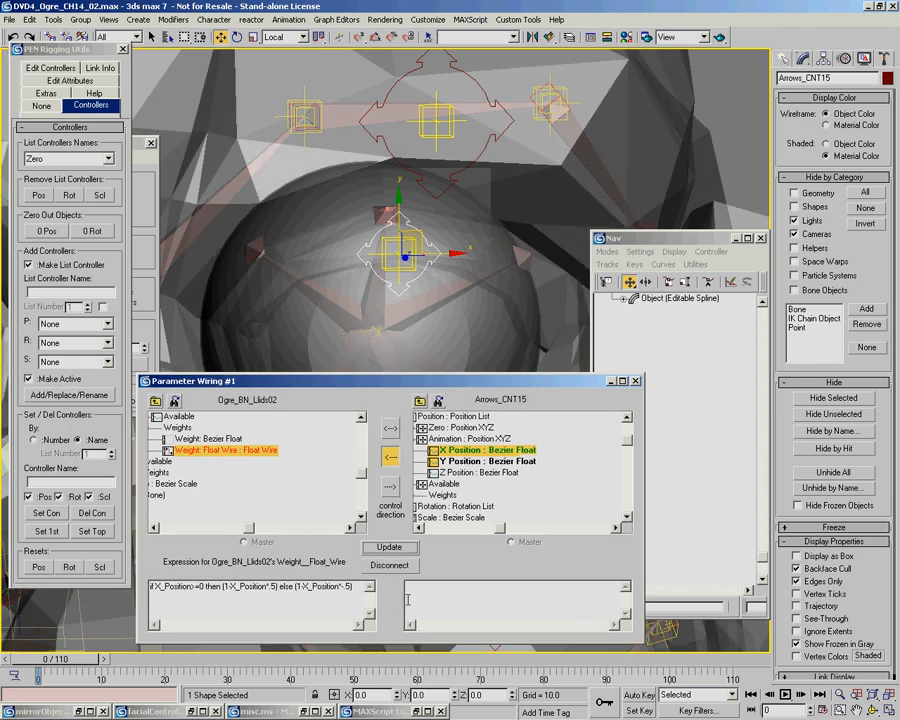
click(636, 381)
Select the Ogre_BN_LunderEye01 point helper below the eye with the Move tool
middle_drag(480, 440, 474, 398)
middle_drag(411, 363, 378, 300)
key(ctrl+r)
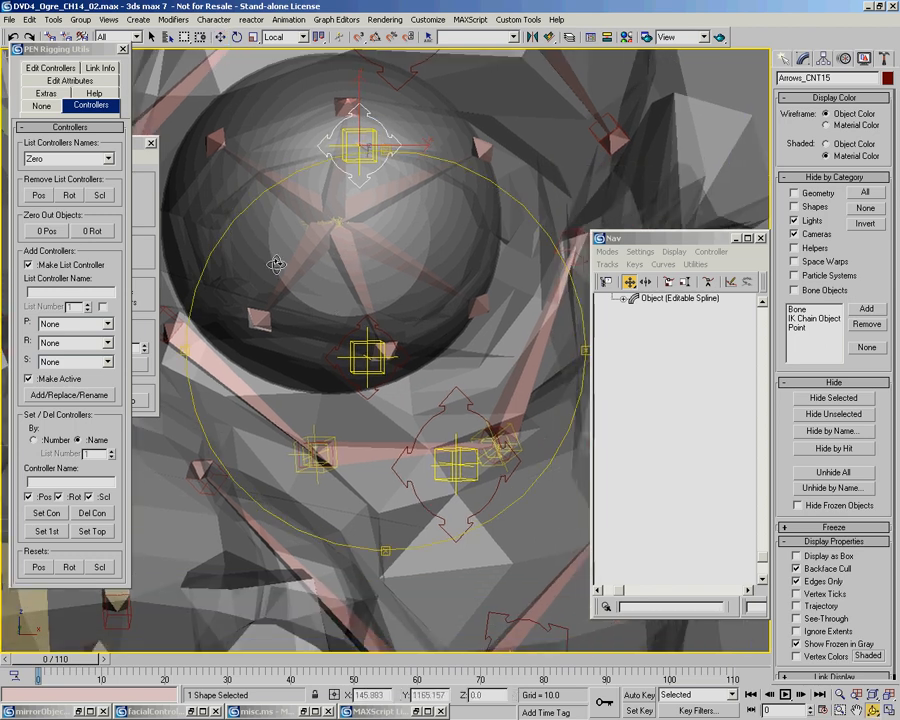
drag(427, 264, 433, 429)
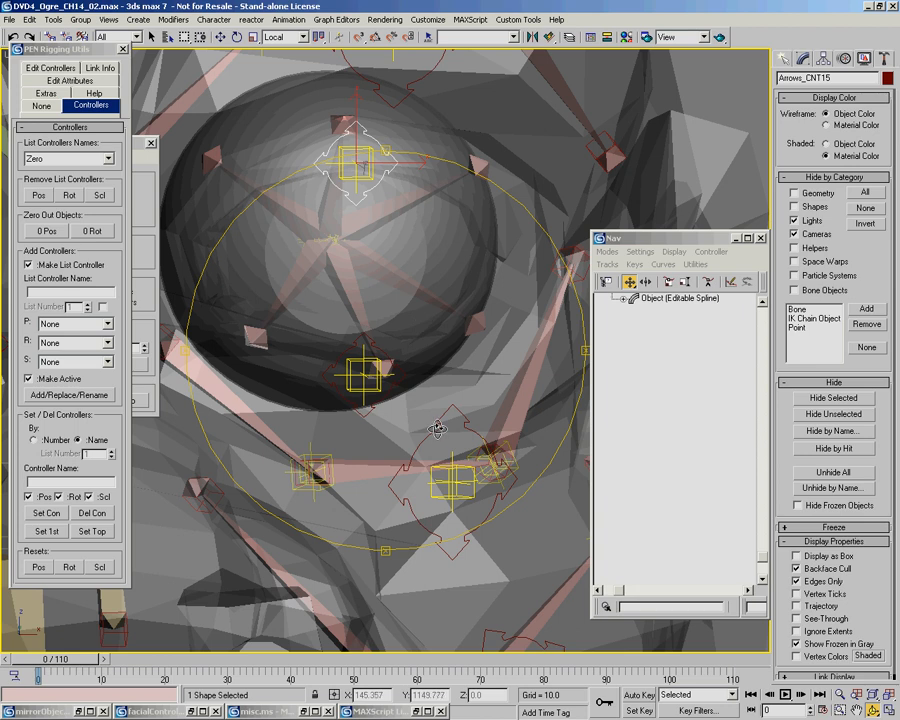
click(432, 436)
alt+middle_drag(434, 440, 451, 490)
scroll(331, 458, up, 1)
key(w)
click(308, 483)
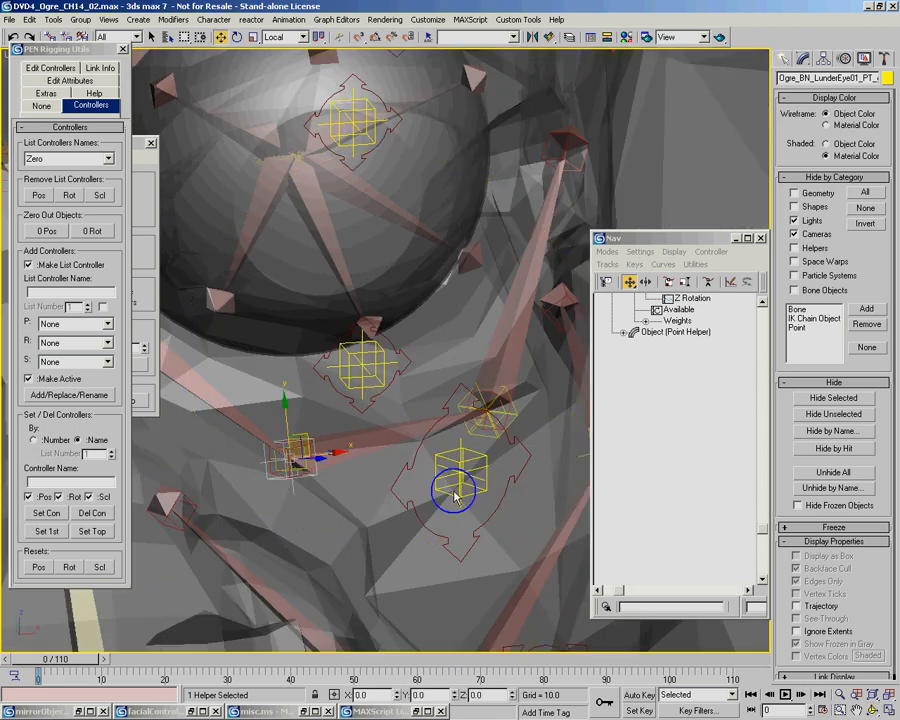
Select the Arrows_CNT01_group16 helper of the arrow control below the eye
click(469, 496)
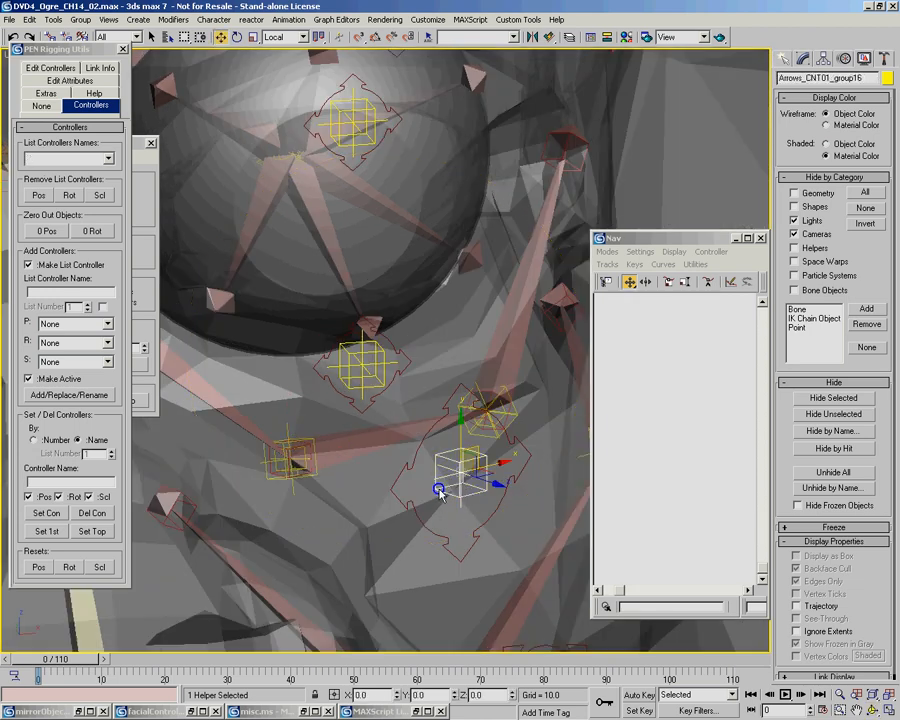
right_click(435, 484)
click(504, 388)
drag(460, 498, 292, 484)
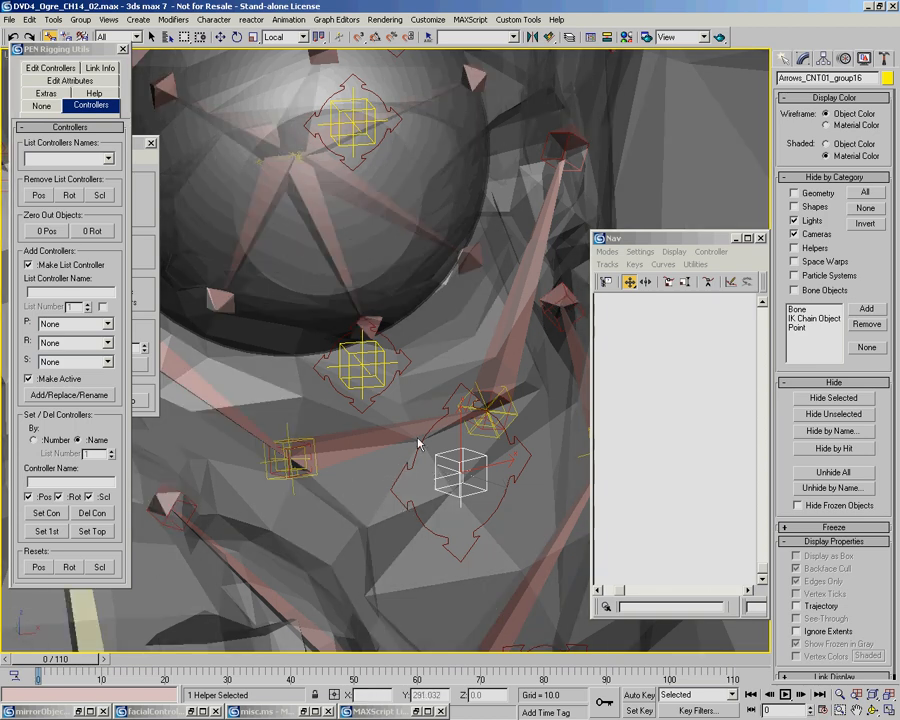
scroll(378, 428, down, 2)
right_click(393, 454)
click(416, 472)
scroll(338, 441, up, 1)
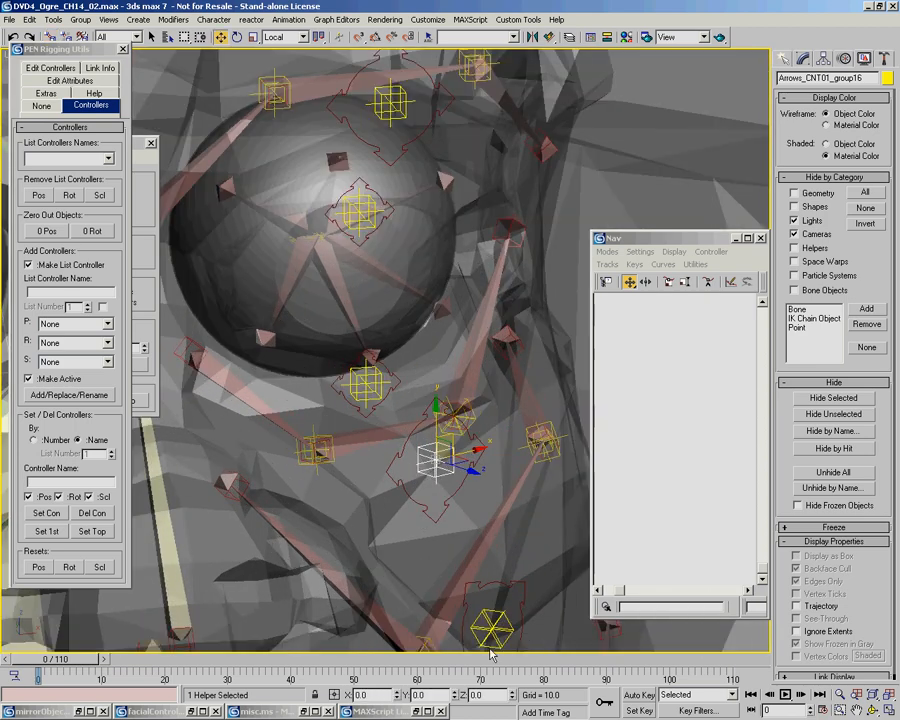
Try moving the Arrows_CNT07 control on the cheek and cancel the move
click(490, 584)
right_click(492, 581)
click(518, 585)
drag(494, 598, 491, 563)
right_click(491, 562)
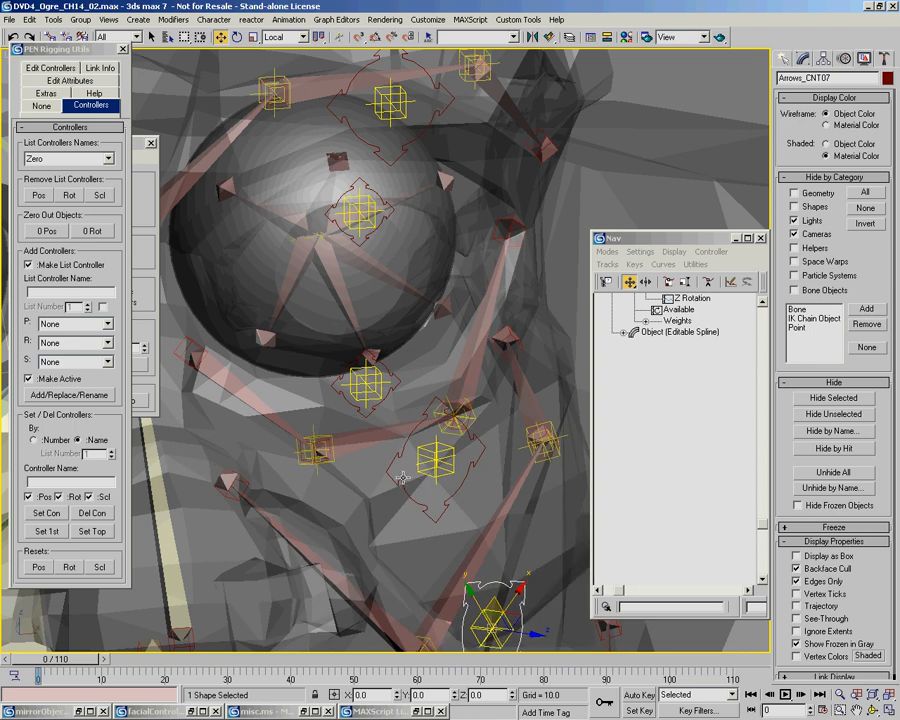
Select Arrows_CNT17 below the eye and turn on Position tracks in the Nav track view's filters
click(402, 480)
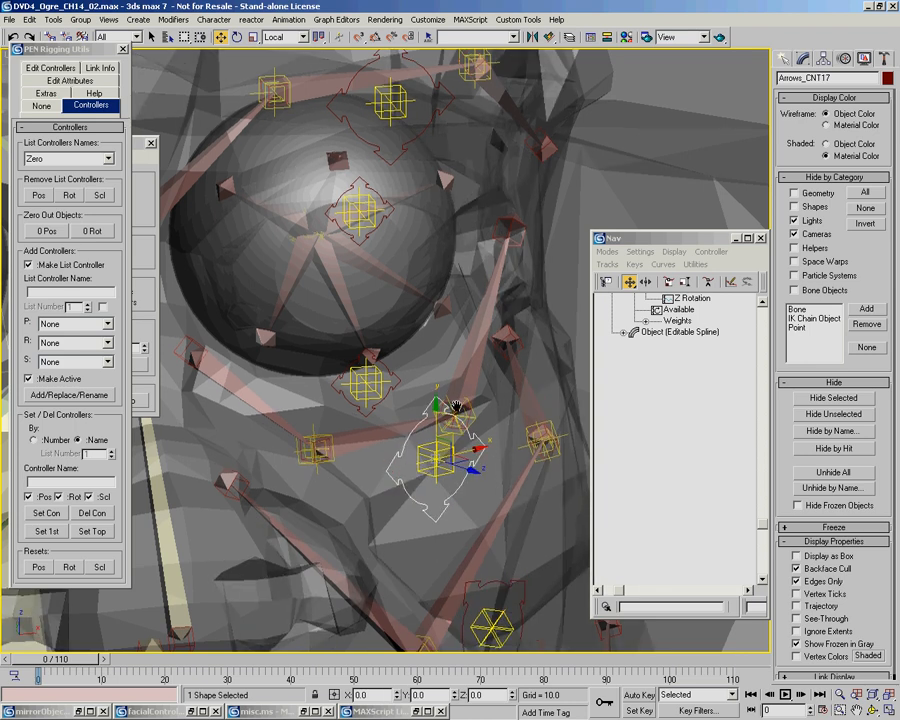
middle_drag(459, 418, 452, 393)
drag(667, 387, 670, 510)
click(609, 284)
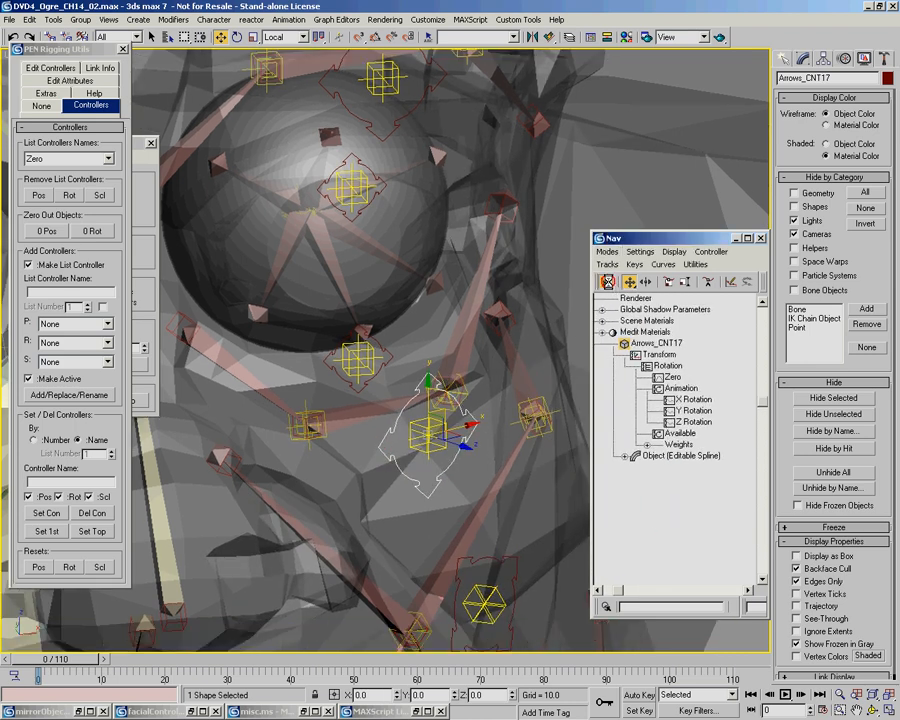
click(505, 366)
click(651, 596)
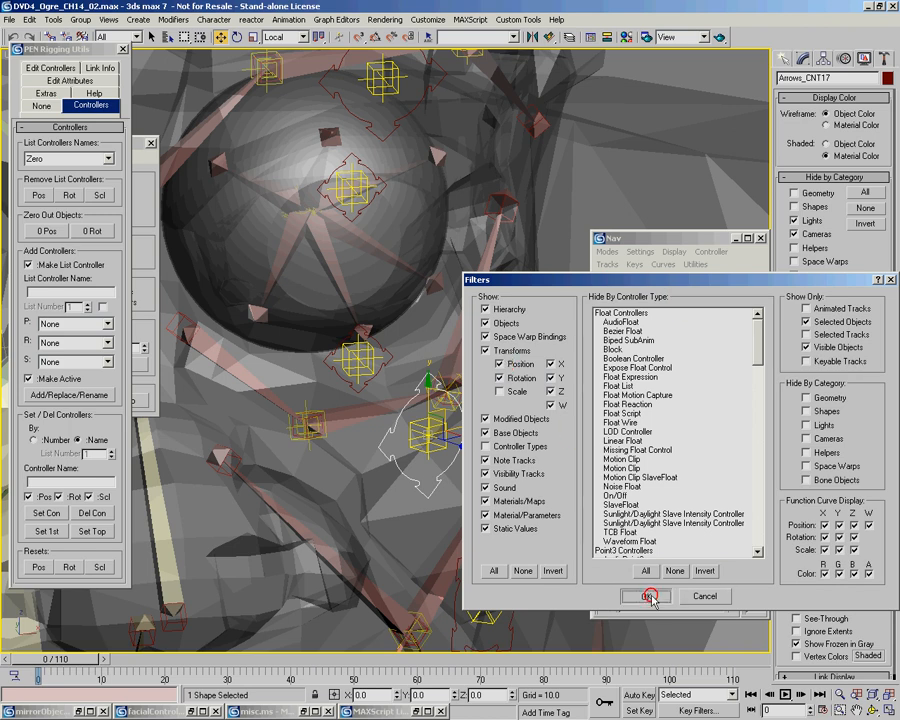
Select the Ogre_BN_LunderEye01_PT_group helper together with Arrows_CNT17 and bring up misc.ms at the wirePos function
middle_drag(422, 468, 450, 401)
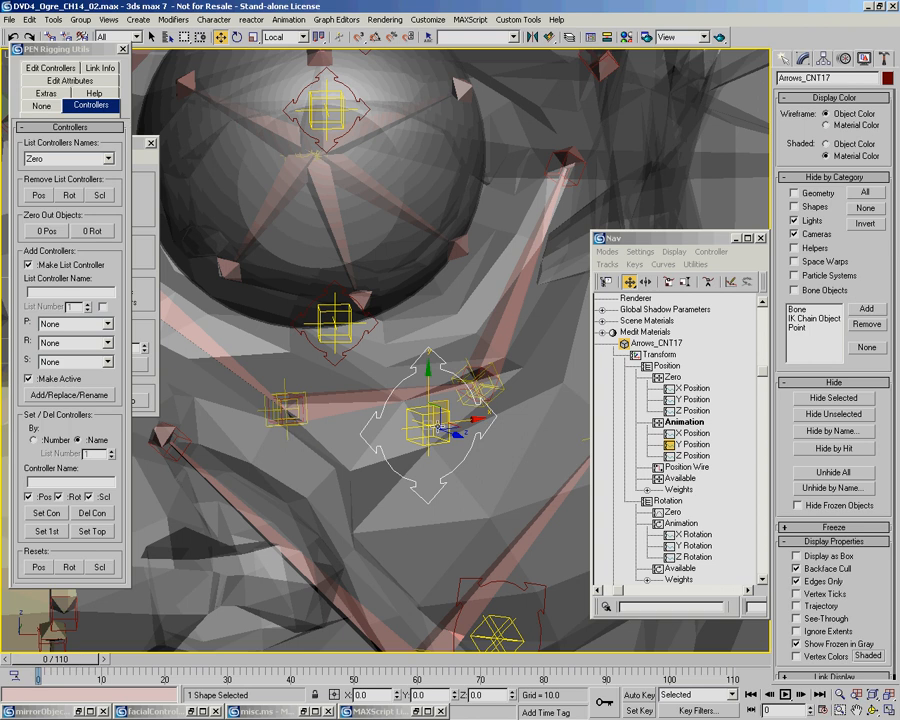
click(285, 410)
ctrl+click(408, 470)
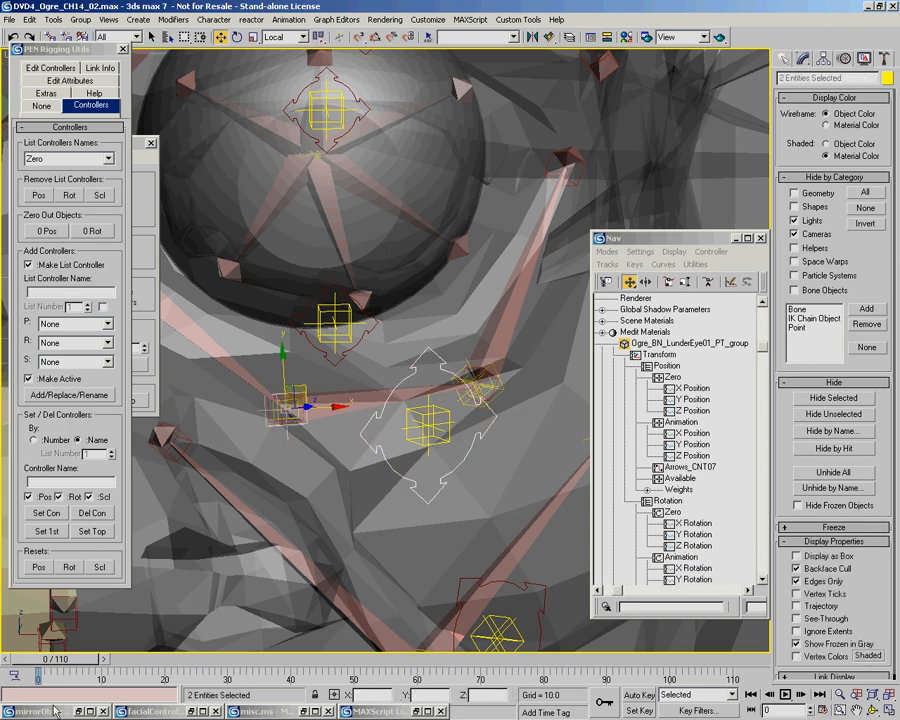
click(289, 713)
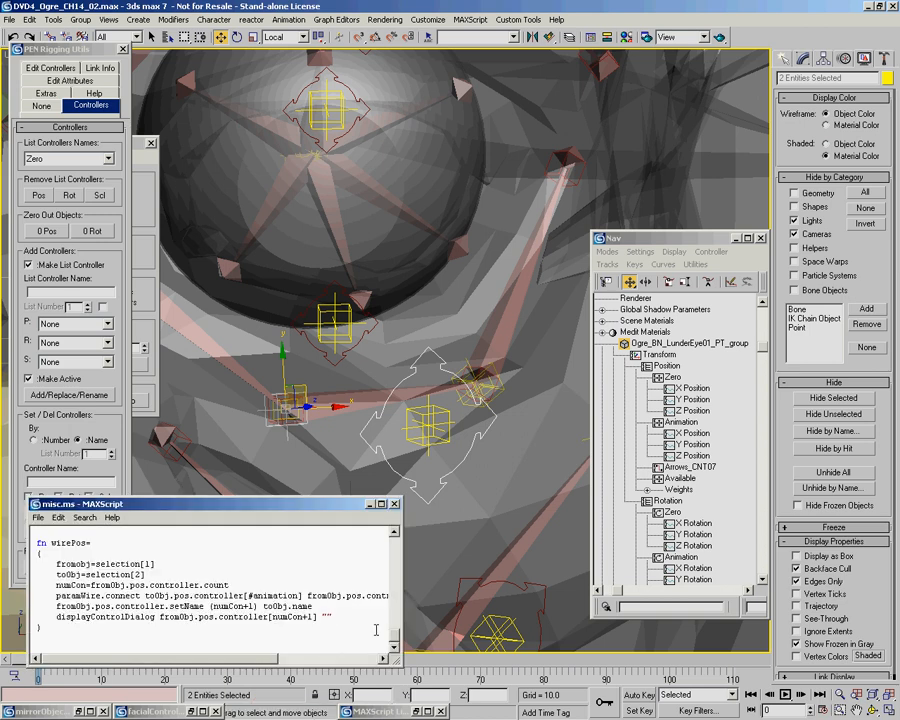
mouse_move(399, 635)
mouse_down()
mouse_move(401, 572)
mouse_move(395, 645)
mouse_up()
Examine wirePos's fromobj and toObj lines, reselecting the Ogre_BN_LunderEye01_PT_group helper first and Arrows_CNT17 second
click(30, 575)
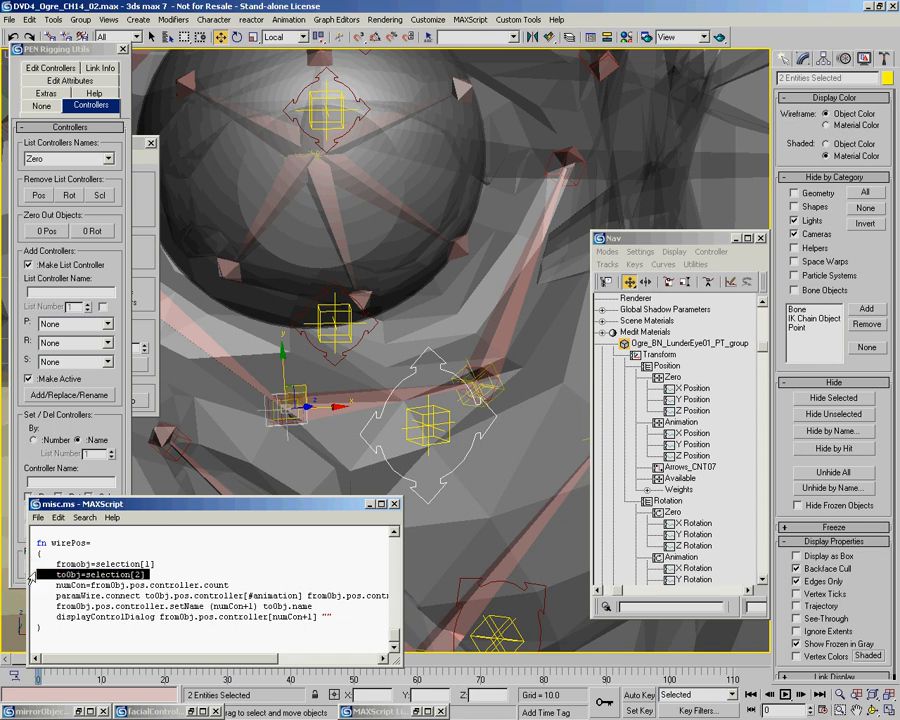
click(30, 565)
click(30, 576)
click(300, 447)
click(288, 424)
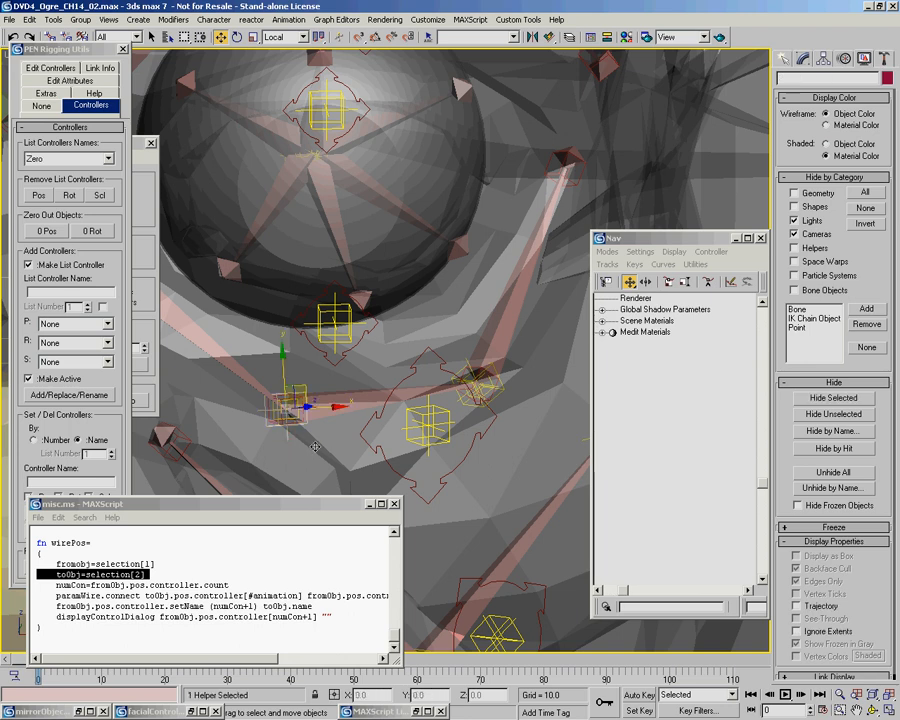
ctrl+click(375, 449)
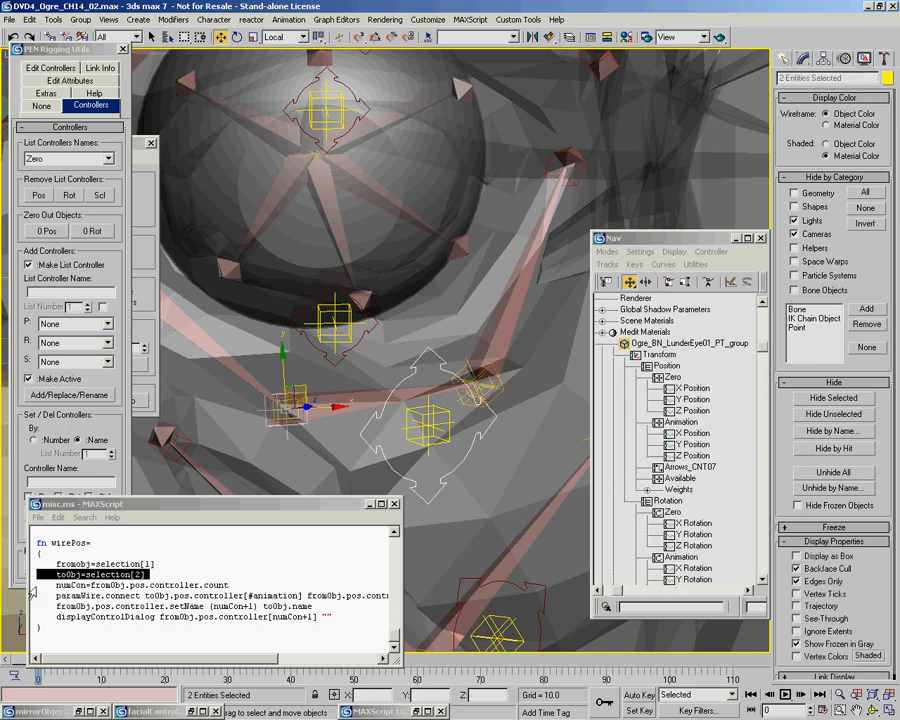
Examine wirePos's numCon line against the position controllers of the Ogre_BN_LunderEye01_PT_group helper
click(30, 586)
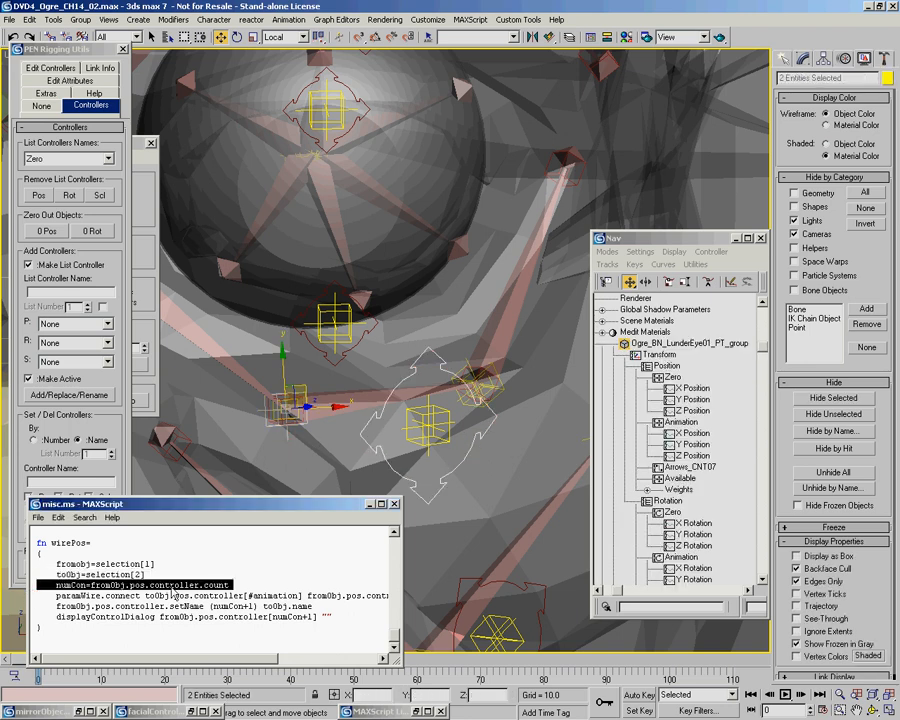
click(291, 437)
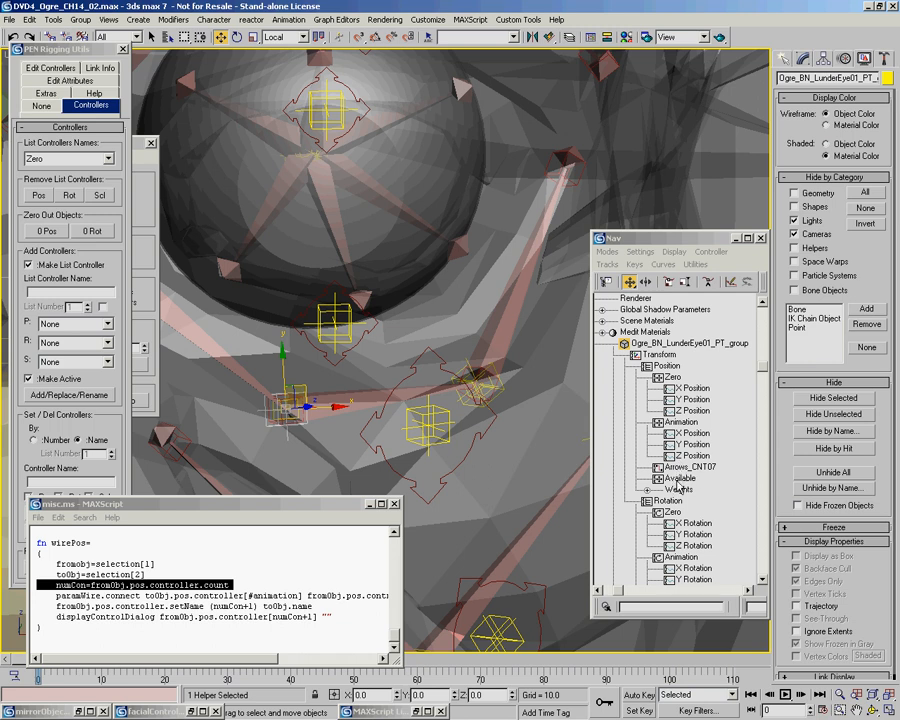
click(30, 586)
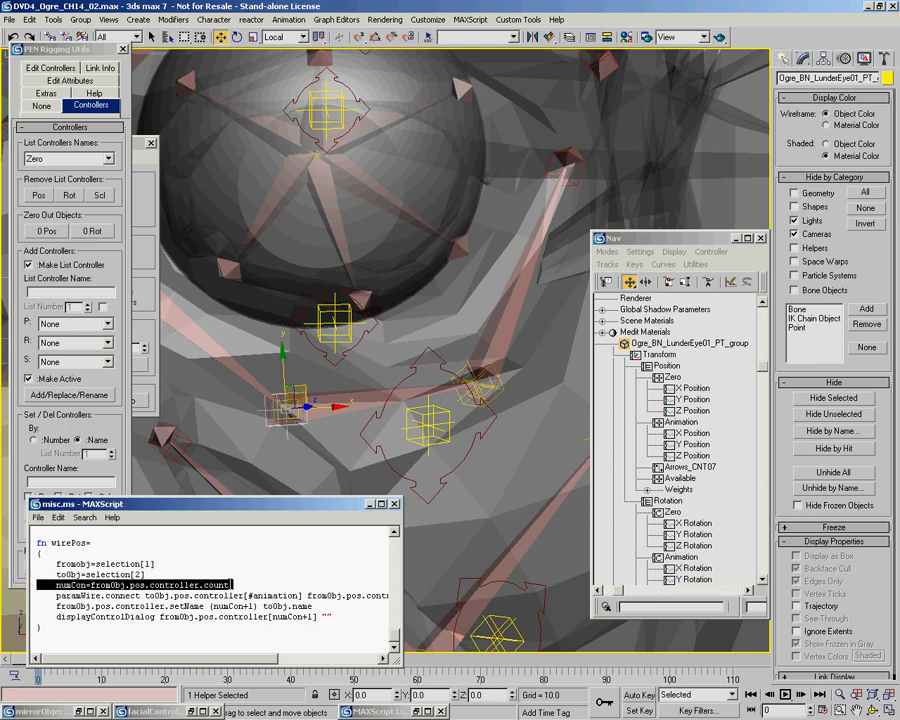
click(233, 585)
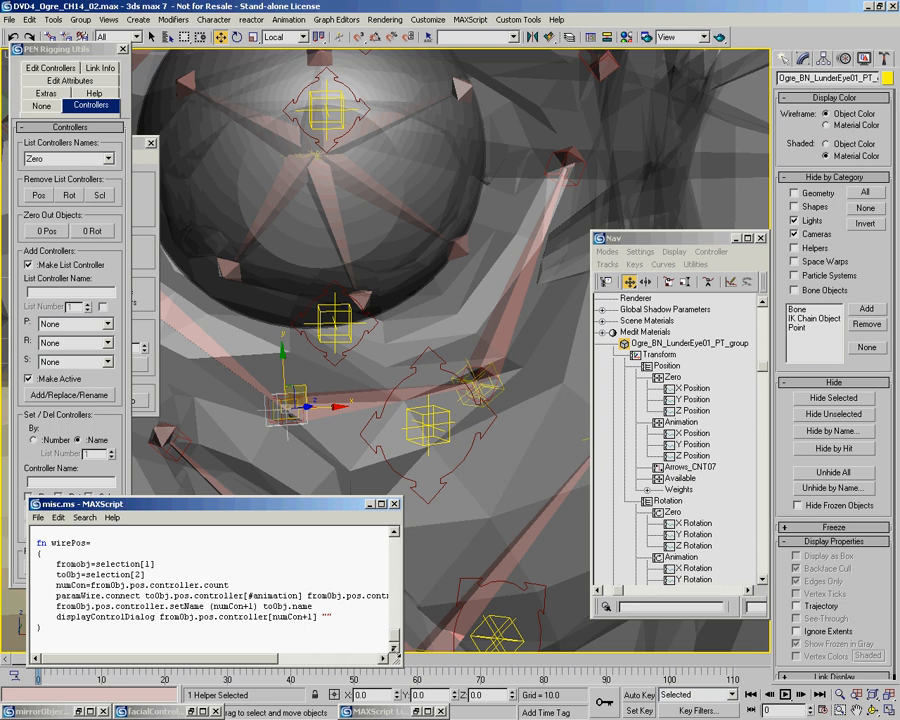
Widen the script window and examine wirePos's paramWire.connect, setName and displayControlDialog lines, comparing them with the helper's Arrows_CNT07 track
drag(396, 660, 588, 655)
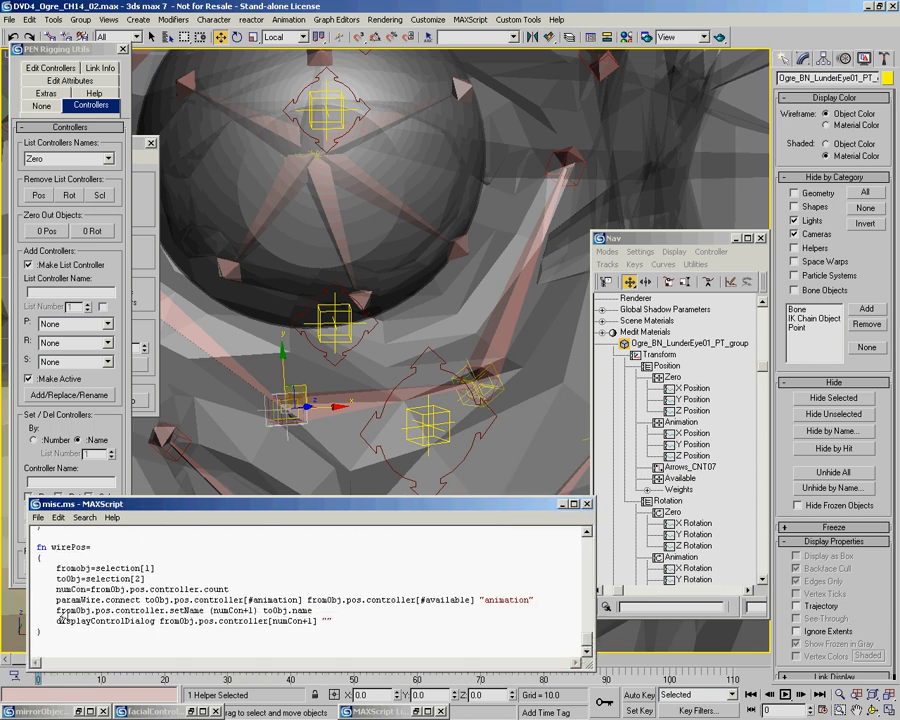
click(28, 601)
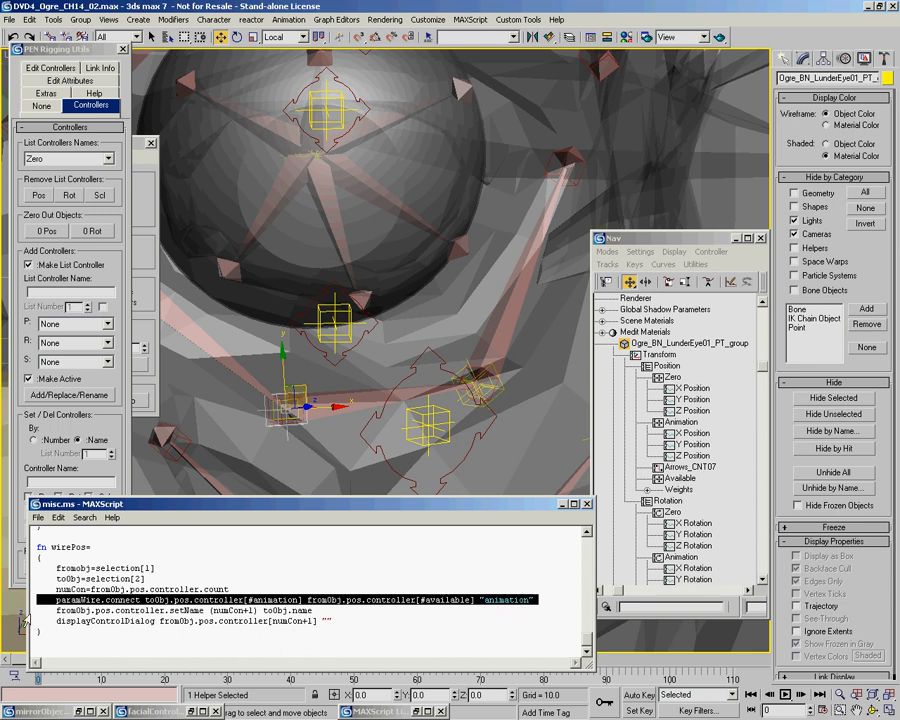
click(30, 611)
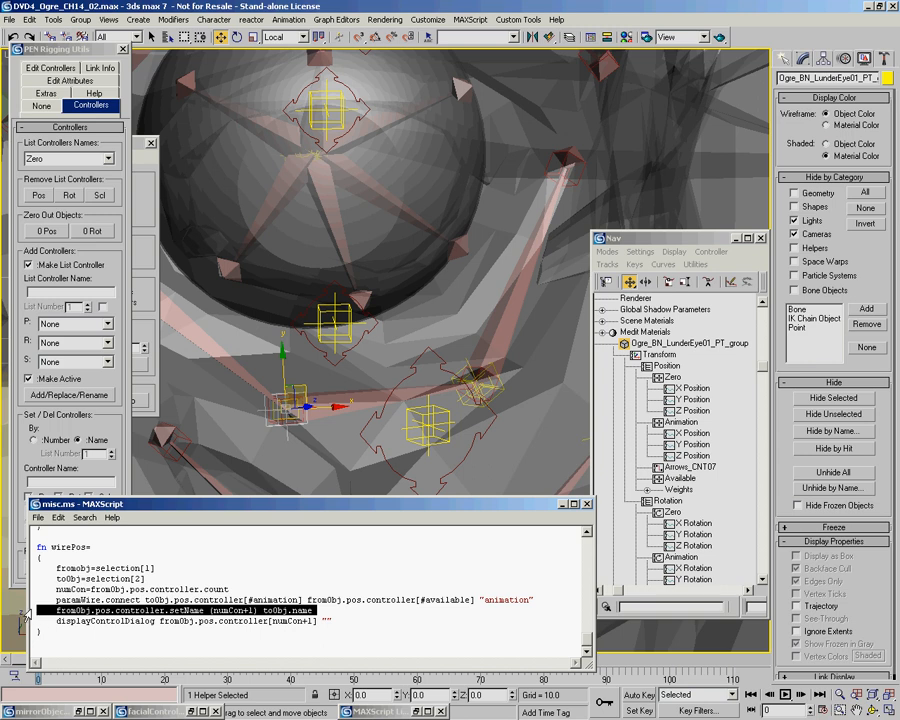
click(700, 467)
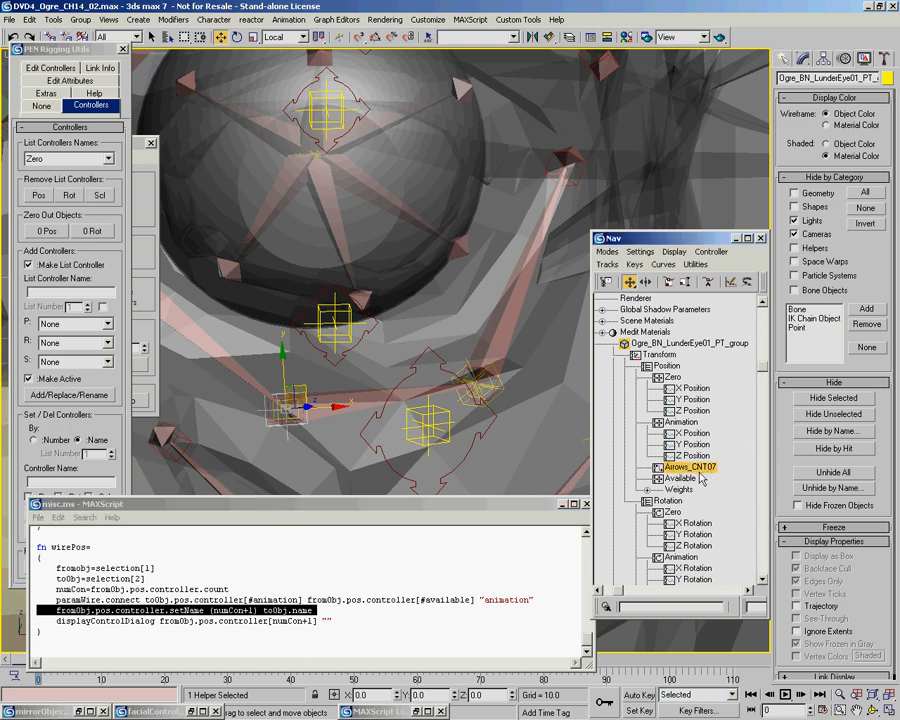
middle_drag(409, 430, 405, 401)
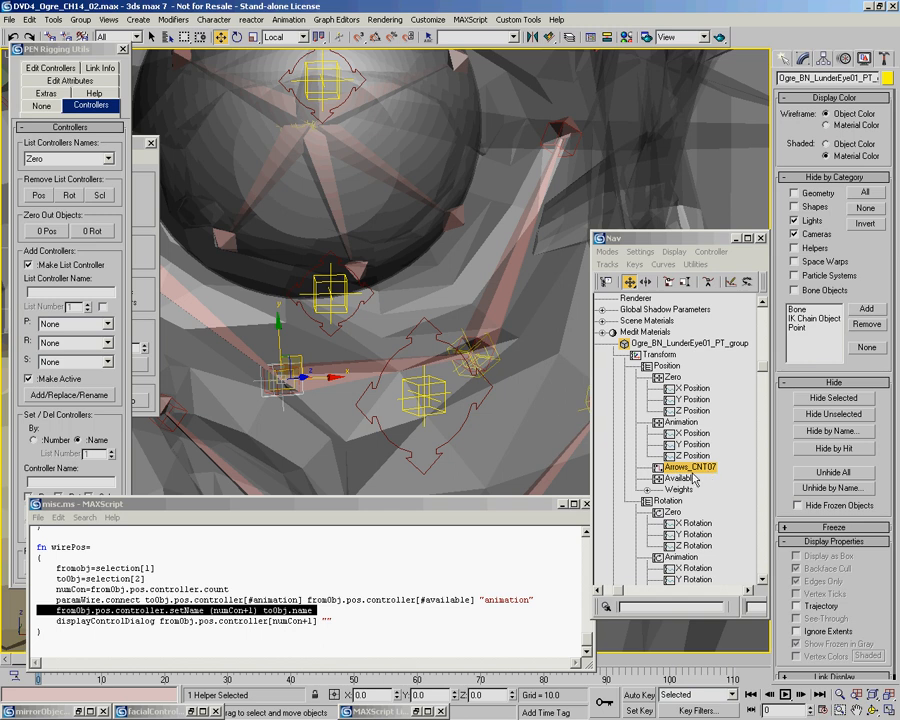
click(37, 621)
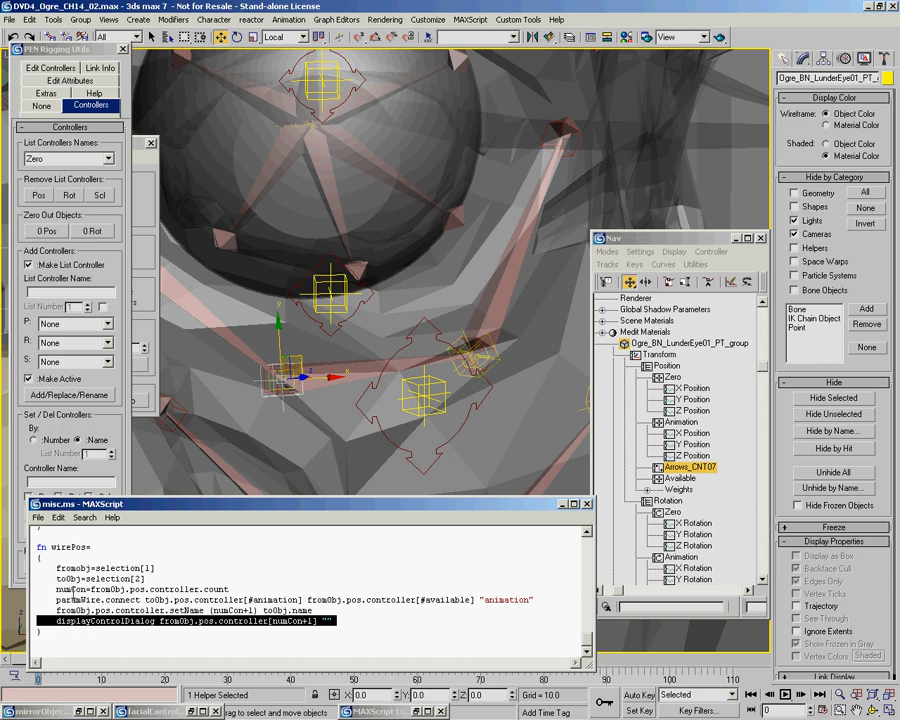
Run wirePos() with the Ogre_BN_LunderEye01_PT_group helper selected first and Arrows_CNT17 second, and close the wiring window
drag(588, 641, 606, 538)
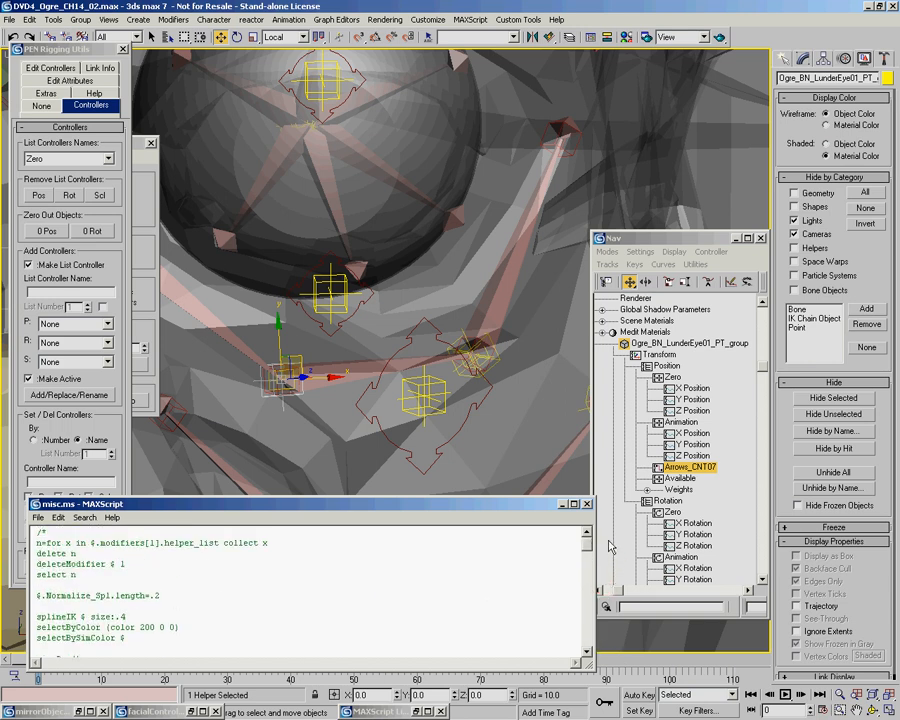
middle_drag(430, 334, 401, 308)
click(262, 384)
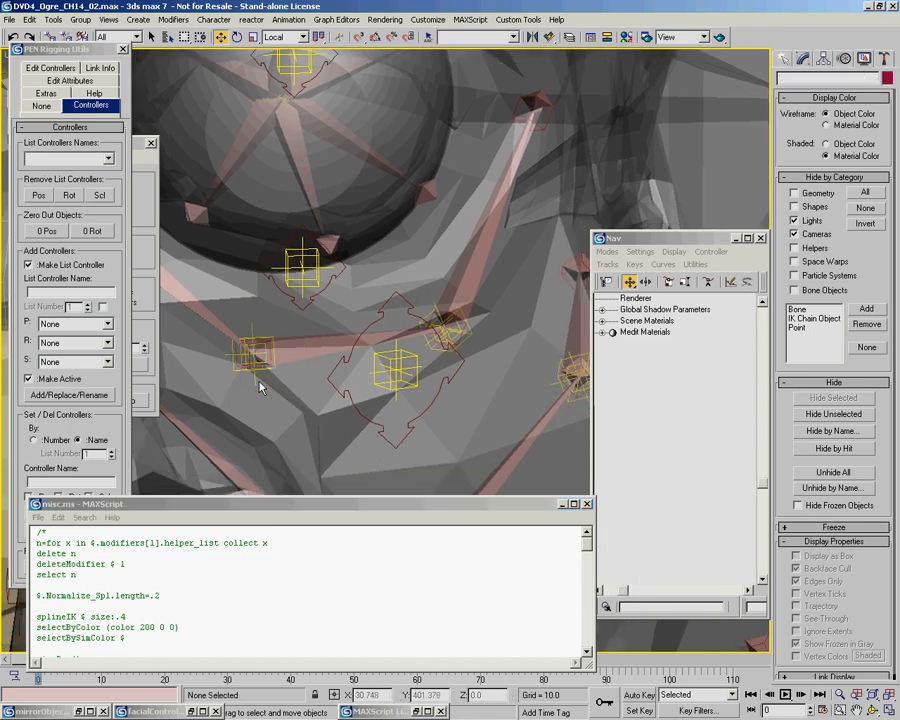
click(255, 378)
ctrl+click(350, 393)
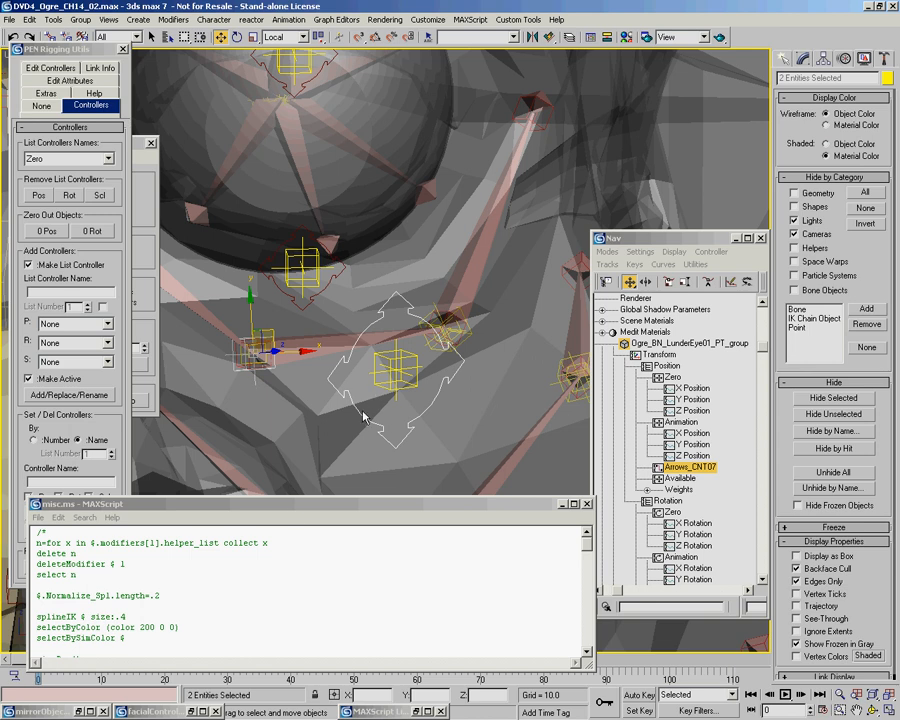
scroll(326, 629, down, 3)
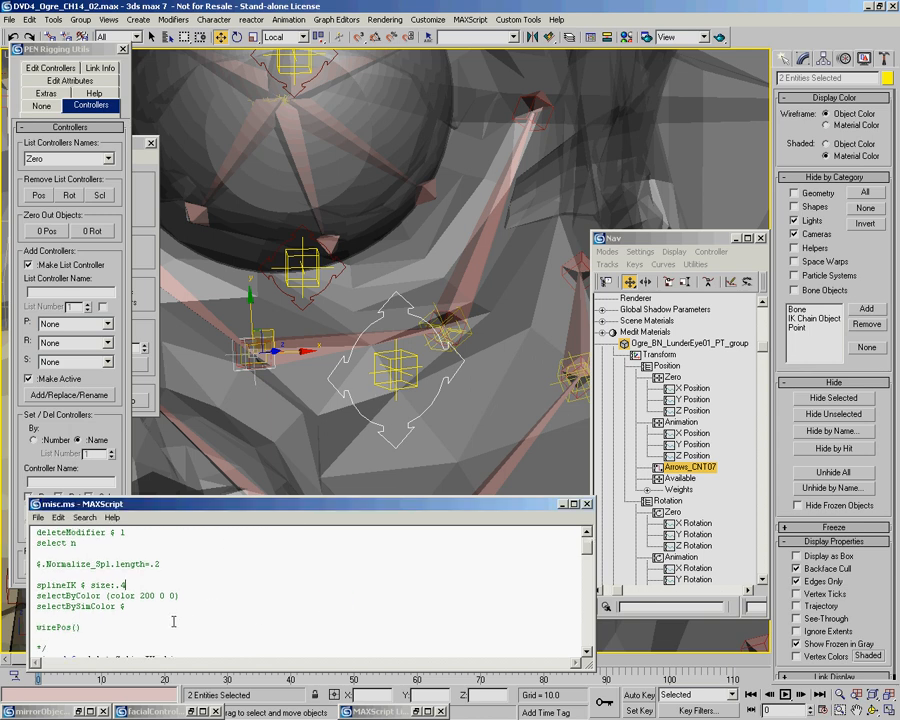
key(shift+Return)
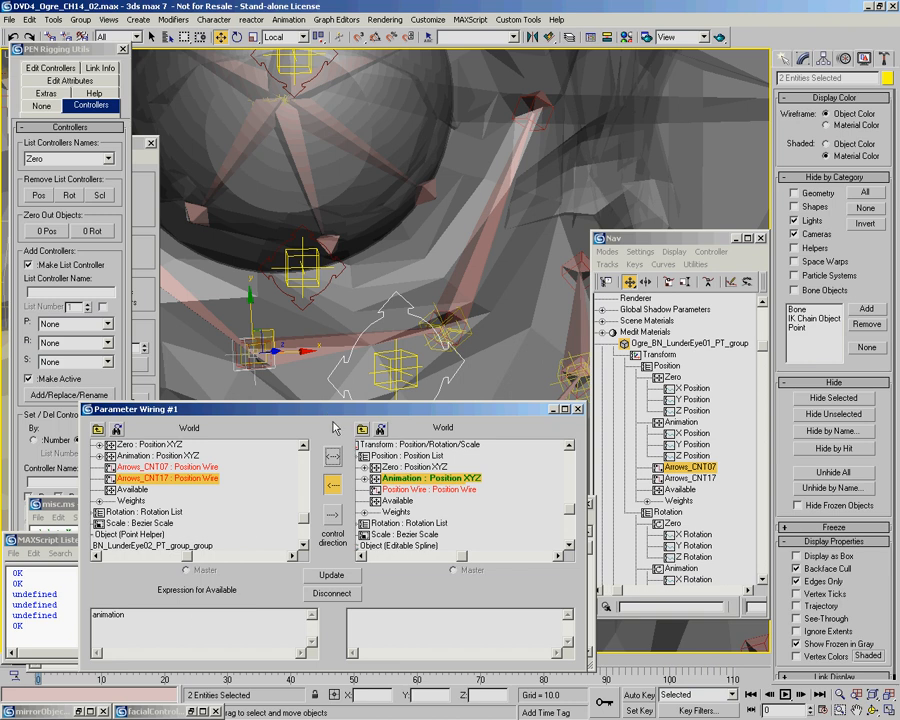
drag(336, 410, 320, 415)
click(562, 411)
Run wirePos() with the Ogre_BN_LunderEye02_PT_group helper selected first and Arrows_CNT17 second, and close the wiring window
click(448, 330)
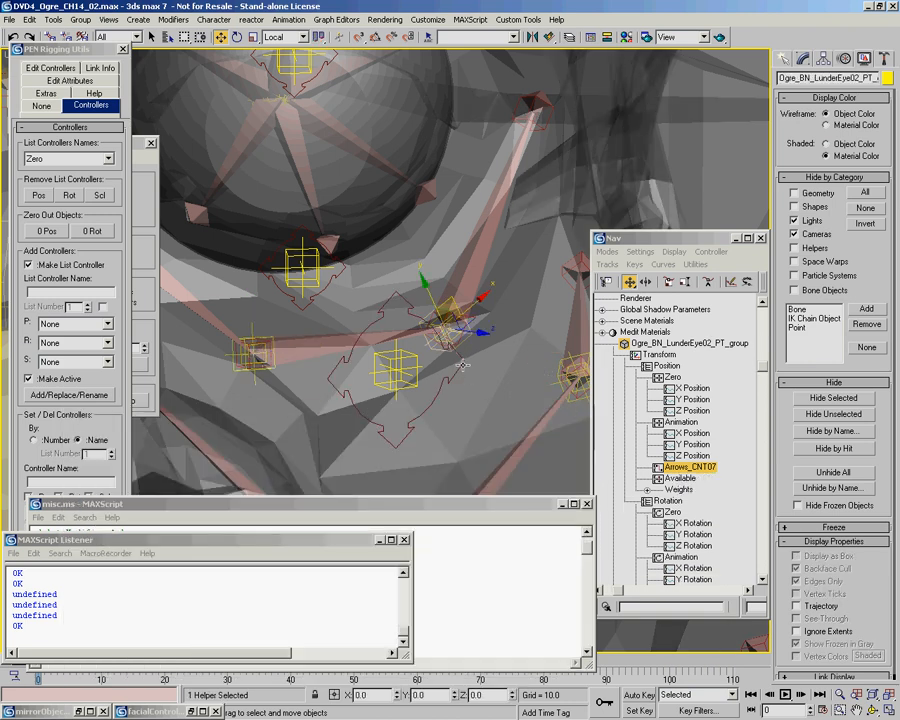
ctrl+click(463, 366)
click(356, 503)
key(shift+Return)
middle_drag(435, 349, 390, 284)
scroll(423, 278, down, 2)
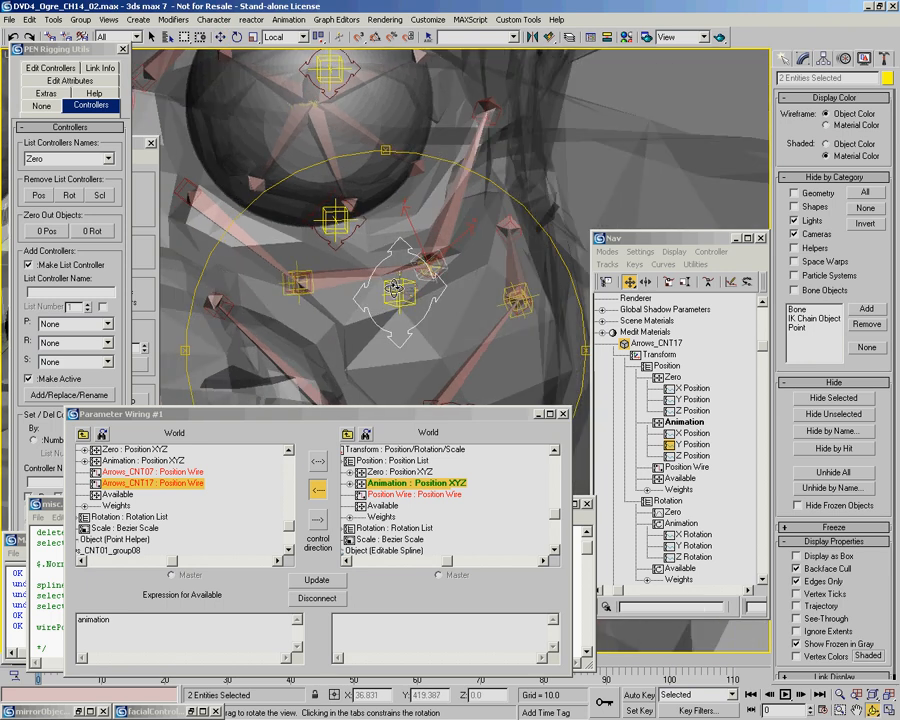
click(541, 414)
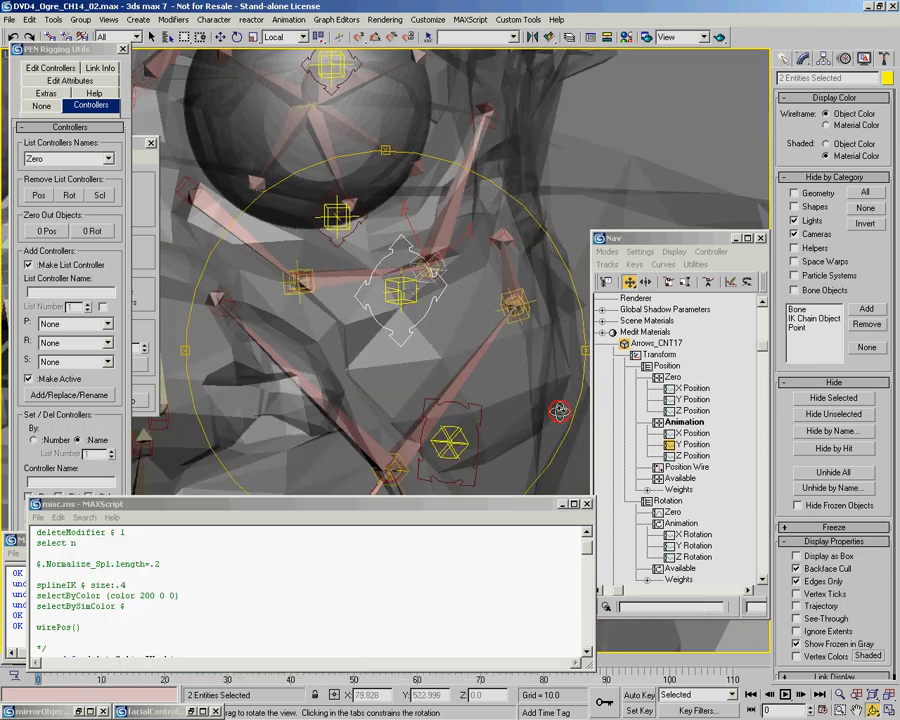
Test the lower-eye wiring by moving Arrows_CNT17 and viewing the area from another angle
click(430, 302)
mouse_move(420, 265)
mouse_down()
mouse_move(412, 272)
mouse_move(421, 257)
mouse_up()
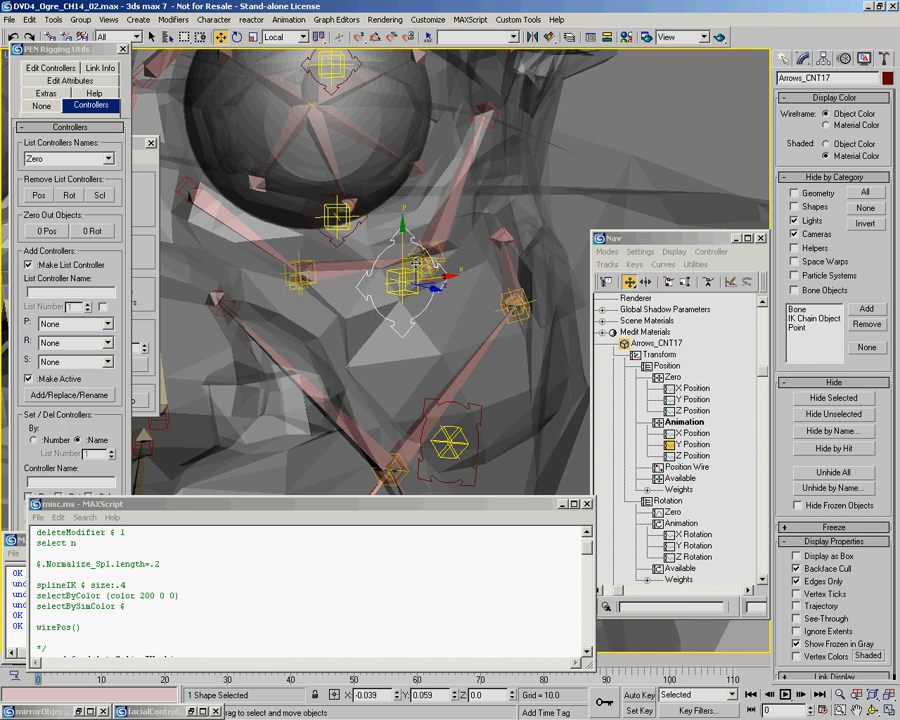
alt+middle_drag(405, 320, 387, 334)
drag(388, 334, 375, 337)
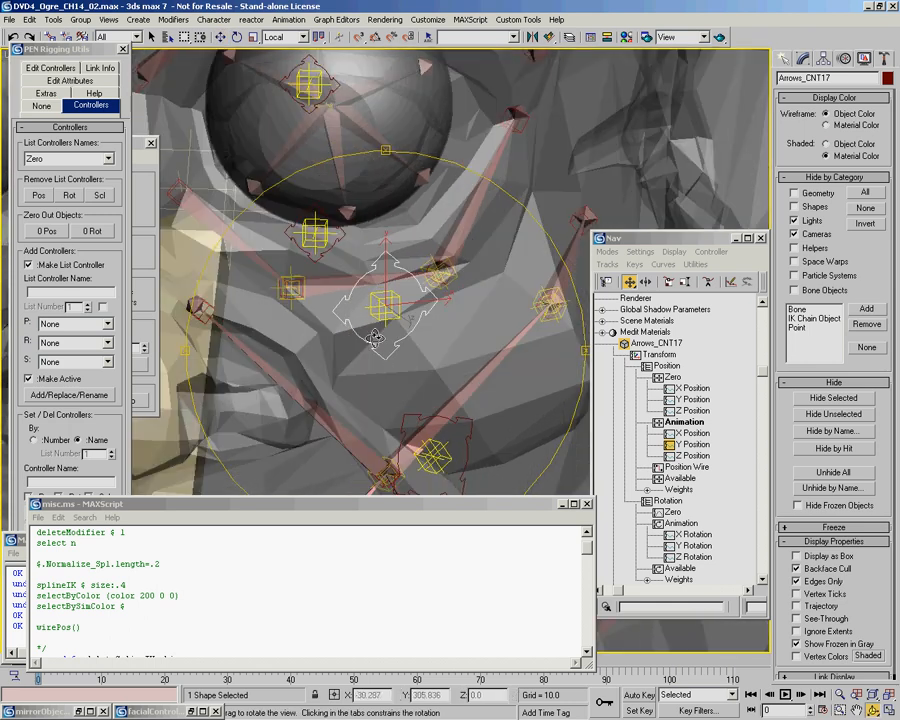
Review the wirePos function in misc.ms and examine the facial controls around the eye
drag(588, 548, 588, 646)
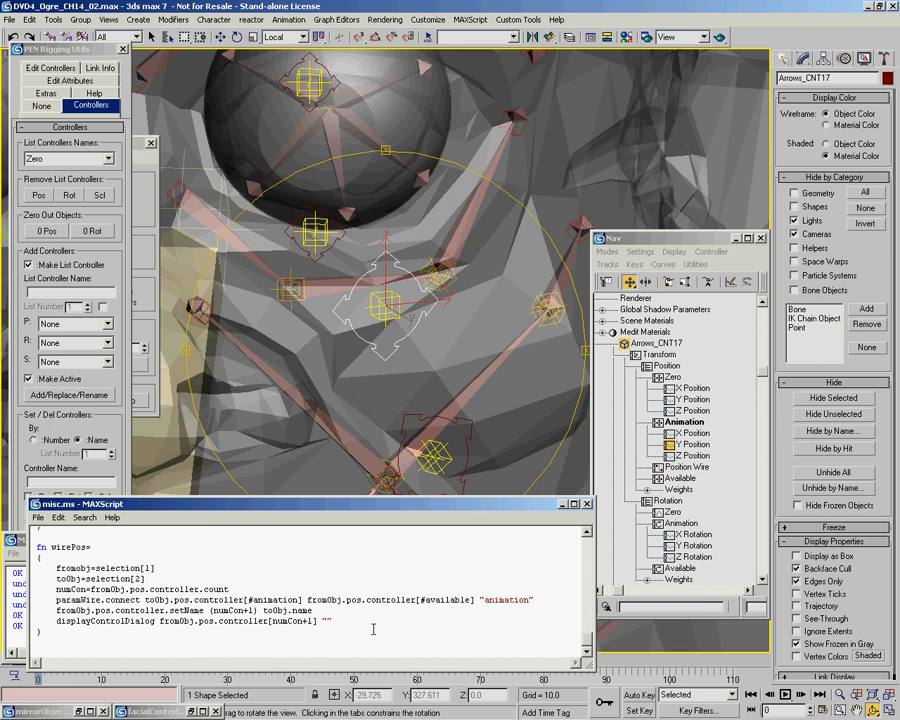
middle_drag(366, 333, 395, 420)
middle_drag(335, 380, 404, 344)
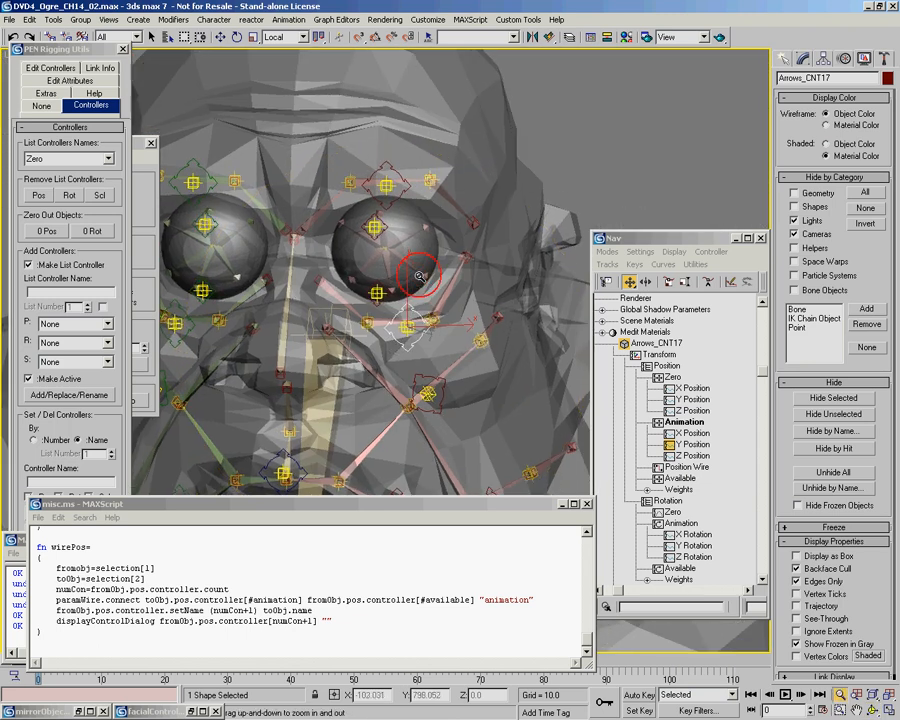
ctrl+alt+middle_drag(418, 278, 391, 223)
middle_drag(424, 353, 444, 363)
alt+middle_drag(400, 397, 383, 379)
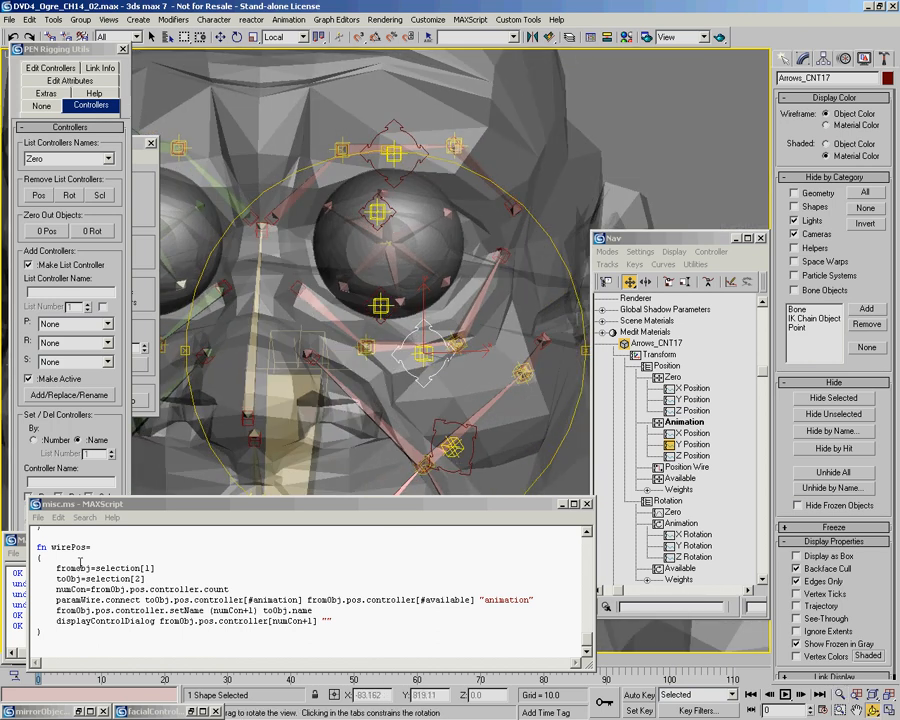
ctrl+alt+middle_drag(361, 323, 344, 332)
alt+middle_drag(207, 263, 395, 225)
middle_drag(395, 225, 379, 324)
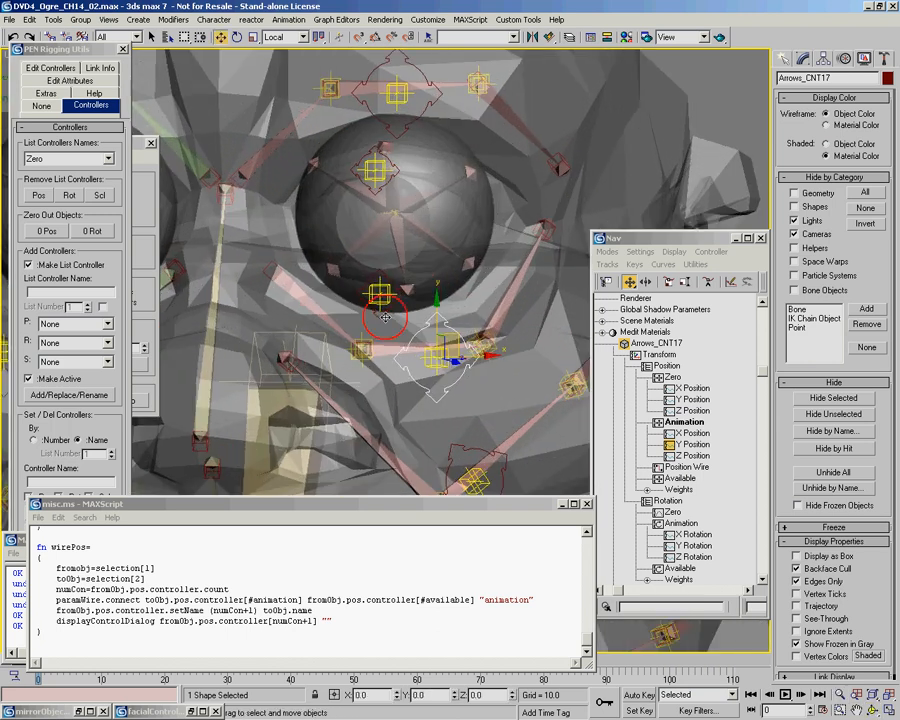
Select Arrows_CNT16 at the lower eyelid and examine all the facial controls from several angles
click(363, 296)
alt+middle_drag(387, 263, 404, 187)
ctrl+alt+middle_drag(428, 293, 390, 370)
mouse_move(390, 370)
alt+middle_down()
mouse_move(368, 358)
mouse_move(376, 382)
mouse_move(391, 297)
mouse_move(385, 362)
alt+middle_up()
alt+middle_drag(178, 296, 239, 291)
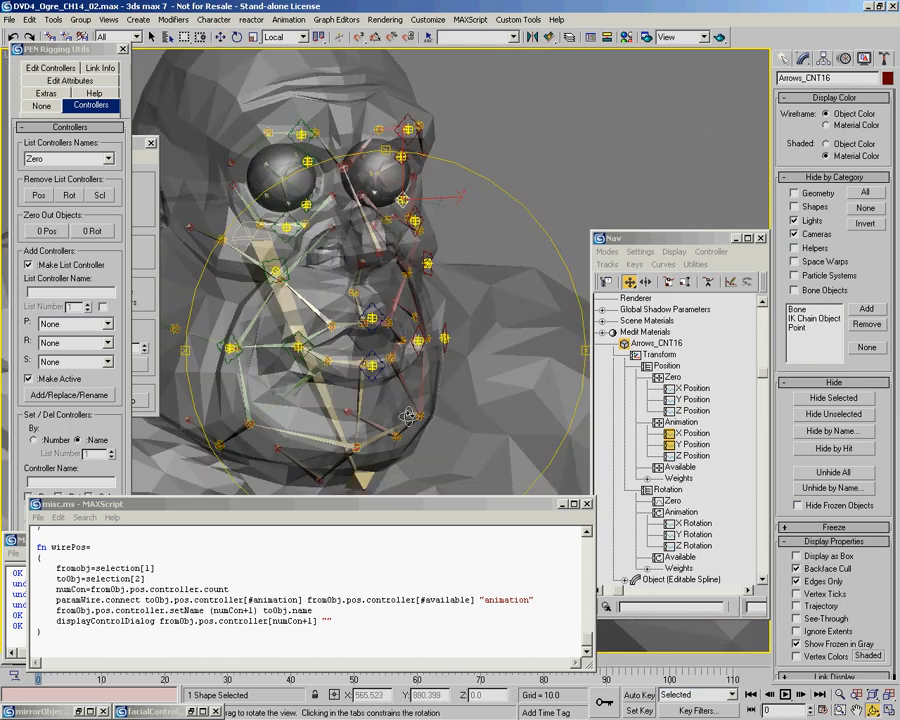
alt+middle_drag(432, 350, 414, 341)
alt+middle_drag(262, 326, 424, 361)
alt+middle_drag(361, 329, 402, 349)
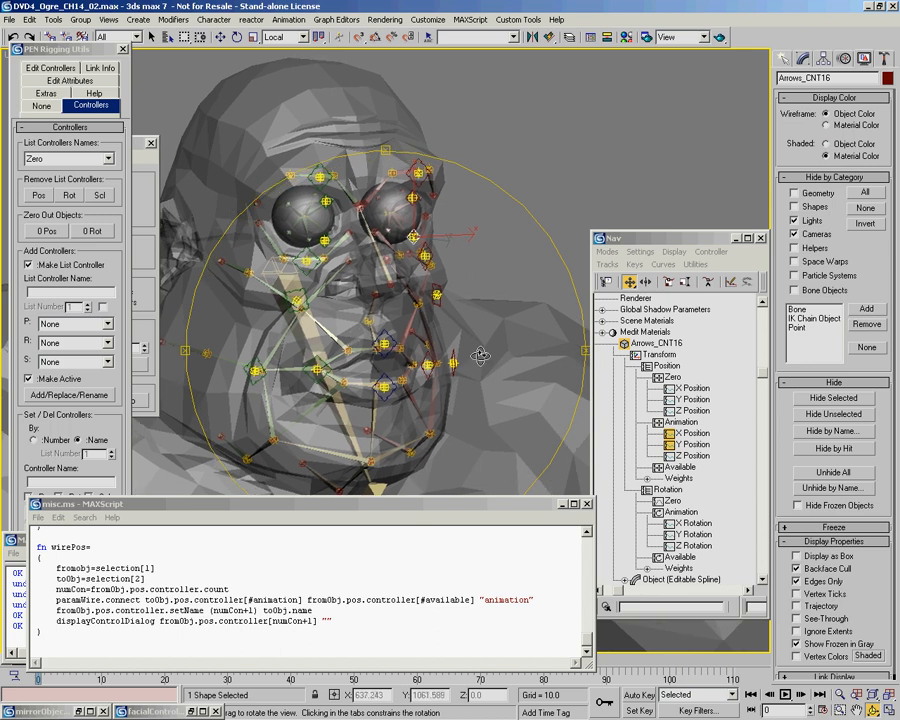
alt+middle_drag(480, 355, 453, 312)
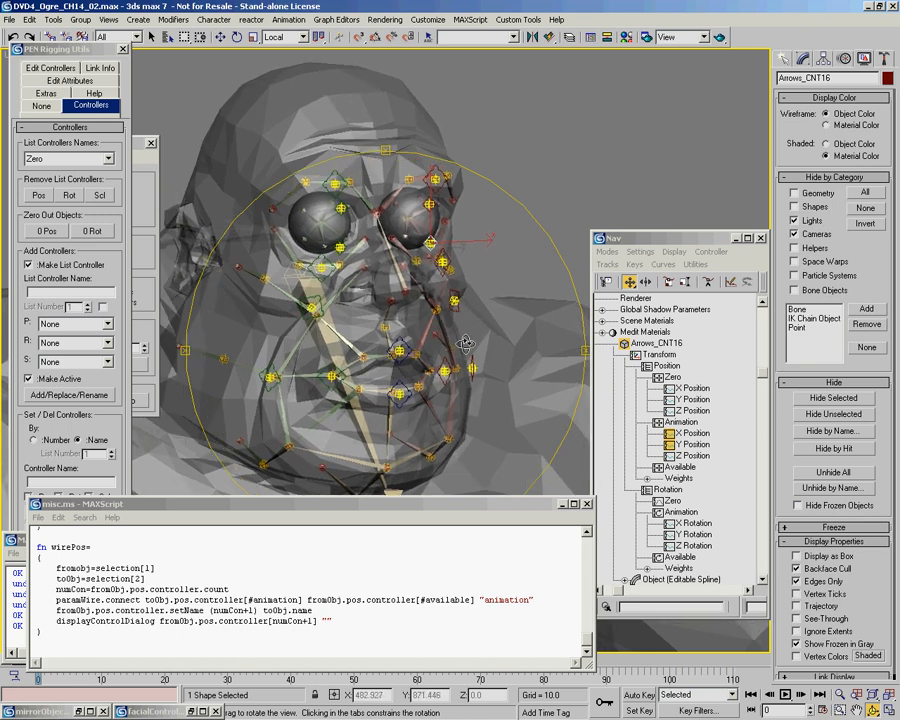